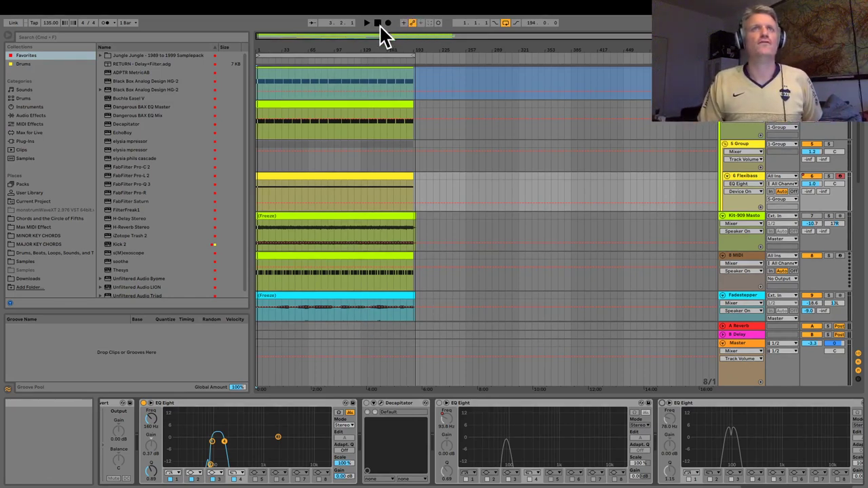
# Play the start of the arrangement briefly and stop playback.
pyautogui.press('space')
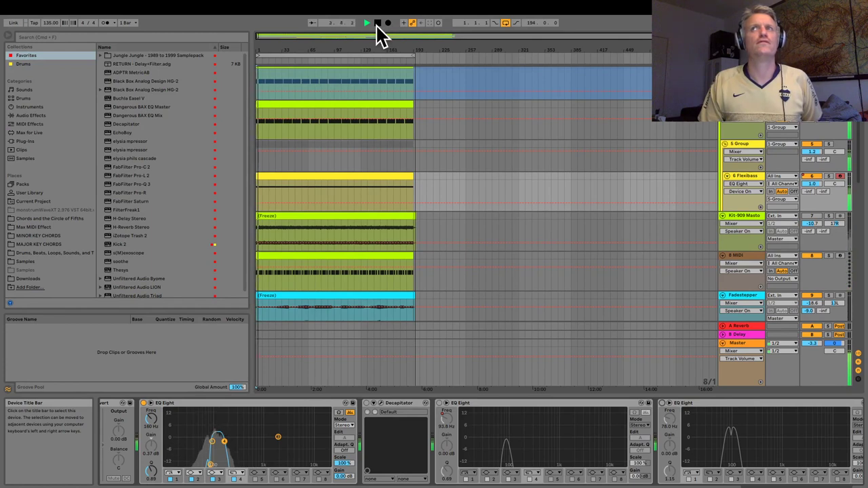
pyautogui.click(377, 23)
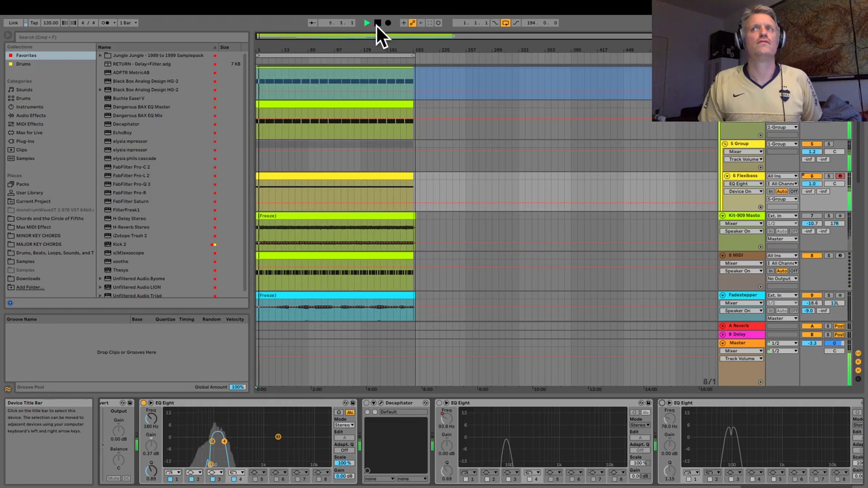
# Look through the arrangement's tracks from Kit-909 and 8 MIDI down to 21 Anger Management.
pyautogui.scroll(-1, 579, 265)
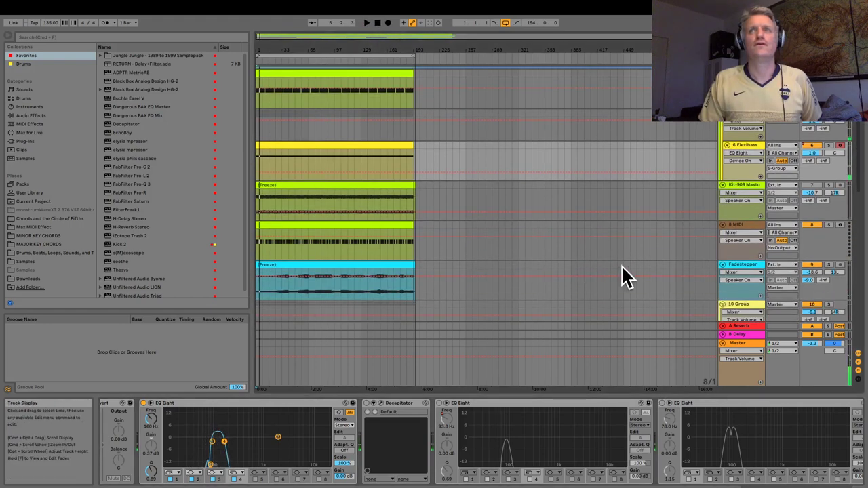
pyautogui.click(749, 180)
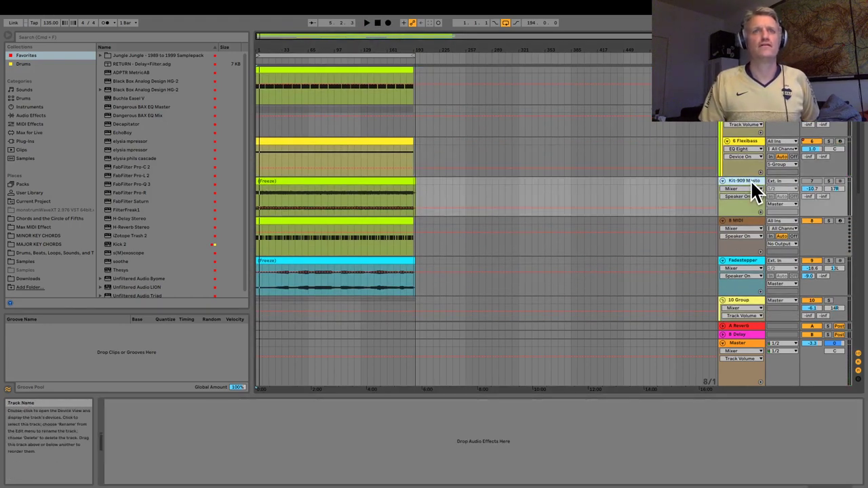
pyautogui.click(749, 219)
pyautogui.scroll(-1, 748, 218)
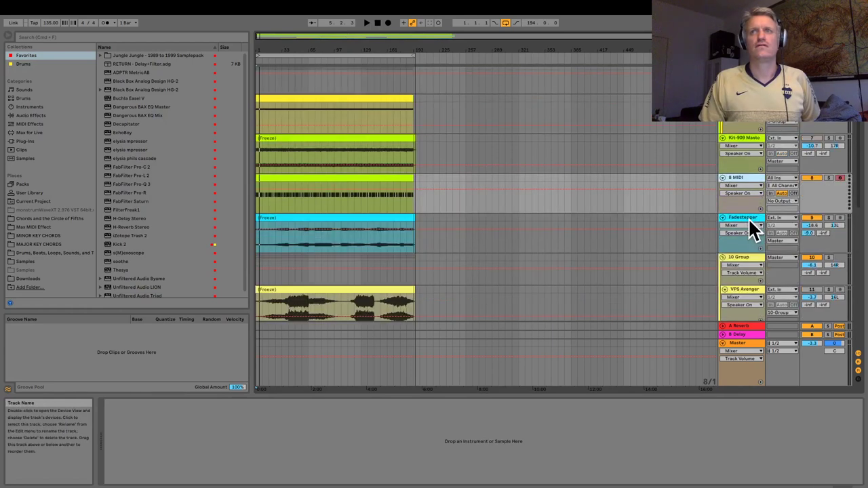
pyautogui.scroll(-1, 748, 217)
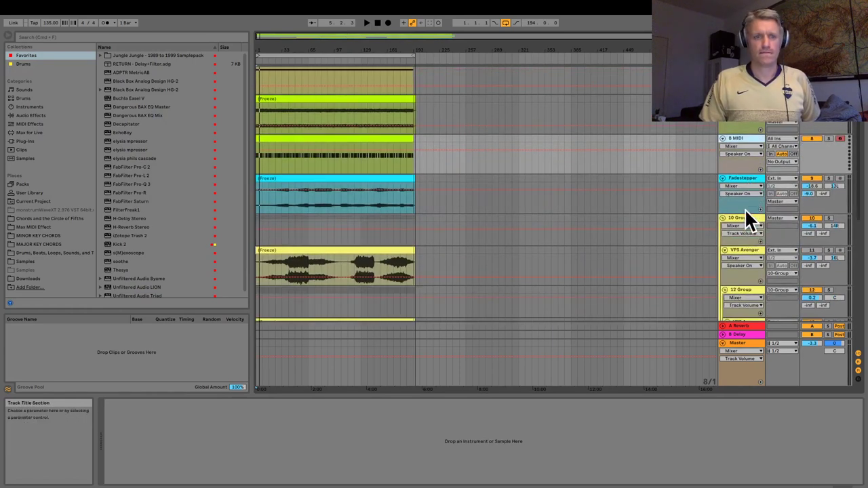
pyautogui.scroll(-3, 745, 209)
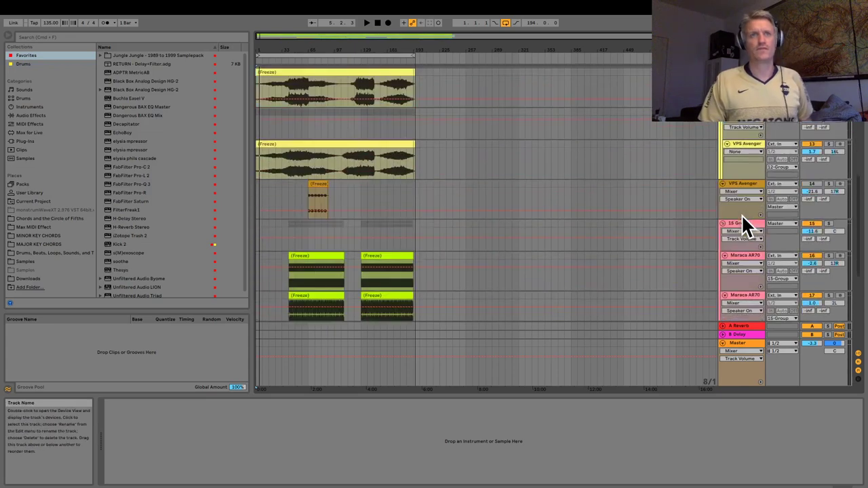
pyautogui.scroll(-5, 741, 215)
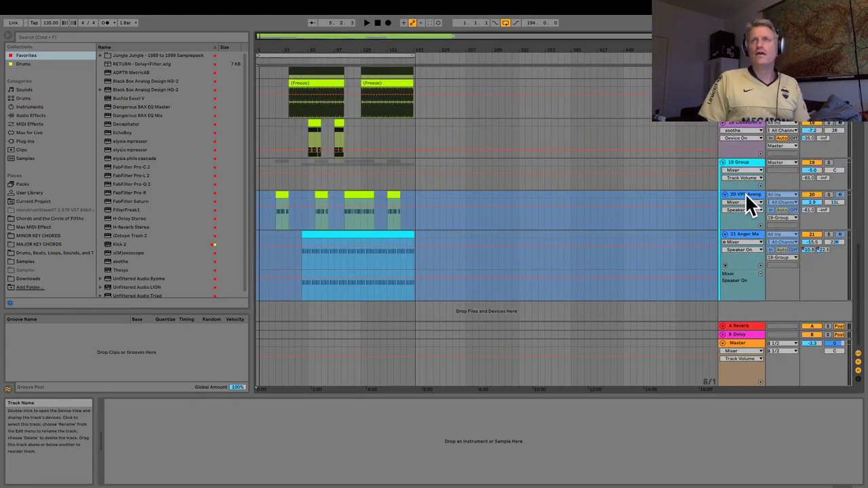
# Compare the device chains of the 20 VPS Avenger and 21 Anger Management tracks inside 19 Group.
pyautogui.click(743, 192)
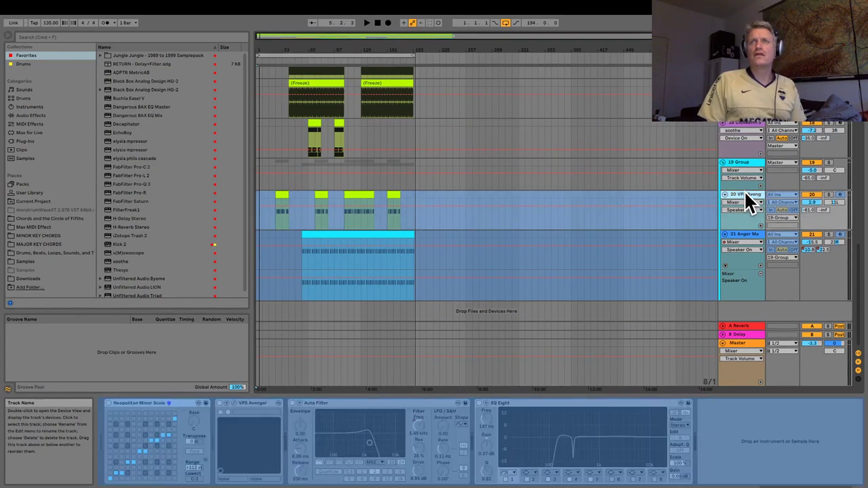
pyautogui.click(745, 234)
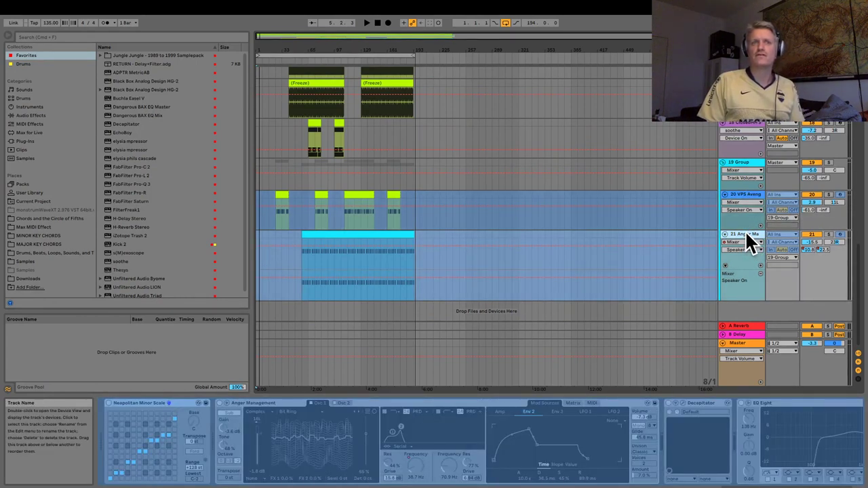
pyautogui.click(743, 196)
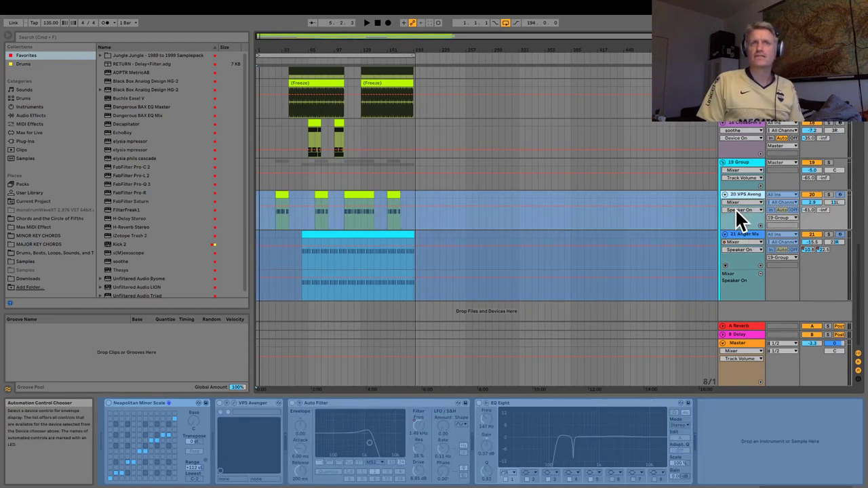
pyautogui.click(737, 234)
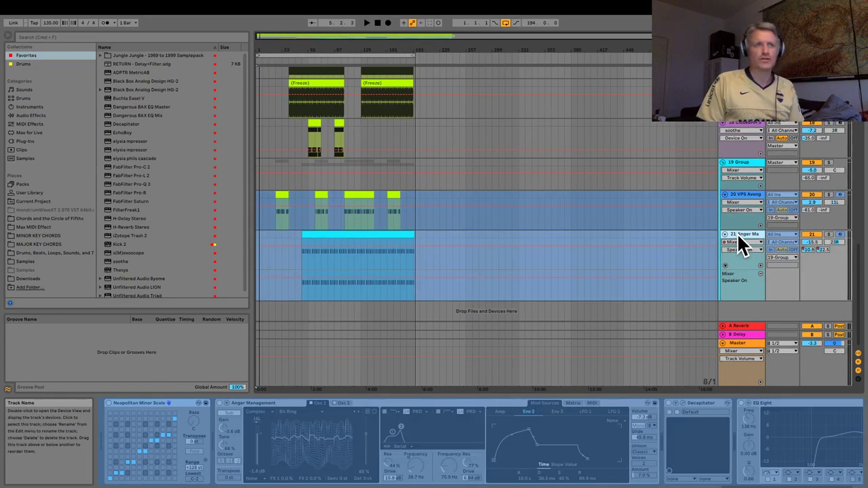
pyautogui.scroll(1, 737, 234)
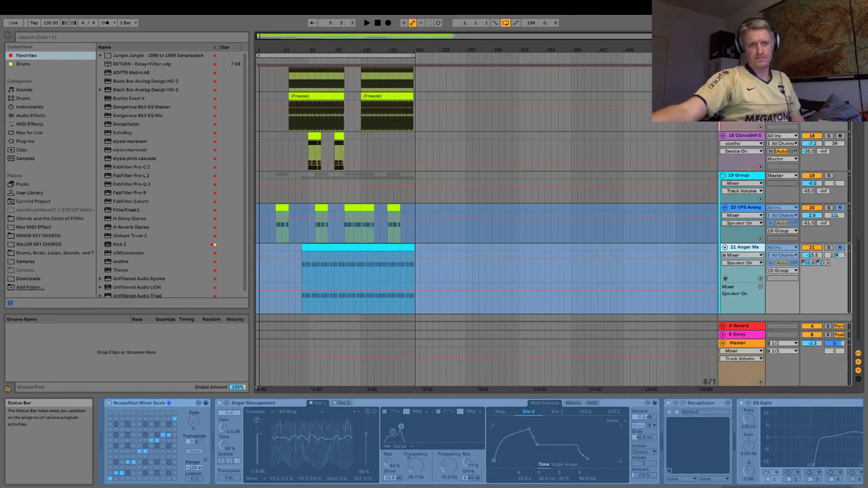
pyautogui.scroll(-1, 552, 290)
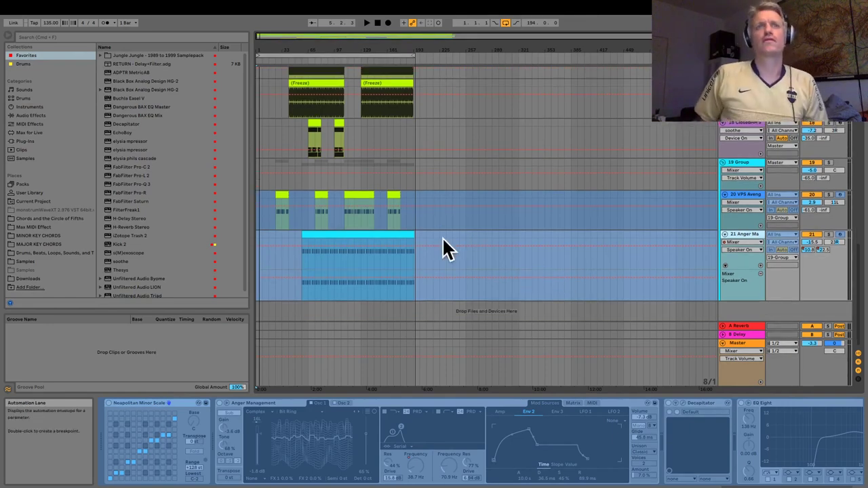
# Examine the devices on the 4 Kick 2, 3 ClosedHH 909 and 2 909BD tracks in turn.
pyautogui.scroll(12, 445, 248)
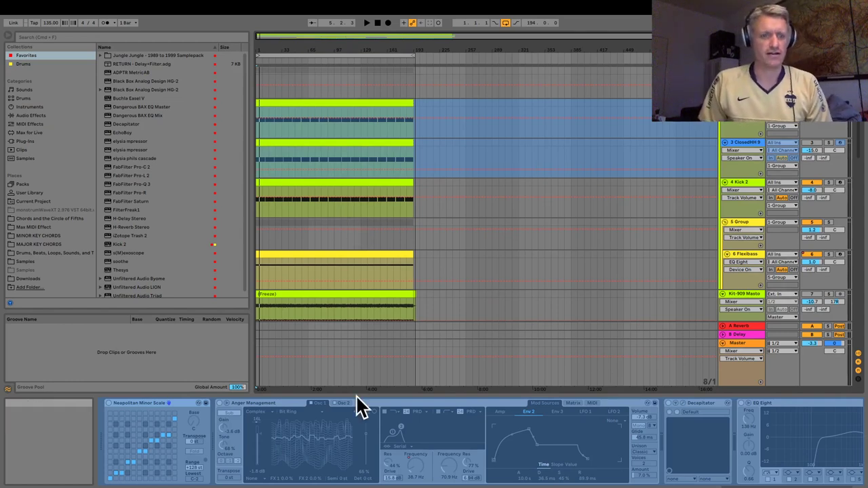
pyautogui.click(743, 183)
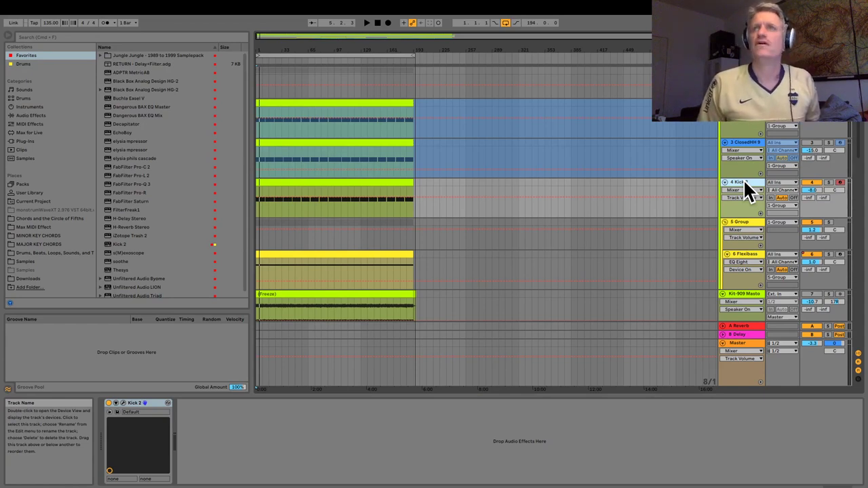
pyautogui.click(745, 143)
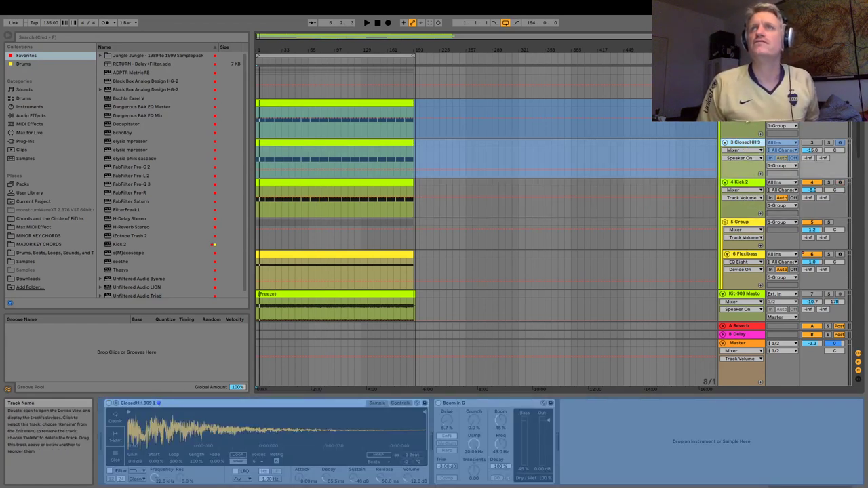
pyautogui.click(743, 103)
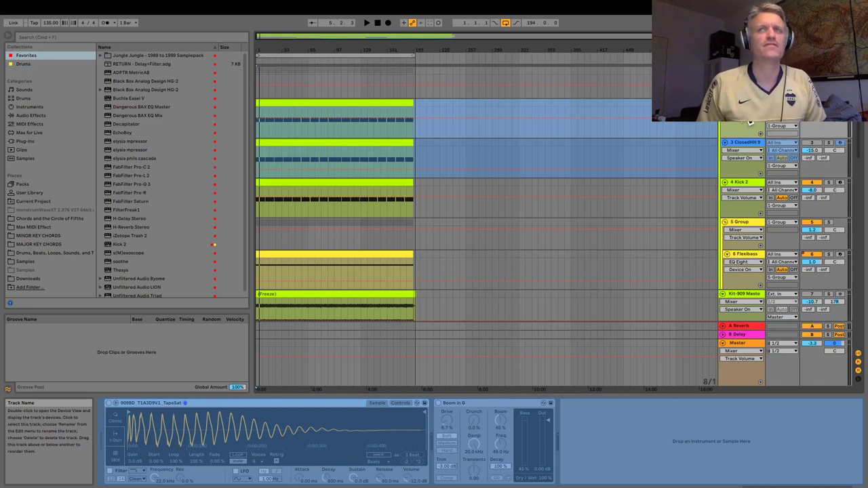
pyautogui.scroll(-2, 745, 146)
pyautogui.scroll(-1, 744, 166)
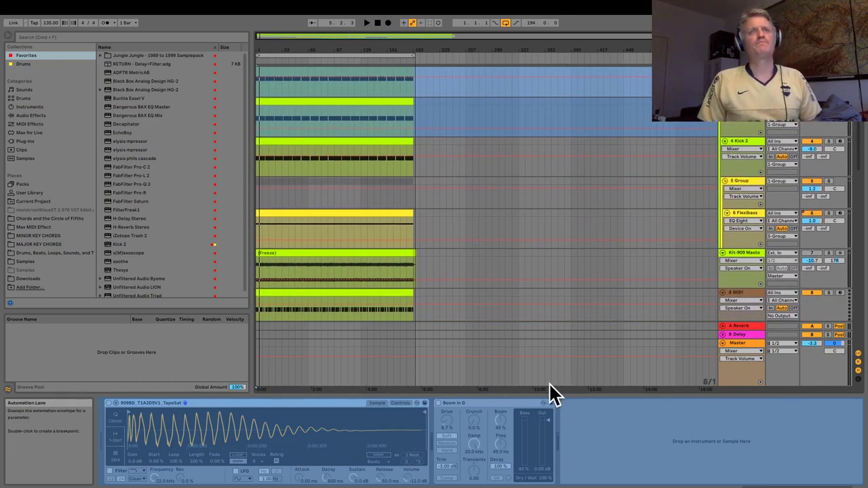
pyautogui.scroll(1, 516, 375)
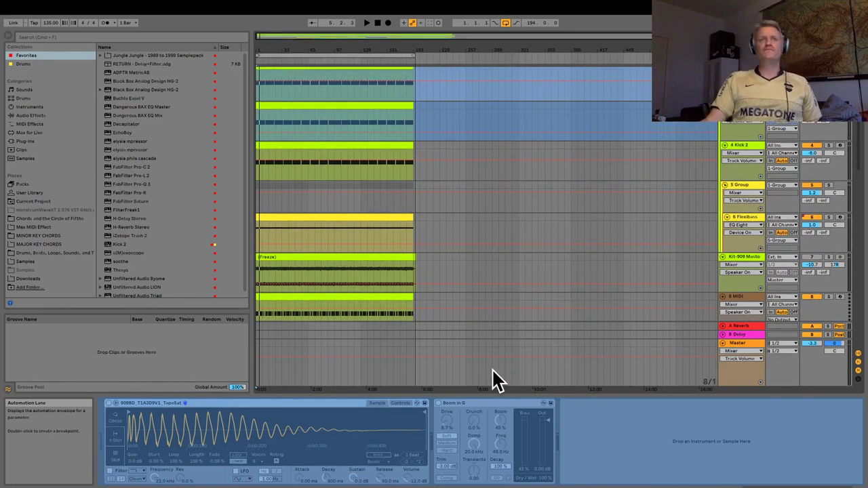
pyautogui.scroll(3, 491, 368)
pyautogui.scroll(1, 491, 368)
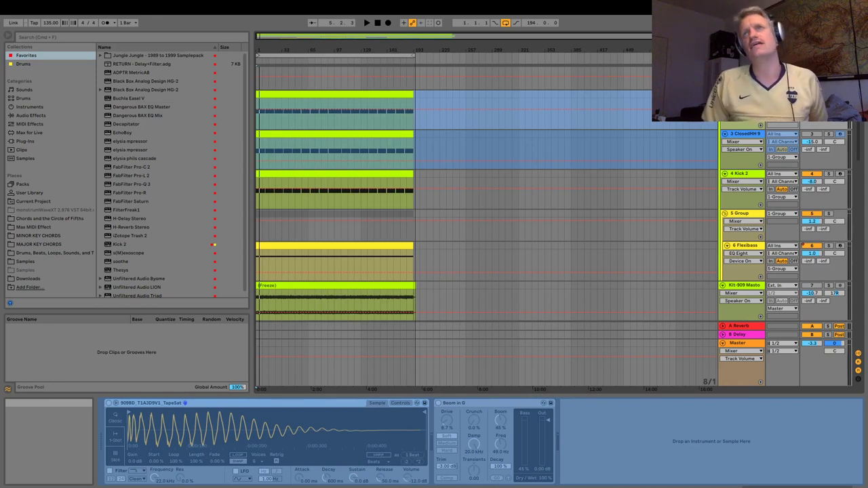
pyautogui.scroll(1, 647, 149)
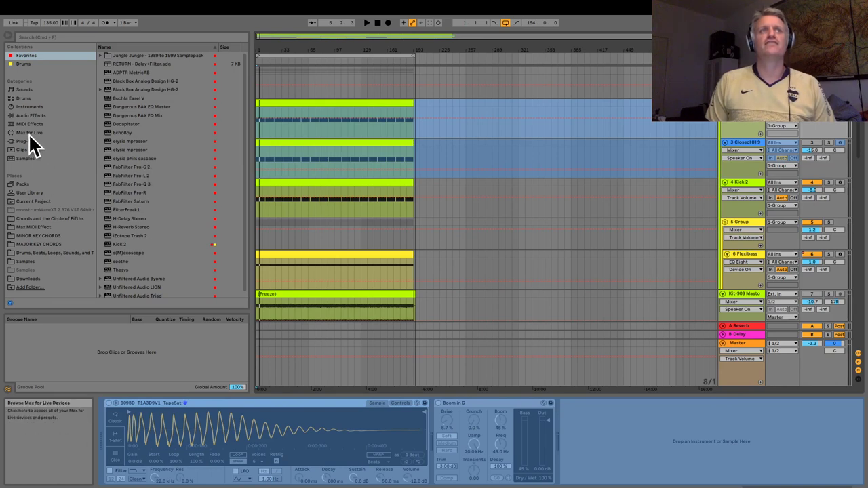
# Browse the Mixing & Mastering presets of the Audio Effect Rack in the audio effects library.
pyautogui.click(27, 115)
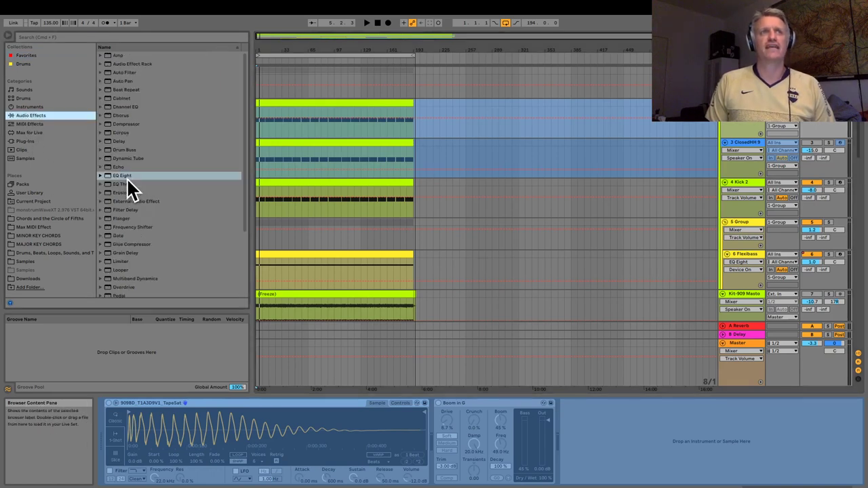
pyautogui.scroll(-1, 132, 181)
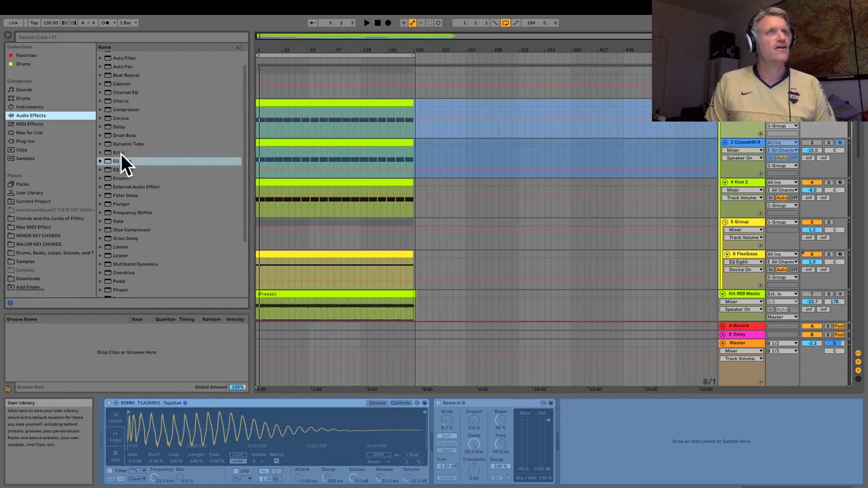
pyautogui.scroll(1, 121, 129)
pyautogui.click(100, 63)
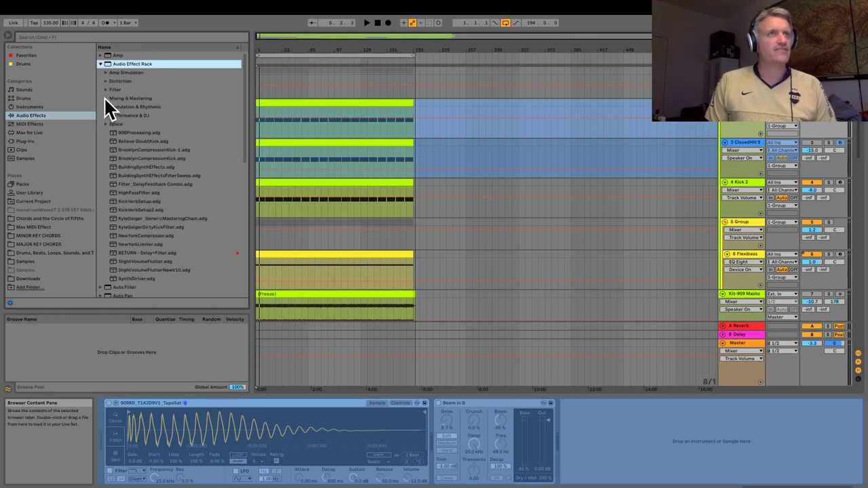
pyautogui.click(105, 97)
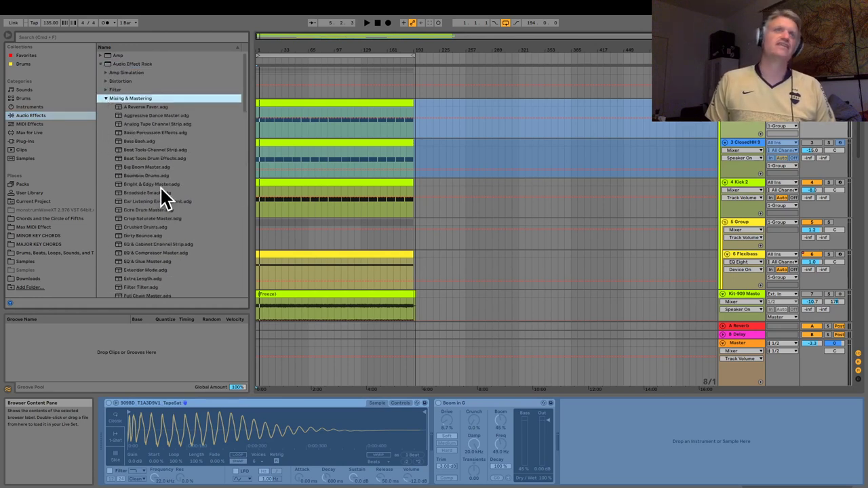
pyautogui.scroll(-1, 162, 199)
pyautogui.scroll(-1, 162, 198)
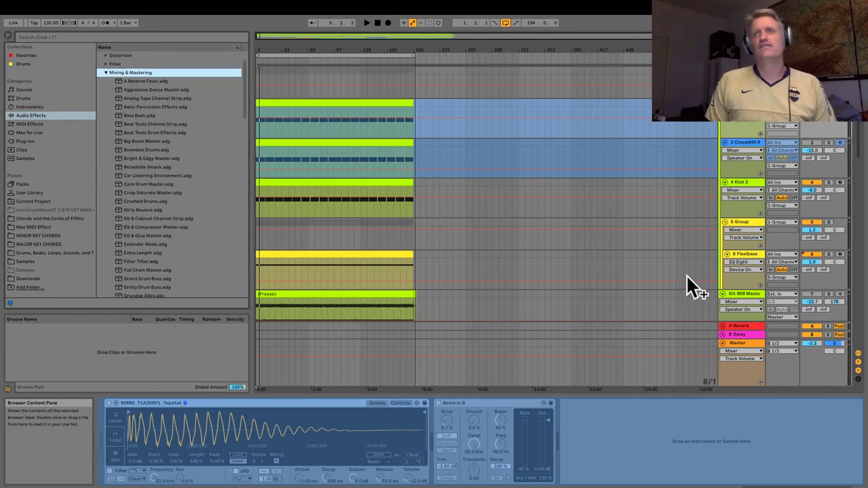
# Deactivate AR TG Mastering, EQ Eight, Dangerous BAX EQ, FabFilter Pro-L 2 and s(M)exoscope on the Master track.
pyautogui.click(742, 343)
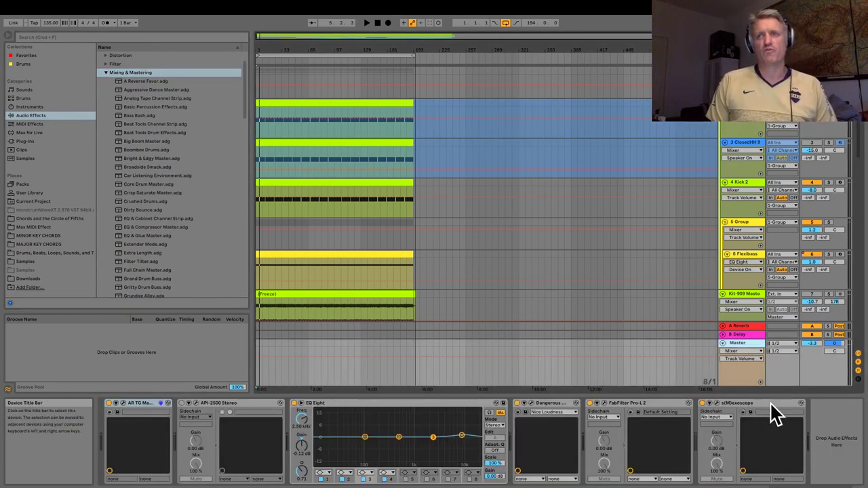
pyautogui.click(112, 406)
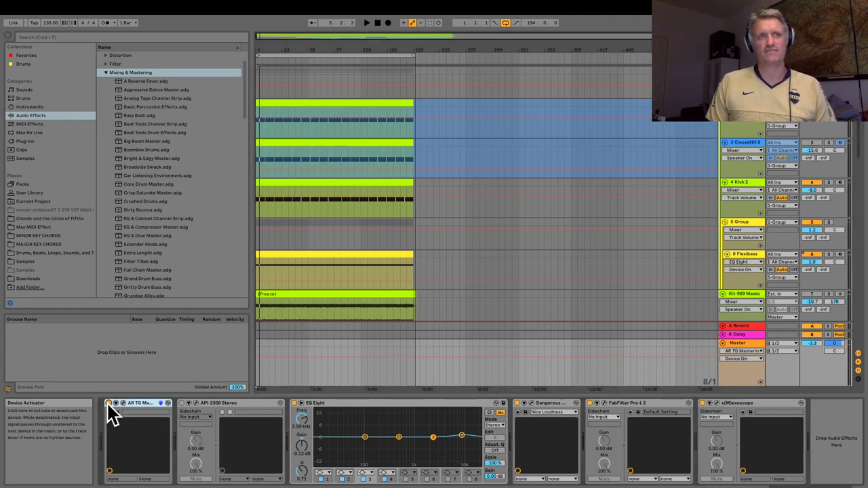
pyautogui.click(519, 412)
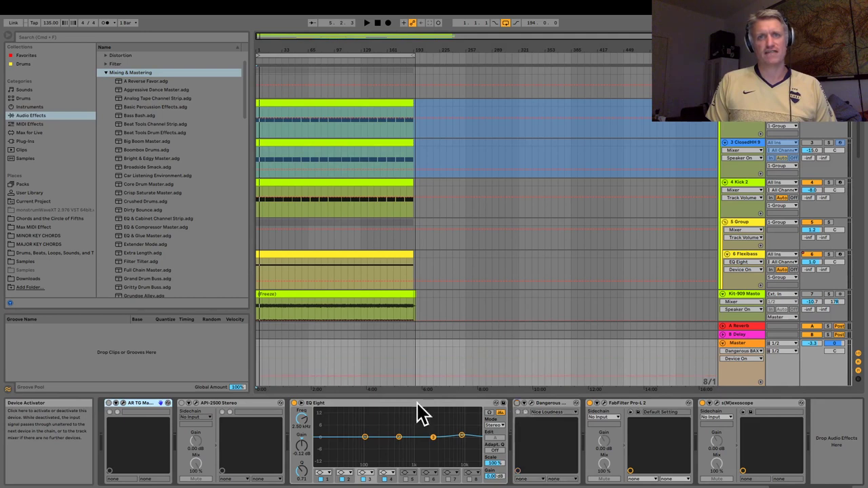
pyautogui.click(295, 403)
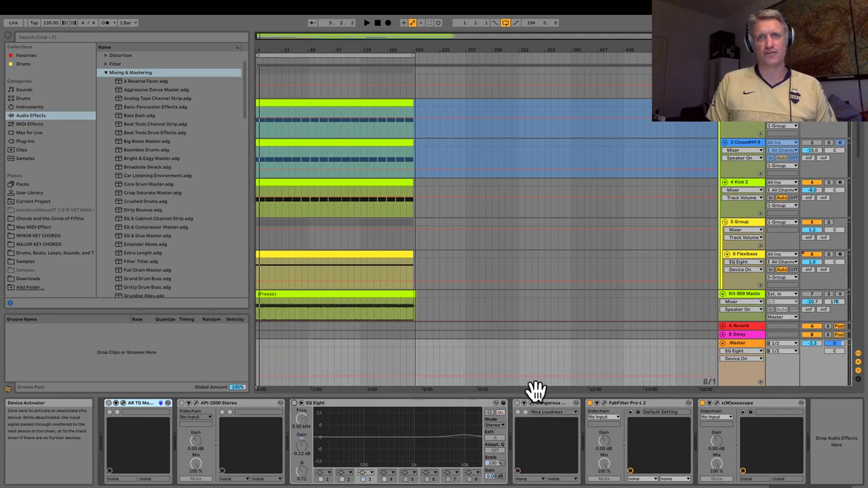
pyautogui.click(590, 403)
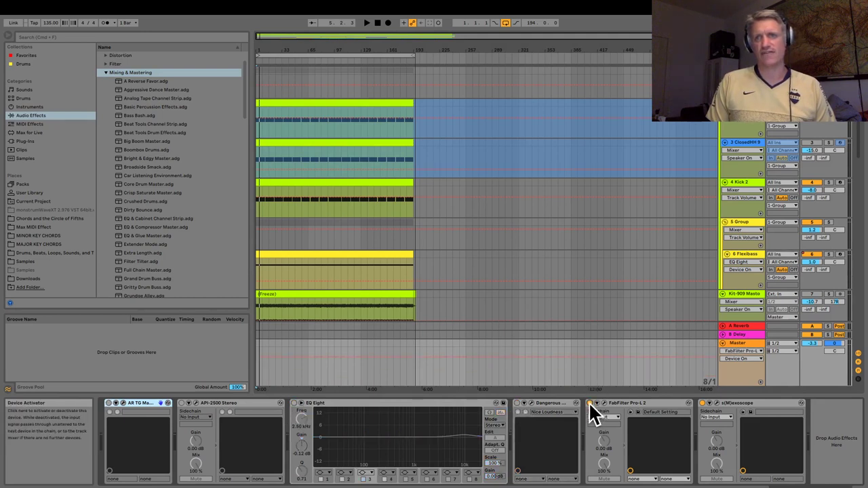
pyautogui.click(702, 402)
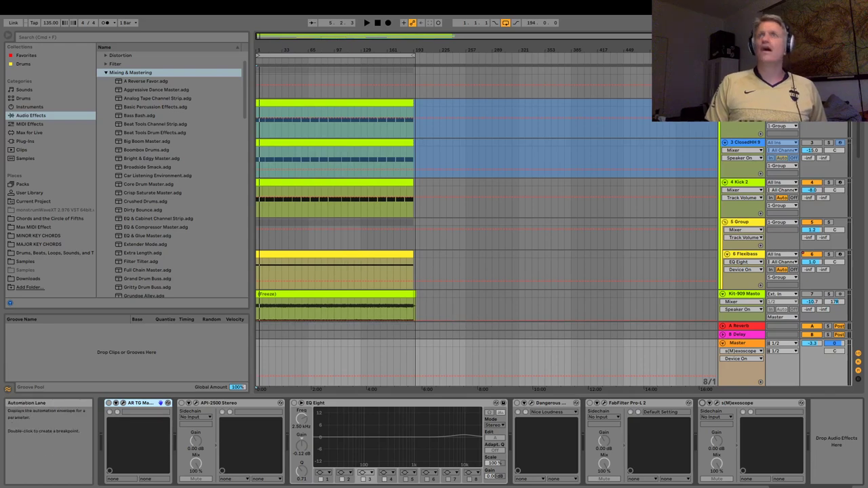
# Select the 2 909BD track and switch from the Arrangement View to the Session View.
pyautogui.click(768, 124)
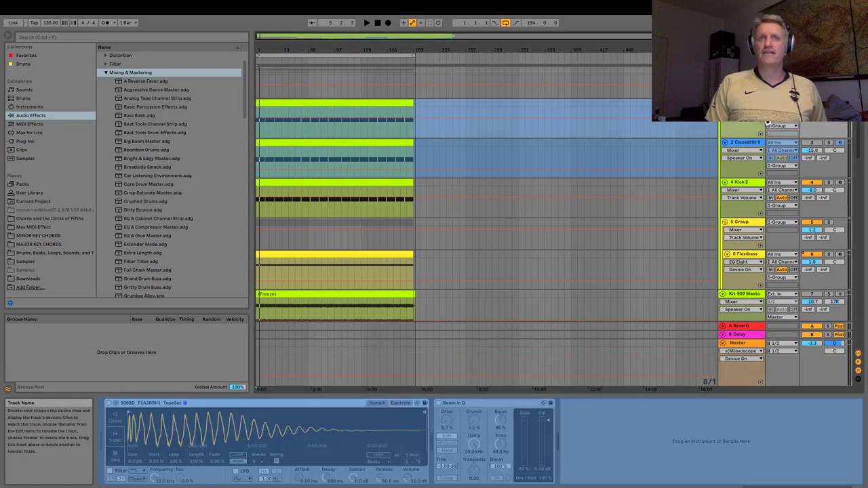
pyautogui.press('Tab')
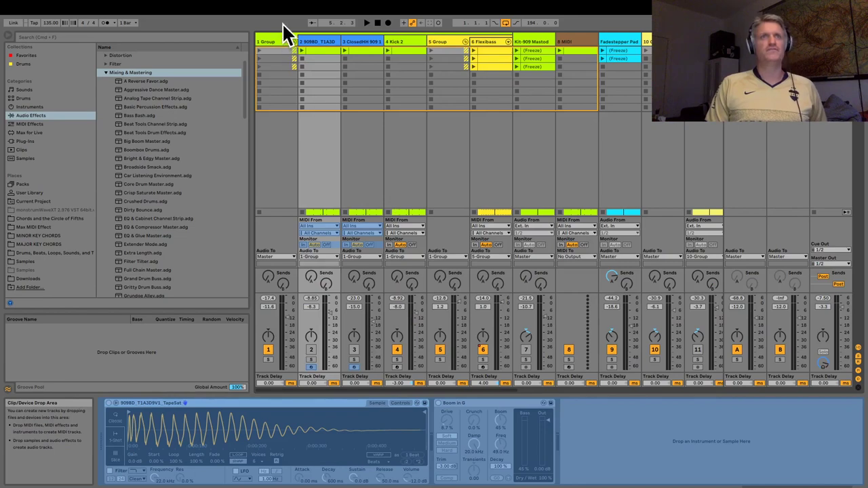
# Compare the devices and mixer volumes of 1 Group and 19 Group in the Session View.
pyautogui.click(277, 42)
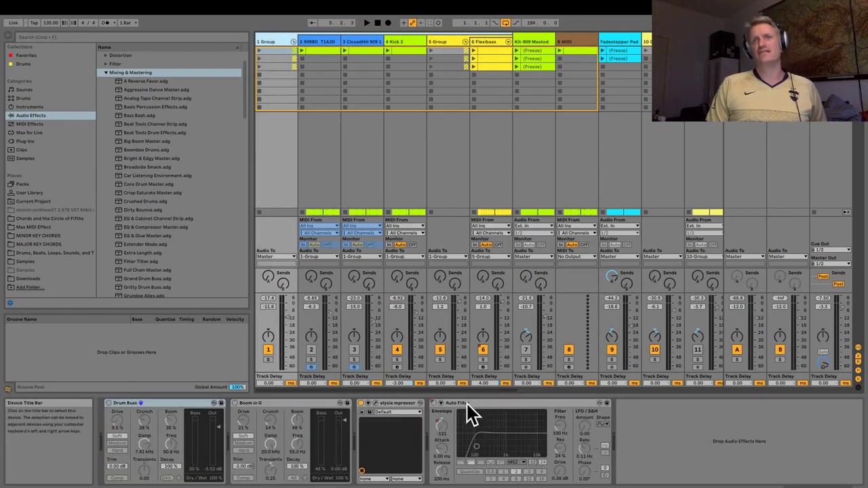
pyautogui.moveTo(473, 389); pyautogui.dragTo(716, 381)
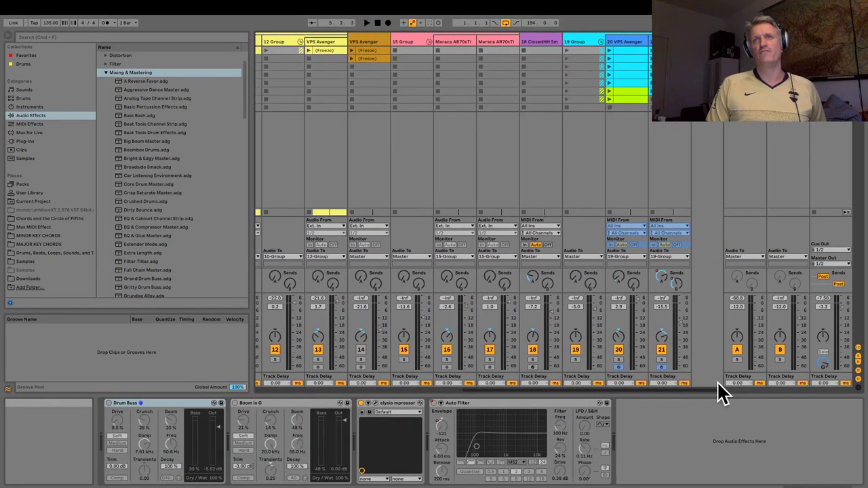
pyautogui.click(575, 43)
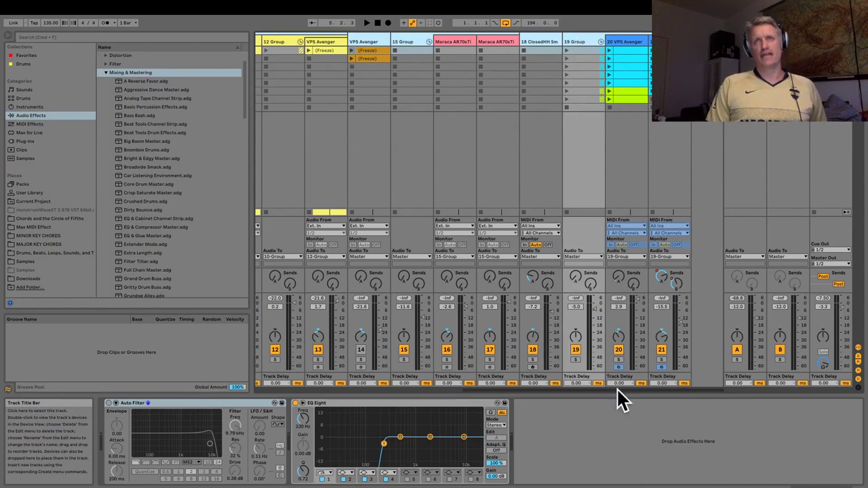
pyautogui.moveTo(600, 388); pyautogui.dragTo(223, 422)
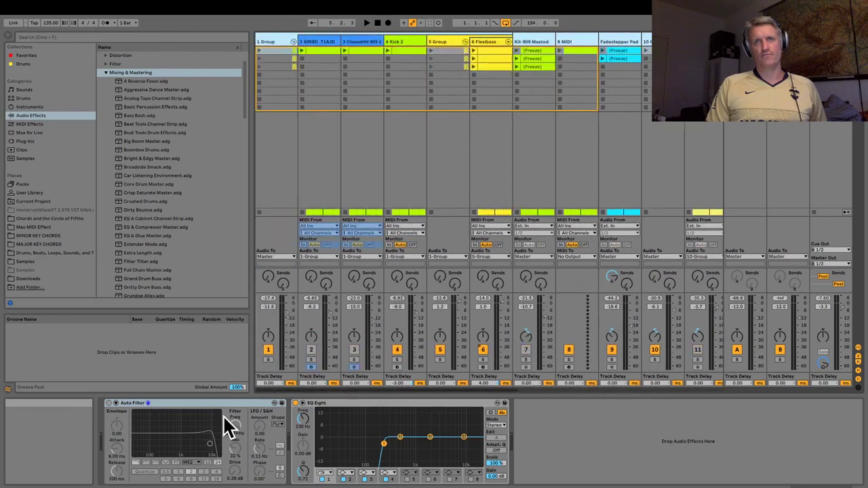
pyautogui.click(268, 37)
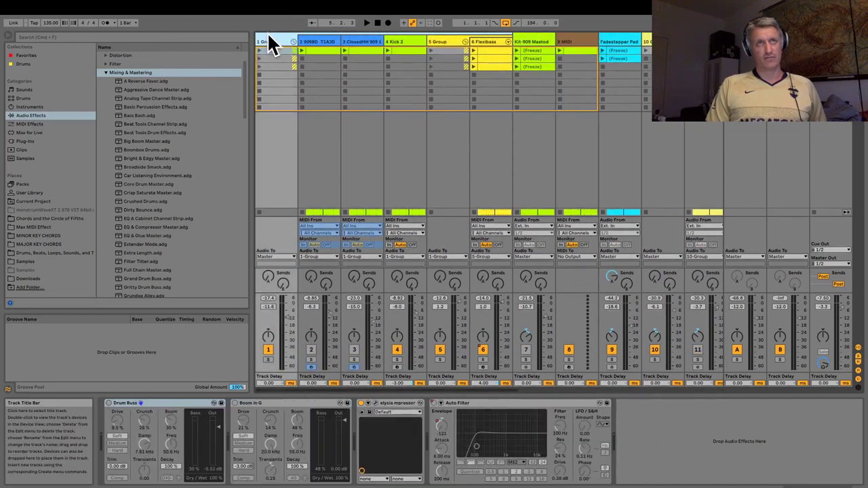
pyautogui.moveTo(378, 388); pyautogui.dragTo(687, 378)
pyautogui.click(574, 42)
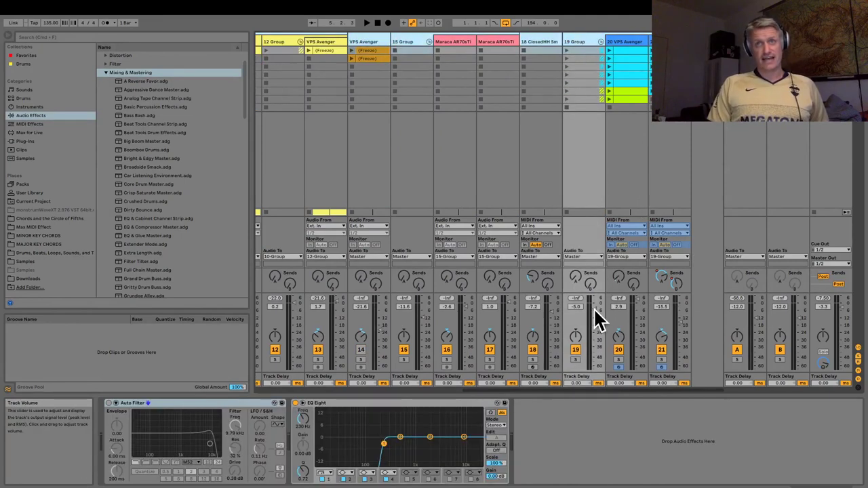
pyautogui.moveTo(594, 319)
pyautogui.mouseDown()
pyautogui.moveTo(594, 345)
pyautogui.moveTo(595, 306)
pyautogui.mouseUp()
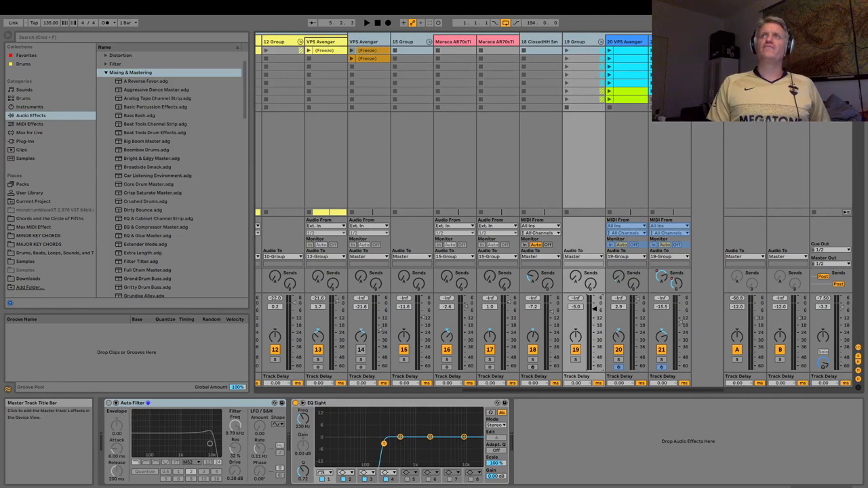
# Play the mix with the Master track's devices displayed, and return to the Arrangement View with 1 Group selected and playback stopped.
pyautogui.click(829, 42)
pyautogui.press('space')
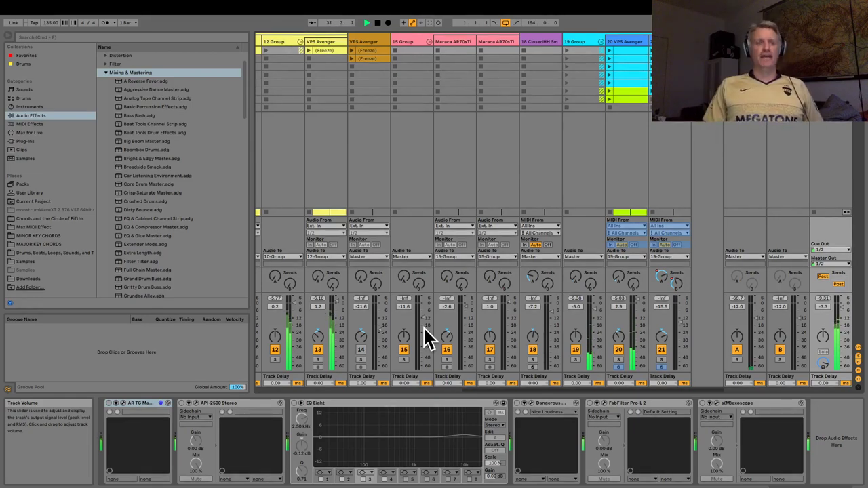
pyautogui.press('Tab')
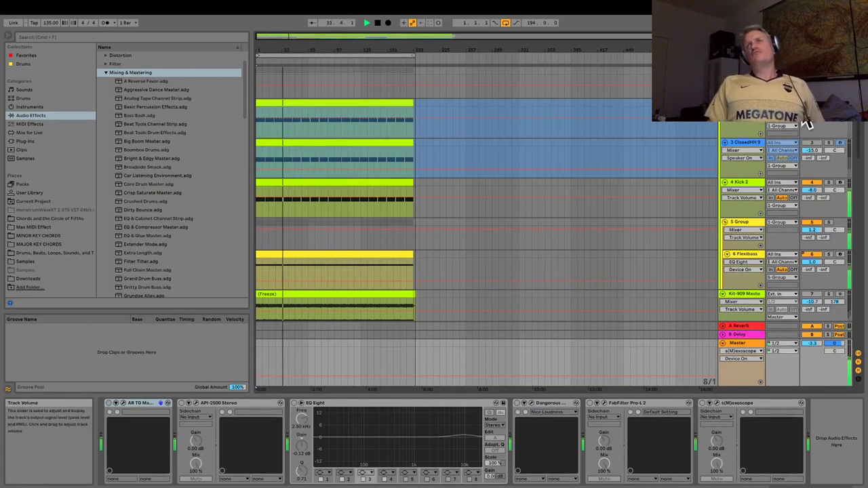
pyautogui.click(743, 71)
pyautogui.press('space')
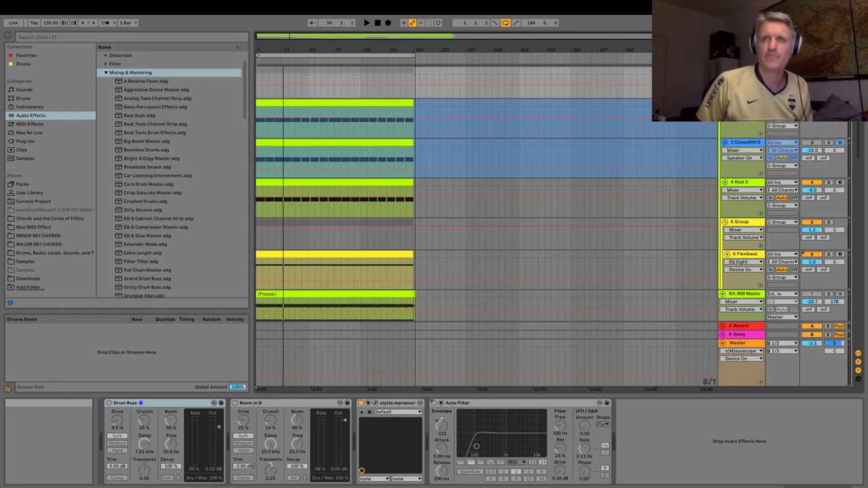
# Examine the device chain of the 6 Flexibass track from the Neapolitan Minor Scale device through to the Compressor.
pyautogui.scroll(-1, 739, 231)
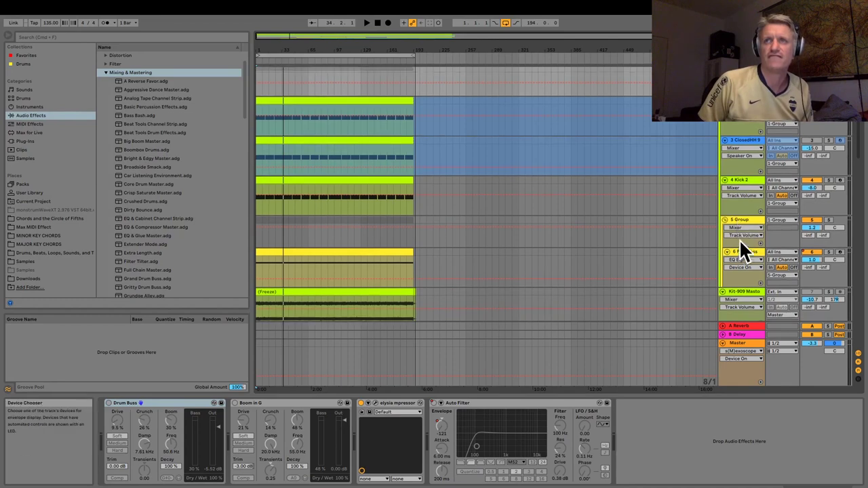
pyautogui.click(742, 260)
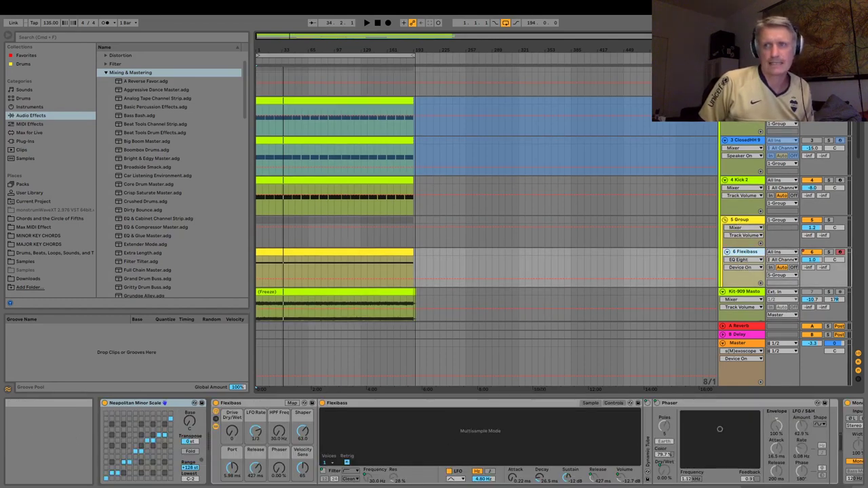
pyautogui.moveTo(766, 487); pyautogui.dragTo(843, 486)
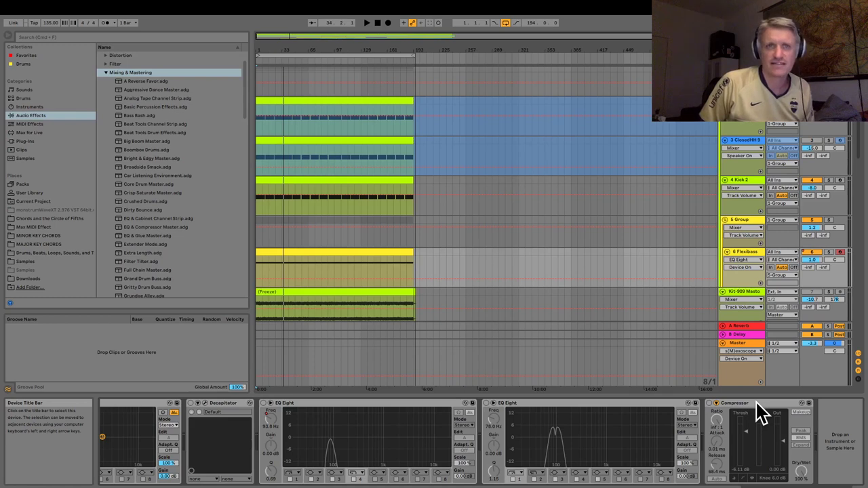
pyautogui.moveTo(839, 487); pyautogui.dragTo(822, 486)
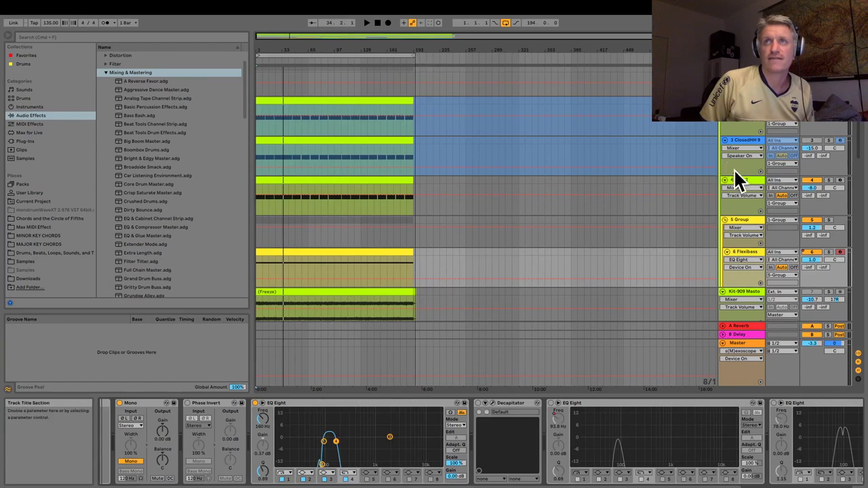
pyautogui.scroll(1, 741, 153)
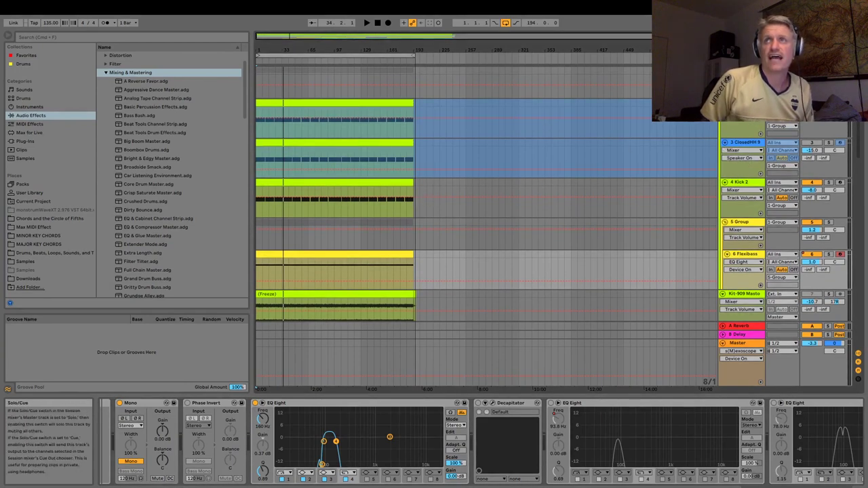
# Reactivate FabFilter Pro-L 2 on the Master track during playback and open its plug-in window.
pyautogui.press('space')
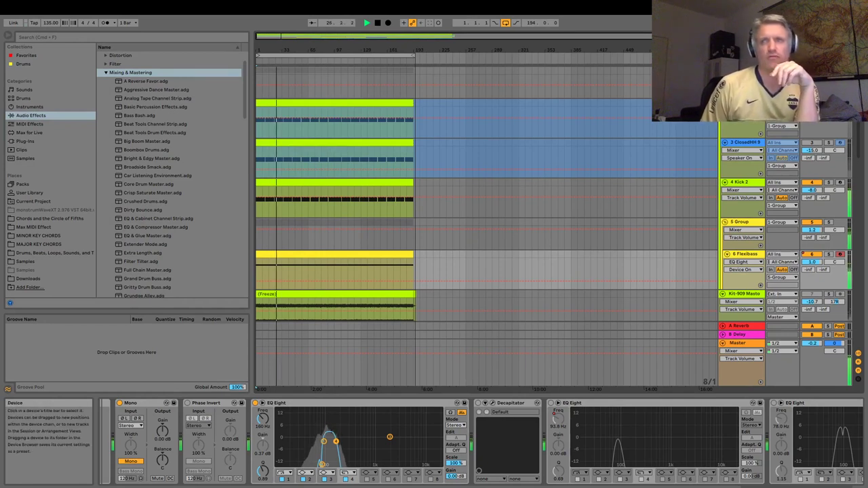
pyautogui.click(741, 341)
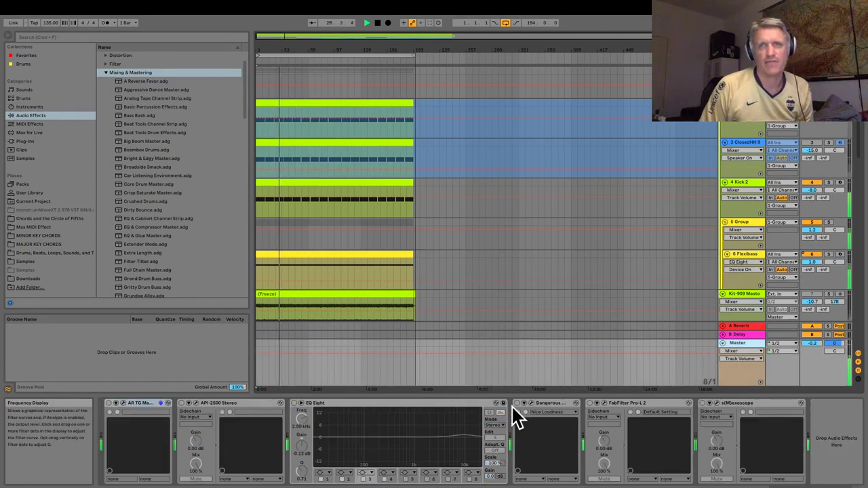
pyautogui.click(589, 404)
pyautogui.click(590, 402)
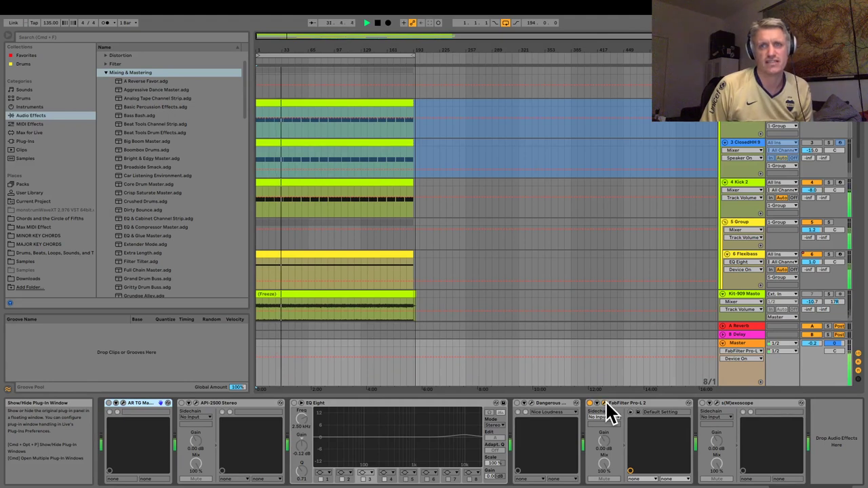
pyautogui.click(605, 402)
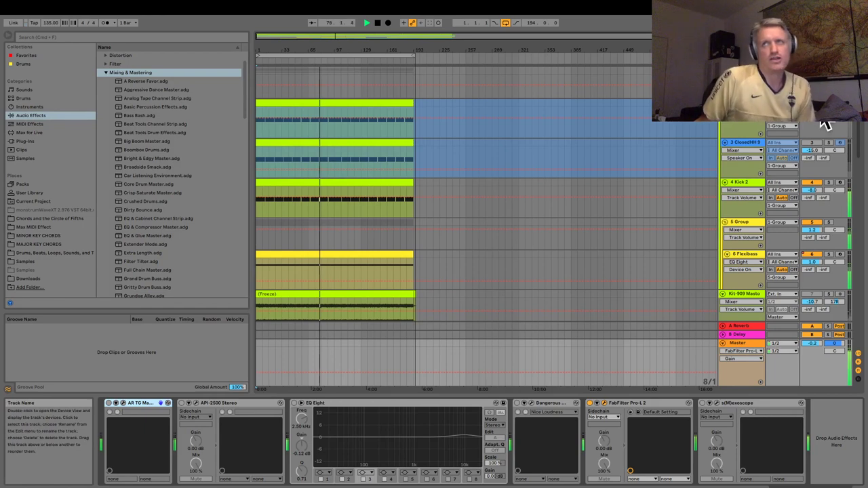
pyautogui.press('space')
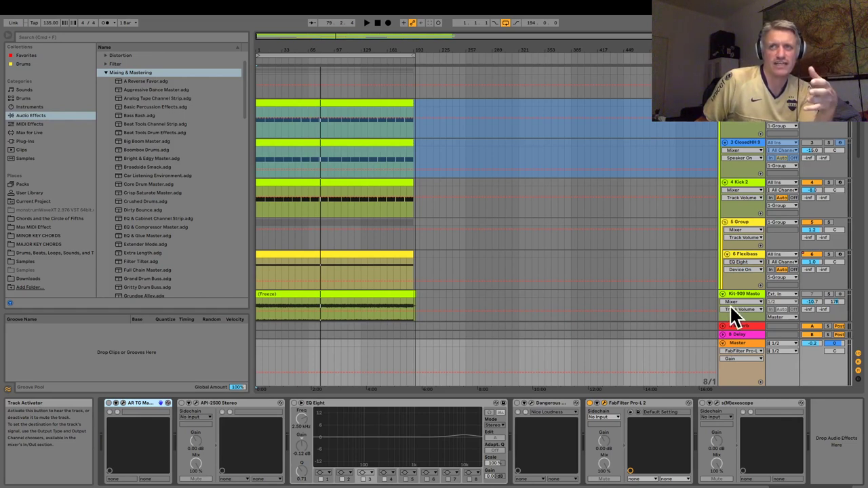
# Select the 6 Flexibass track and audition the beginning of the arrangement.
pyautogui.click(748, 262)
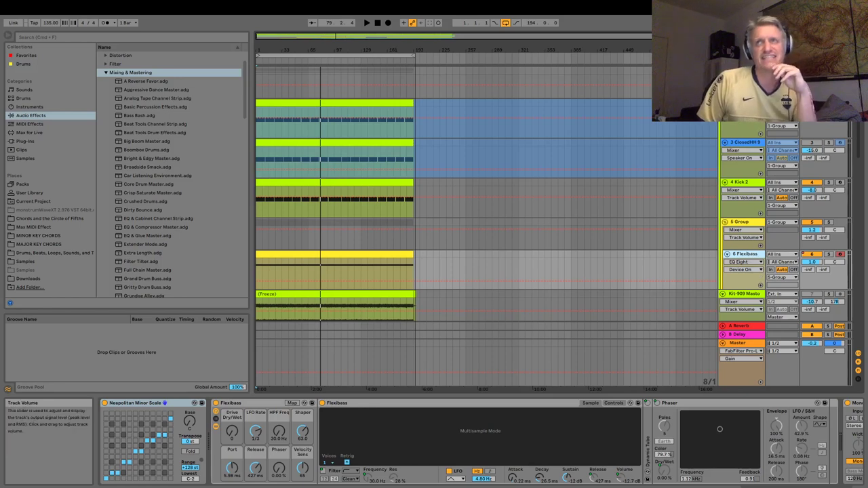
pyautogui.press('space')
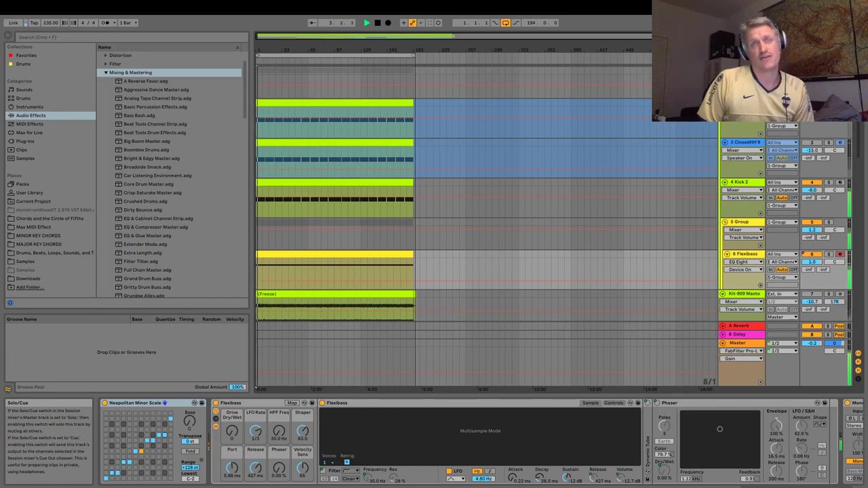
pyautogui.press('space')
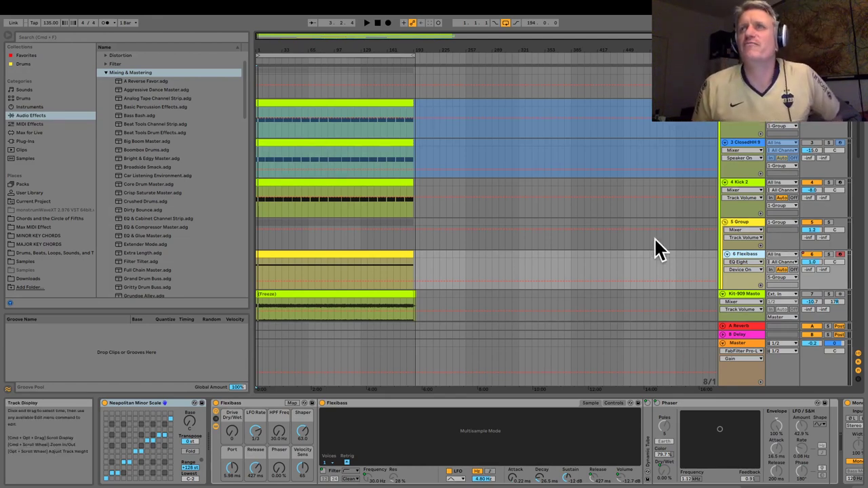
pyautogui.scroll(-2, 579, 215)
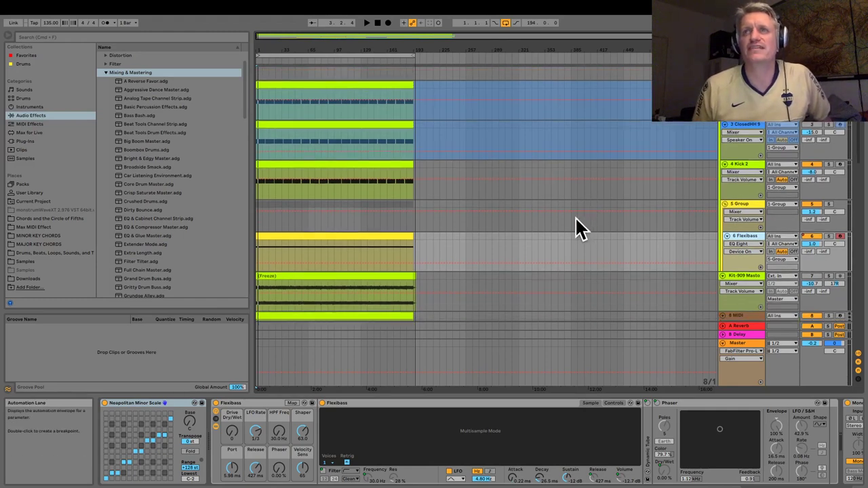
pyautogui.scroll(-1, 576, 216)
pyautogui.scroll(2, 836, 192)
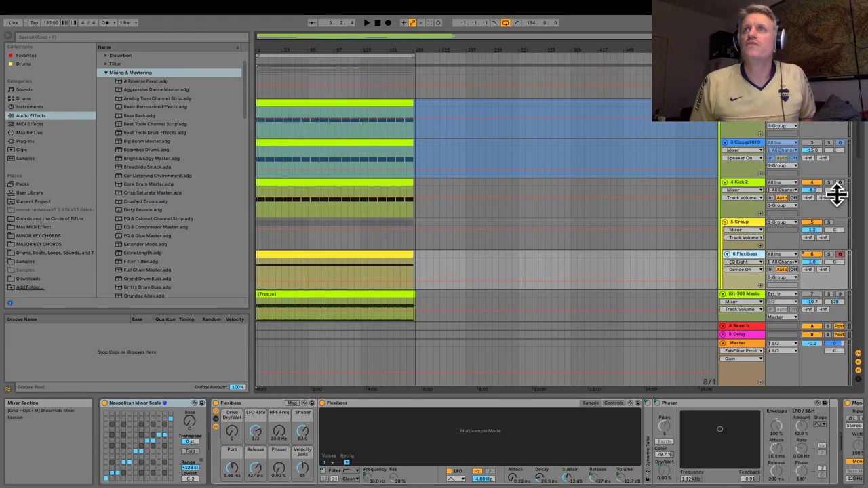
# Audition the 6 Flexibass track with the EQ Eight following Phase Invert deactivated.
pyautogui.press('space')
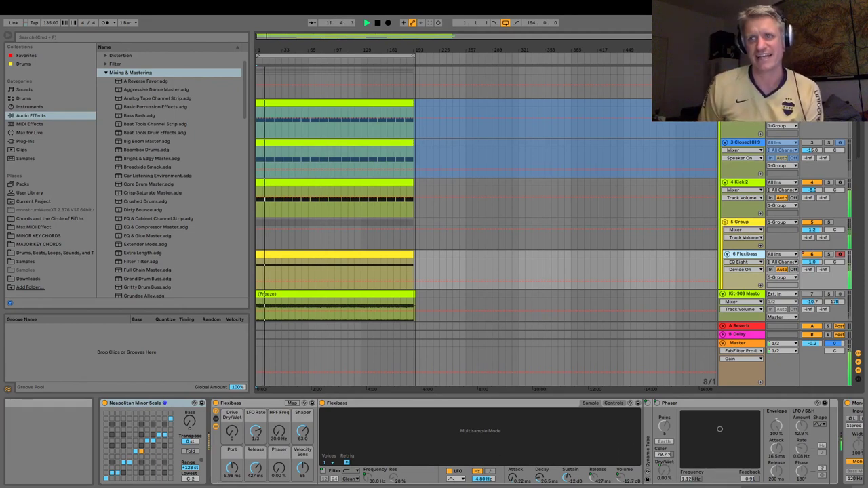
pyautogui.moveTo(727, 487); pyautogui.dragTo(745, 485)
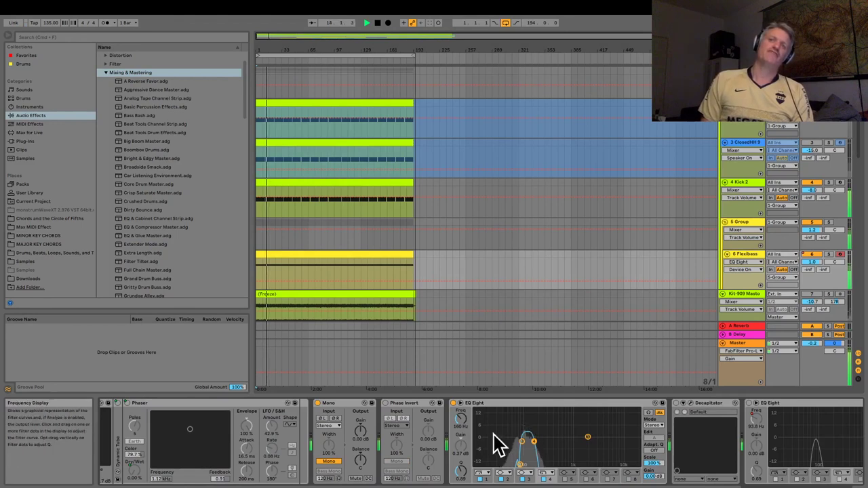
pyautogui.click(452, 403)
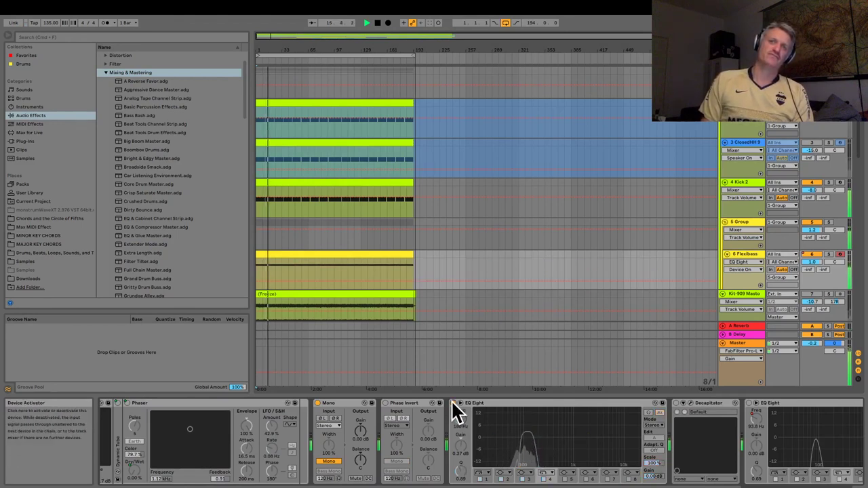
pyautogui.click(317, 404)
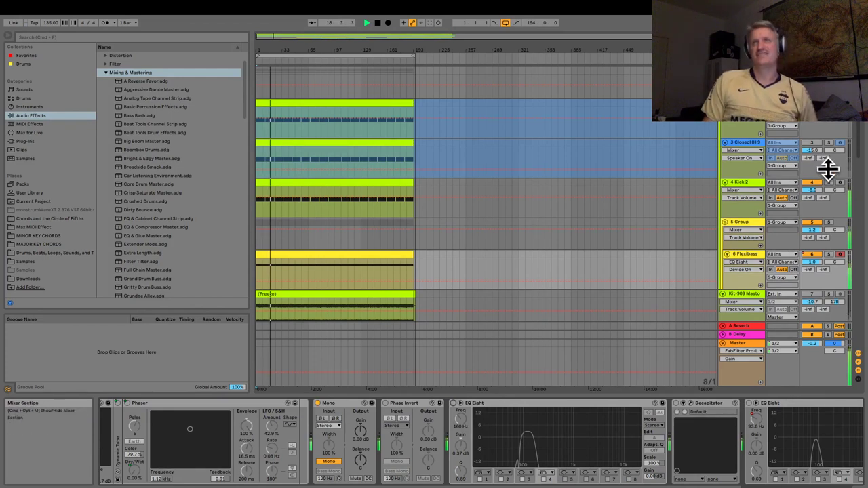
pyautogui.press('space')
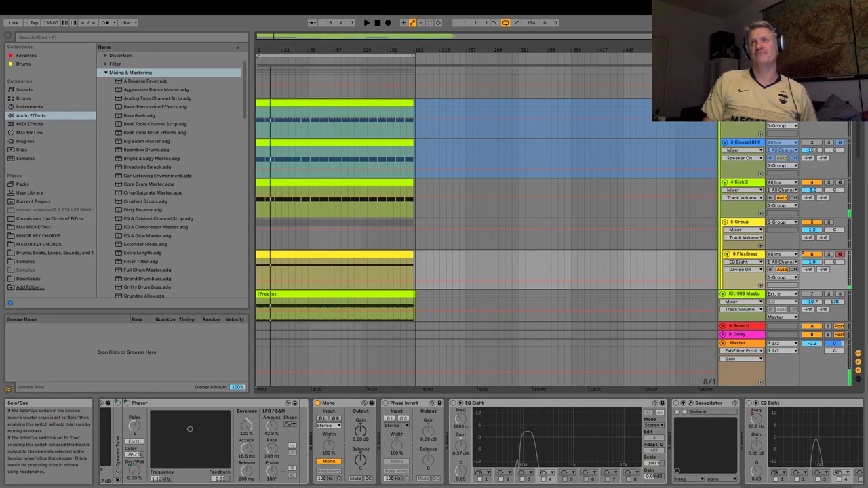
pyautogui.press('space')
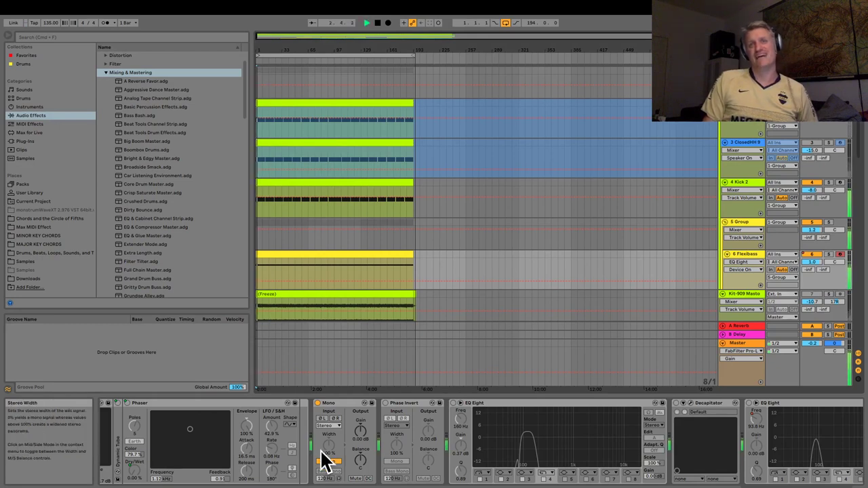
pyautogui.press('space')
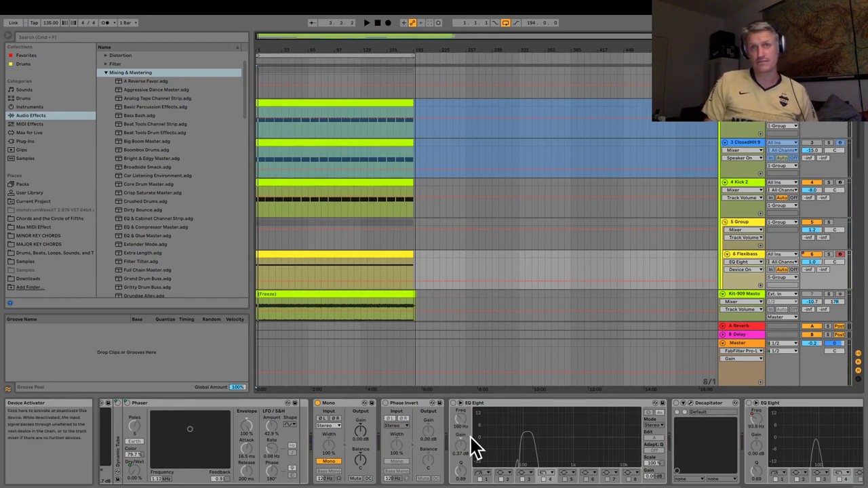
# Reactivate the Flexibass EQ Eight after Phase Invert and sweep its selected band's frequency from 22.0 kHz down to 147 Hz during playback.
pyautogui.moveTo(461, 422); pyautogui.dragTo(461, 339)
pyautogui.click(453, 404)
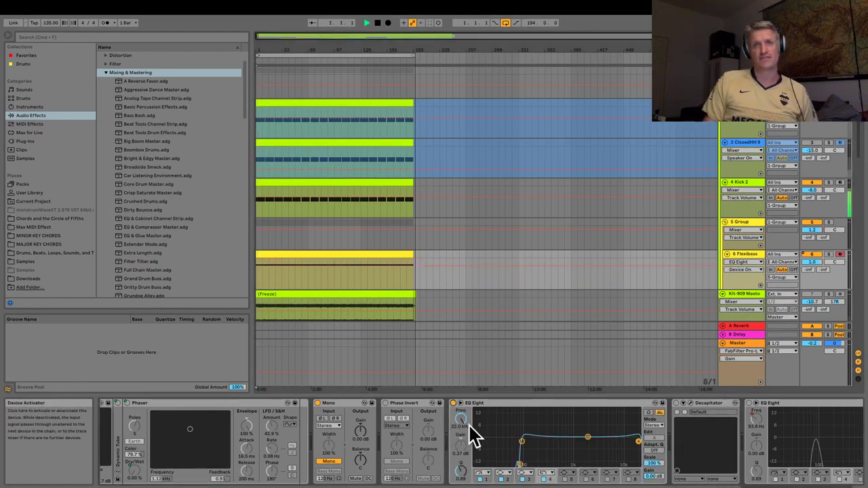
pyautogui.press('space')
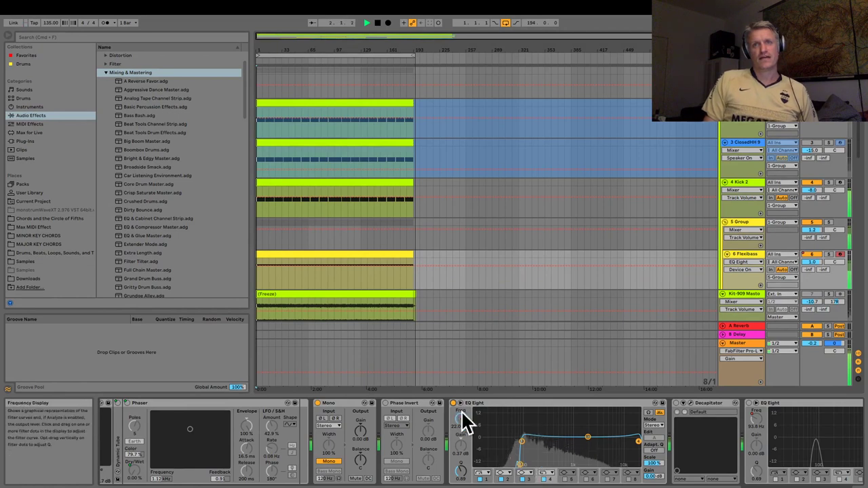
pyautogui.moveTo(459, 423); pyautogui.dragTo(459, 474)
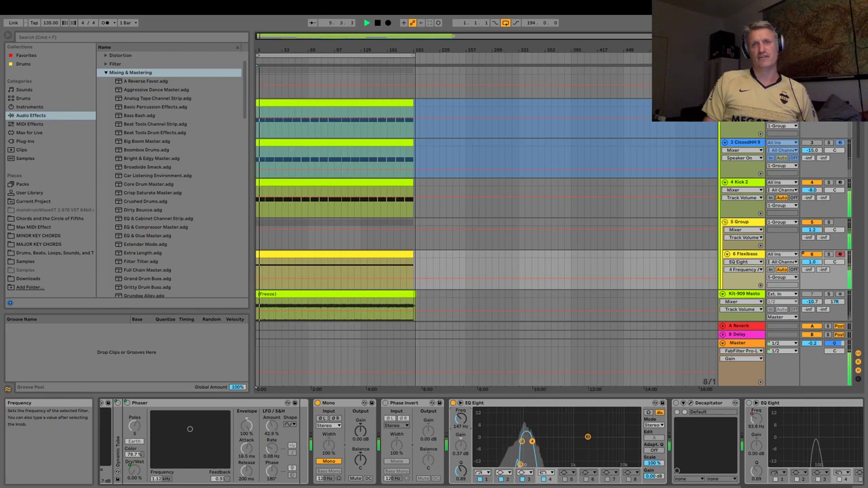
# Try the 12 dB high cut on band 4 of the Flexibass EQ Eight during playback, then restore its 48 dB high cut.
pyautogui.click(545, 474)
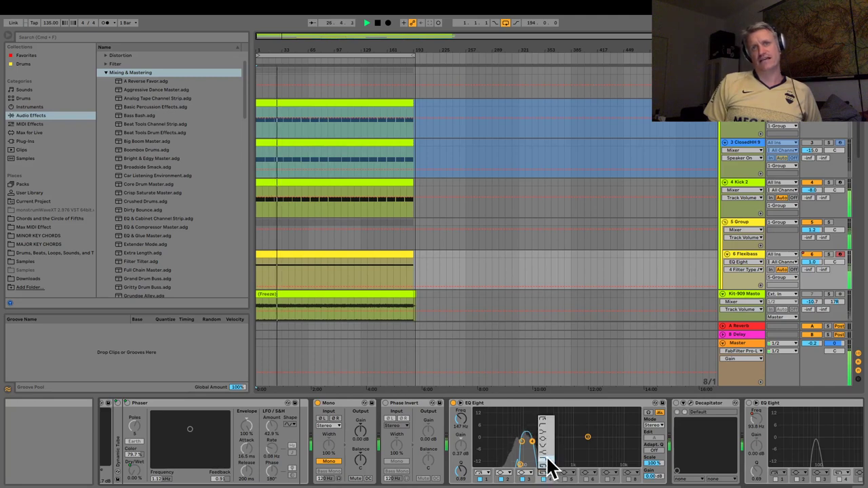
pyautogui.click(547, 460)
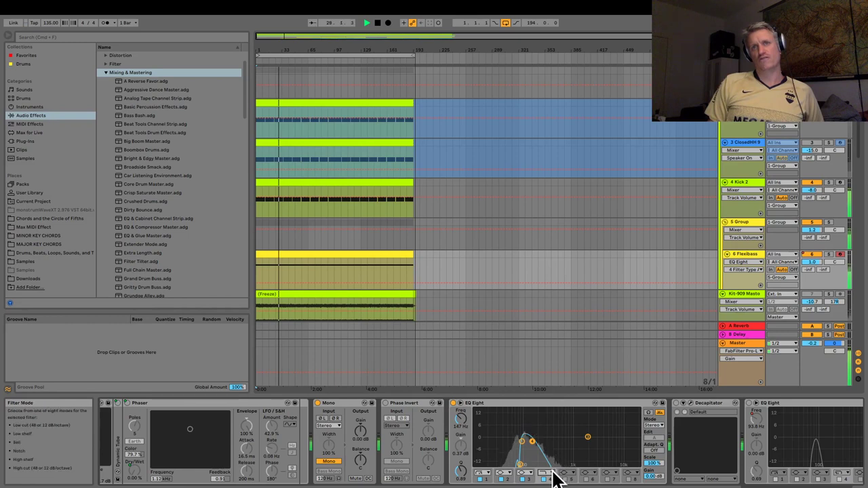
pyautogui.click(552, 473)
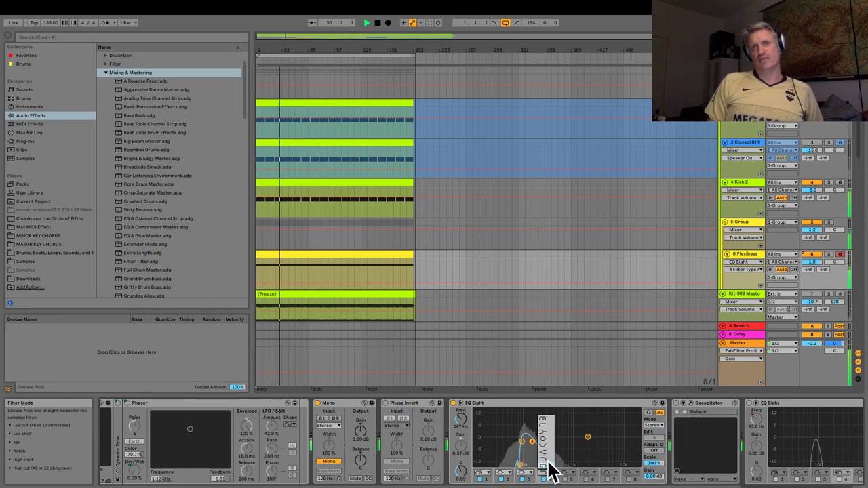
pyautogui.click(551, 473)
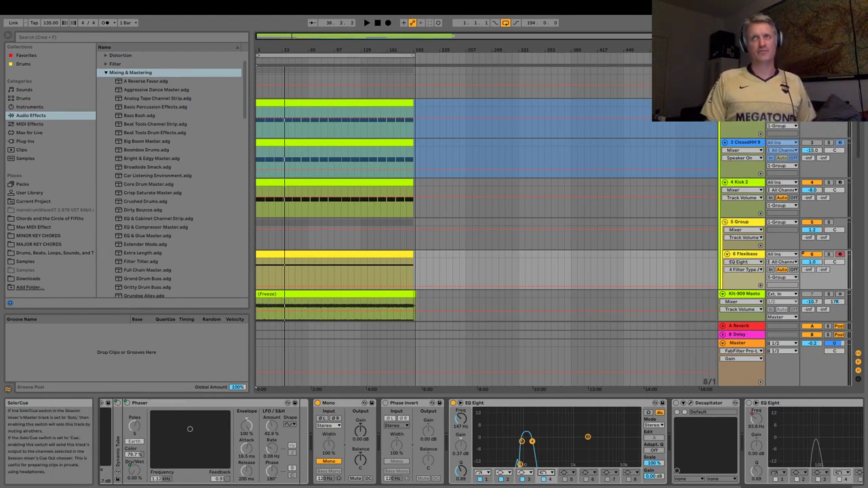
# Deactivate band 1 of the Flexibass EQ Eight and audition the bass with its low end let through.
pyautogui.press('space')
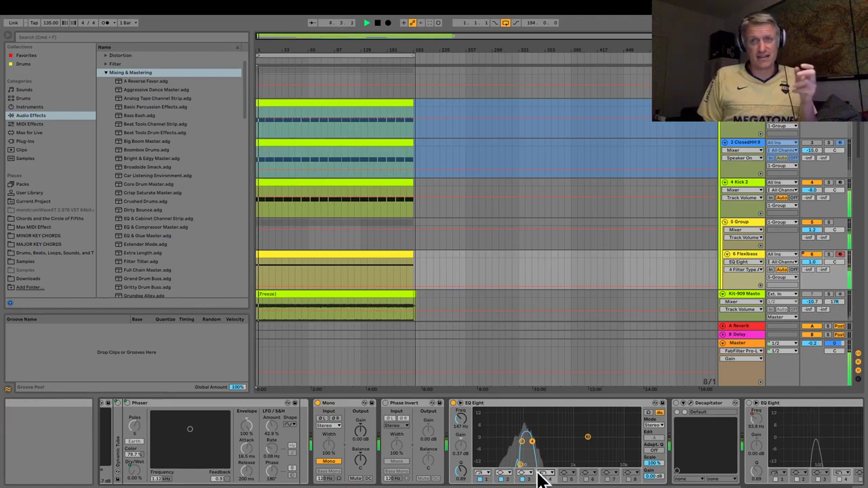
pyautogui.click(480, 480)
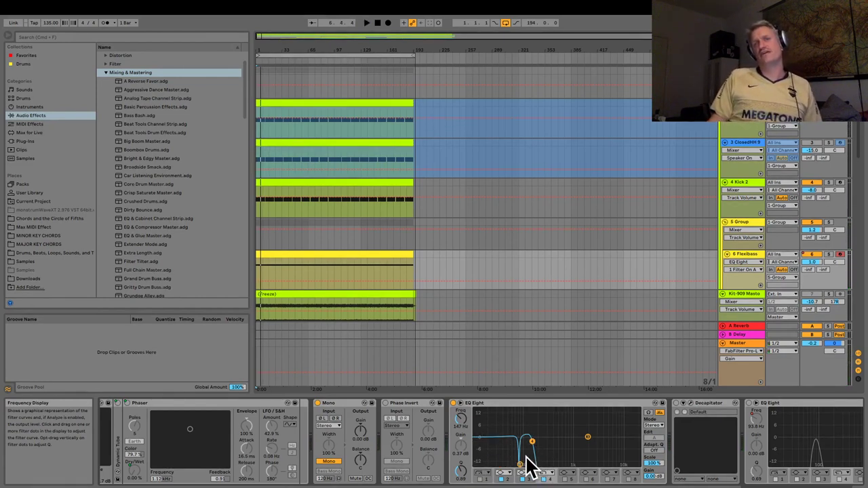
pyautogui.press('space')
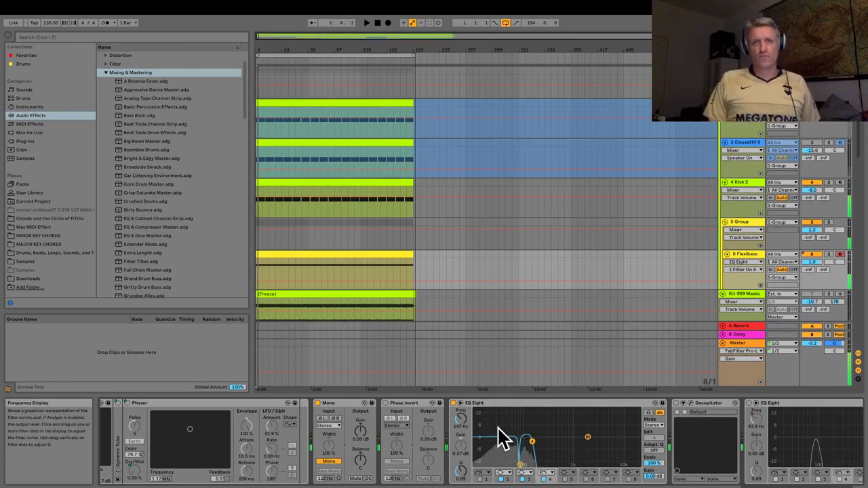
pyautogui.press('space')
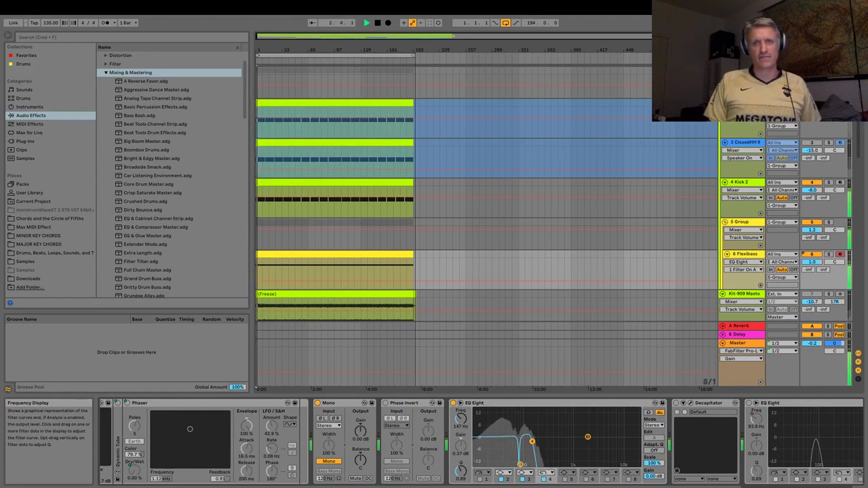
# Activate band 6 of the Flexibass EQ Eight, move it down to about 46.4 Hz, and stop playback.
pyautogui.click(585, 479)
pyautogui.moveTo(539, 437); pyautogui.dragTo(519, 437)
pyautogui.press('space')
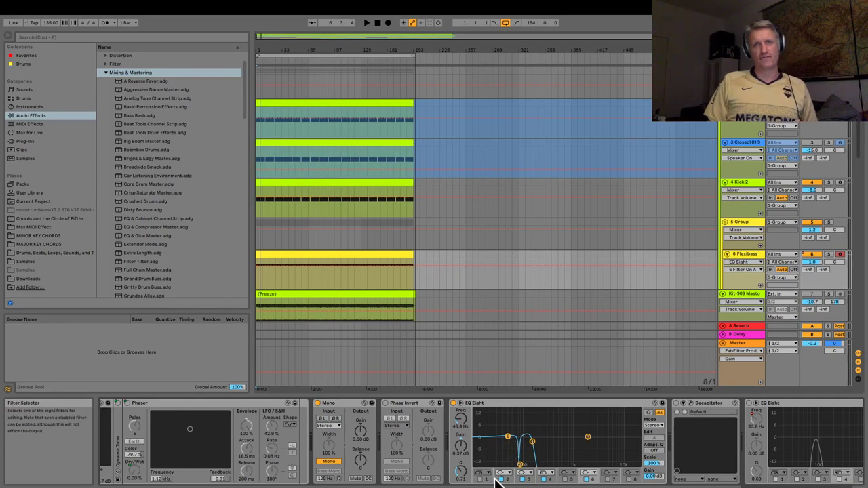
# Select the 4 Kick 2 track, solo it, and play it from the beginning.
pyautogui.click(753, 144)
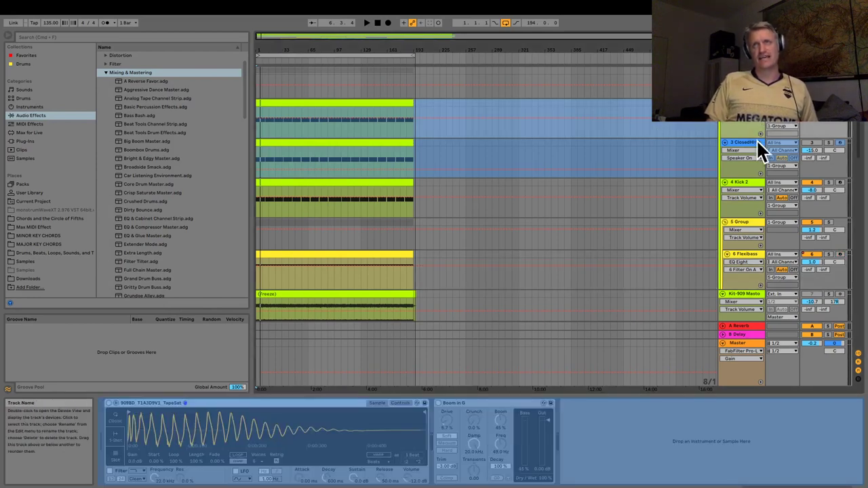
pyautogui.click(747, 182)
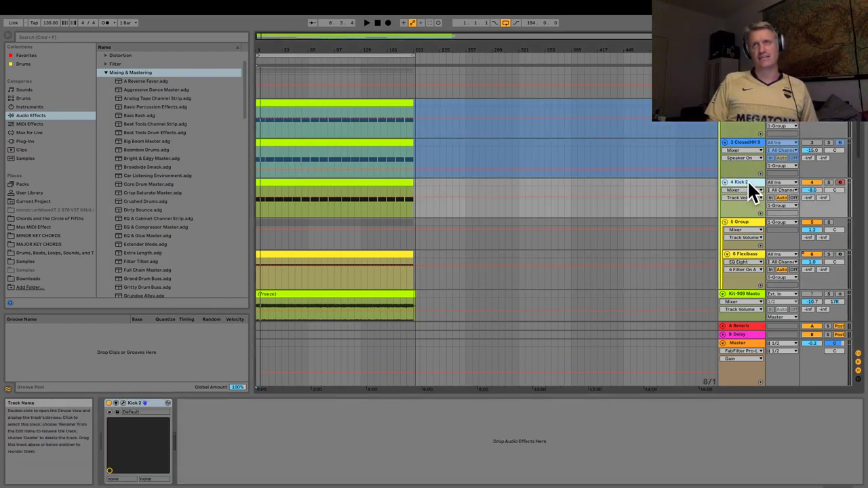
pyautogui.click(828, 181)
pyautogui.press('space')
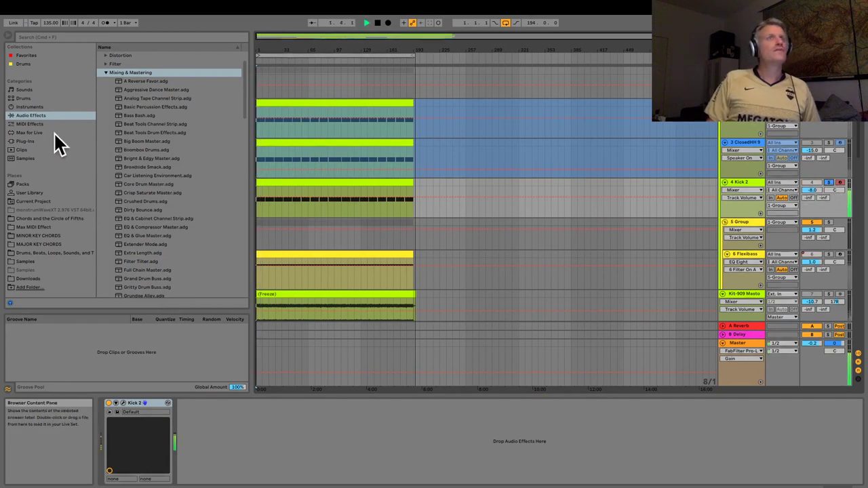
# Find EQ Eight among the audio effects and add it after the Kick 2 instrument on the 4 Kick 2 track.
pyautogui.moveTo(24, 117); pyautogui.dragTo(213, 414)
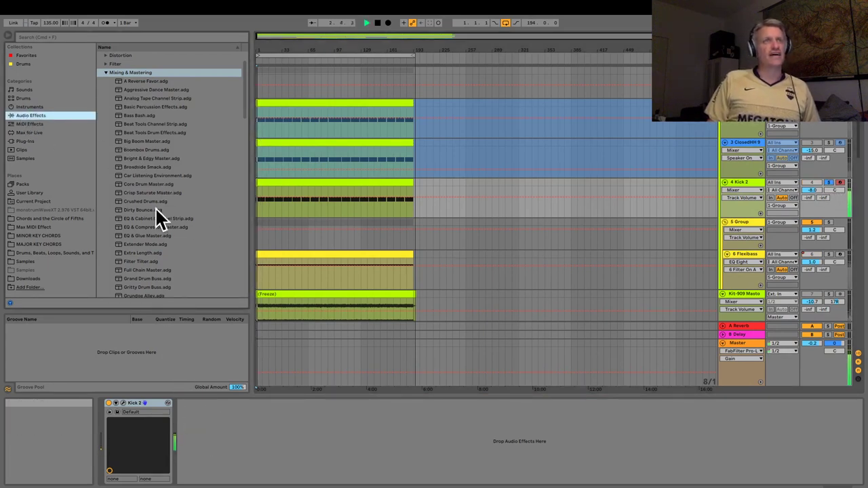
pyautogui.click(106, 70)
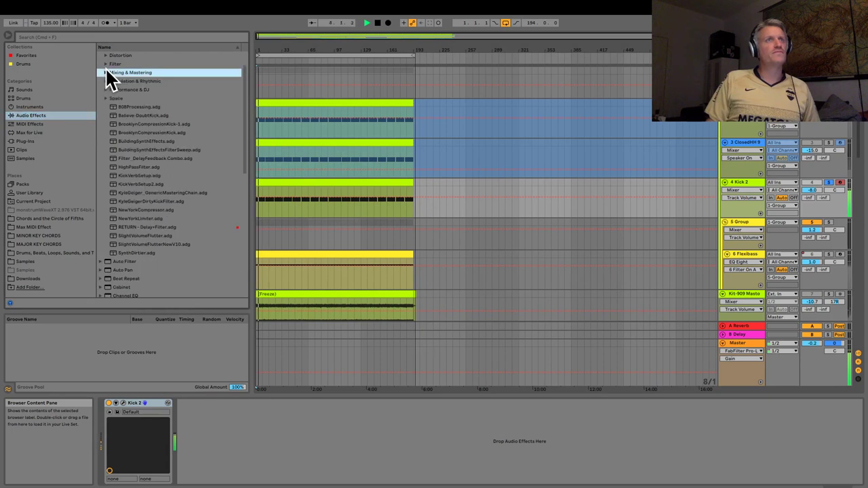
pyautogui.click(29, 115)
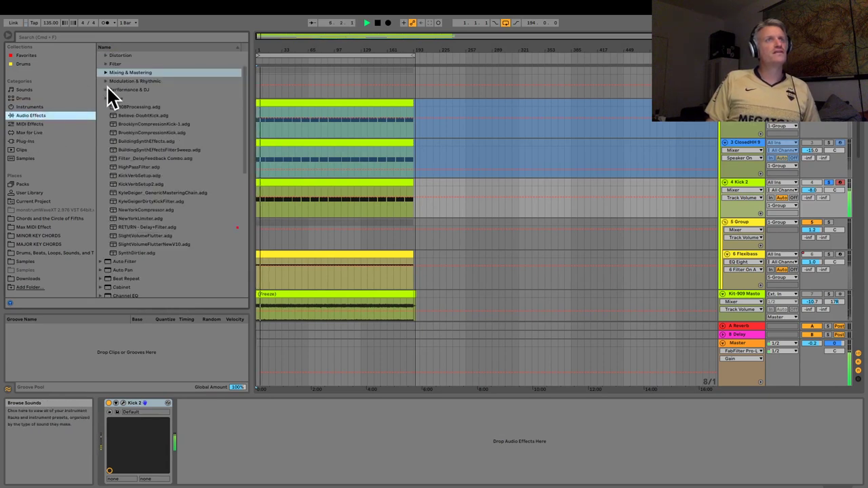
pyautogui.scroll(3, 106, 92)
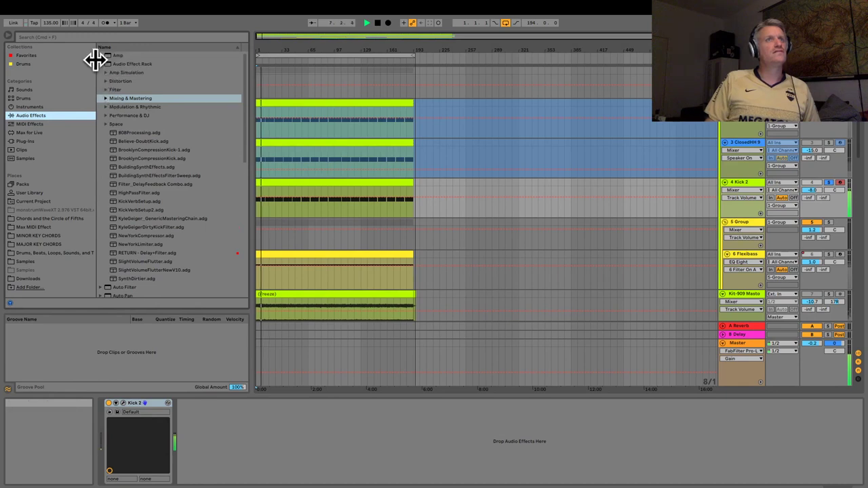
pyautogui.click(101, 63)
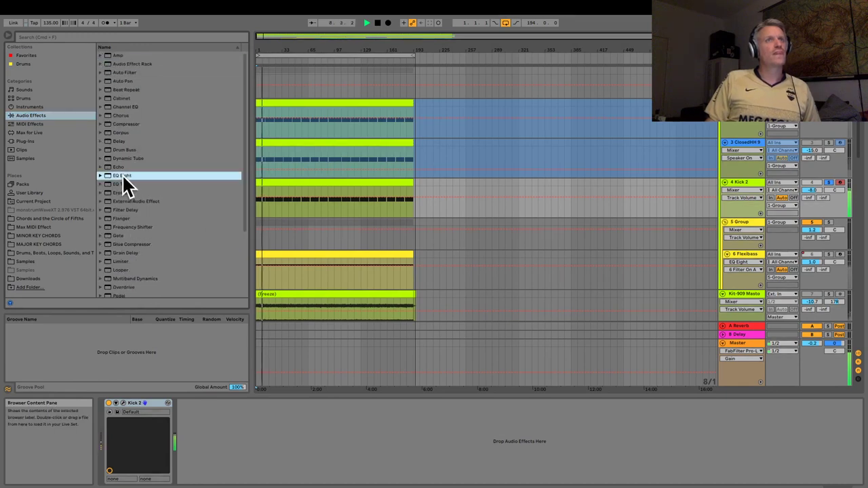
pyautogui.moveTo(122, 174); pyautogui.dragTo(247, 426)
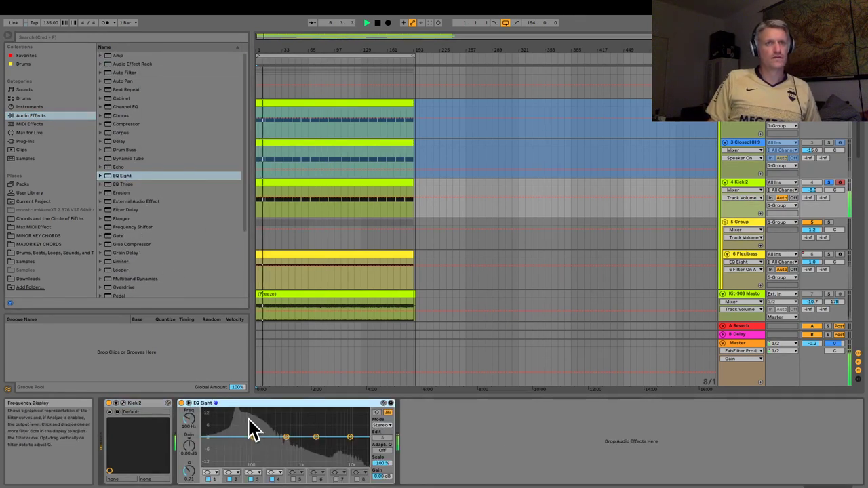
# Enlarge the frequency display of the Kick 2 EQ Eight, unsolo the 4 Kick 2 track, and stop playback.
pyautogui.doubleClick(234, 435)
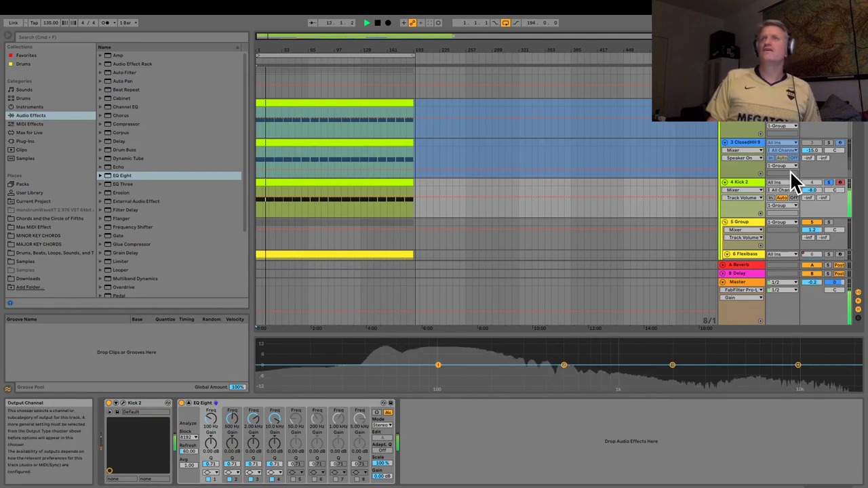
pyautogui.click(827, 181)
pyautogui.press('space')
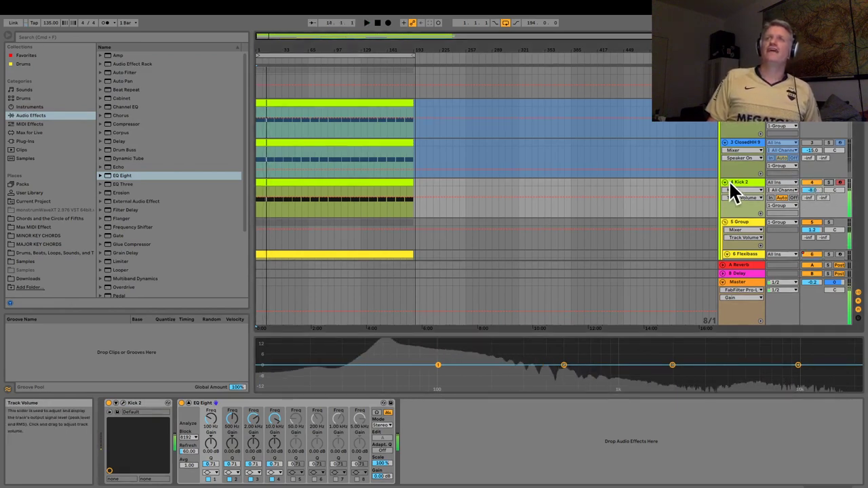
# Select the 6 Flexibass track, start playback, and nudge band 6 of its active EQ Eight to about 45.4 Hz.
pyautogui.scroll(-1, 739, 156)
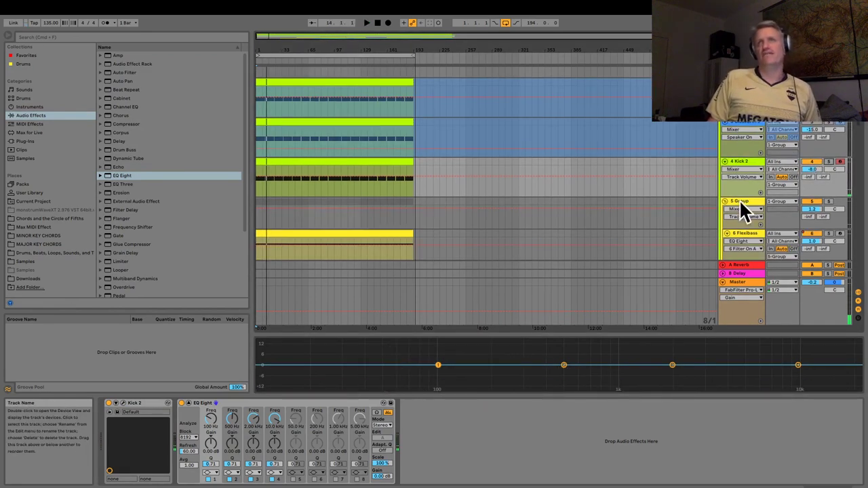
pyautogui.scroll(-1, 739, 206)
pyautogui.scroll(-1, 741, 217)
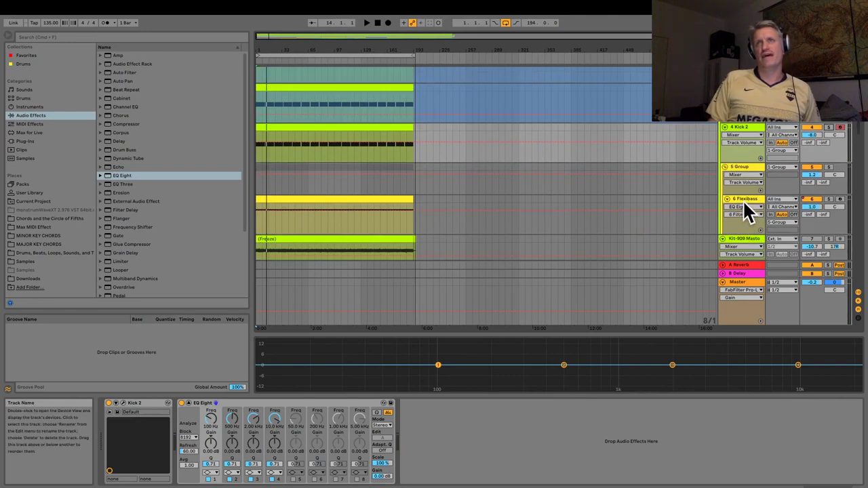
pyautogui.click(743, 199)
pyautogui.scroll(3, 761, 175)
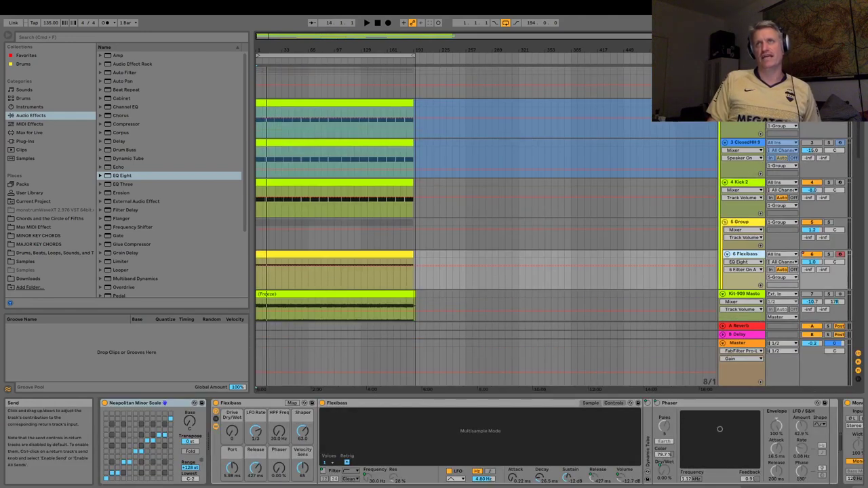
pyautogui.press('space')
pyautogui.scroll(-4, 756, 196)
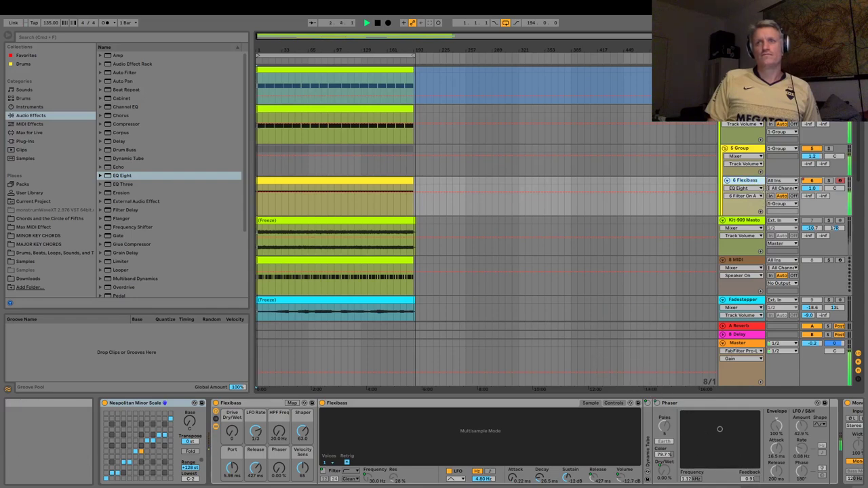
pyautogui.moveTo(739, 486); pyautogui.dragTo(797, 487)
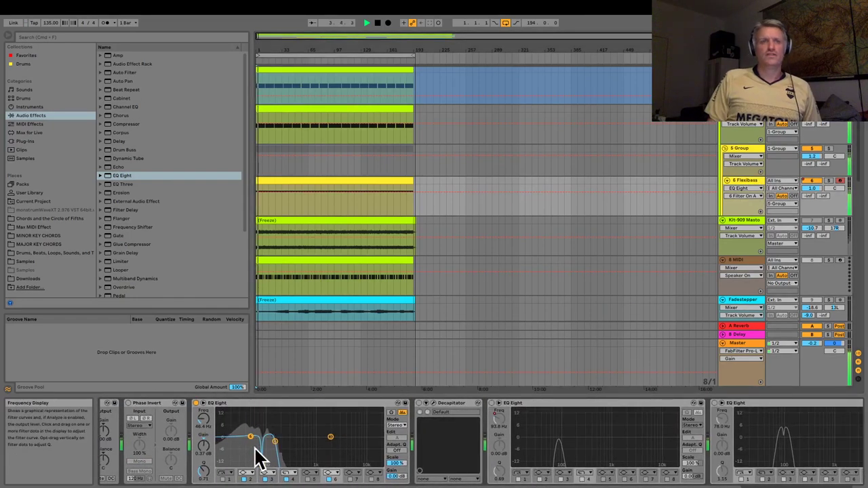
pyautogui.moveTo(250, 437); pyautogui.dragTo(250, 436)
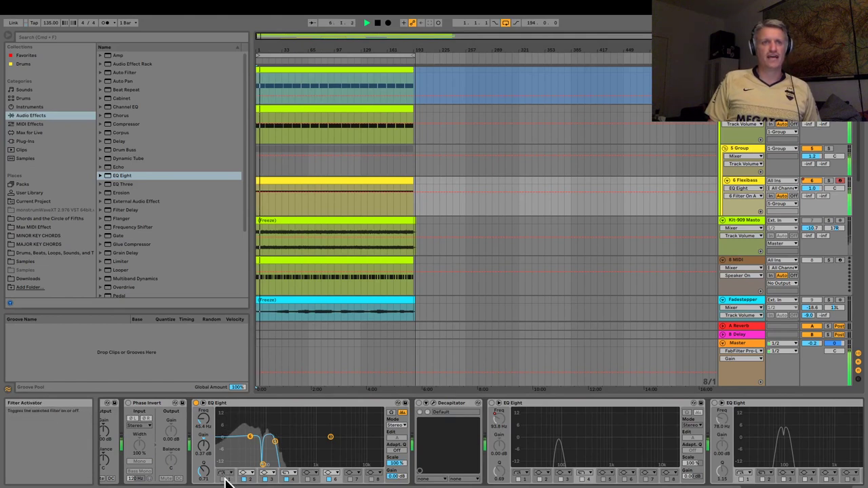
# Reactivate band 1 of the Flexibass EQ Eight at about 80.8 Hz and audition the arrangement from the start.
pyautogui.click(224, 480)
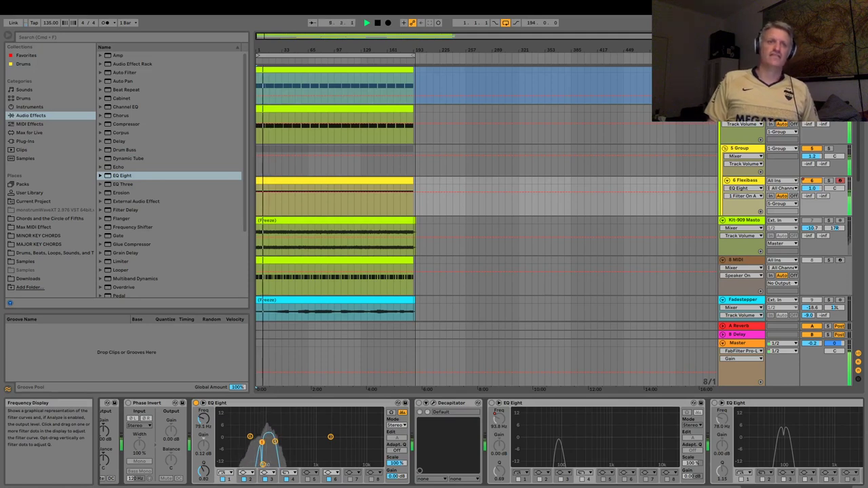
pyautogui.moveTo(252, 441); pyautogui.dragTo(253, 437)
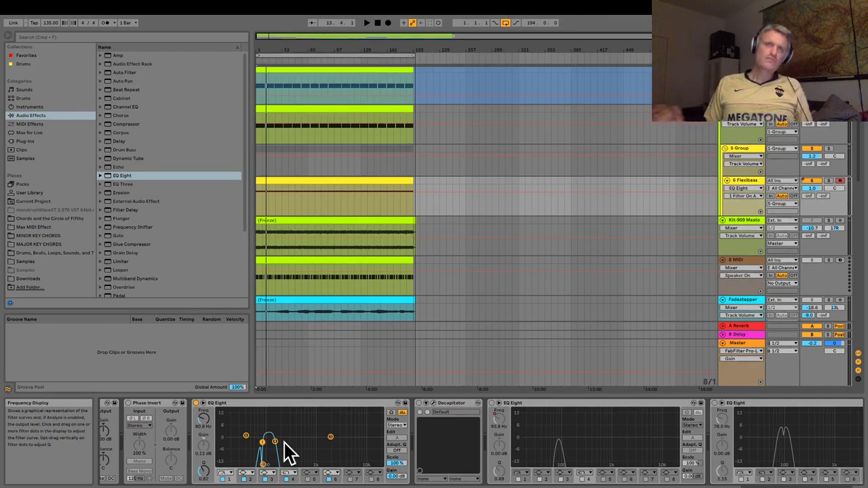
pyautogui.scroll(5, 805, 204)
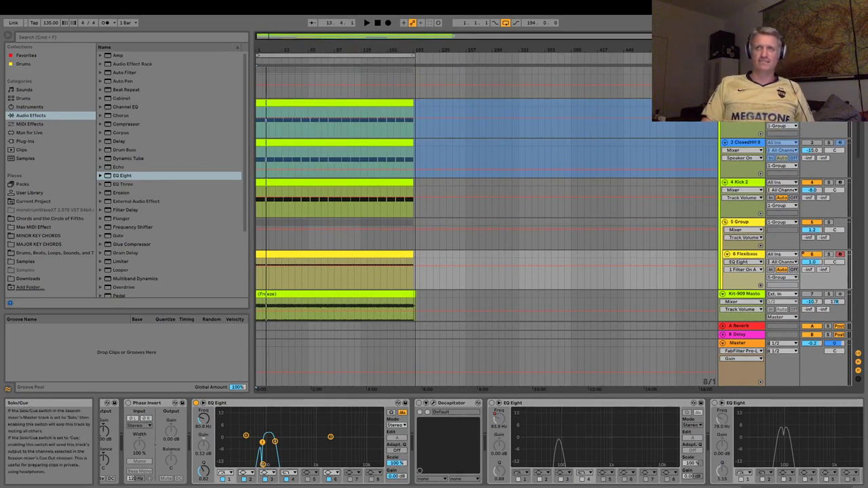
pyautogui.press('space')
pyautogui.scroll(-3, 793, 148)
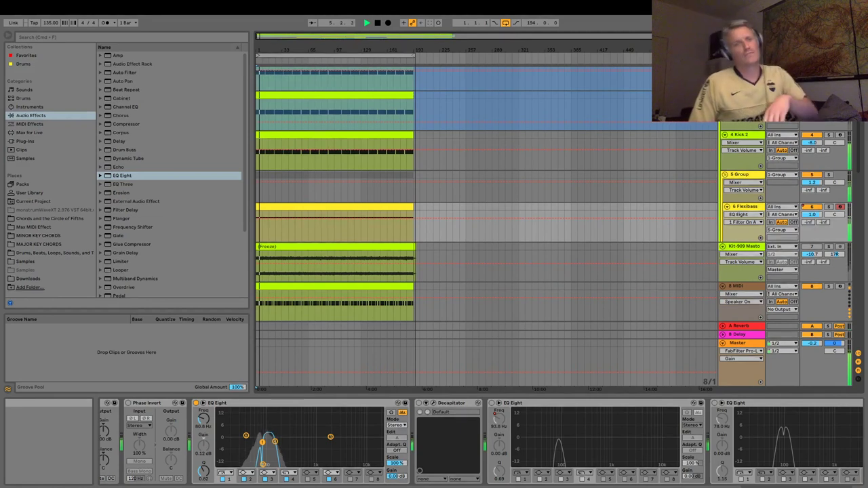
# Toggle Decapitator on the Flexibass track, then delete the two inactive EQ Eight devices between it and the Compressor.
pyautogui.click(461, 404)
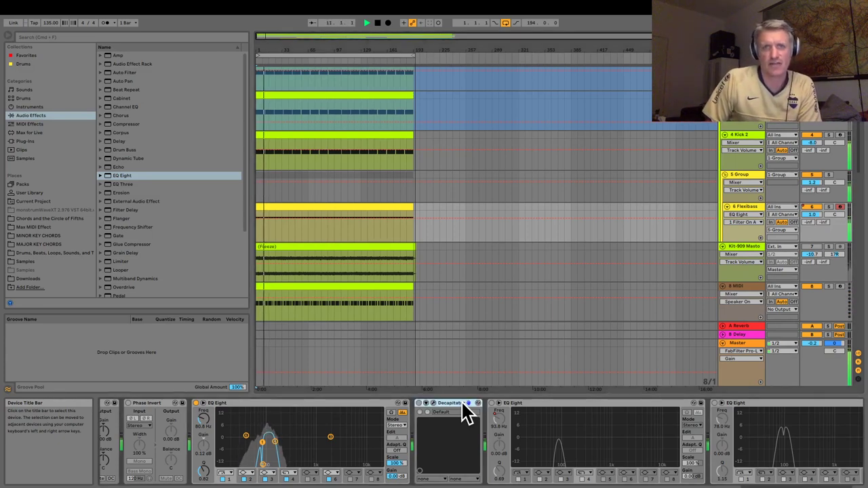
pyautogui.click(418, 404)
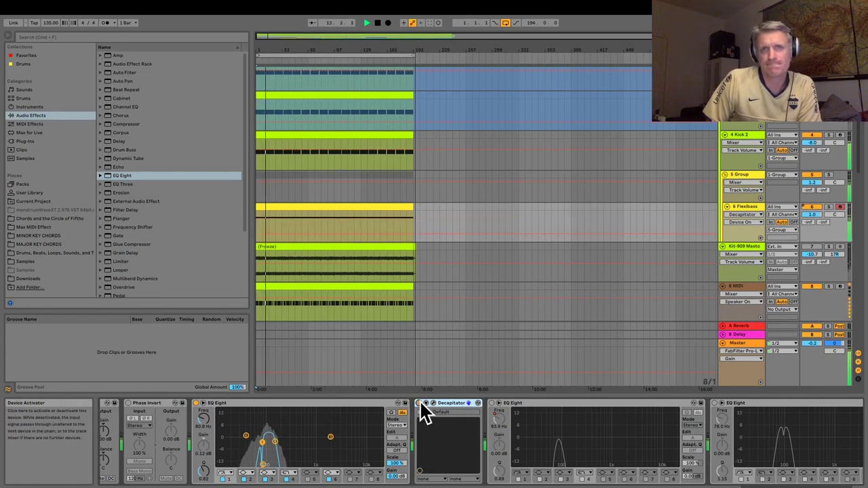
pyautogui.click(539, 404)
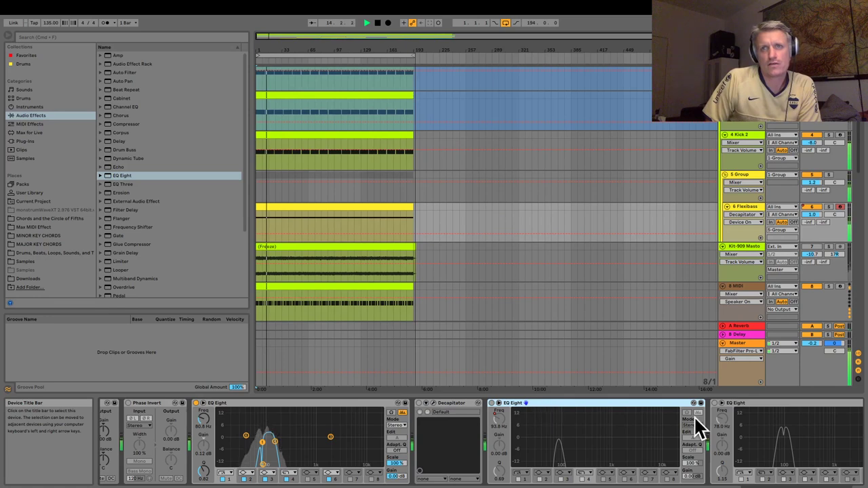
pyautogui.press('Delete')
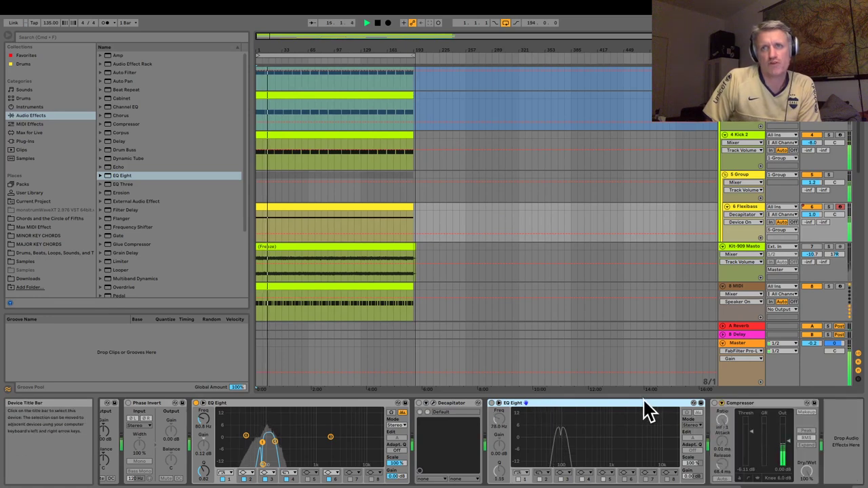
pyautogui.press('Delete')
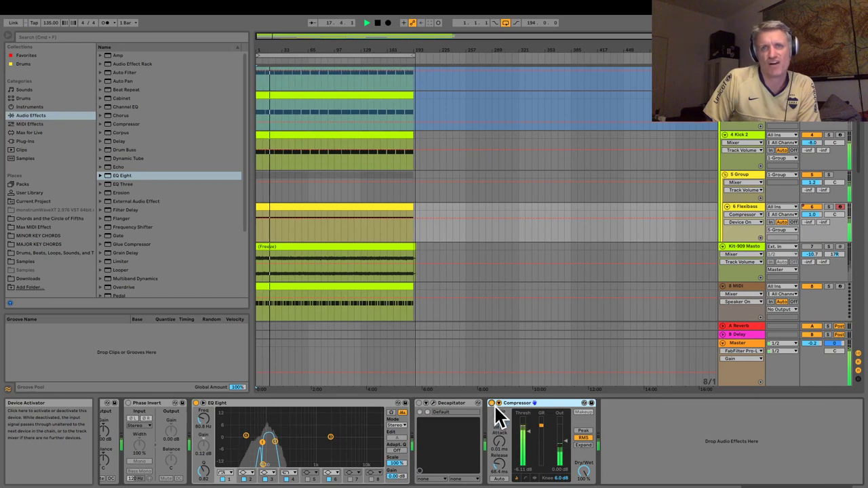
# Replace Decapitator on the 6 Flexibass track with a Saturator placed between the EQ Eight and the Compressor.
pyautogui.click(452, 407)
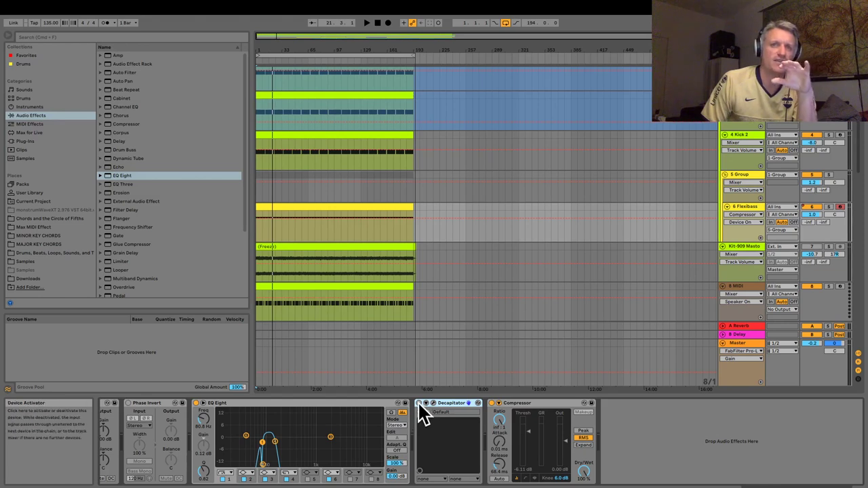
pyautogui.click(433, 404)
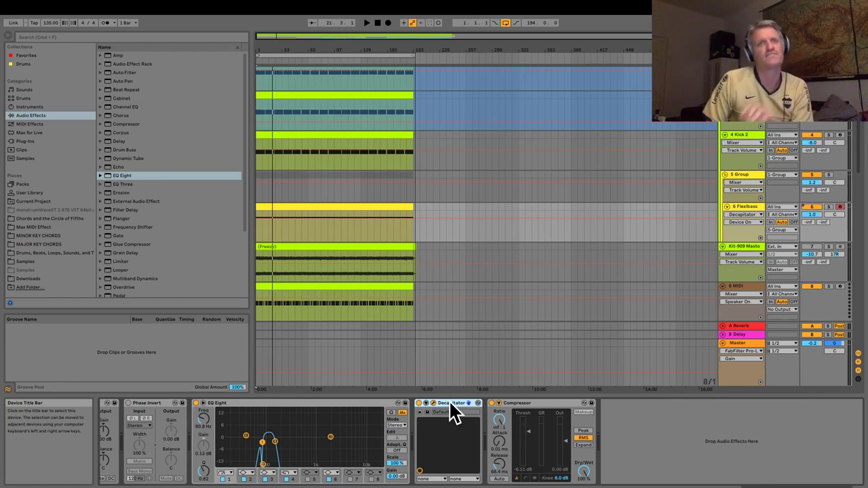
pyautogui.press('Delete')
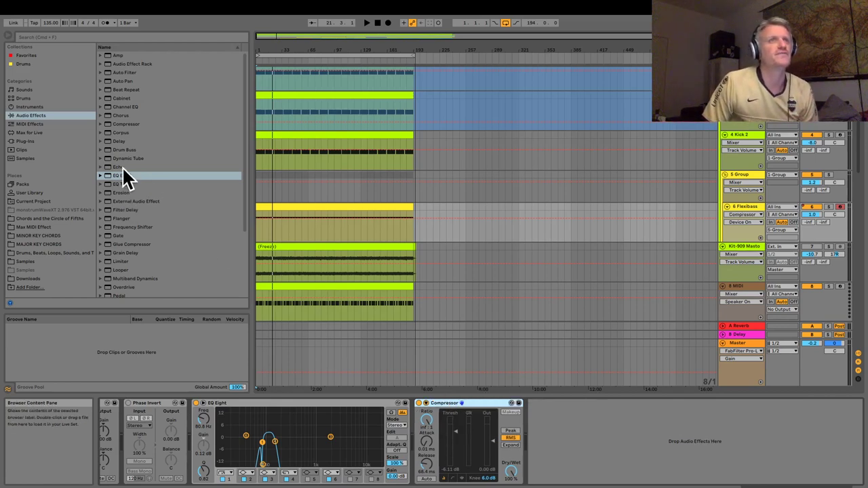
pyautogui.click(139, 175)
pyautogui.scroll(-3, 143, 224)
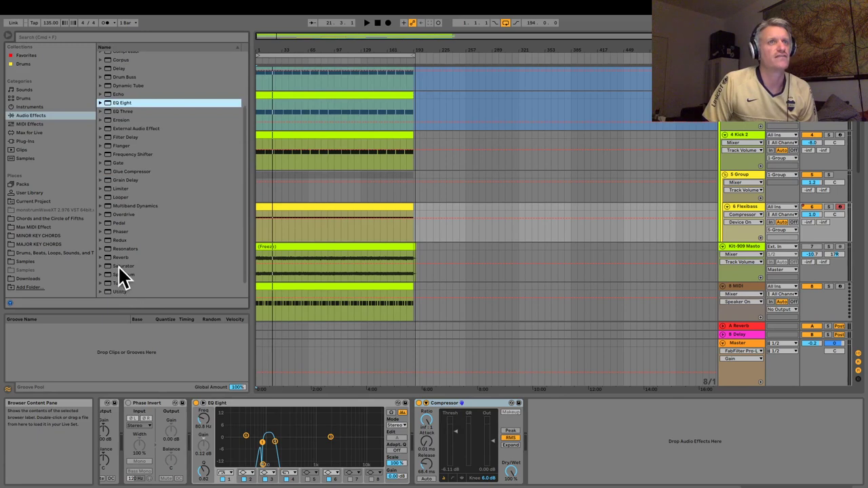
pyautogui.moveTo(122, 265); pyautogui.dragTo(414, 423)
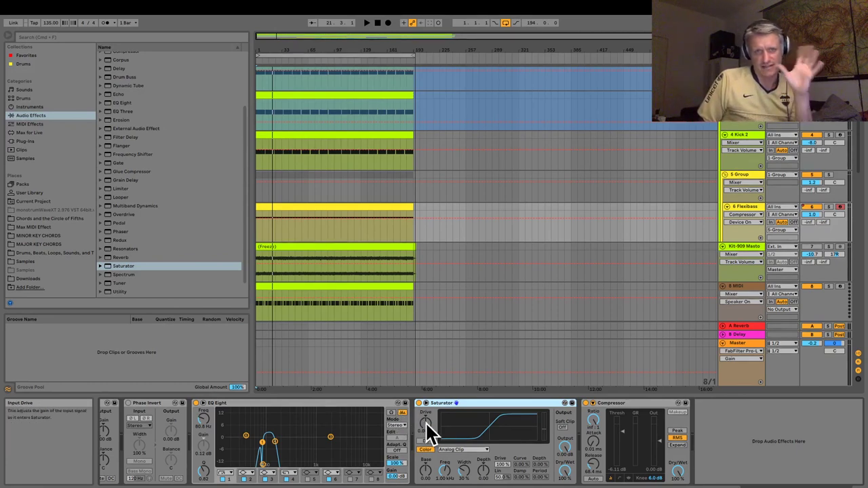
# Raise the Flexibass Saturator's Drive to 4.00 dB and play the arrangement from the start.
pyautogui.moveTo(424, 421); pyautogui.dragTo(424, 410)
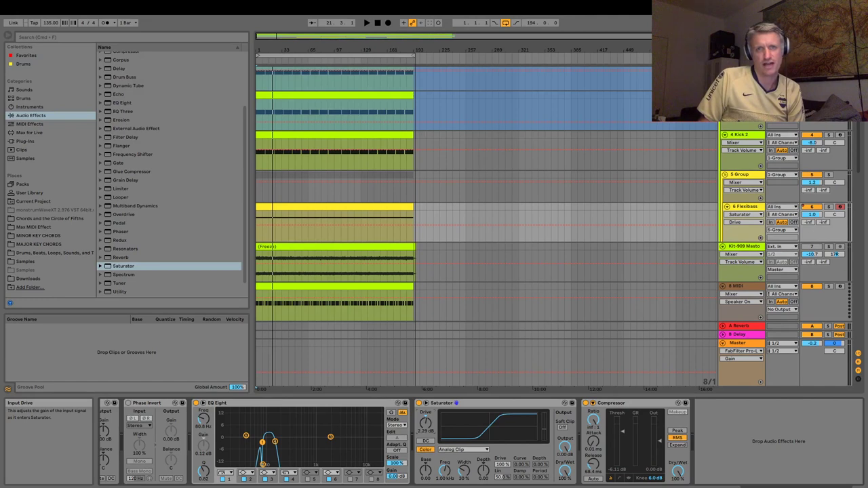
pyautogui.moveTo(424, 410); pyautogui.dragTo(424, 402)
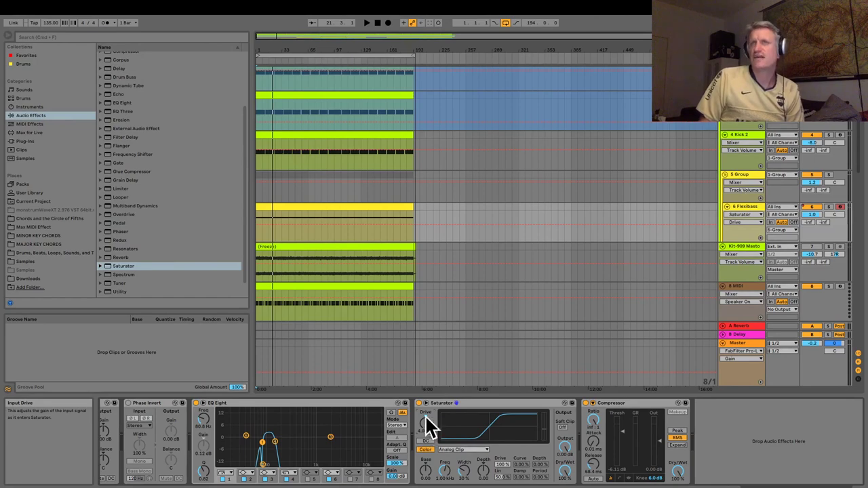
pyautogui.scroll(3, 845, 124)
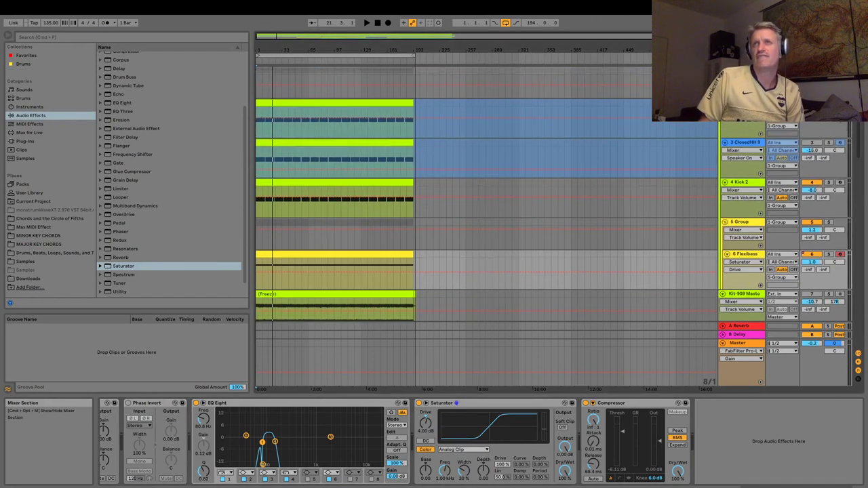
pyautogui.press('space')
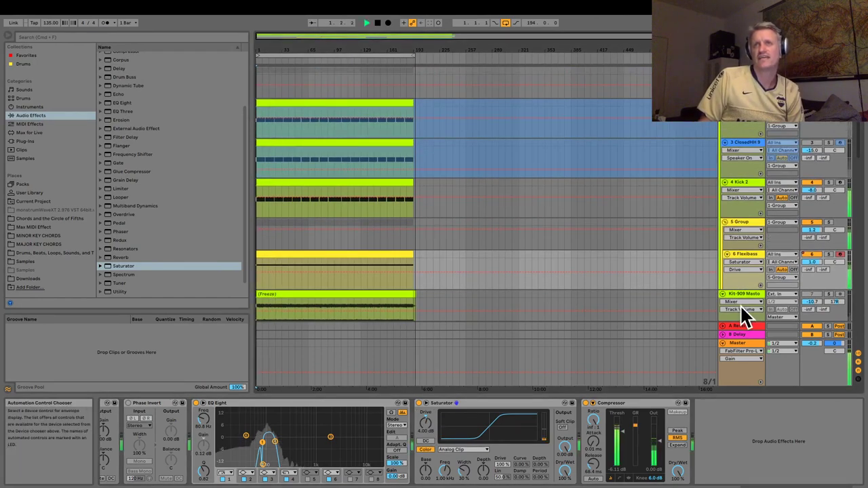
# Compare the Saturator off and on, sweep its Base, set Drive to about 5.71 dB, and lower the Compressor's output to about -1.85 dB.
pyautogui.click(418, 403)
pyautogui.click(418, 403)
pyautogui.moveTo(424, 473); pyautogui.dragTo(424, 429)
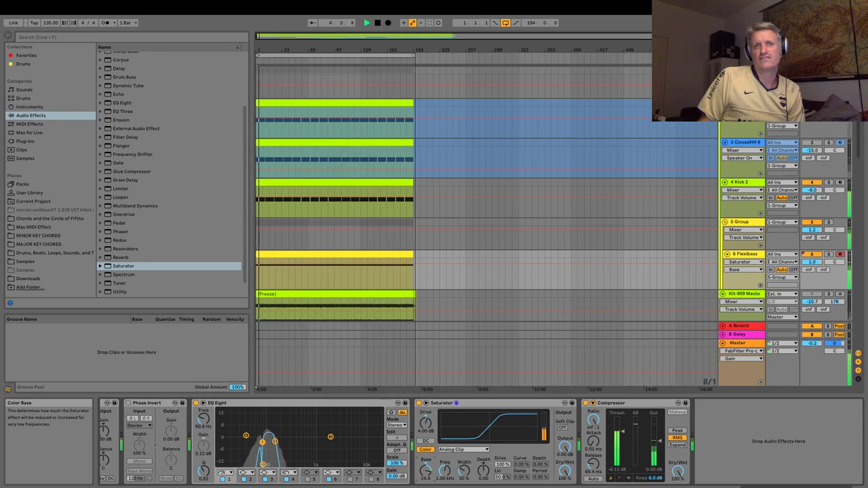
pyautogui.moveTo(424, 386); pyautogui.dragTo(424, 455)
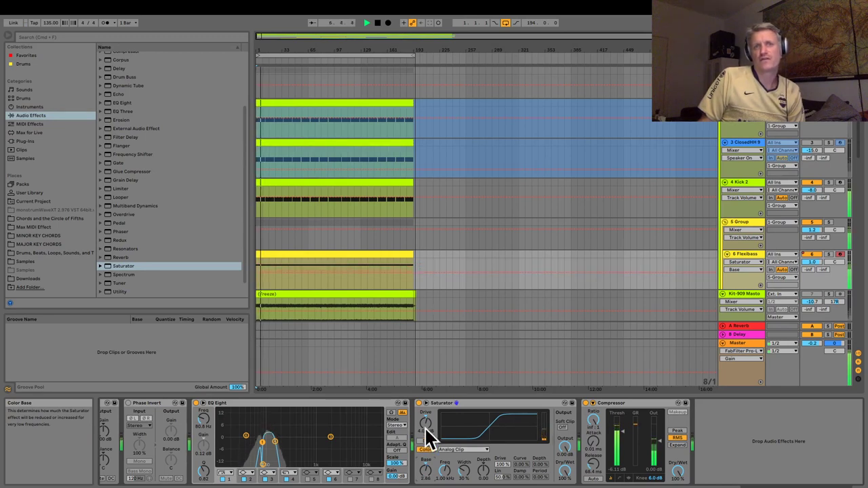
pyautogui.moveTo(425, 424)
pyautogui.mouseDown()
pyautogui.moveTo(425, 407)
pyautogui.moveTo(425, 421)
pyautogui.mouseUp()
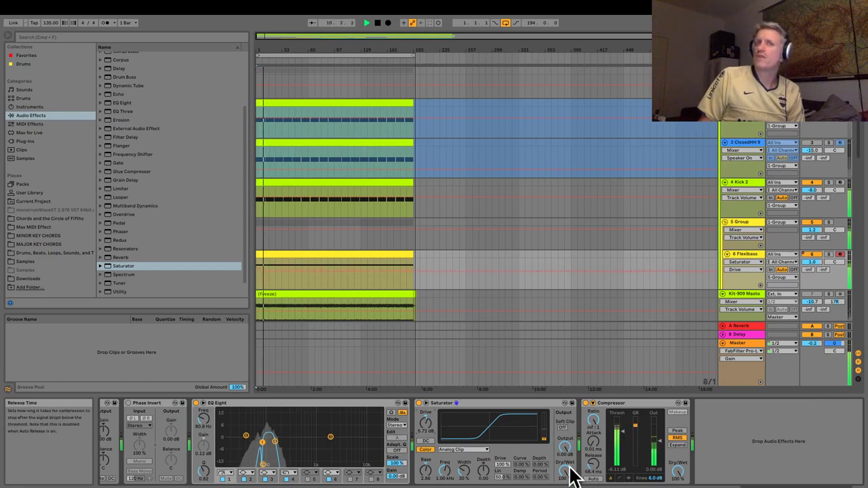
pyautogui.click(658, 453)
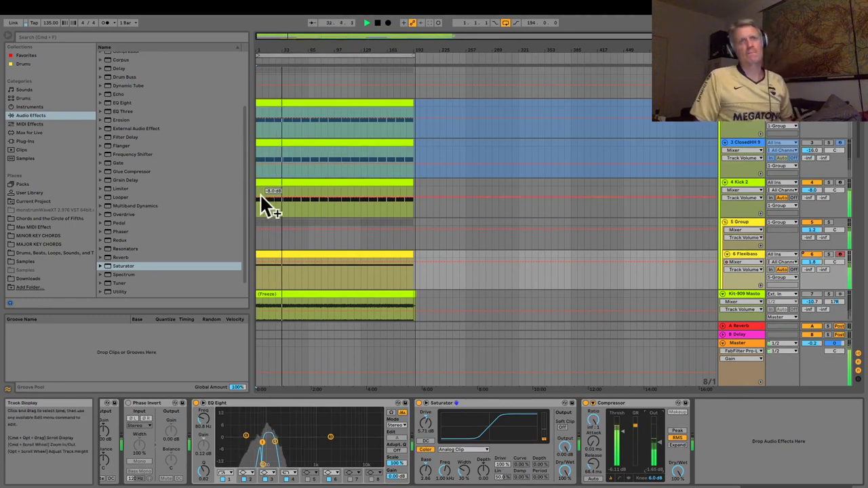
# Inspect the devices of 10 Group and 12 Group, briefly soloing the VPS Avenger track inside 12 Group.
pyautogui.scroll(-2, 305, 210)
pyautogui.scroll(-3, 332, 224)
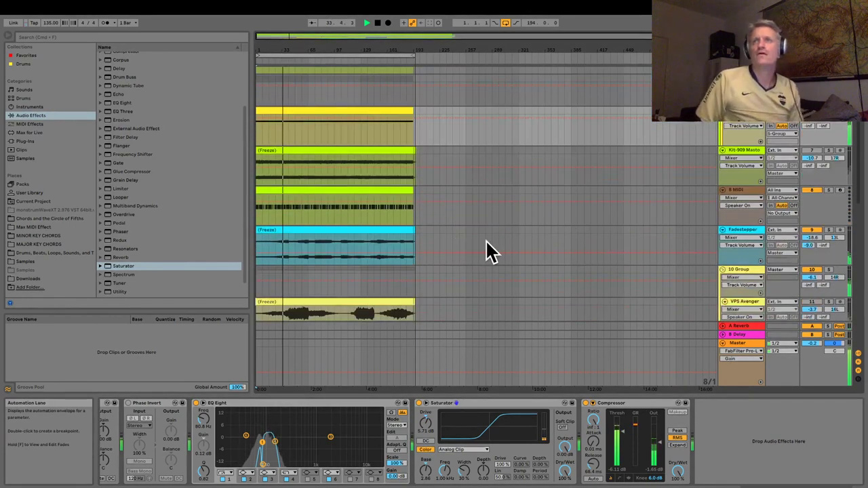
pyautogui.scroll(-2, 698, 288)
pyautogui.click(749, 234)
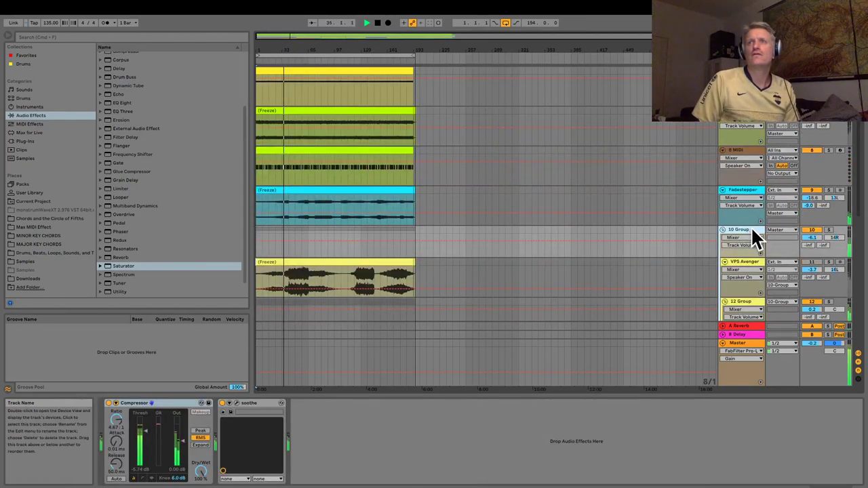
pyautogui.scroll(-4, 826, 226)
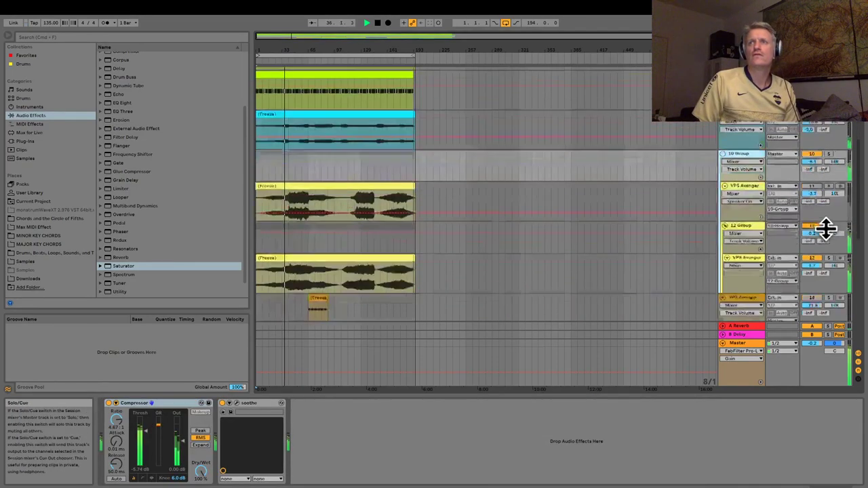
pyautogui.click(828, 207)
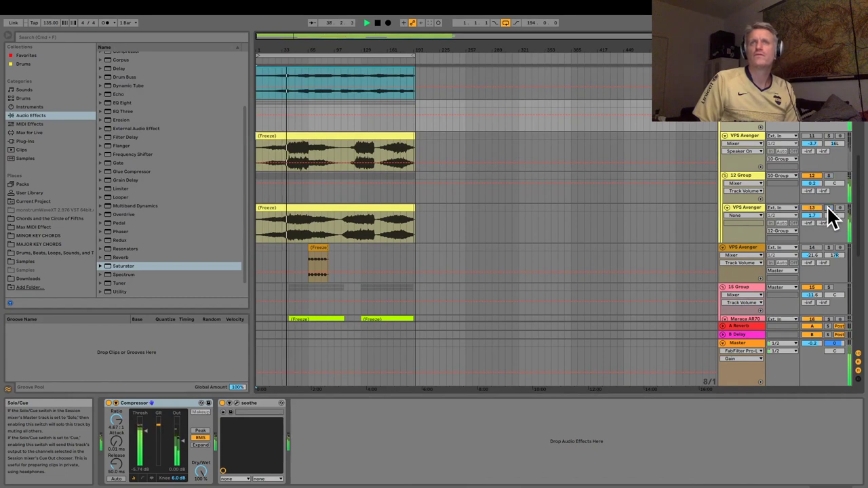
pyautogui.click(827, 208)
pyautogui.click(748, 207)
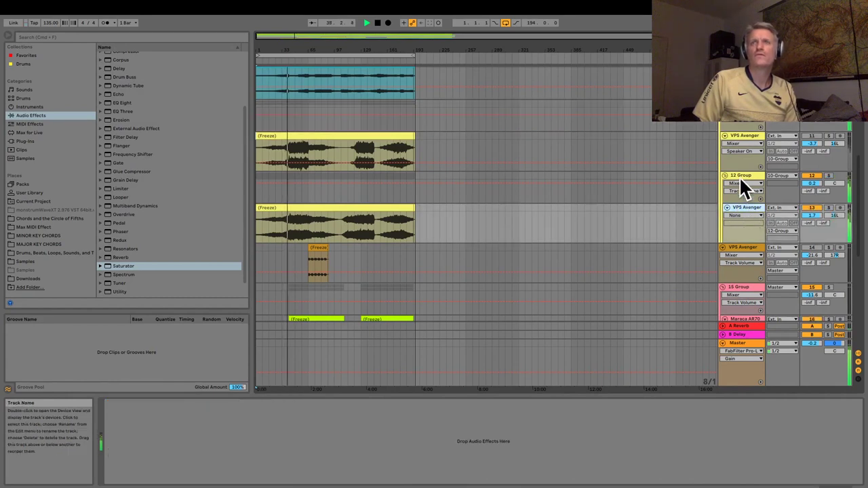
pyautogui.click(740, 177)
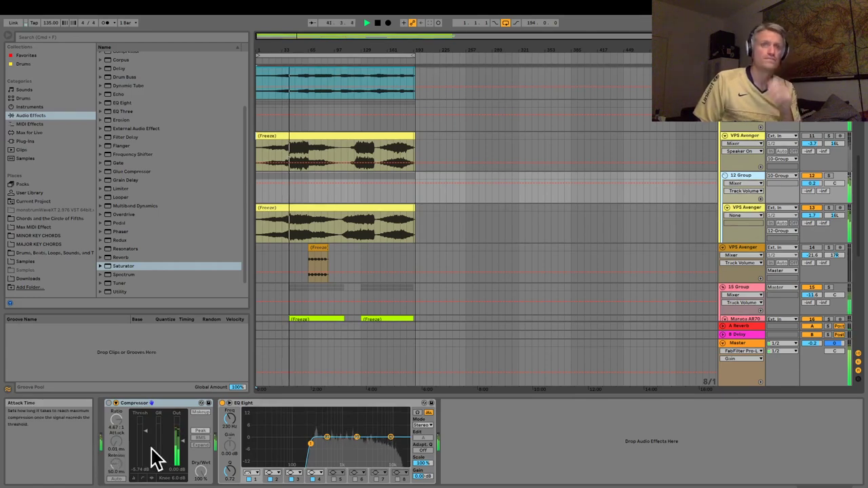
# Solo 10 Group briefly during playback, unsolo it, and show its device chain.
pyautogui.scroll(3, 490, 278)
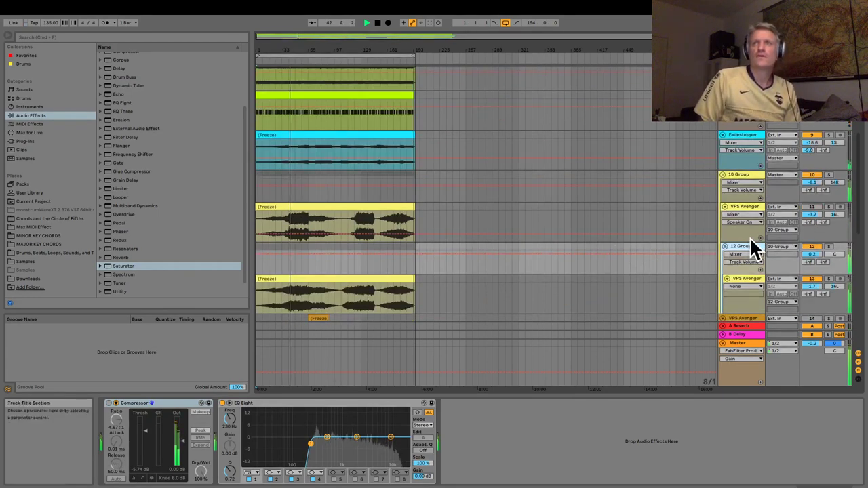
pyautogui.scroll(1, 751, 242)
pyautogui.scroll(3, 823, 205)
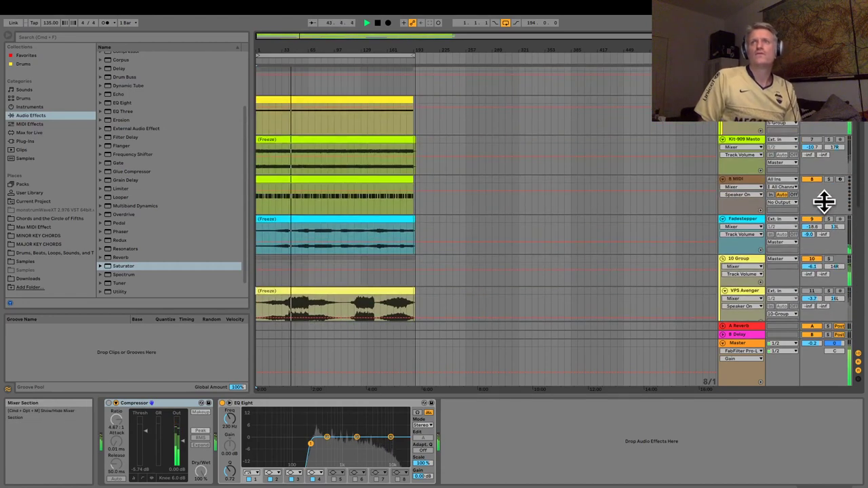
pyautogui.scroll(-1, 825, 216)
pyautogui.click(828, 242)
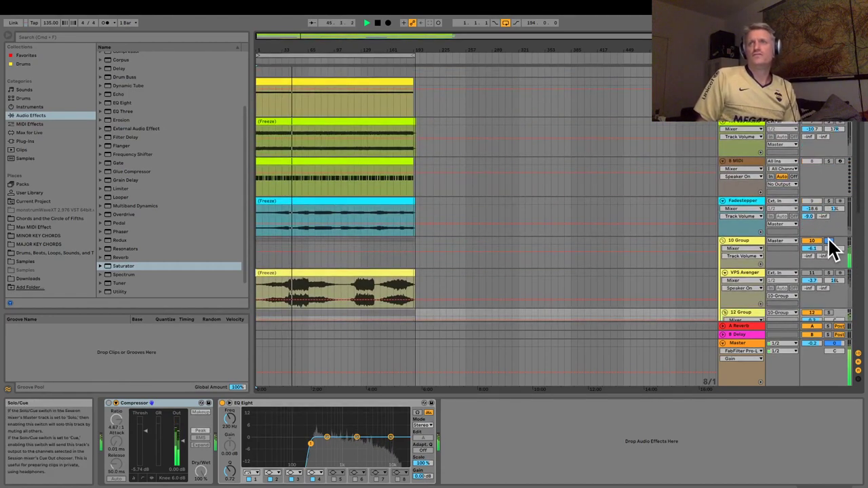
pyautogui.click(828, 241)
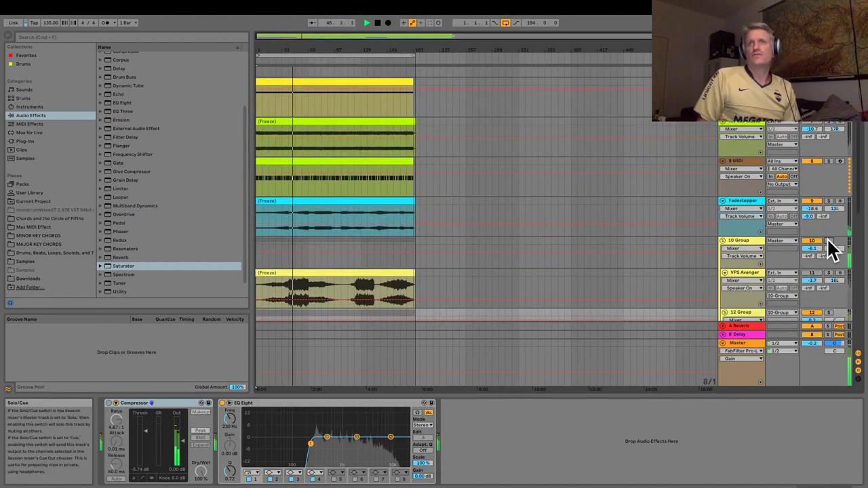
pyautogui.click(744, 242)
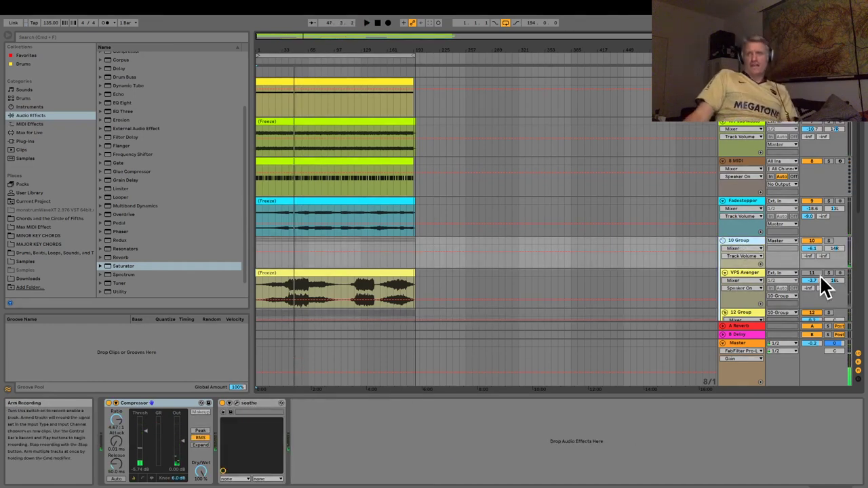
# Play the arrangement from the start, audition 12 Group in solo while showing its devices, and unsolo it.
pyautogui.press('space')
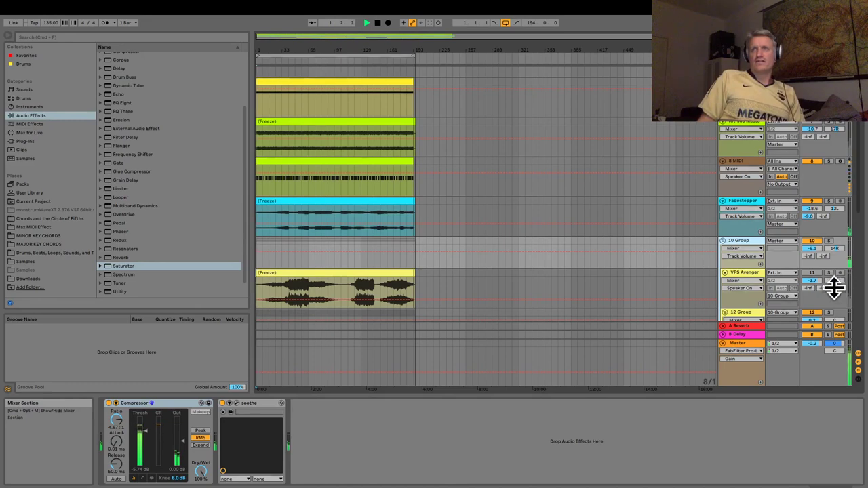
pyautogui.scroll(-3, 835, 288)
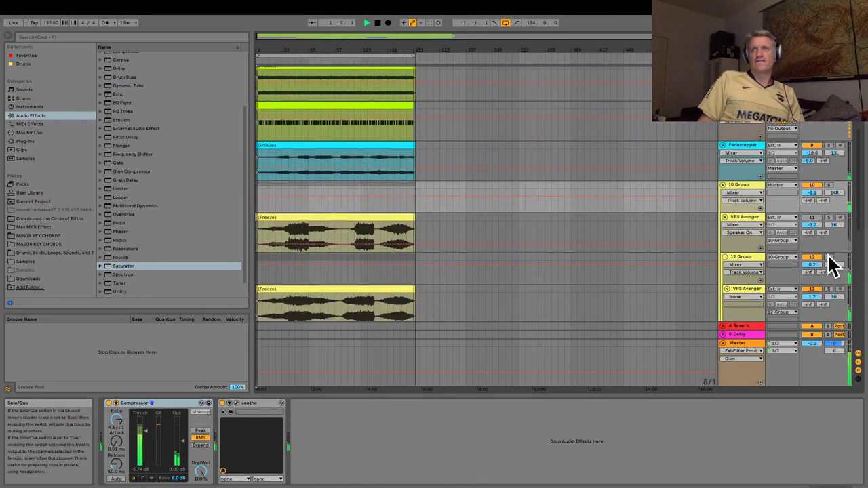
pyautogui.click(827, 256)
pyautogui.click(741, 256)
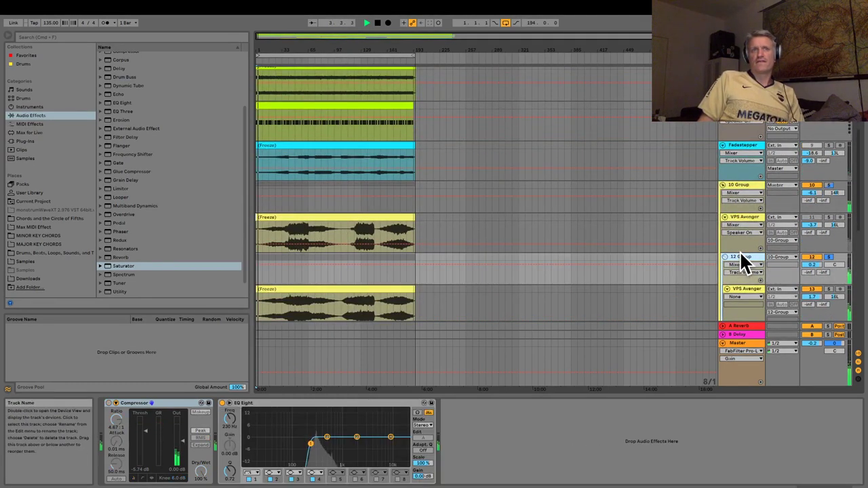
pyautogui.click(828, 257)
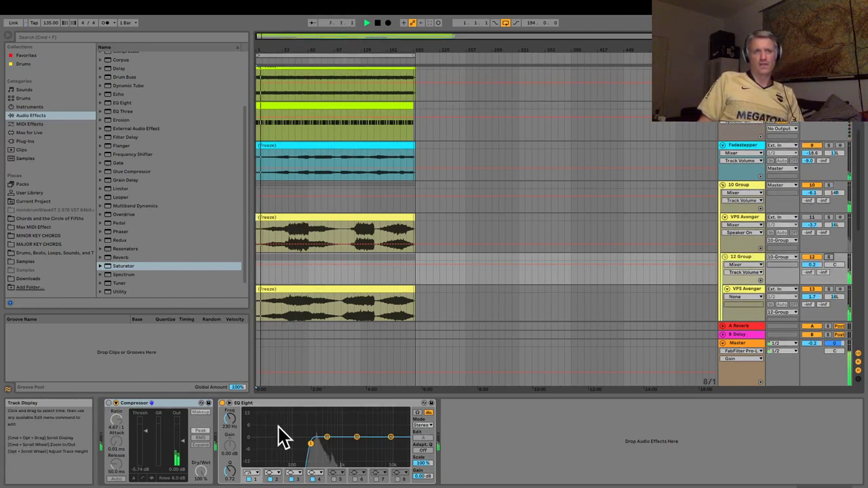
# Move playback further into the VPS Avenger clip in 12 Group, solo that track, and show the 12 Group devices.
pyautogui.click(282, 300)
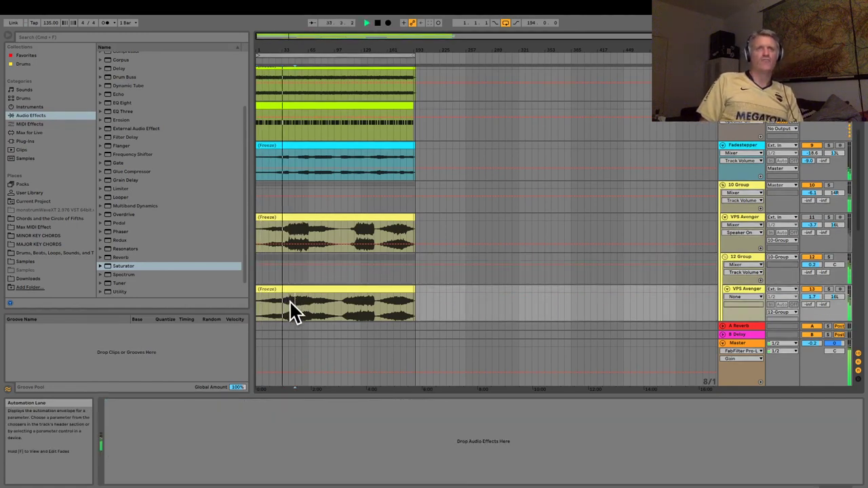
pyautogui.click(827, 289)
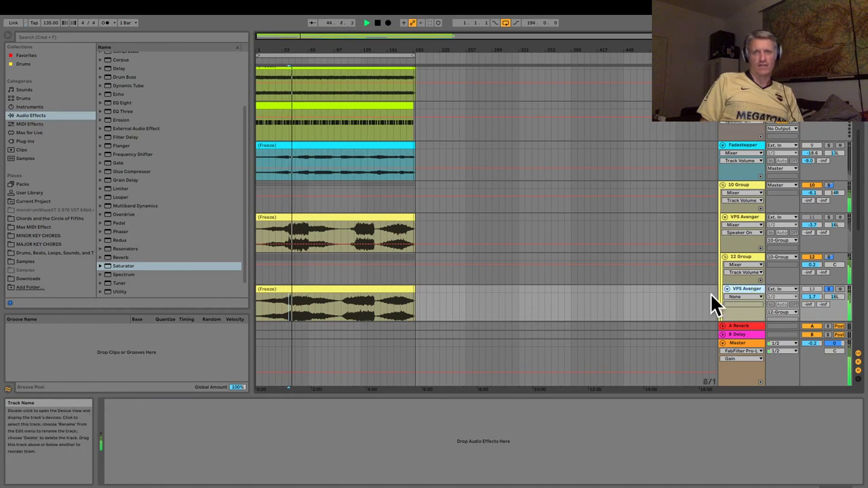
pyautogui.click(752, 256)
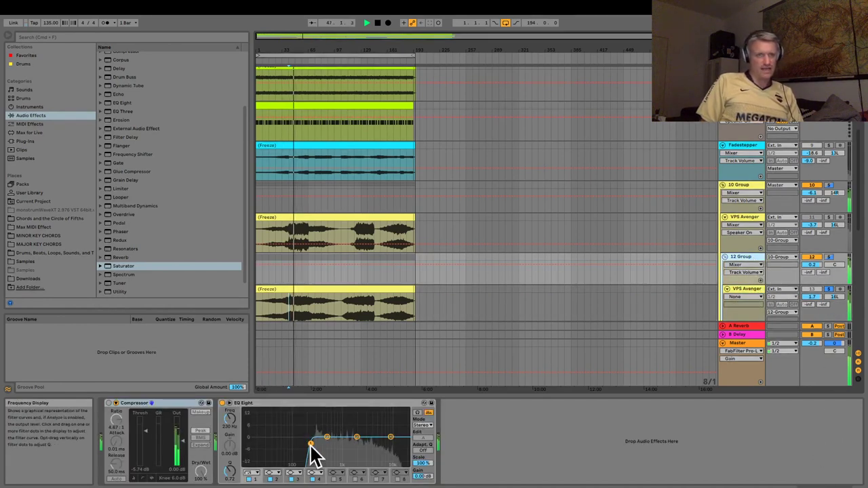
# Audition the 12 Group EQ Eight with band 1 lowered to about 28 Hz, raise it to about 235 Hz, and stop playback.
pyautogui.moveTo(309, 444); pyautogui.dragTo(266, 444)
pyautogui.press('space')
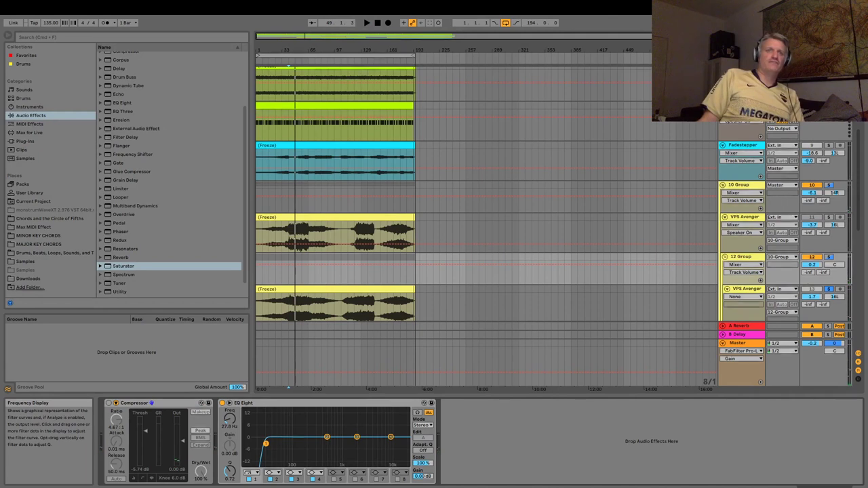
pyautogui.press('space')
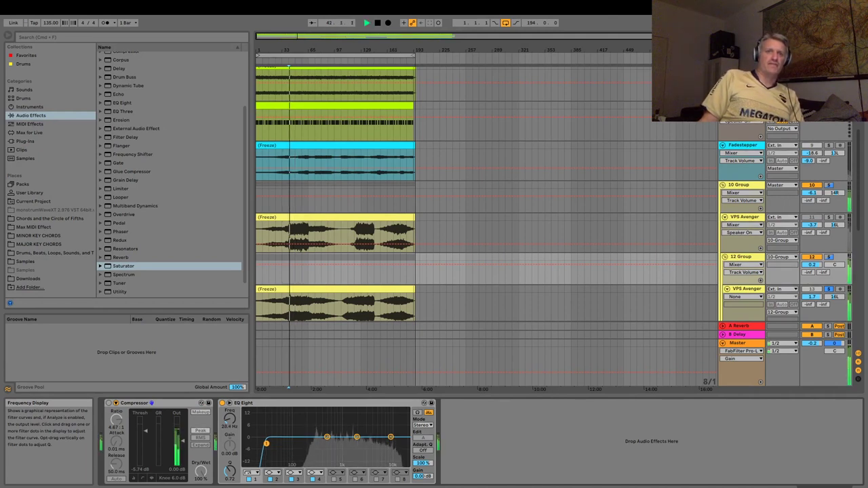
pyautogui.moveTo(266, 443); pyautogui.dragTo(309, 443)
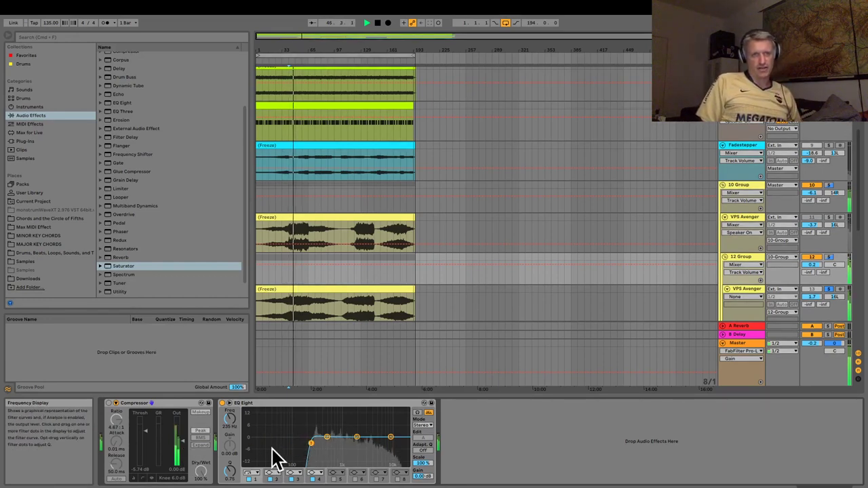
pyautogui.press('space')
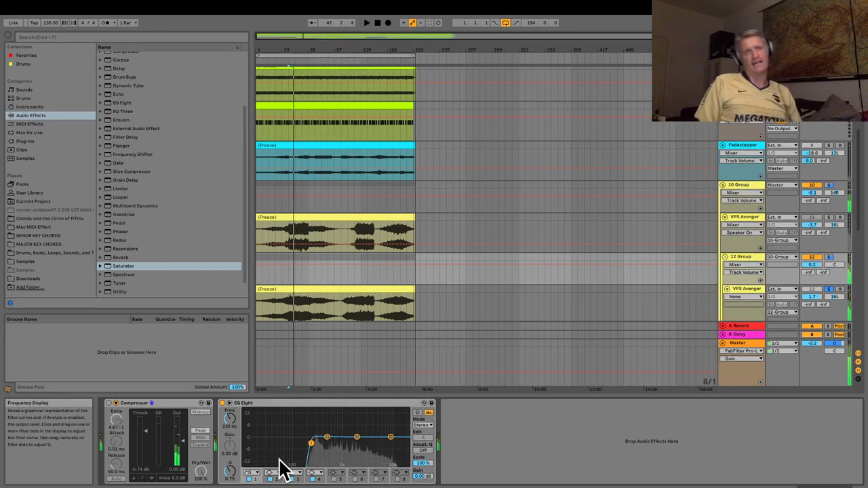
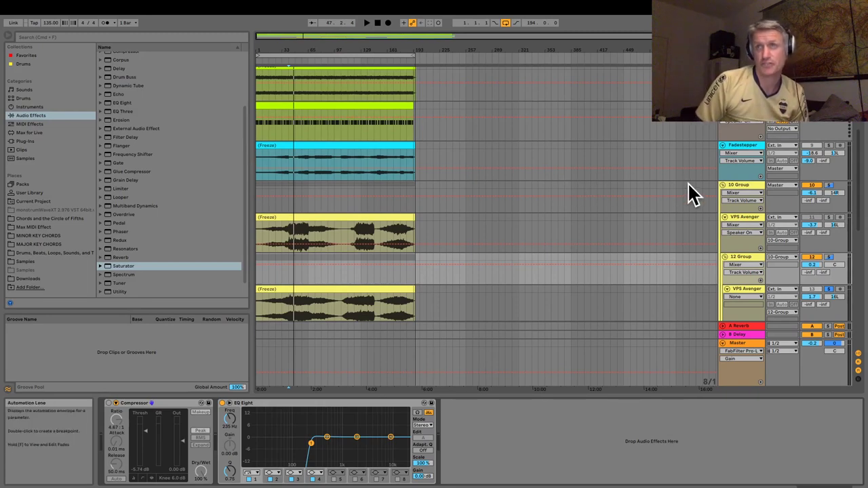
# Set the playback position to bar 57 and activate the Compressor on 12 Group.
pyautogui.scroll(-3, 684, 190)
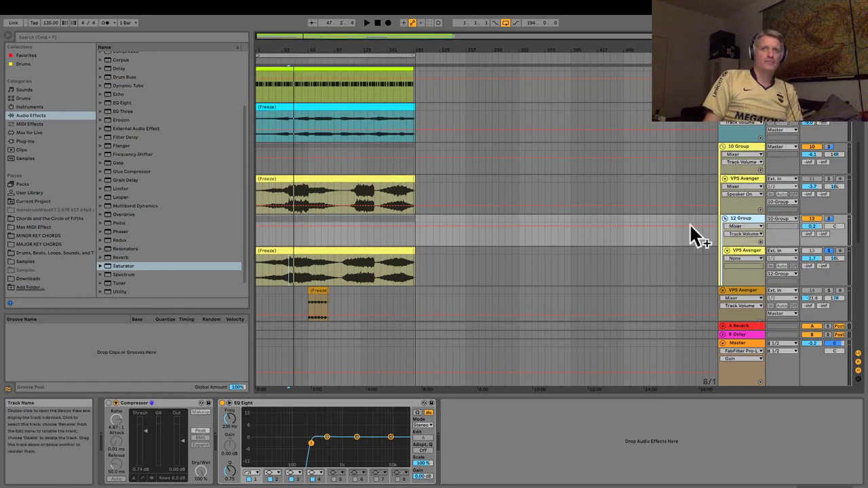
pyautogui.click(303, 234)
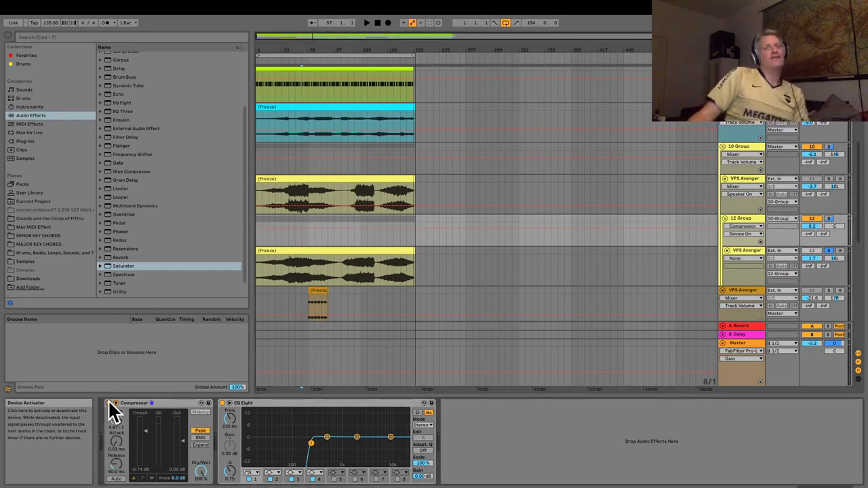
pyautogui.click(113, 403)
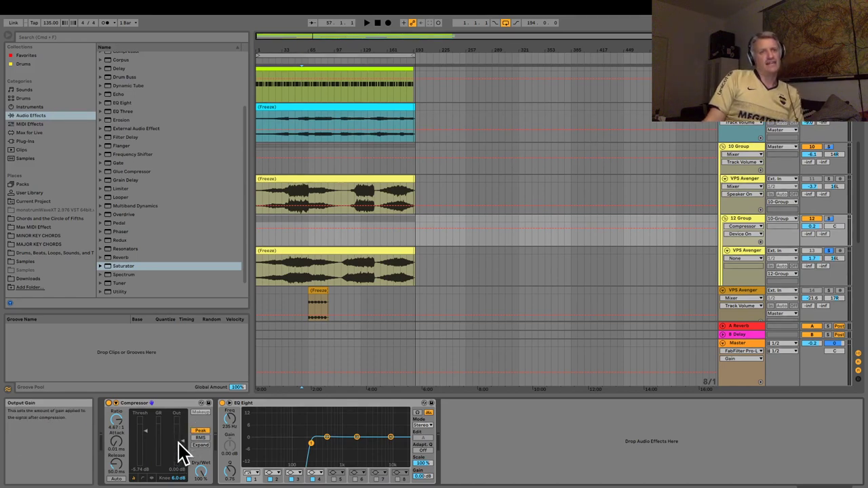
# Audition the 12 Group Compressor with its output gain raised to about 13 dB, reset it to 0 dB, and stop playback.
pyautogui.click(181, 449)
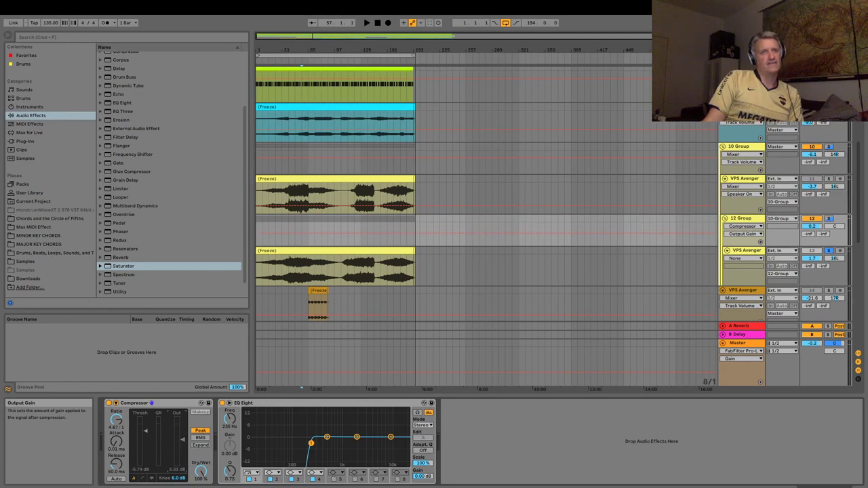
pyautogui.press('space')
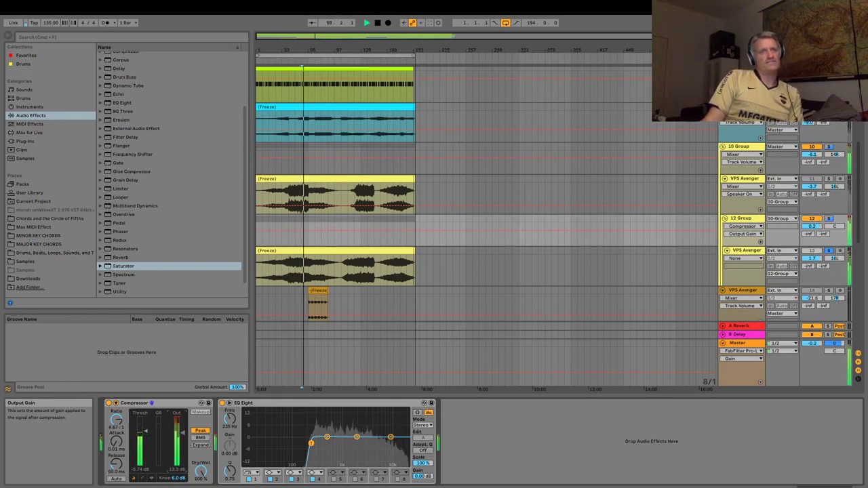
pyautogui.moveTo(182, 432); pyautogui.dragTo(182, 442)
pyautogui.press('space')
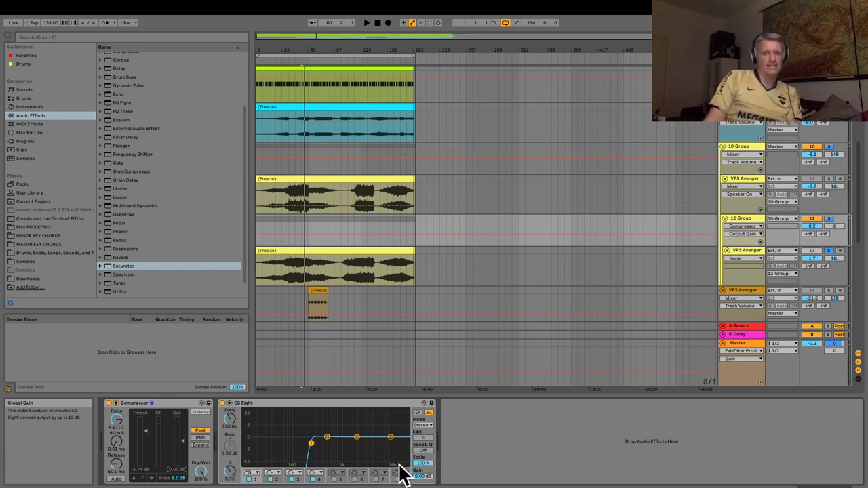
# Adjust the 12 Group EQ Eight's global gain during playback, return it to 0 dB, and stop playback.
pyautogui.click(423, 476)
pyautogui.press('space')
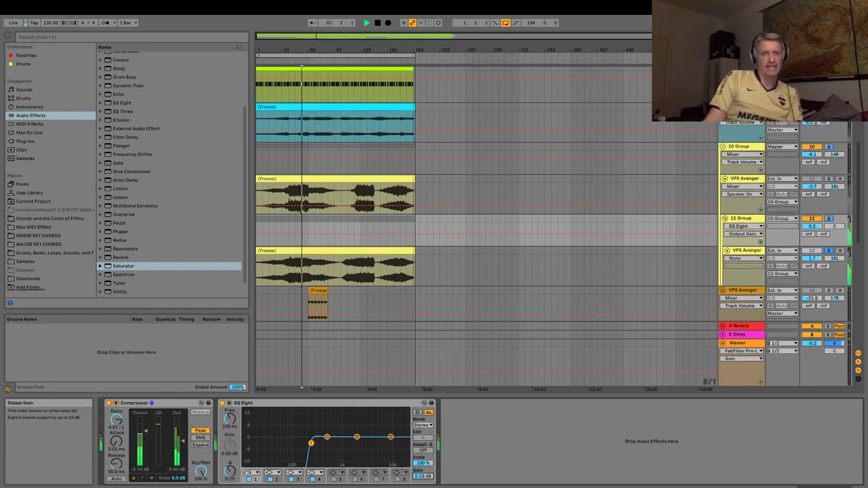
pyautogui.moveTo(423, 476)
pyautogui.mouseDown()
pyautogui.moveTo(423, 439)
pyautogui.moveTo(423, 477)
pyautogui.mouseUp()
pyautogui.press('space')
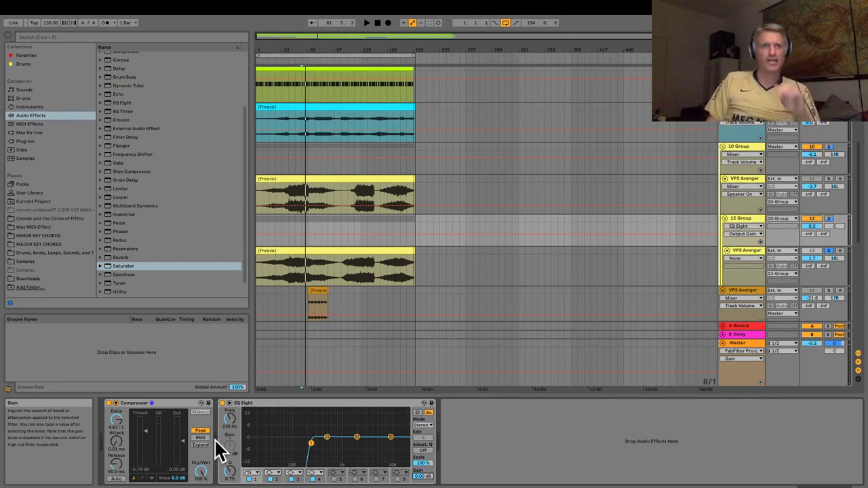
# Audition 12 Group with the Compressor output gain boosted against an EQ Eight gain of -12 dB, and reset both gains to 0 dB.
pyautogui.moveTo(183, 440); pyautogui.dragTo(183, 425)
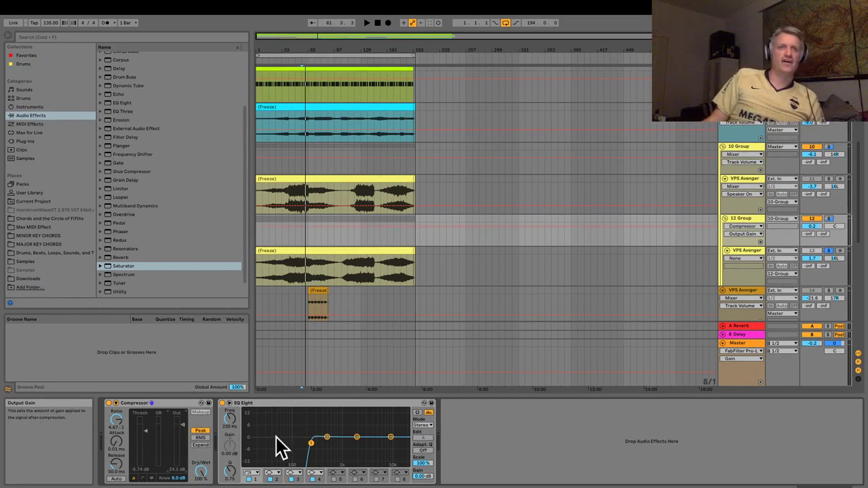
pyautogui.moveTo(422, 476); pyautogui.dragTo(423, 487)
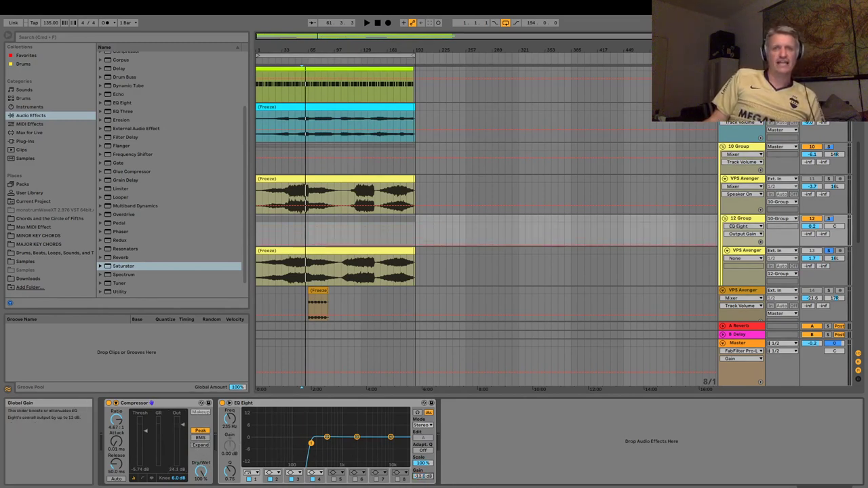
pyautogui.moveTo(181, 429); pyautogui.dragTo(181, 436)
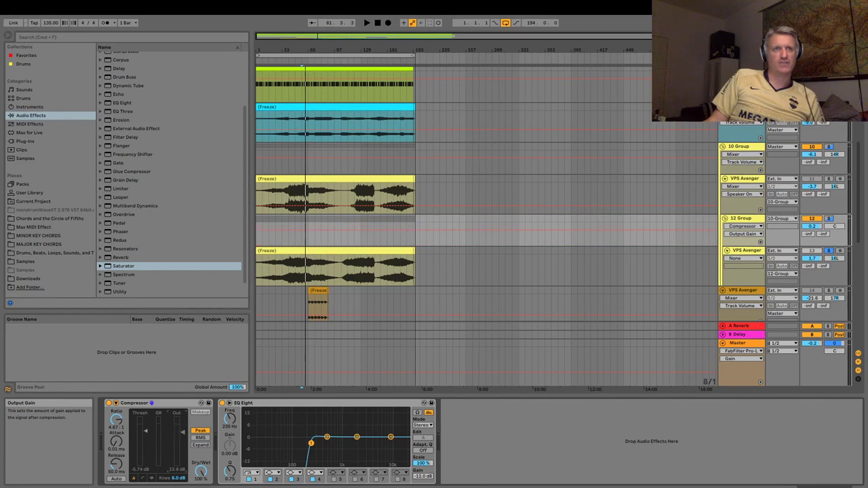
pyautogui.press('space')
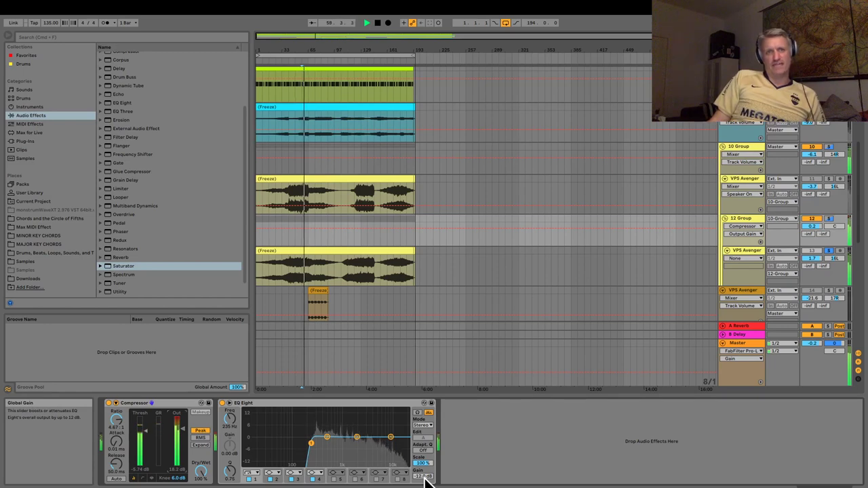
pyautogui.moveTo(182, 429); pyautogui.dragTo(183, 441)
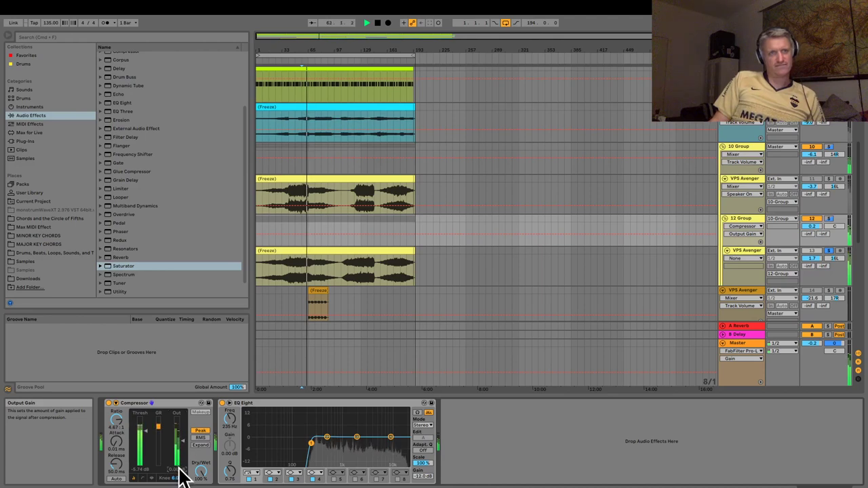
pyautogui.moveTo(423, 478); pyautogui.dragTo(423, 463)
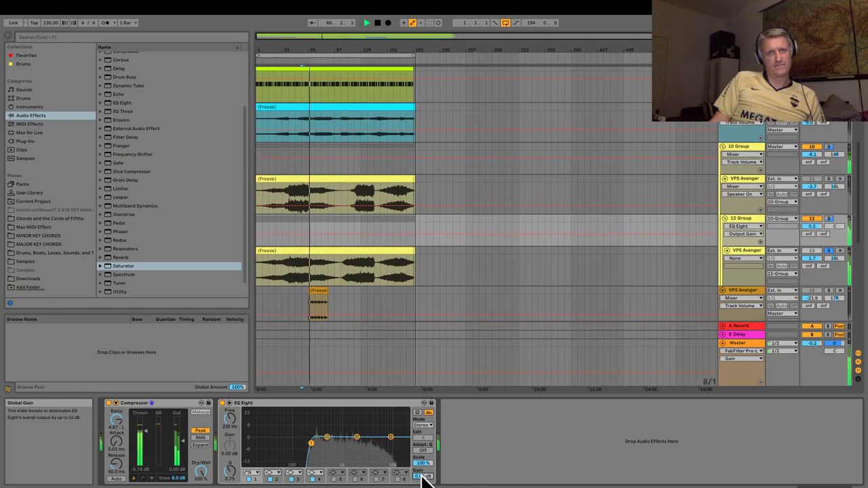
pyautogui.press('space')
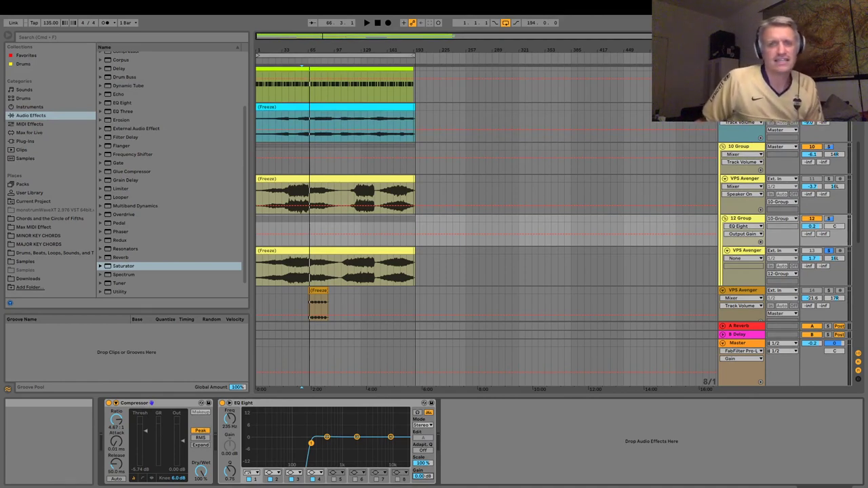
# Unsolo the VPS Avenger track in 12 Group, play the full mix, solo 12 Group, and stop playback.
pyautogui.click(828, 251)
pyautogui.press('space')
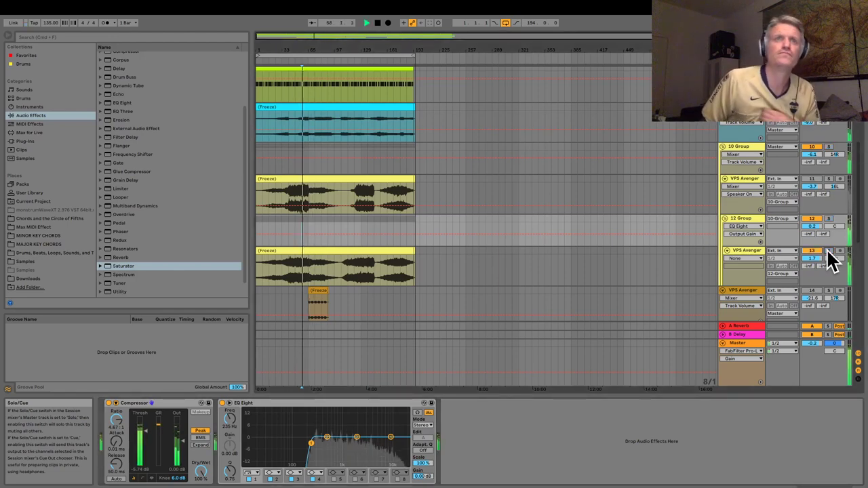
pyautogui.scroll(-3, 328, 248)
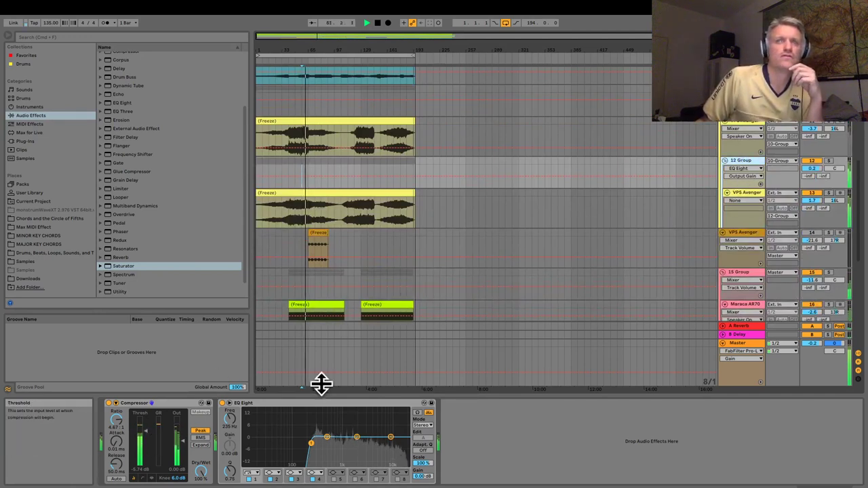
pyautogui.click(827, 161)
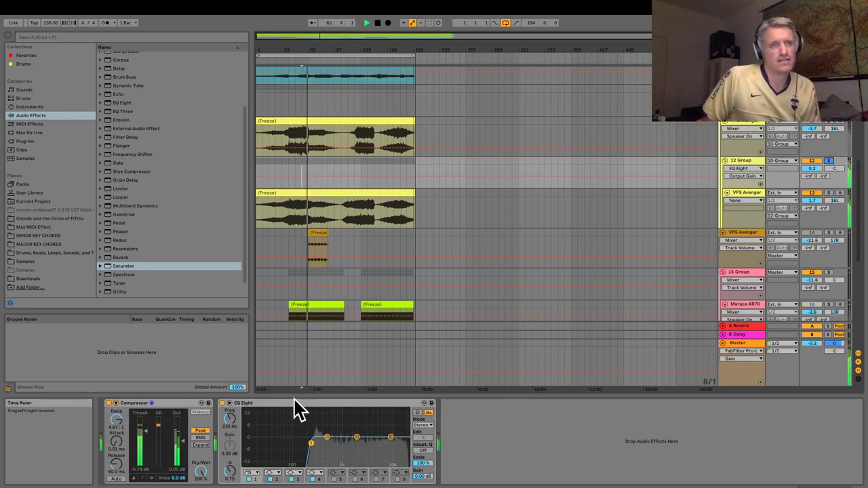
pyautogui.press('space')
# Audition 12 Group briefly from bar 41 and expand the sidechain settings of its Compressor.
pyautogui.click(286, 208)
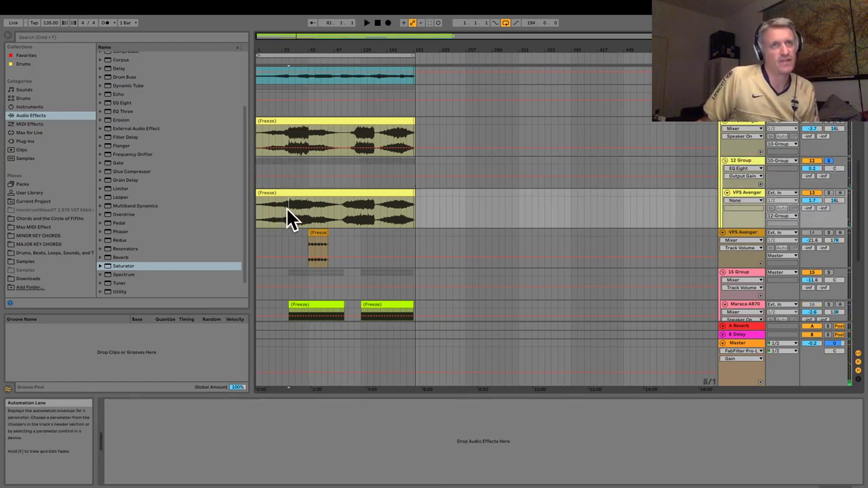
pyautogui.press('space')
pyautogui.press('space')
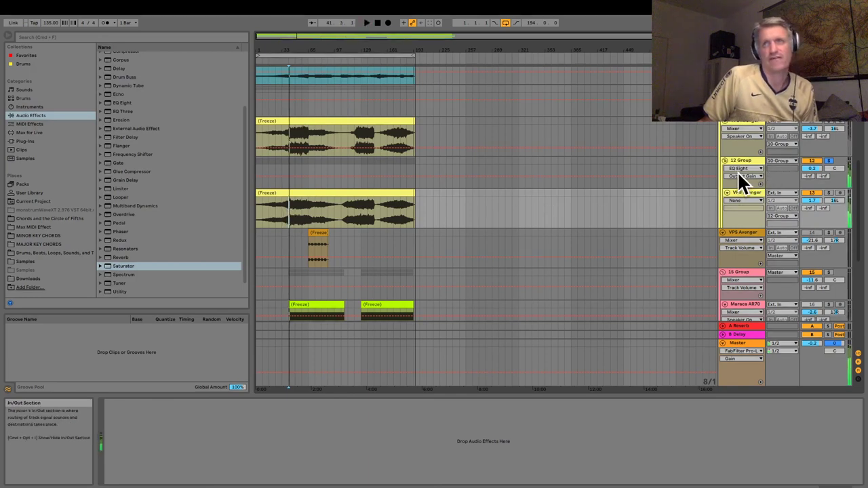
pyautogui.click(735, 160)
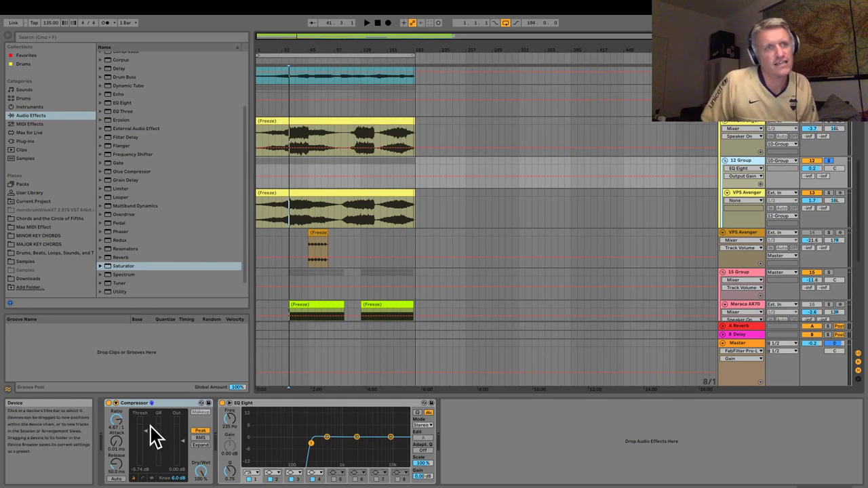
pyautogui.click(115, 402)
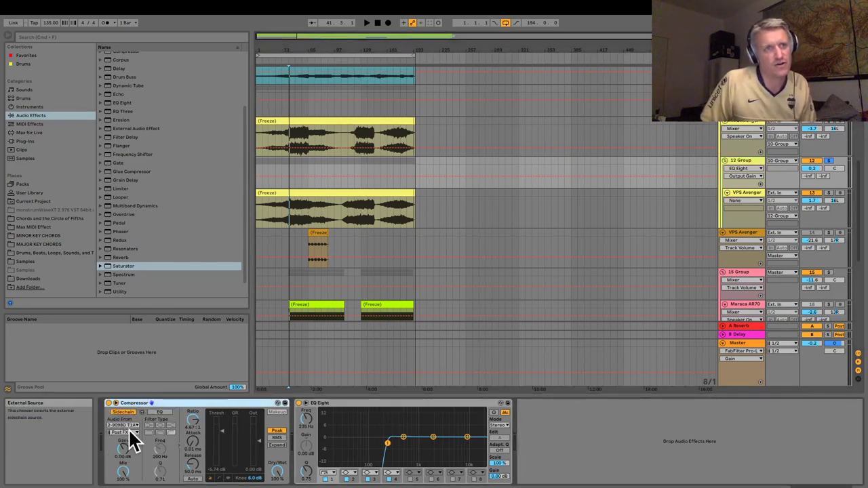
# Switch the 12 Group Compressor to RMS mode during playback and compare the sidechain off and on.
pyautogui.press('space')
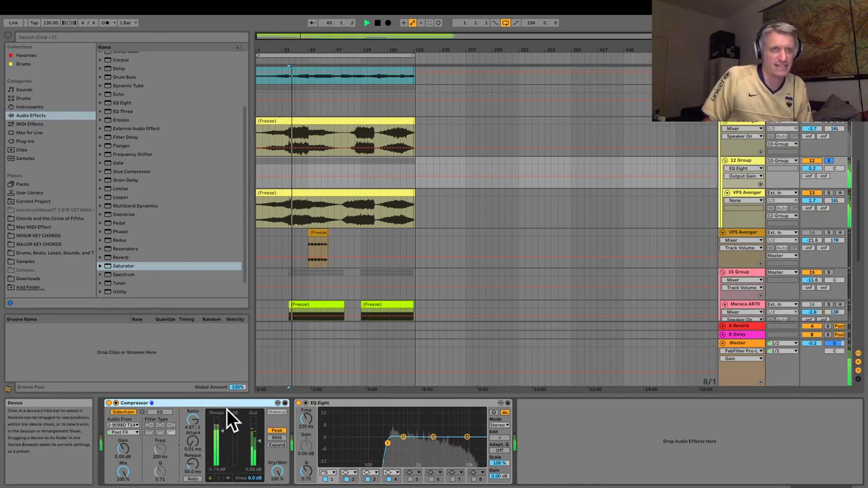
pyautogui.click(273, 437)
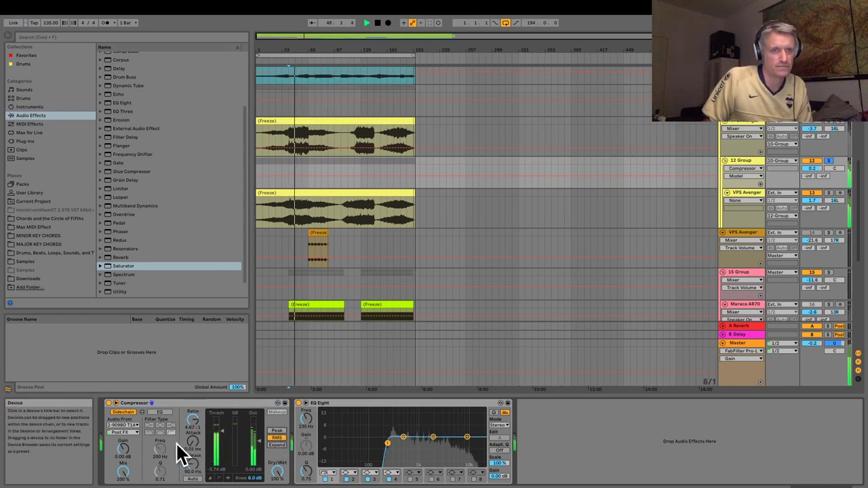
pyautogui.click(127, 413)
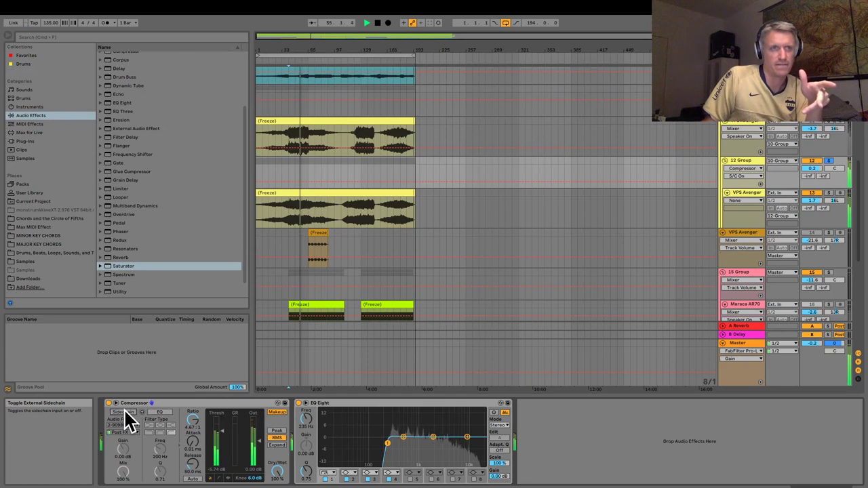
pyautogui.click(124, 412)
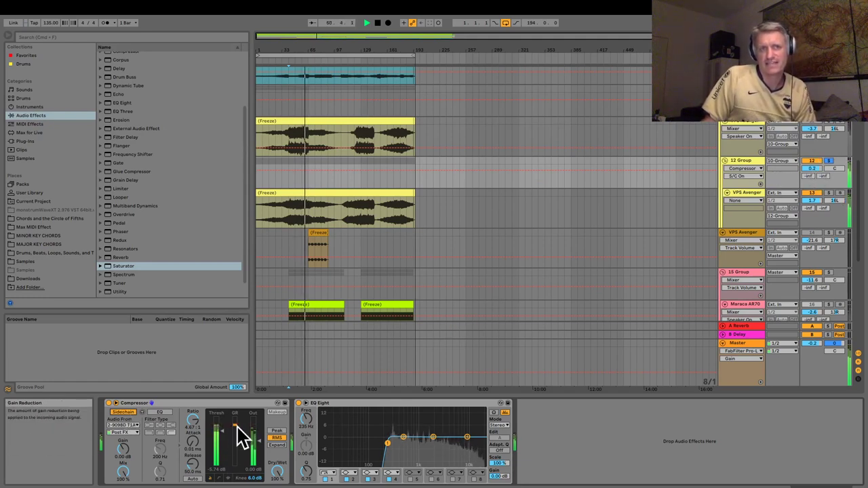
# Unsolo 12 Group and fine-tune its Compressor threshold to -5.37 dB while auditioning it in the mix.
pyautogui.moveTo(224, 442); pyautogui.dragTo(225, 465)
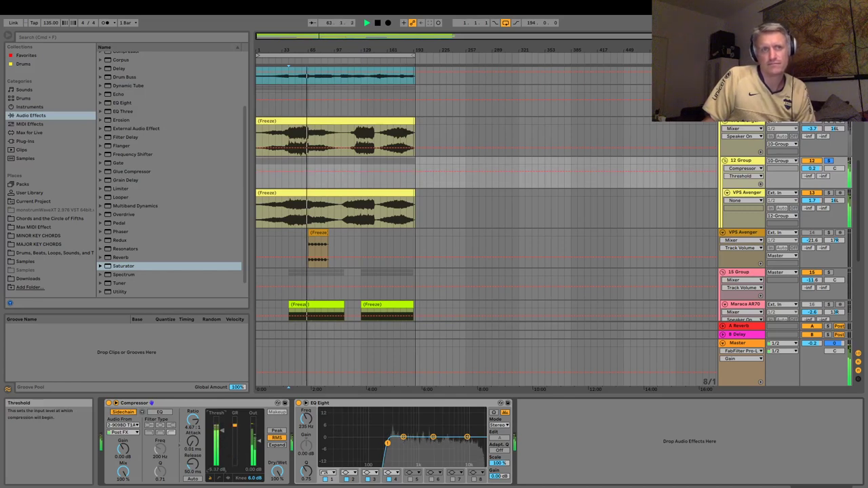
pyautogui.press('space')
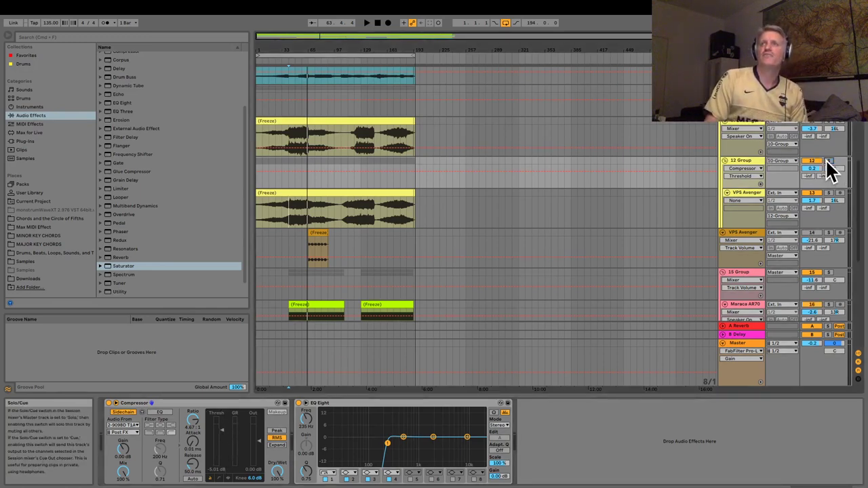
pyautogui.click(741, 158)
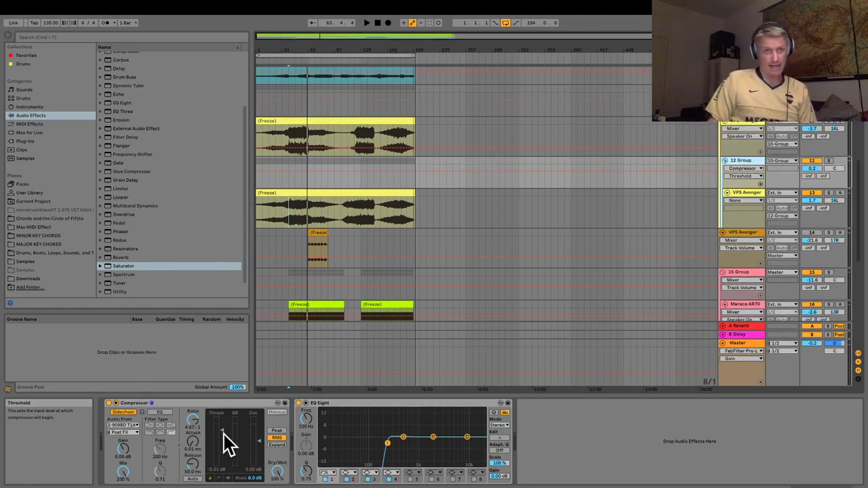
pyautogui.press('space')
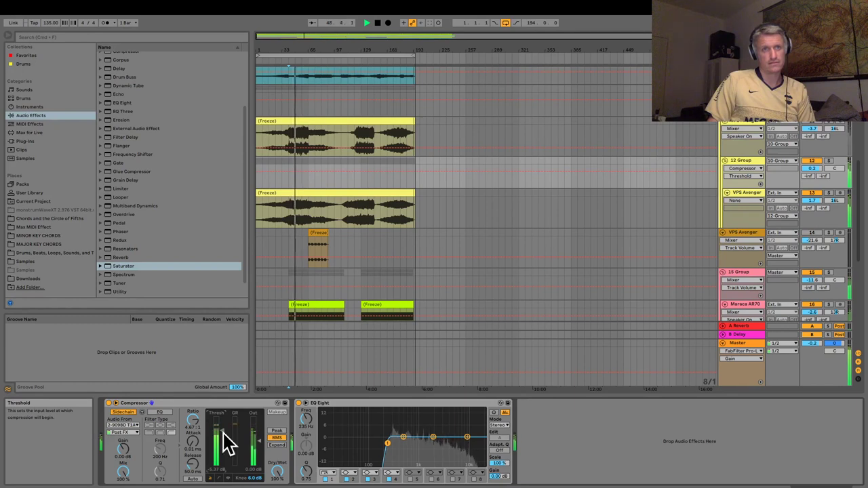
pyautogui.press('space')
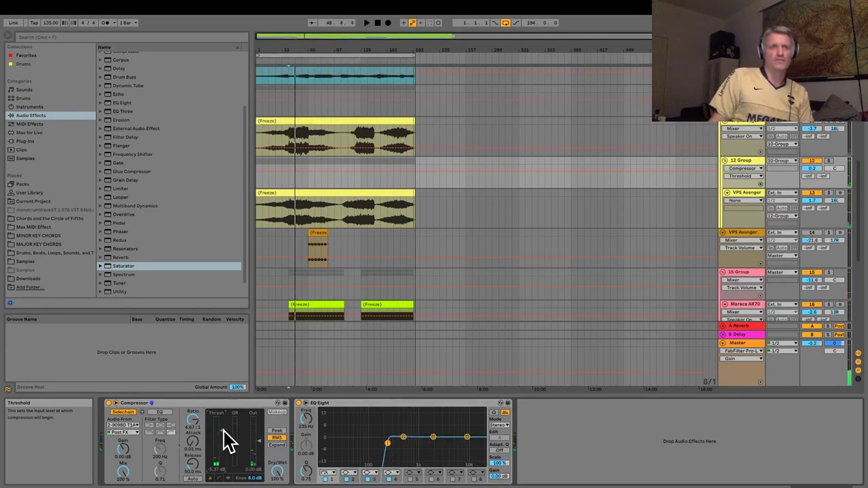
# Boost band 4 of the 12 Group EQ Eight by about 3.35 dB at about 5.97 kHz and audition it.
pyautogui.press('space')
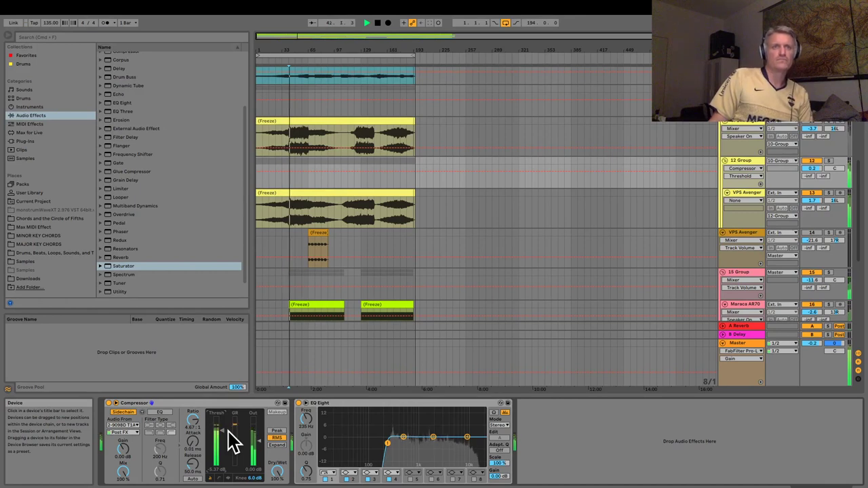
pyautogui.click(466, 436)
pyautogui.moveTo(460, 432); pyautogui.dragTo(458, 431)
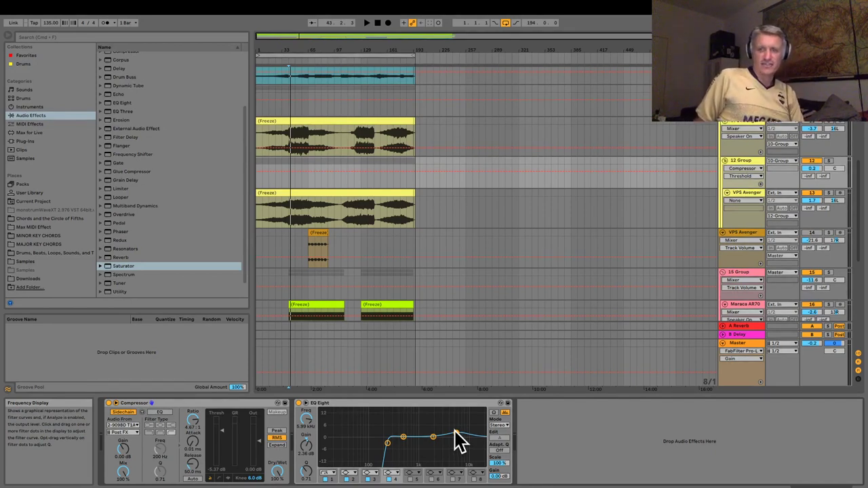
pyautogui.press('space')
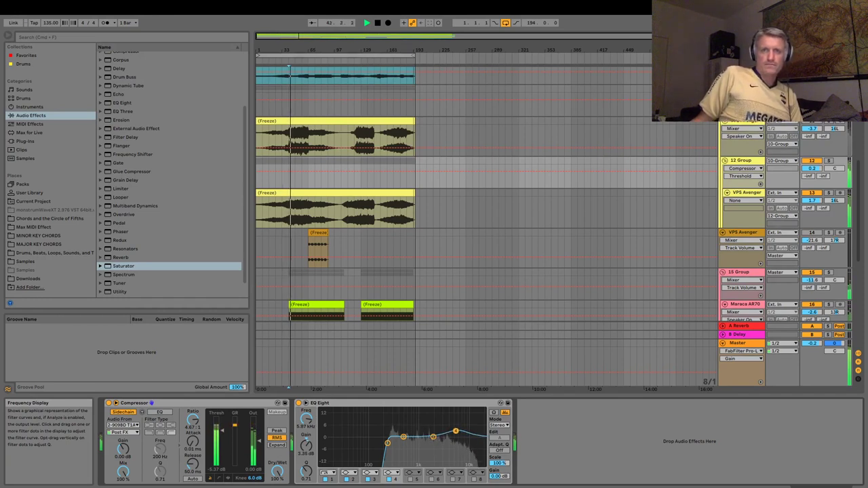
# Solo the VPS Avenger track inside 12 Group briefly, show its device chain, and unsolo it.
pyautogui.click(828, 193)
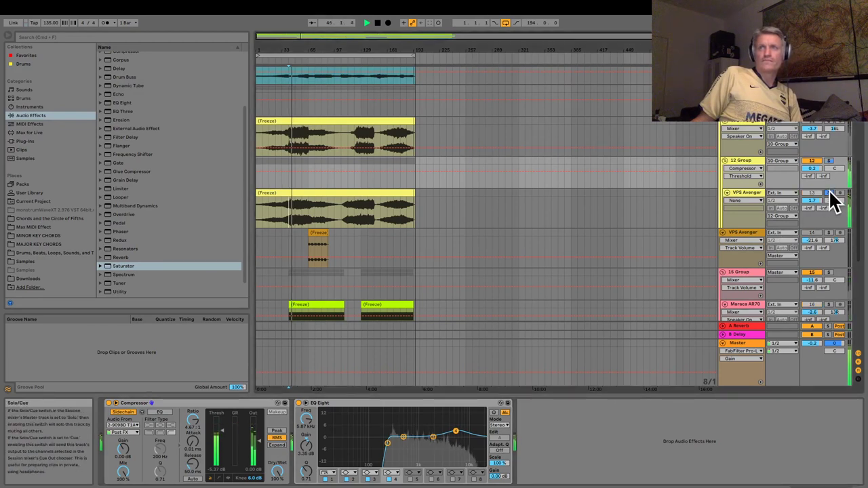
pyautogui.click(741, 188)
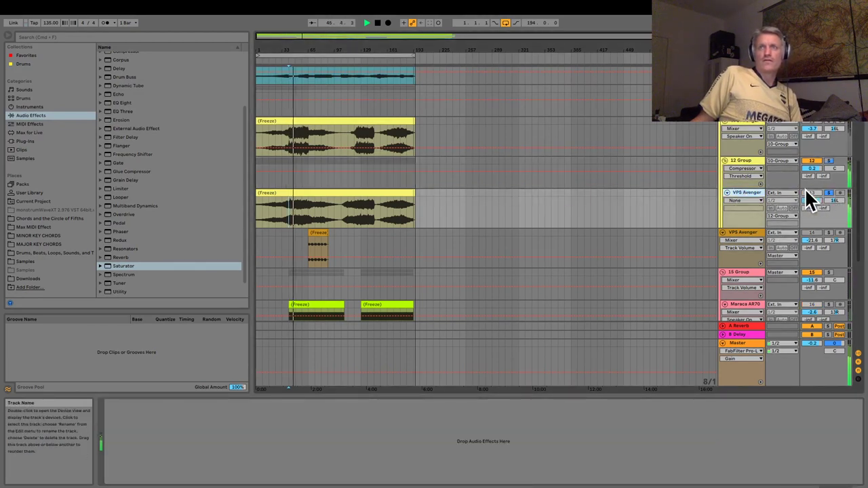
pyautogui.click(828, 193)
# Switch to the Session View mixer and solo 10 Group for auditioning.
pyautogui.press('Tab')
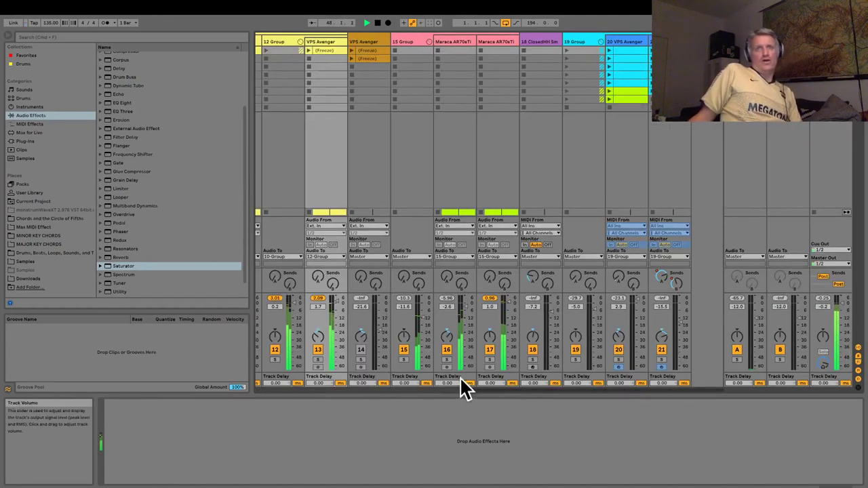
pyautogui.press('space')
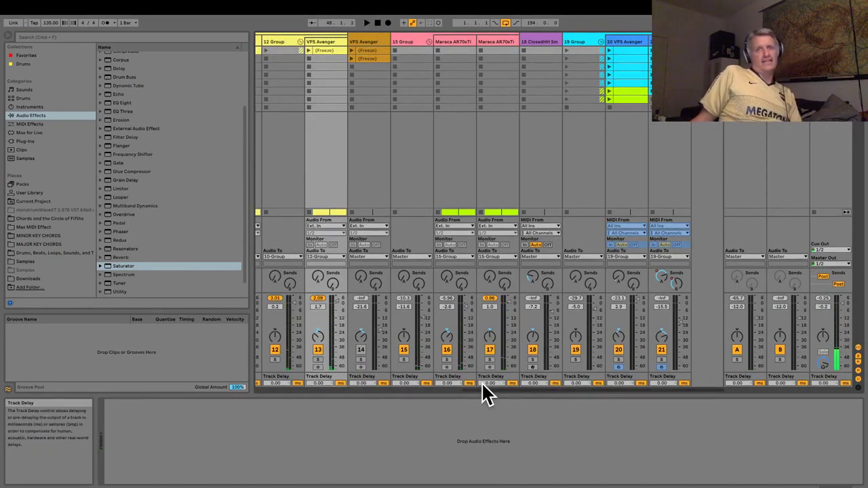
pyautogui.press('space')
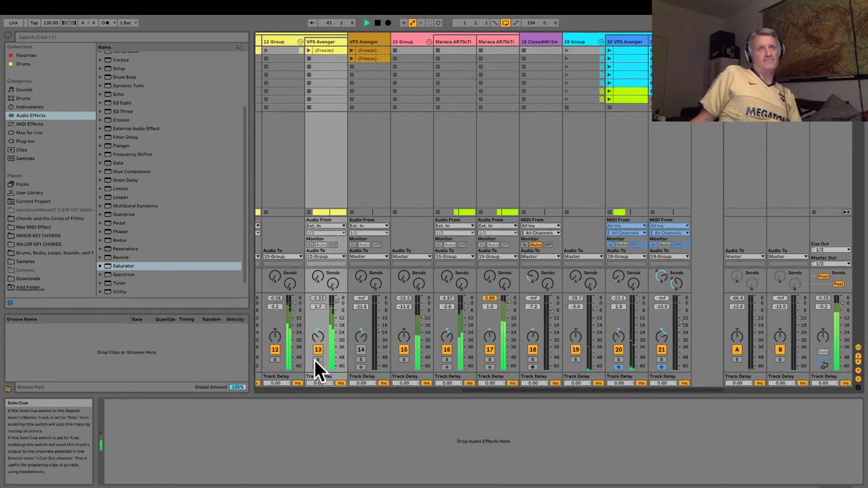
pyautogui.moveTo(482, 390); pyautogui.dragTo(389, 395)
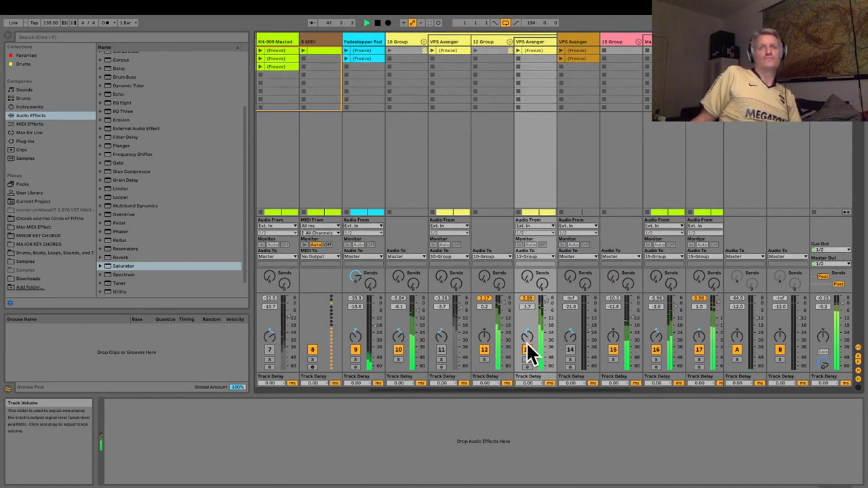
pyautogui.click(399, 360)
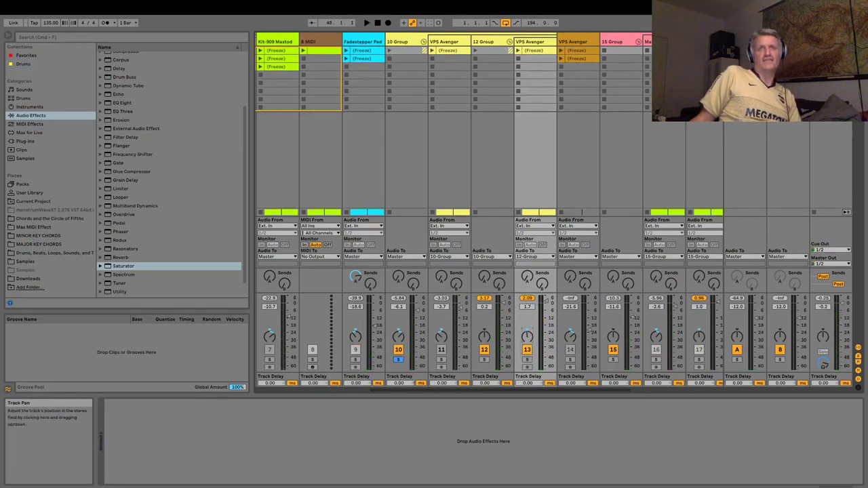
pyautogui.click(400, 360)
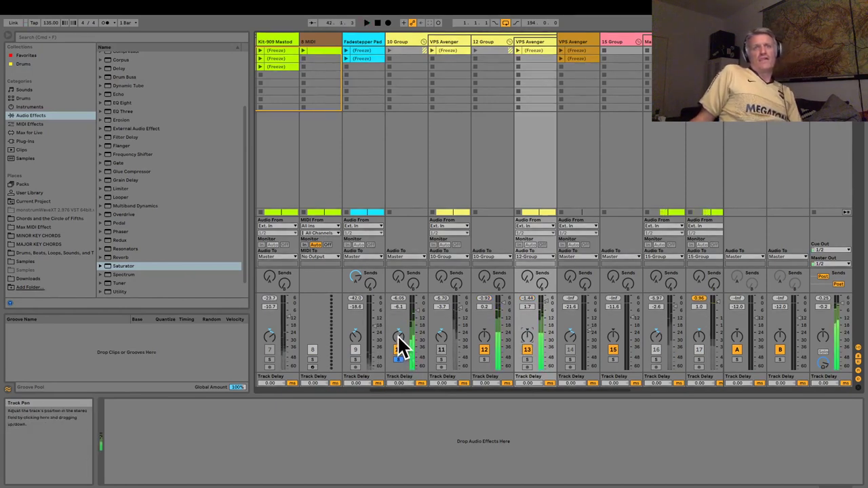
# Pan 10 Group off-centre and audition it briefly in solo.
pyautogui.click(398, 335)
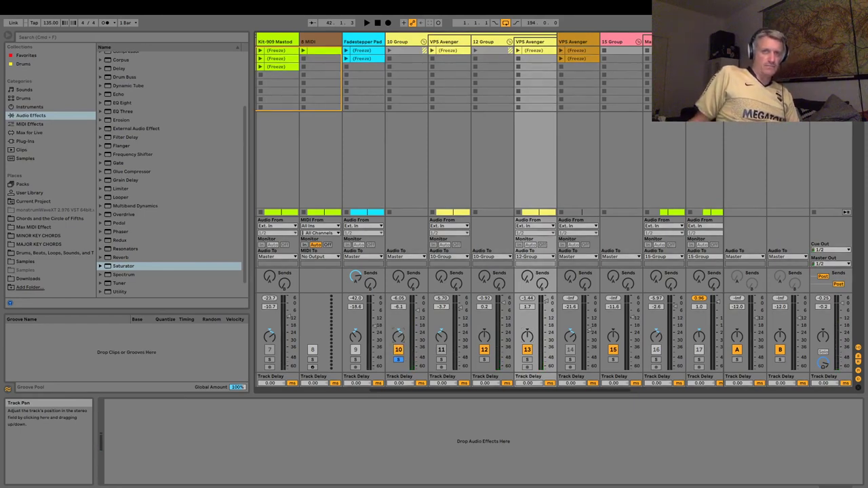
pyautogui.click(398, 349)
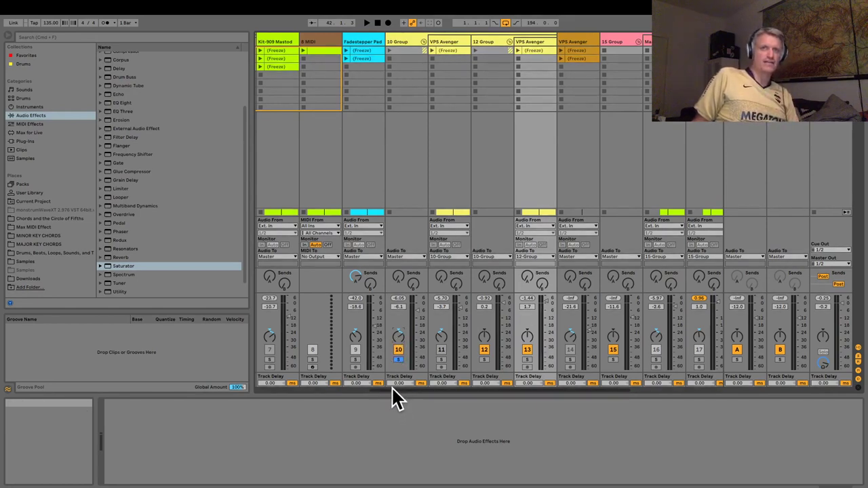
pyautogui.press('space')
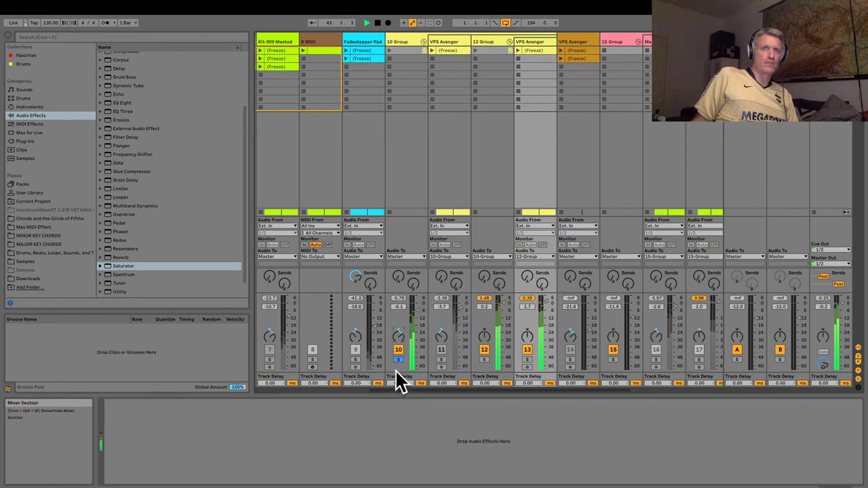
pyautogui.press('space')
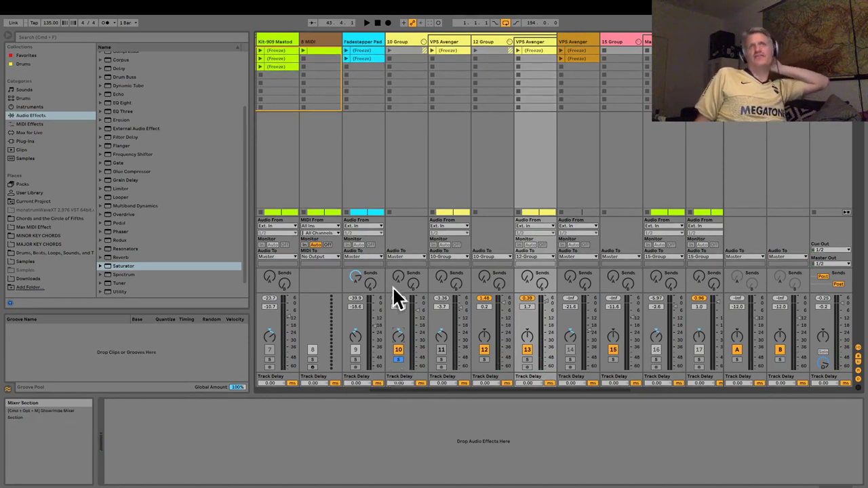
# Show the 10 Group device chain and audition the soloed group while readjusting its panning.
pyautogui.click(394, 38)
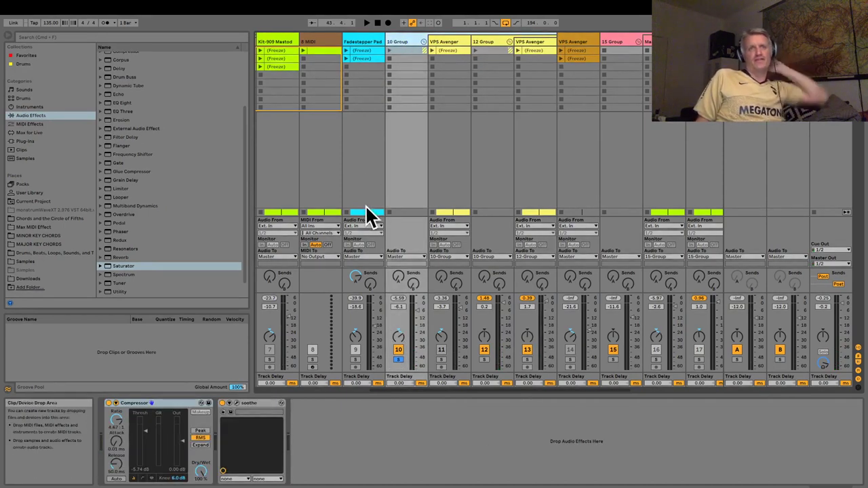
pyautogui.press('space')
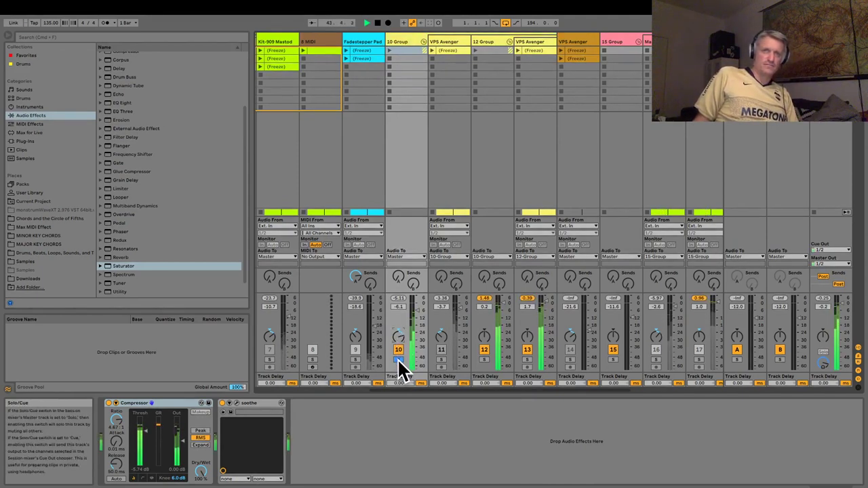
pyautogui.press('space')
pyautogui.press('space')
pyautogui.moveTo(399, 338); pyautogui.dragTo(399, 370)
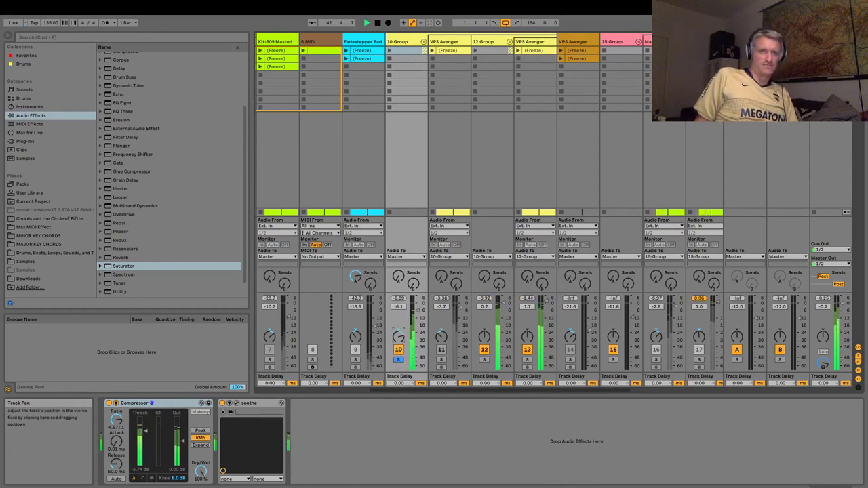
pyautogui.press('space')
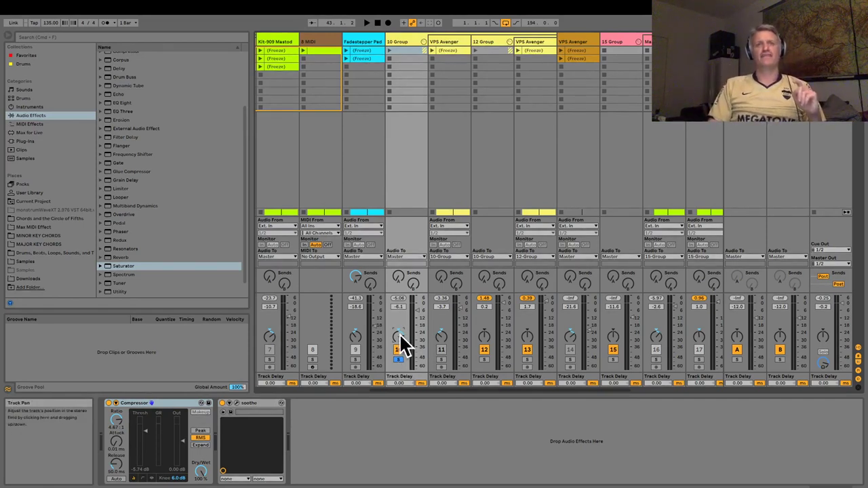
# Pan 10 Group strongly to one side and compare its playback with a milder pan offset.
pyautogui.moveTo(399, 335); pyautogui.dragTo(400, 298)
pyautogui.press('space')
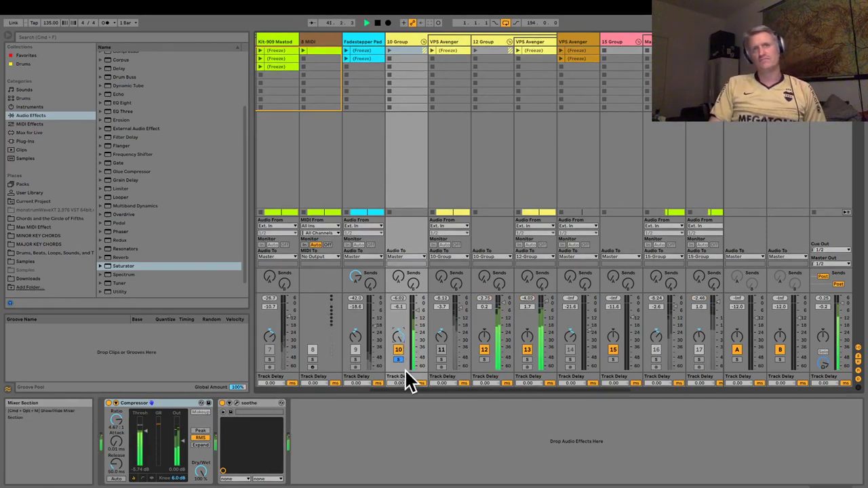
pyautogui.press('space')
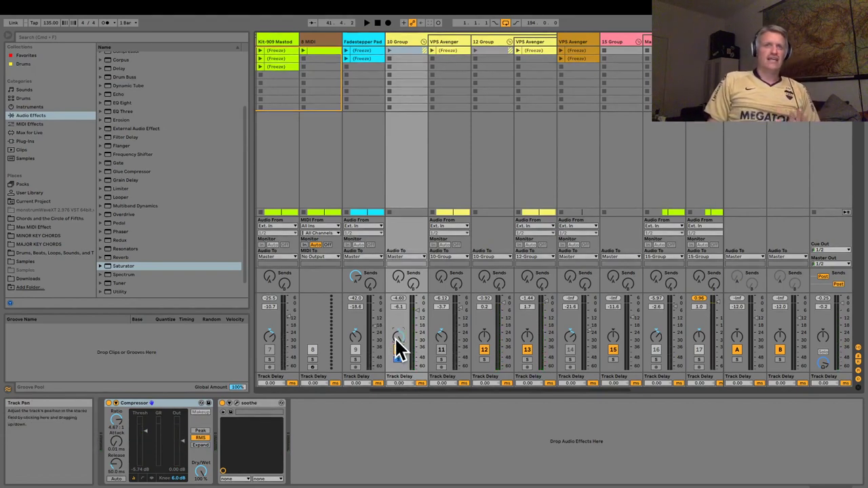
pyautogui.click(399, 349)
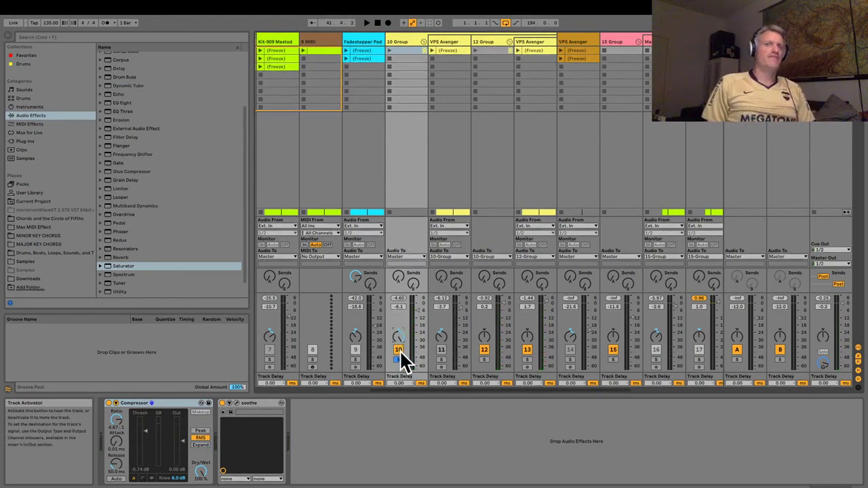
pyautogui.press('space')
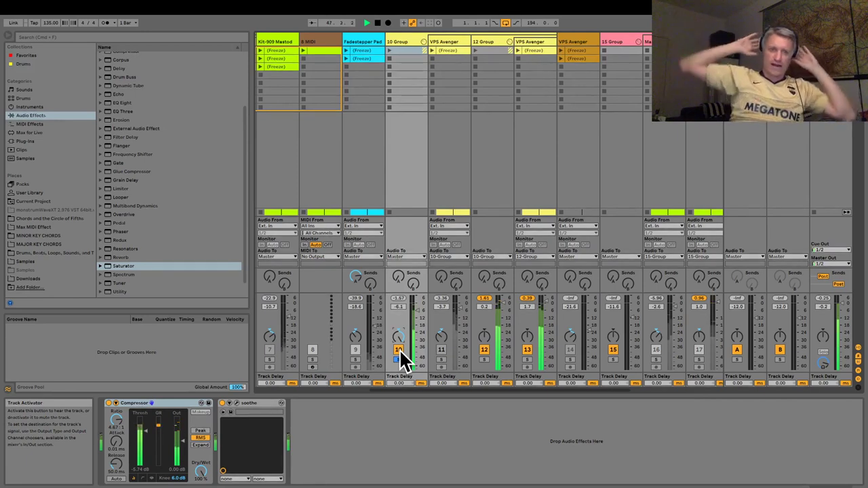
pyautogui.press('space')
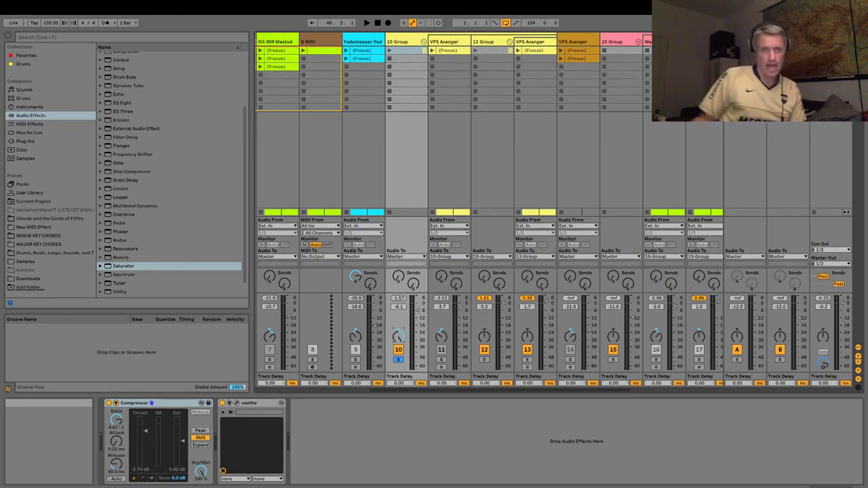
pyautogui.press('space')
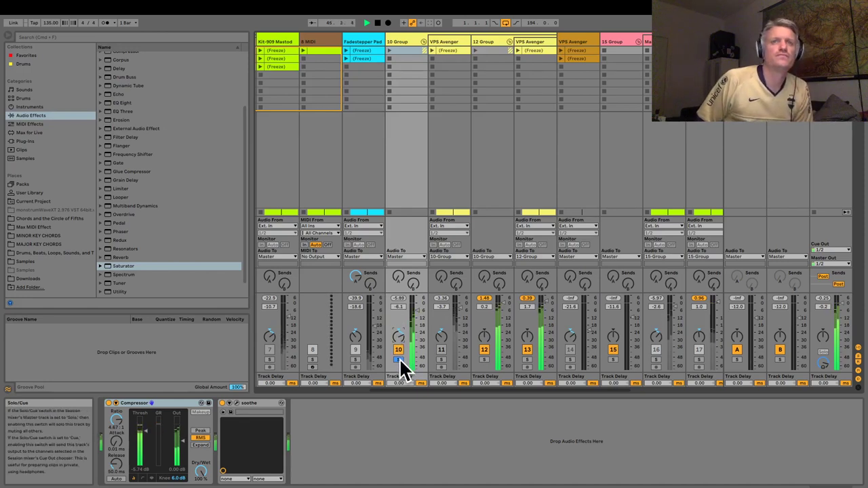
pyautogui.press('space')
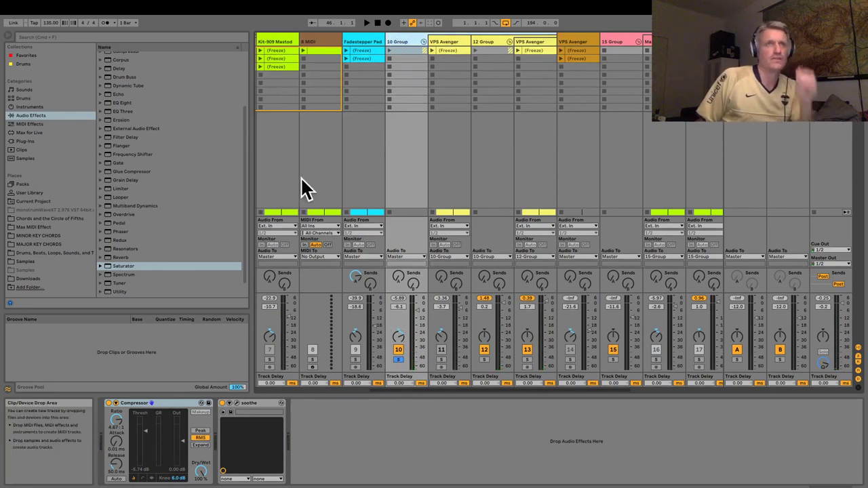
# Add an EQ Eight after soothe on 10 Group and examine its oversampling and default preset options.
pyautogui.click(129, 103)
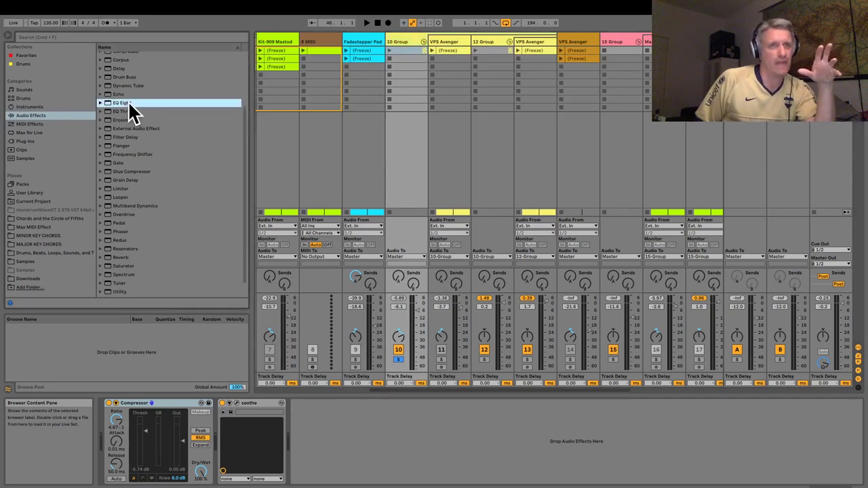
pyautogui.moveTo(129, 106); pyautogui.dragTo(376, 427)
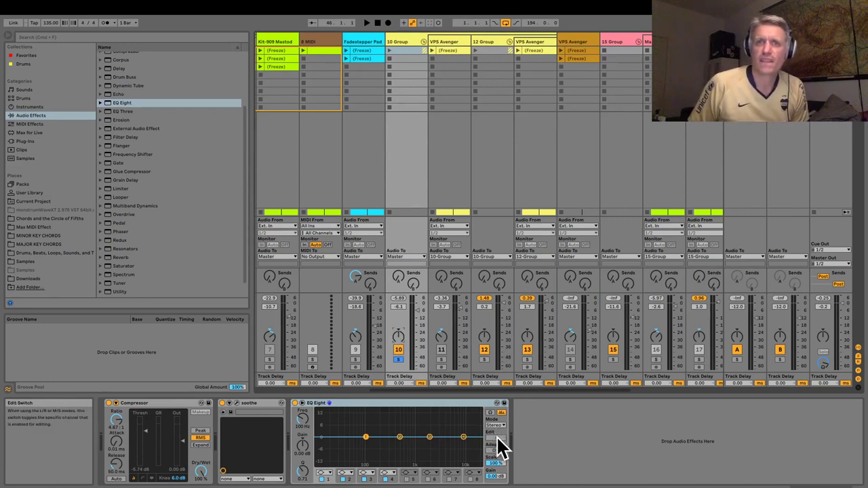
pyautogui.rightClick(466, 405)
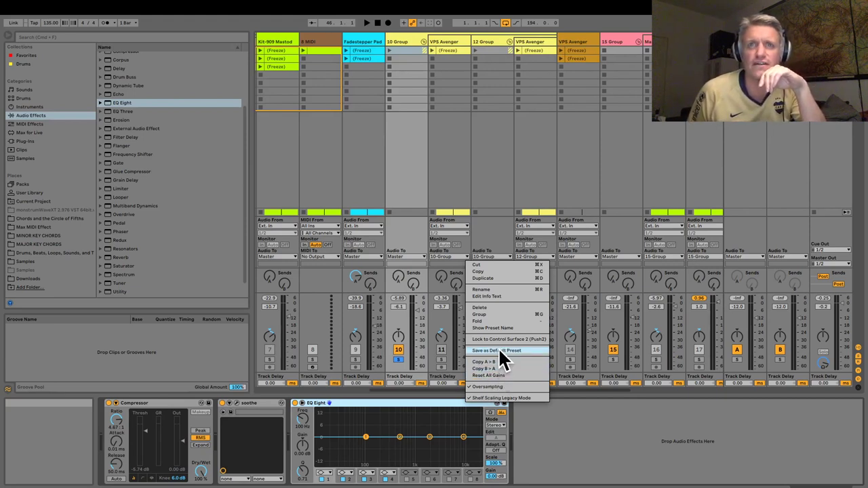
pyautogui.click(413, 415)
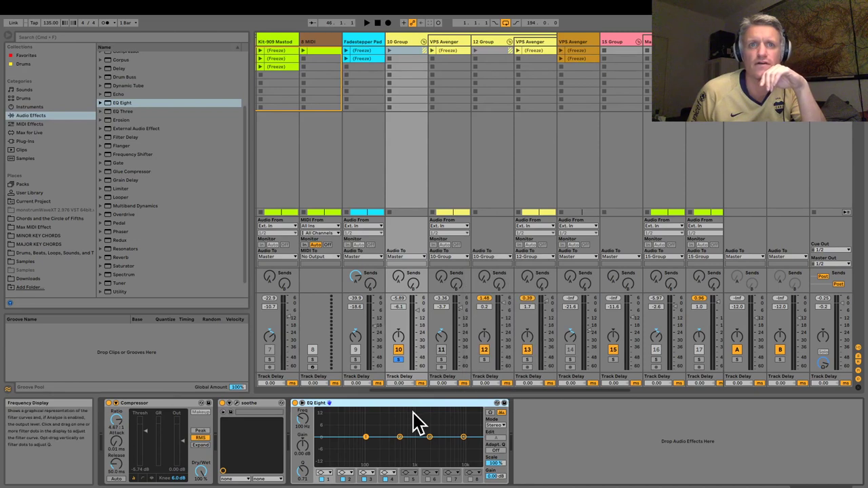
pyautogui.rightClick(411, 404)
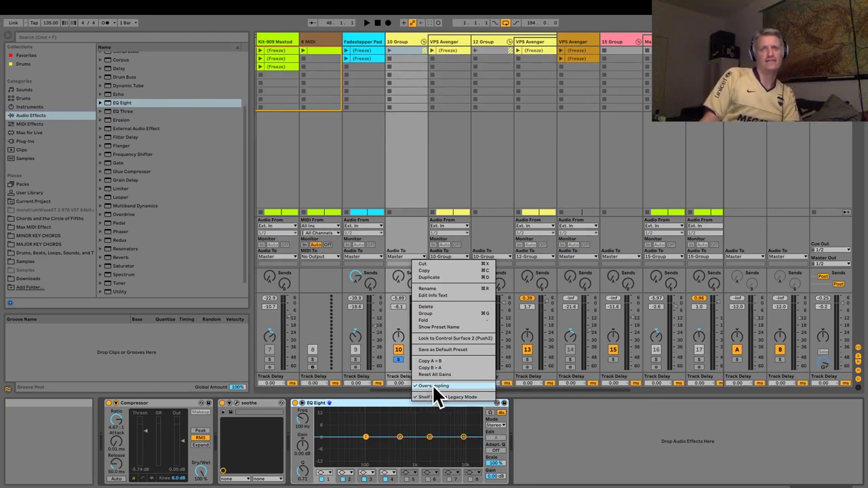
pyautogui.click(388, 412)
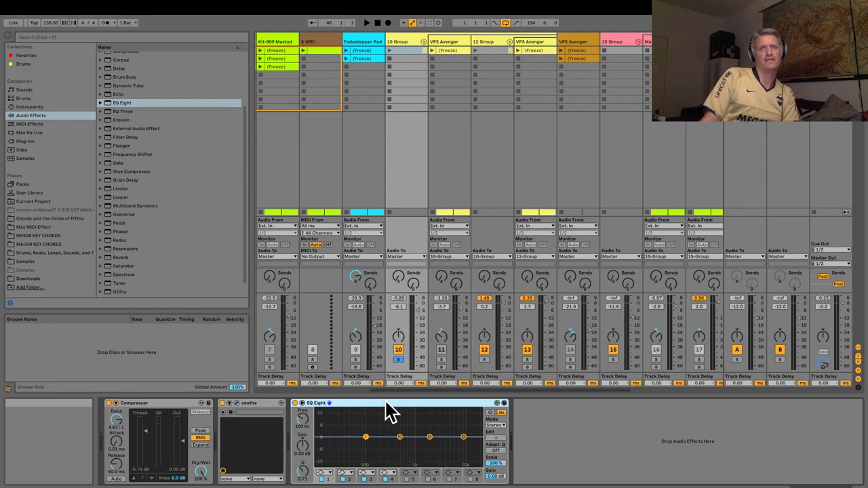
pyautogui.rightClick(387, 412)
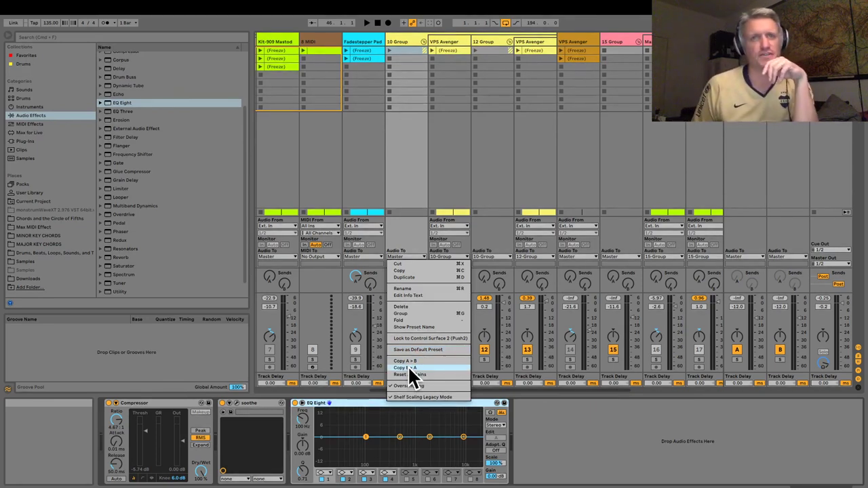
pyautogui.click(480, 409)
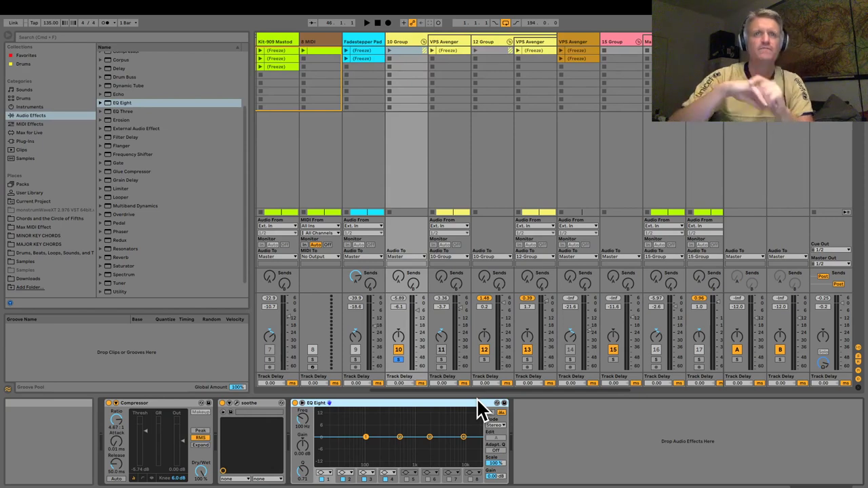
# Check the VPS Avenger track's device chain, return to 10 Group, and set its EQ Eight mode to L/R.
pyautogui.click(450, 41)
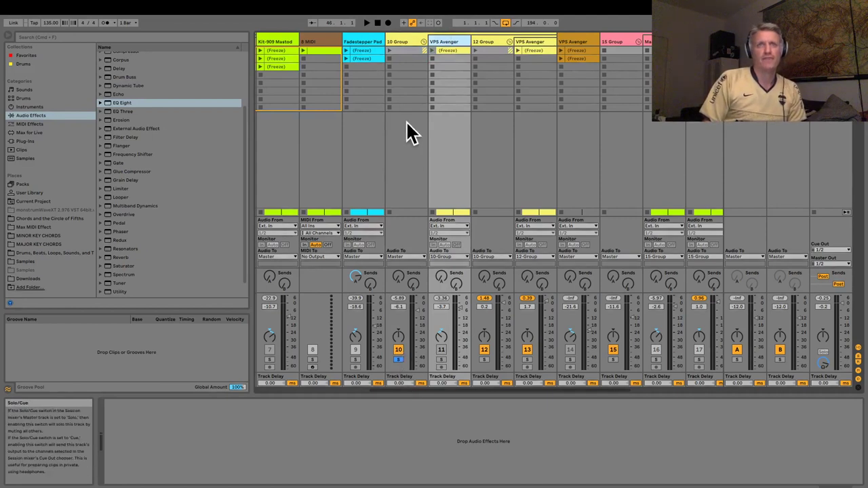
pyautogui.click(405, 38)
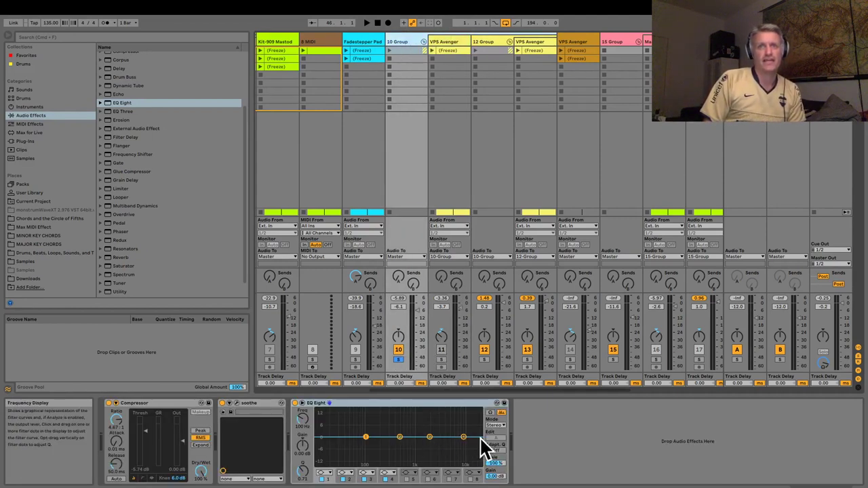
pyautogui.click(500, 425)
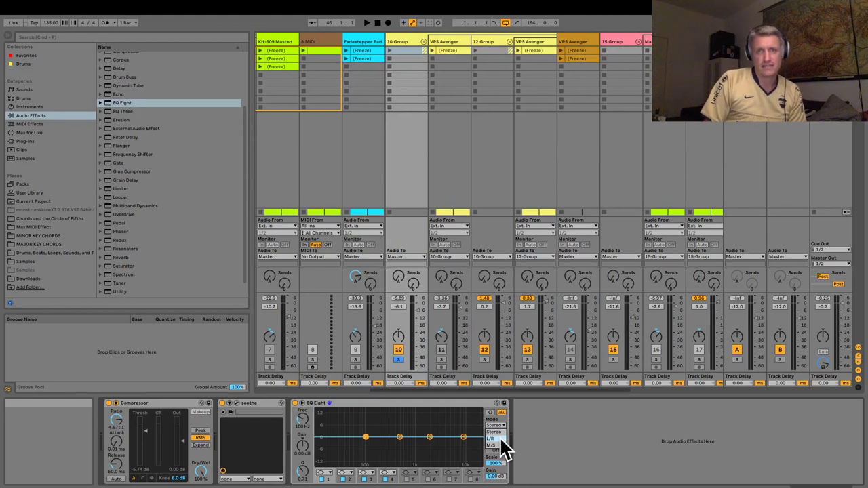
pyautogui.click(495, 437)
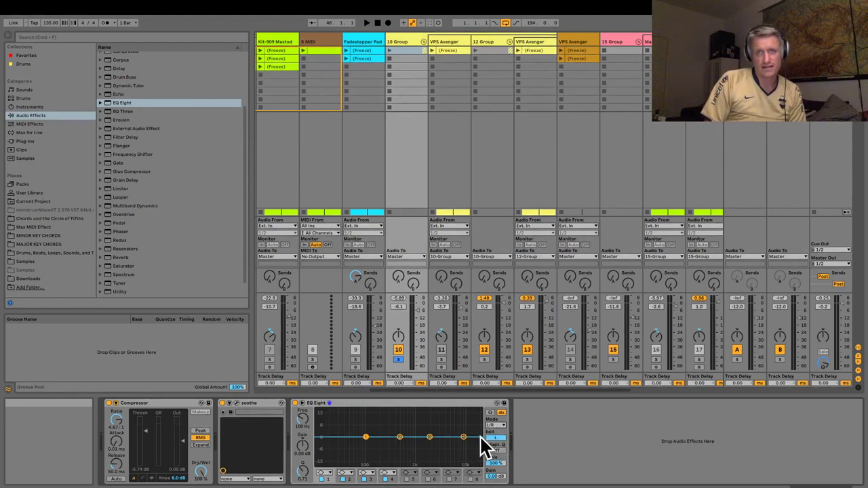
# Boost the left channel of 10 Group's EQ Eight by about 5.6 dB near 6.5 kHz and audition it.
pyautogui.moveTo(463, 437)
pyautogui.mouseDown()
pyautogui.moveTo(461, 418)
pyautogui.moveTo(459, 429)
pyautogui.mouseUp()
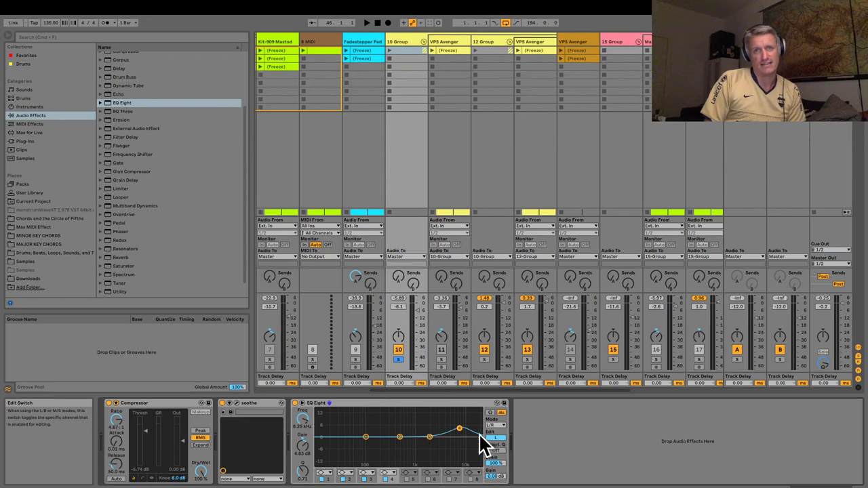
pyautogui.press('space')
pyautogui.moveTo(459, 428)
pyautogui.mouseDown()
pyautogui.moveTo(460, 412)
pyautogui.moveTo(401, 413)
pyautogui.moveTo(456, 413)
pyautogui.moveTo(454, 427)
pyautogui.mouseUp()
pyautogui.press('space')
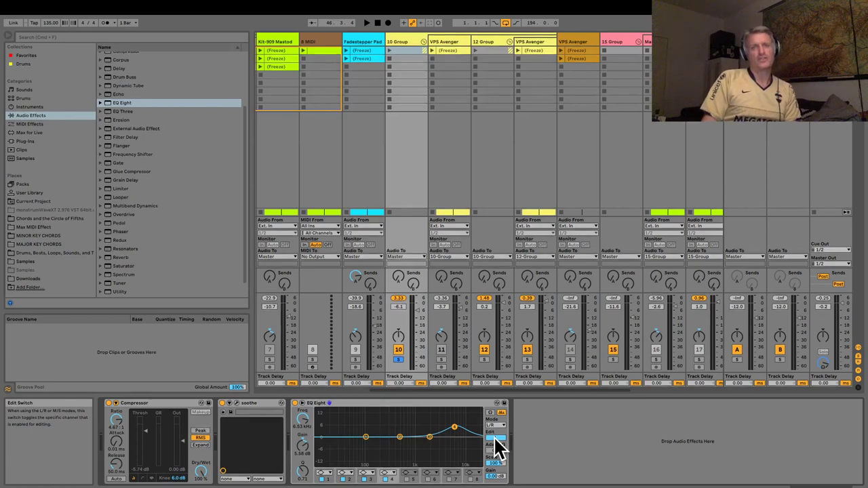
# Shape the right channel of the EQ during playback, cutting about 3.8 dB near 7 kHz and boosting about 5 dB near 500 Hz.
pyautogui.click(495, 437)
pyautogui.moveTo(464, 437); pyautogui.dragTo(398, 446)
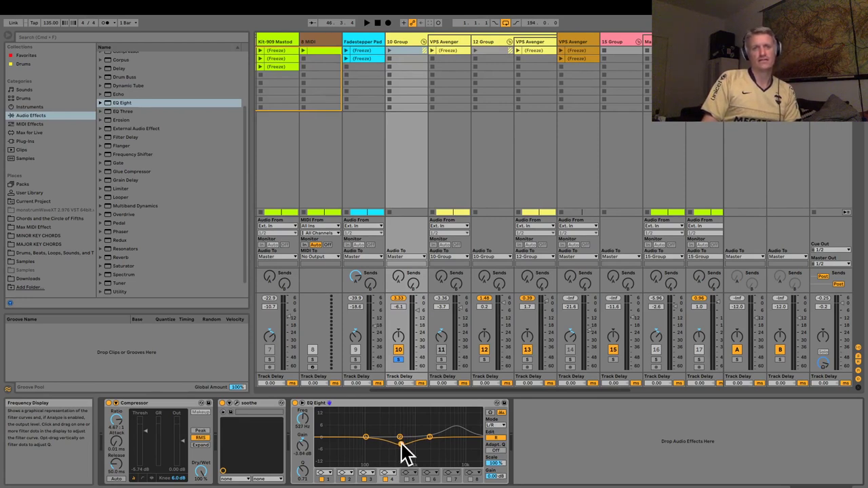
pyautogui.press('space')
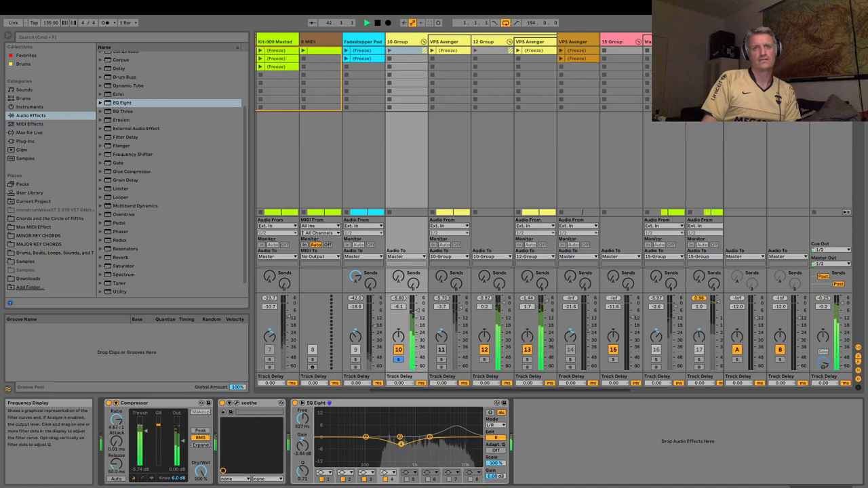
pyautogui.moveTo(400, 444); pyautogui.dragTo(453, 444)
# Cut the left channel of the EQ by about 4.6 dB near 516 Hz.
pyautogui.click(495, 437)
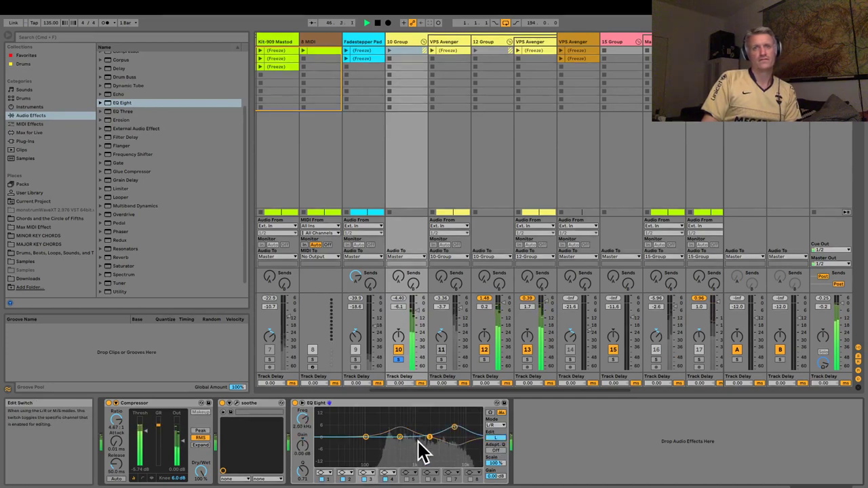
pyautogui.moveTo(400, 436); pyautogui.dragTo(400, 445)
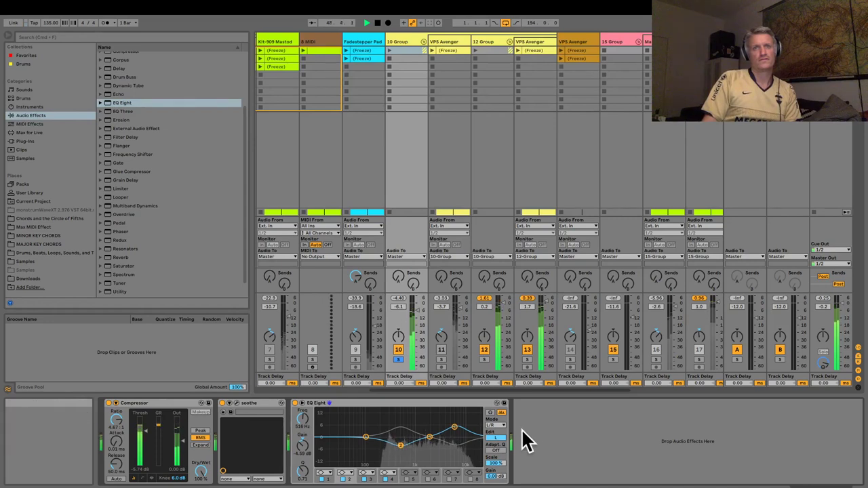
# Fine-tune the right channel's EQ bands to a cut near 7.1 kHz and a boost of about 4.8 dB near 505 Hz.
pyautogui.click(493, 437)
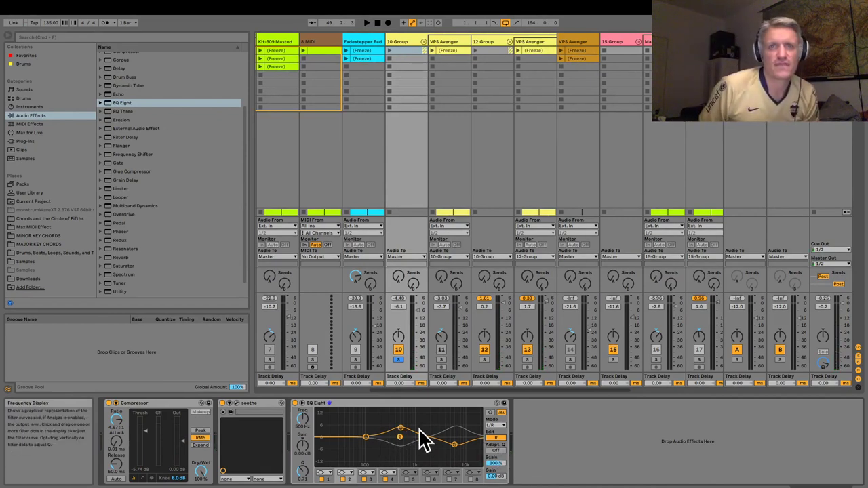
pyautogui.click(454, 444)
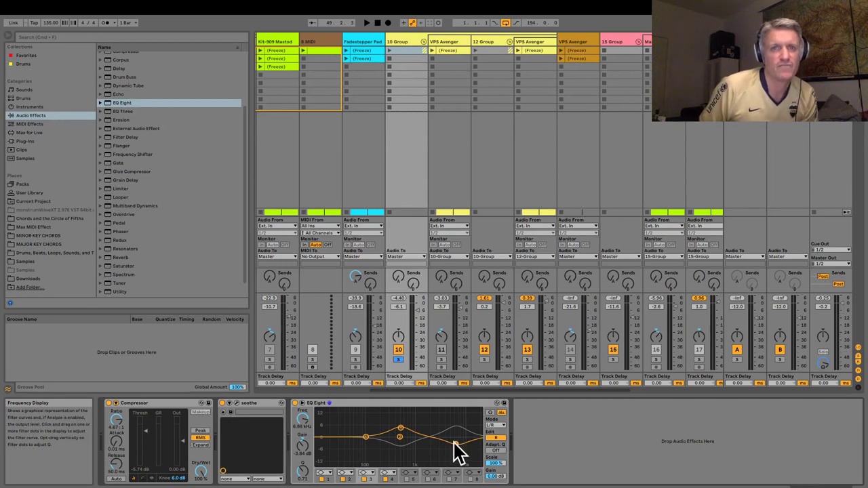
pyautogui.moveTo(454, 443); pyautogui.dragTo(455, 444)
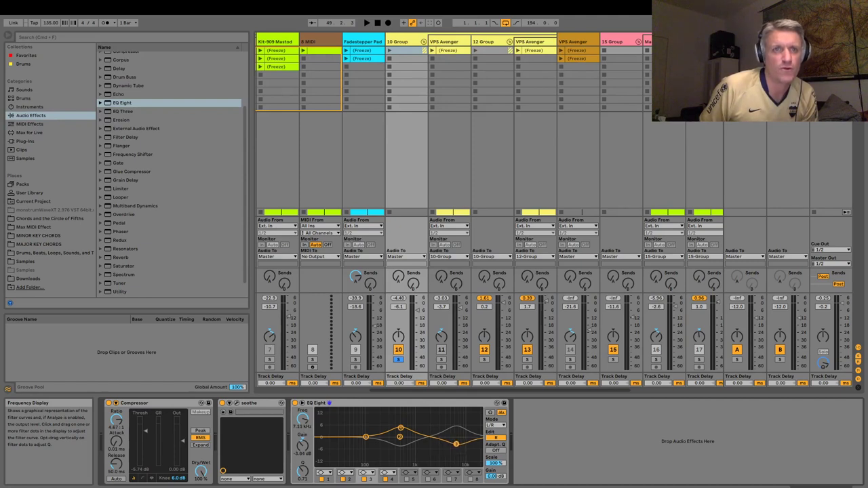
pyautogui.click(400, 428)
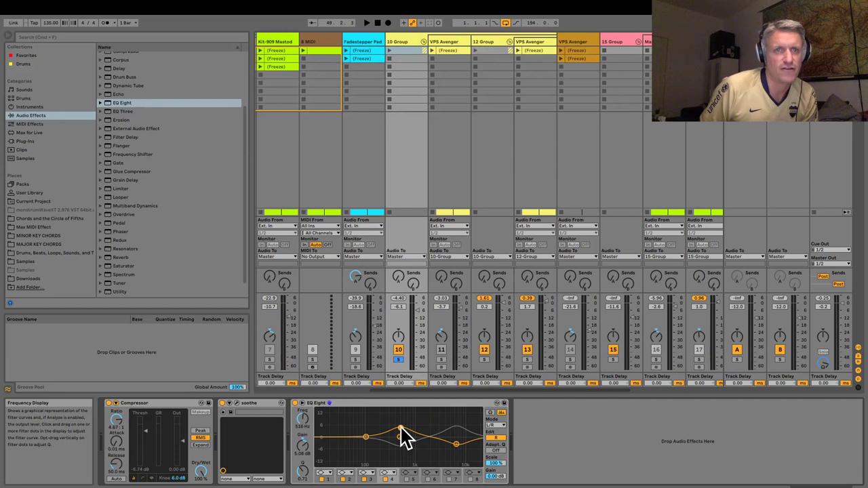
pyautogui.moveTo(401, 428); pyautogui.dragTo(401, 427)
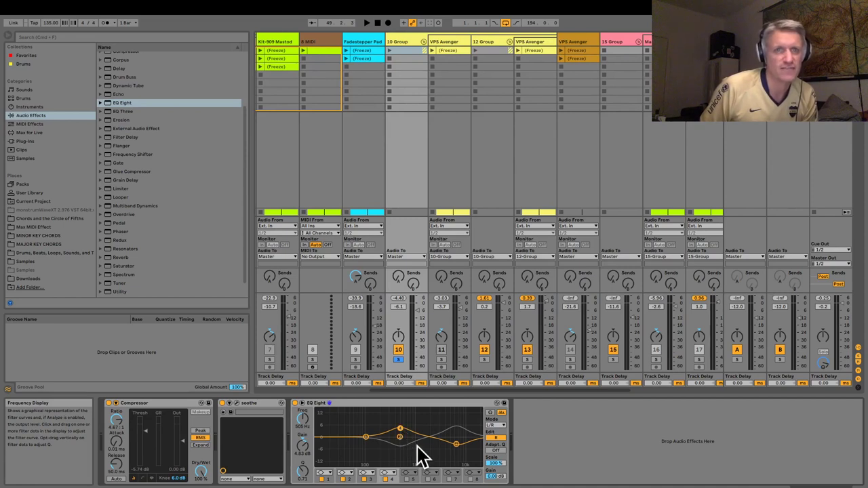
# Check the left channel's low-mid cut and adjust its high boost to about 5.3 dB at 6.67 kHz.
pyautogui.click(496, 437)
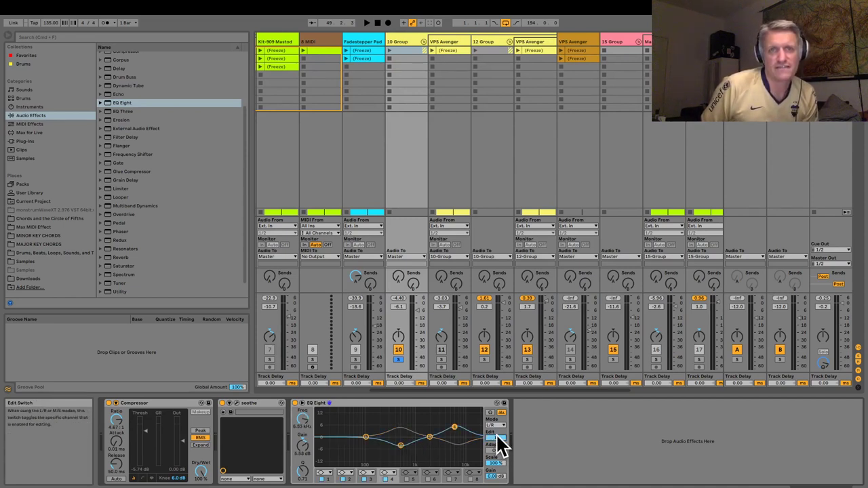
pyautogui.click(400, 446)
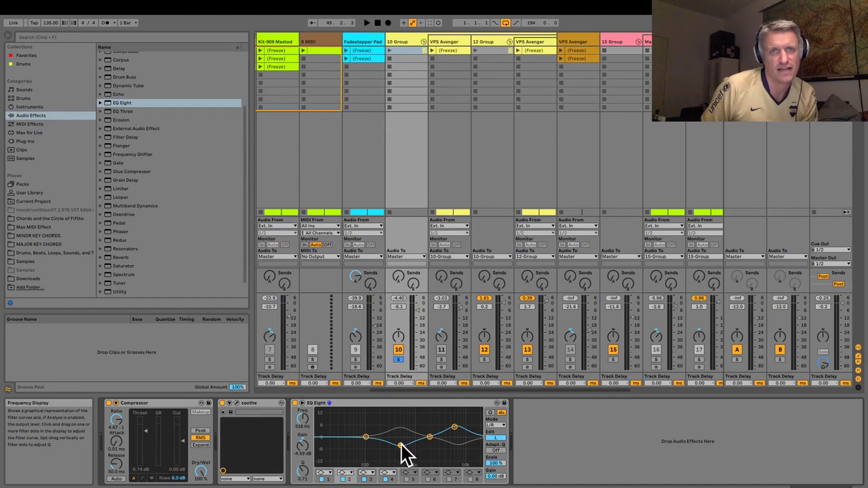
pyautogui.click(454, 429)
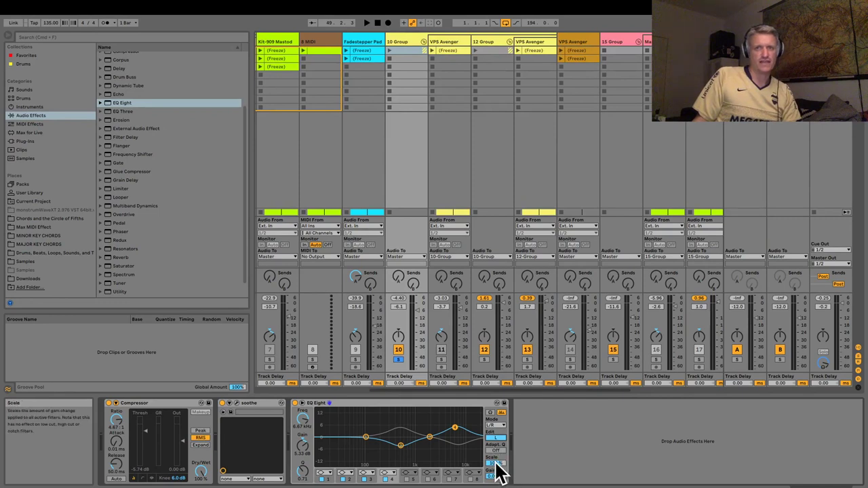
# Try different EQ Eight scale amounts during playback and set the Scale to 78%.
pyautogui.moveTo(494, 461); pyautogui.dragTo(495, 425)
pyautogui.press('space')
pyautogui.press('space')
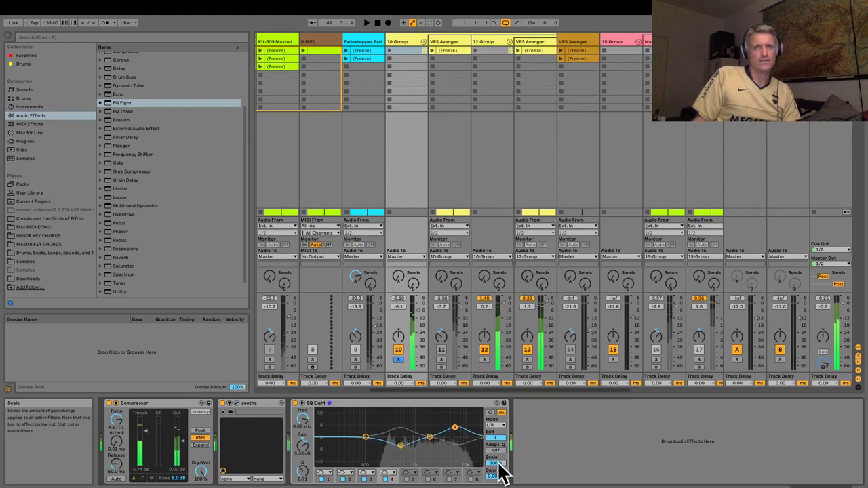
pyautogui.moveTo(498, 464)
pyautogui.mouseDown()
pyautogui.moveTo(497, 487)
pyautogui.moveTo(498, 465)
pyautogui.mouseUp()
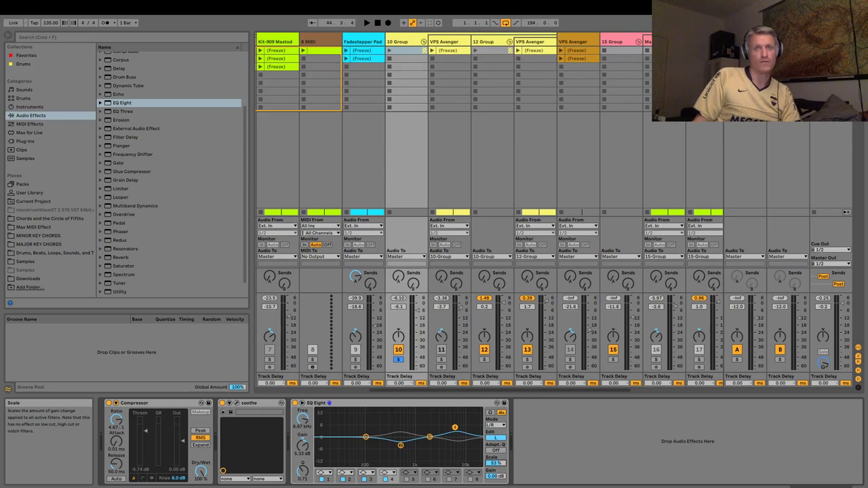
pyautogui.moveTo(498, 465); pyautogui.dragTo(500, 465)
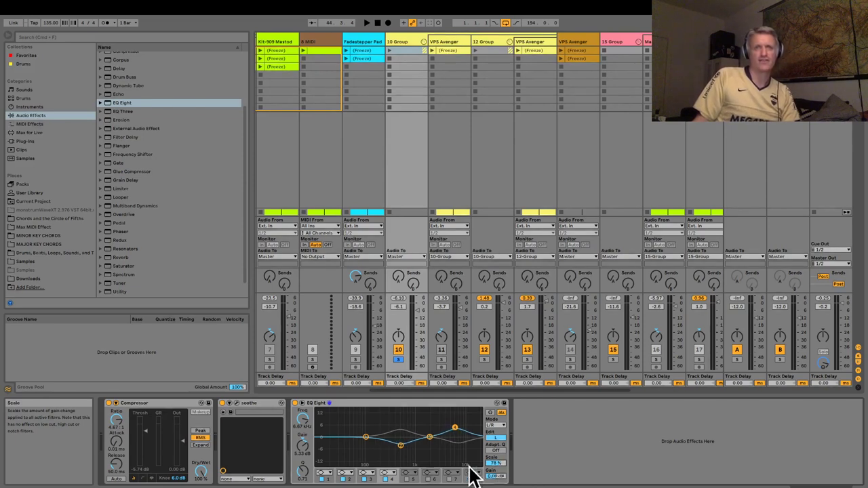
# Compare 10 Group's playback with EQ Eight bypassed and the group panned against the active stereo EQ with centred panning.
pyautogui.click(295, 403)
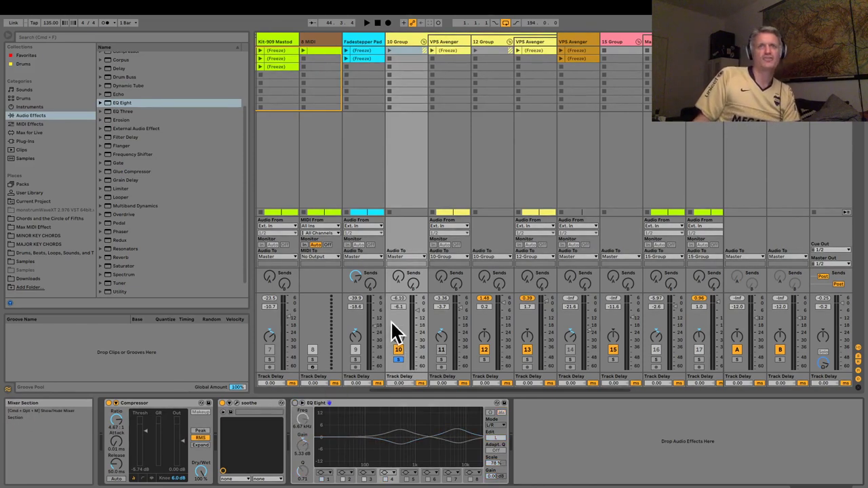
pyautogui.press('space')
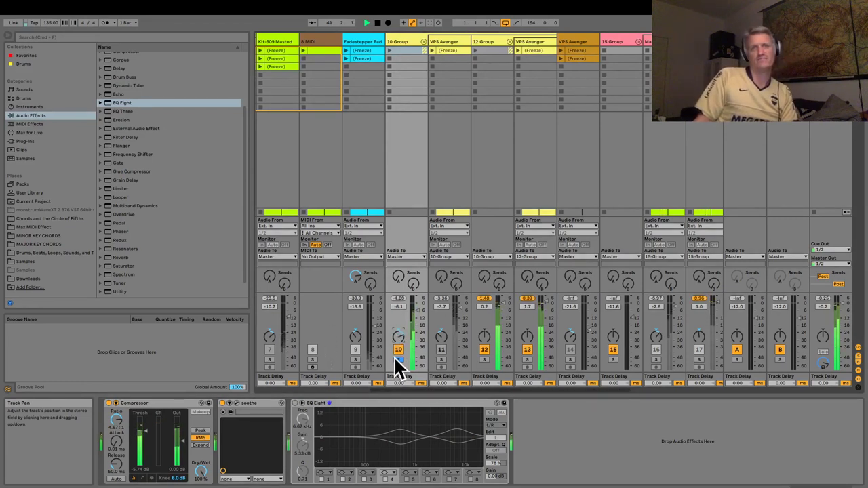
pyautogui.press('space')
pyautogui.click(295, 403)
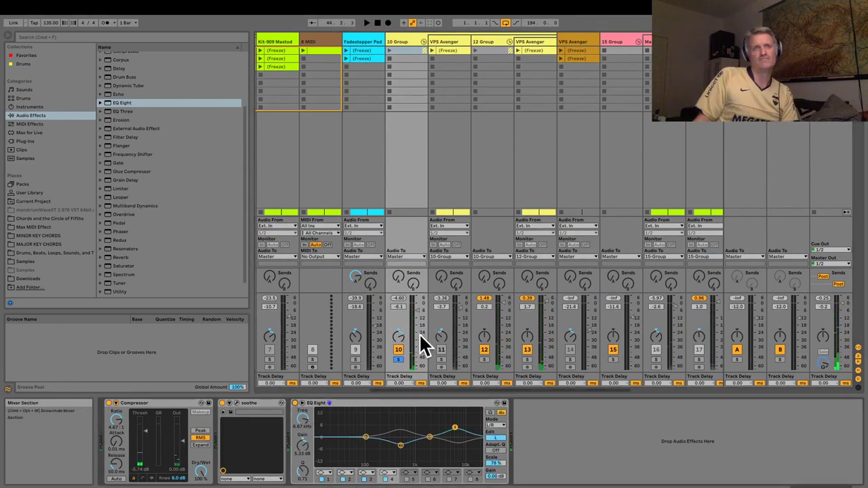
pyautogui.press('space')
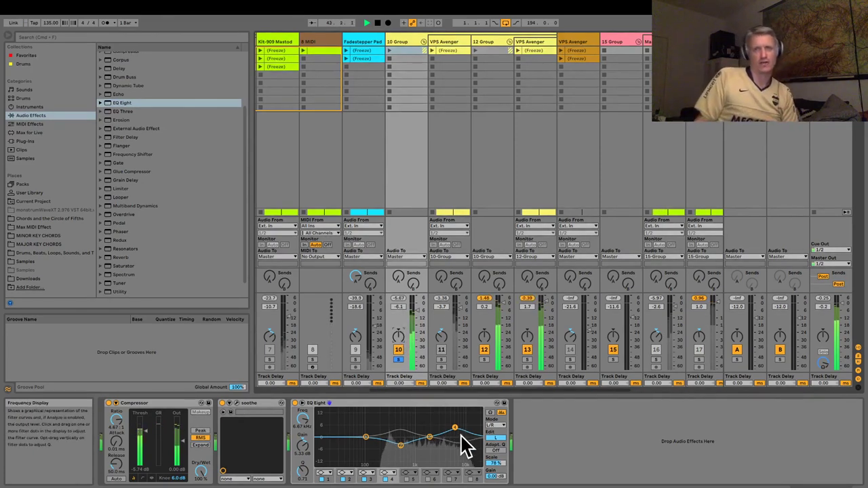
# Unsolo 10 Group, lower its volume to -7.8 dB in the full mix, and briefly toggle the solo of 12 Group.
pyautogui.click(398, 359)
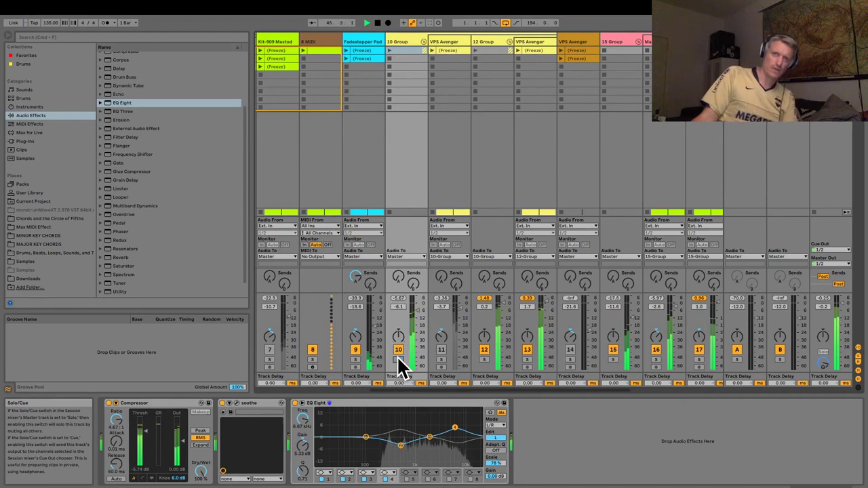
pyautogui.click(482, 359)
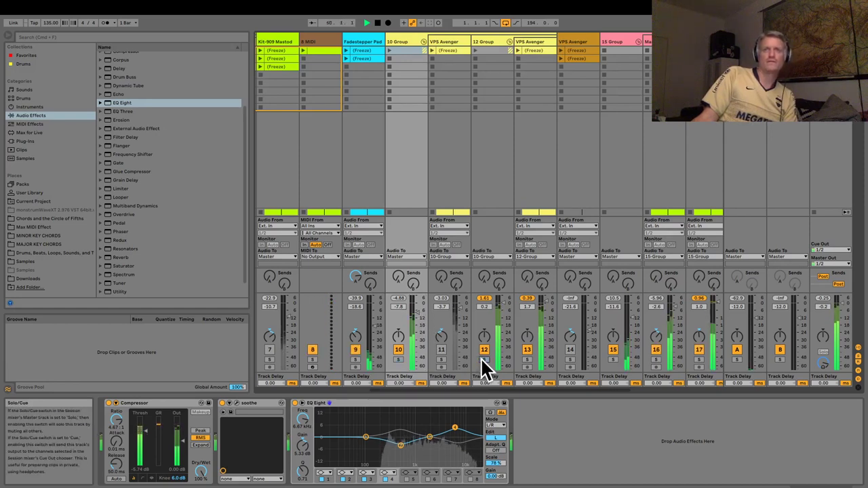
pyautogui.click(481, 359)
# Solo 15 Group and raise its volume to -6.4 dB.
pyautogui.moveTo(467, 391); pyautogui.dragTo(506, 389)
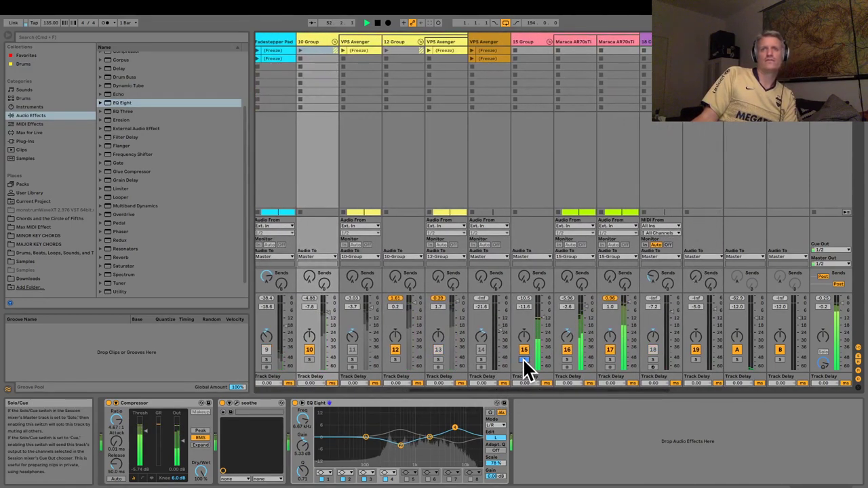
pyautogui.click(522, 358)
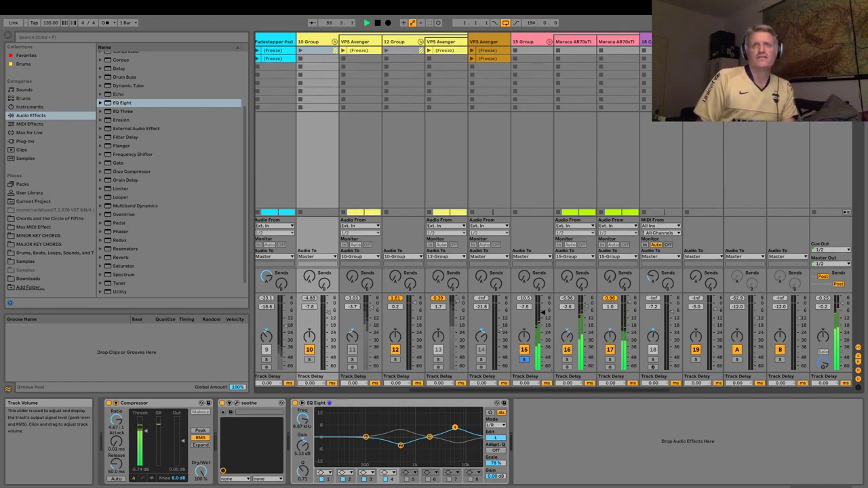
pyautogui.moveTo(542, 313); pyautogui.dragTo(543, 311)
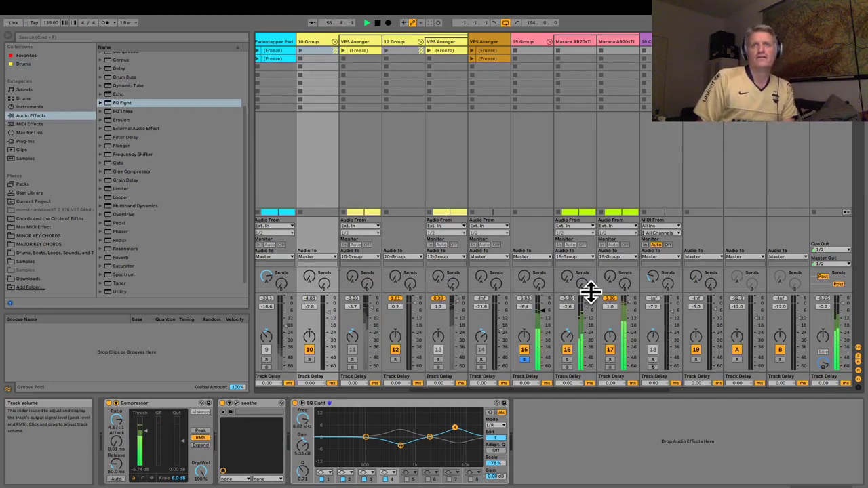
# Set the first Maraca AR70sTi track's volume to 0 dB against the full mix and audition the track soloed.
pyautogui.click(574, 42)
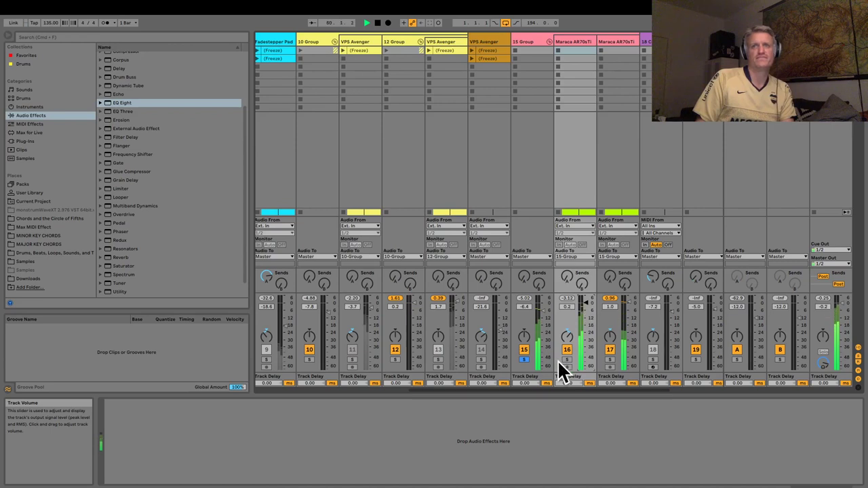
pyautogui.click(525, 360)
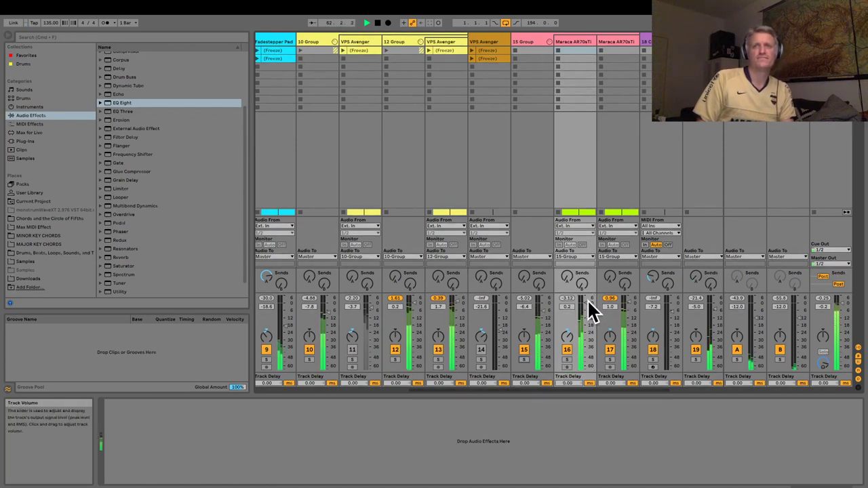
pyautogui.moveTo(587, 302); pyautogui.dragTo(587, 303)
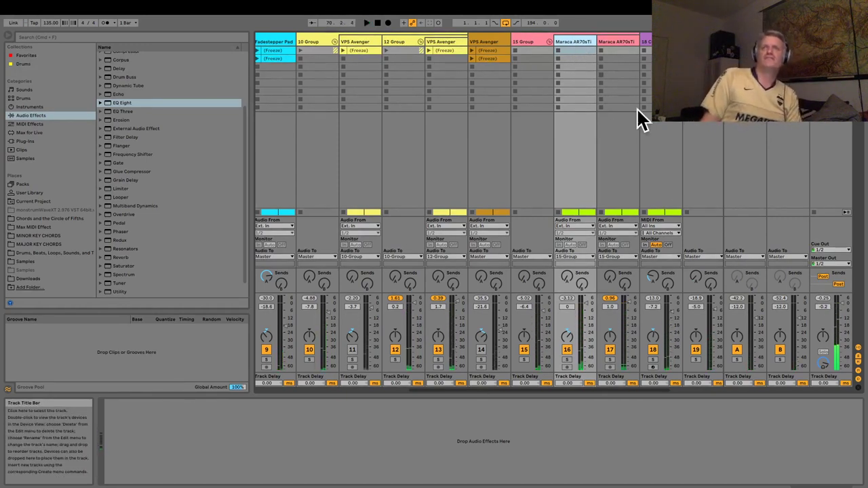
pyautogui.click(566, 359)
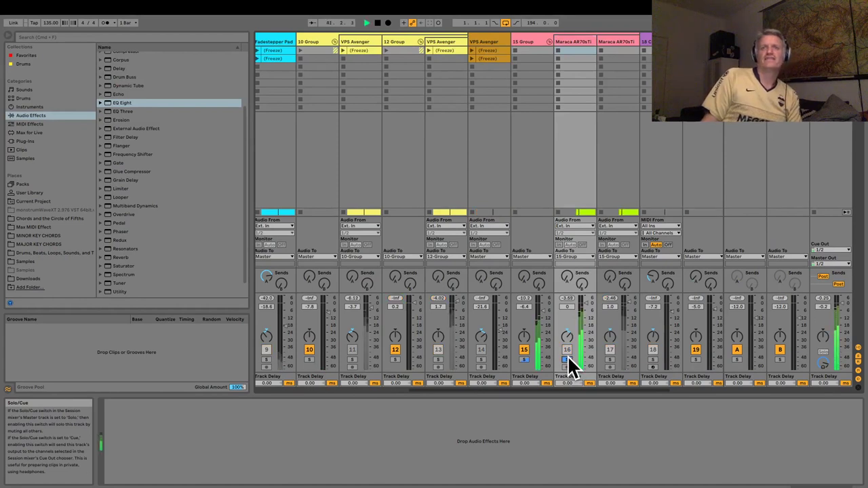
pyautogui.click(567, 359)
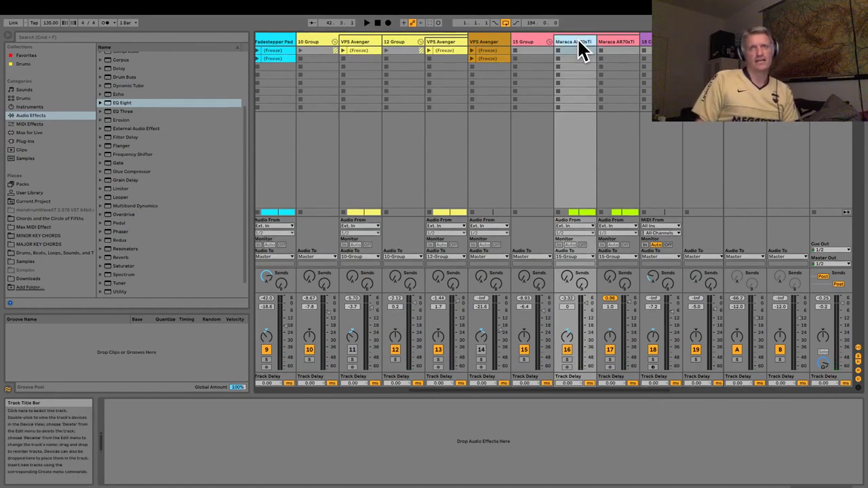
# Switch to the arrangement, examine the first frozen Maraca clip on track 16, and select its track.
pyautogui.press('Tab')
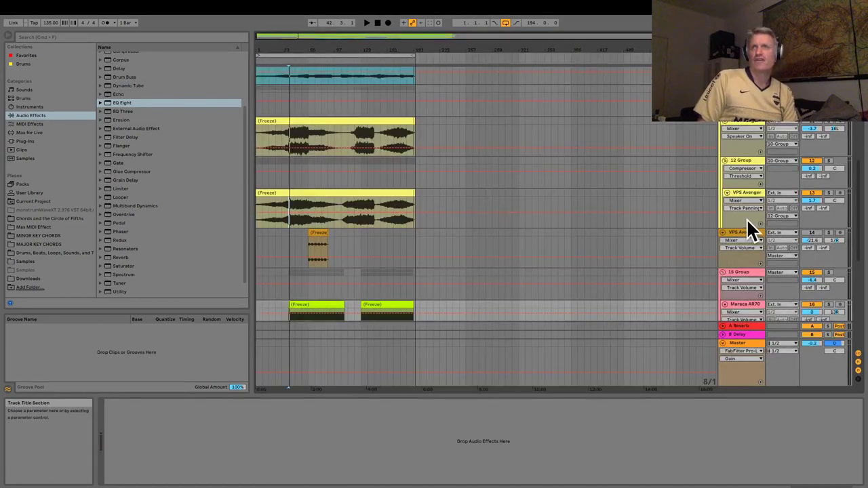
pyautogui.scroll(-3, 747, 227)
pyautogui.click(316, 201)
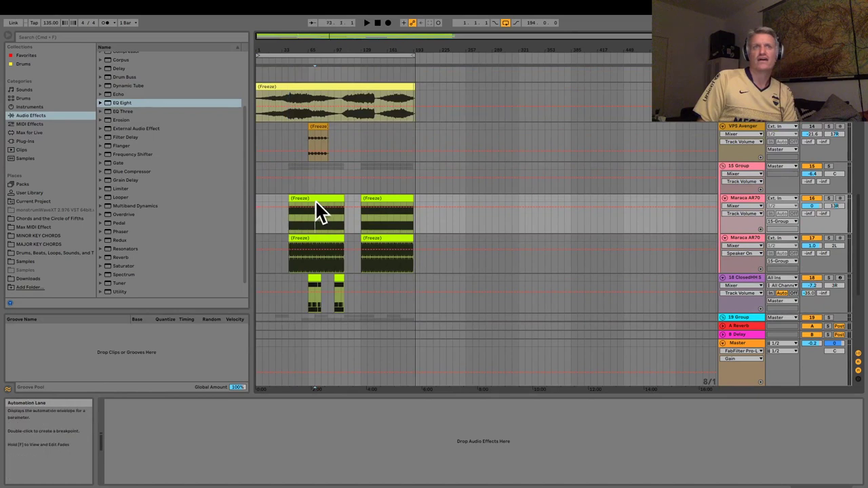
pyautogui.click(715, 486)
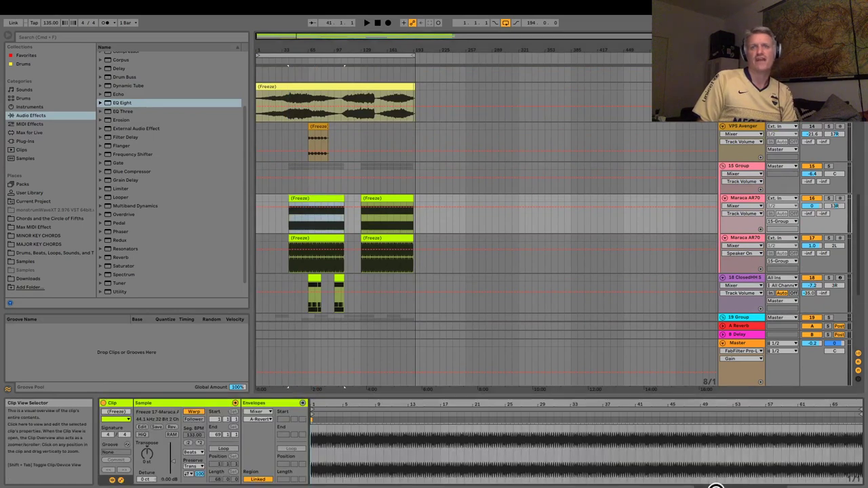
pyautogui.click(740, 201)
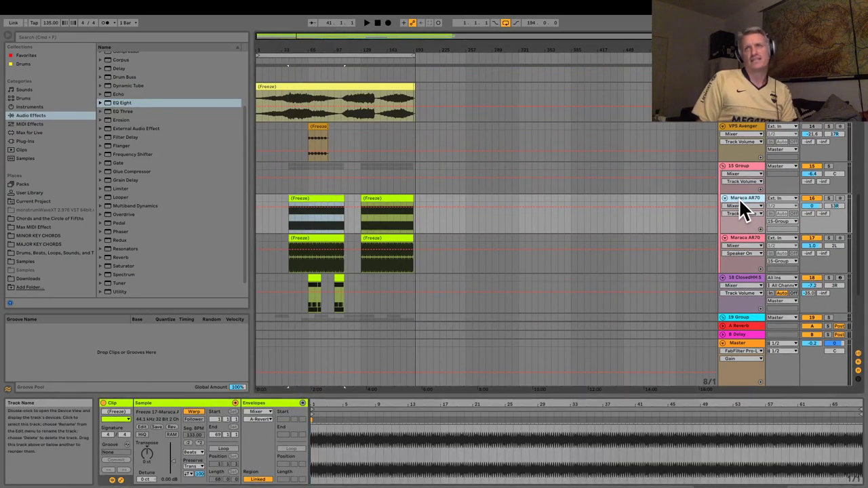
# Return to the session mixer, solo 15 Group, and play its two maraca tracks together.
pyautogui.press('Tab')
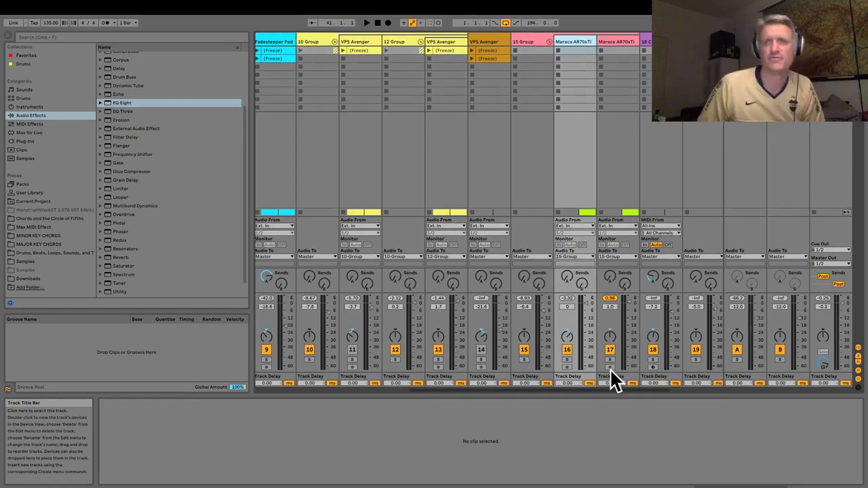
pyautogui.moveTo(524, 32)
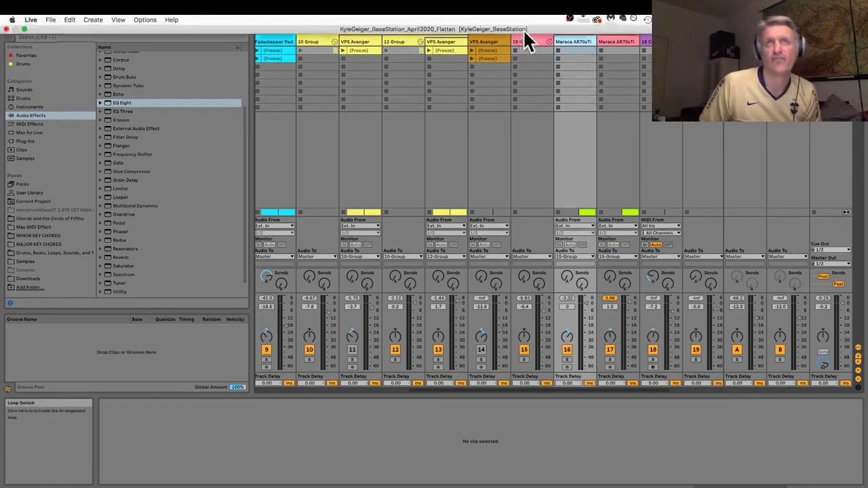
pyautogui.click(525, 359)
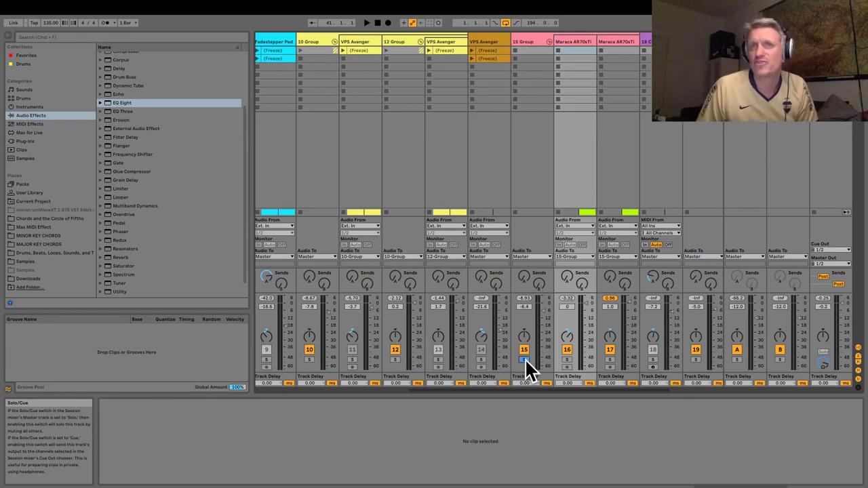
pyautogui.press('space')
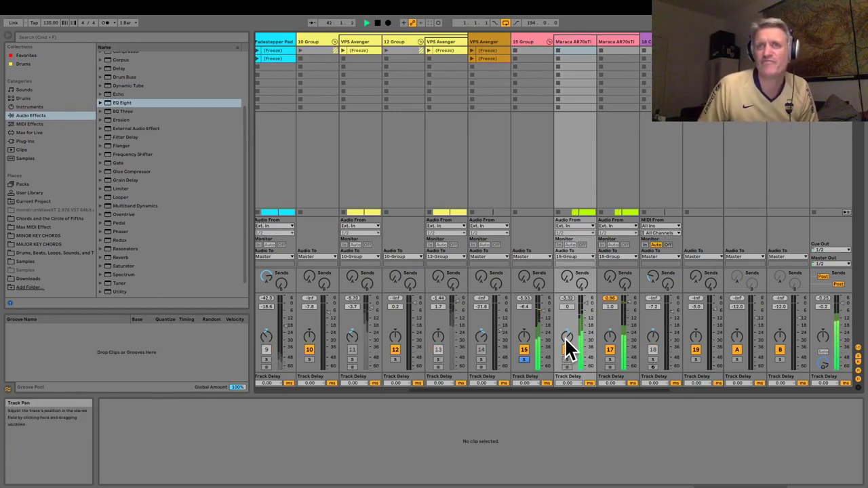
# Open the first frozen clip of the second Maraca track in the arrangement and add EQ Eight to that track.
pyautogui.click(616, 42)
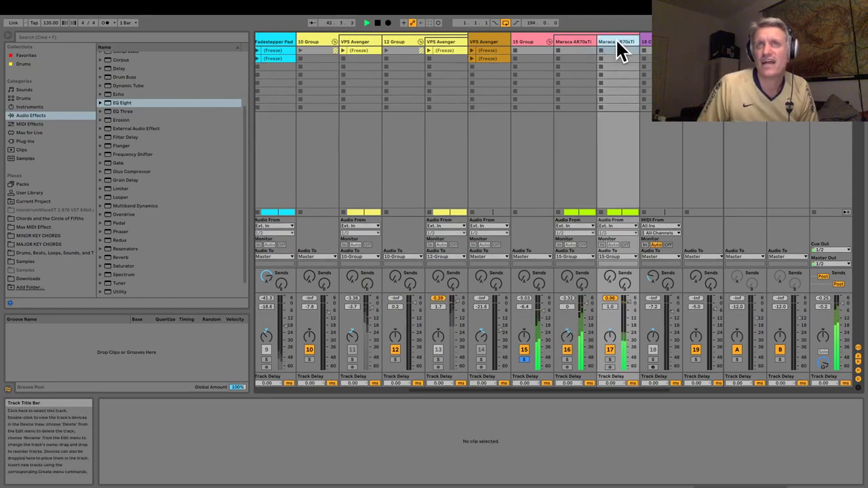
pyautogui.press('Tab')
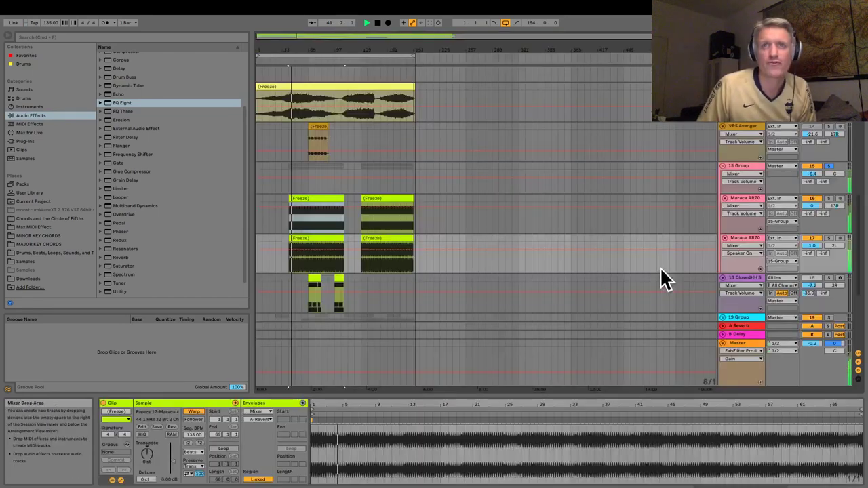
pyautogui.click(303, 244)
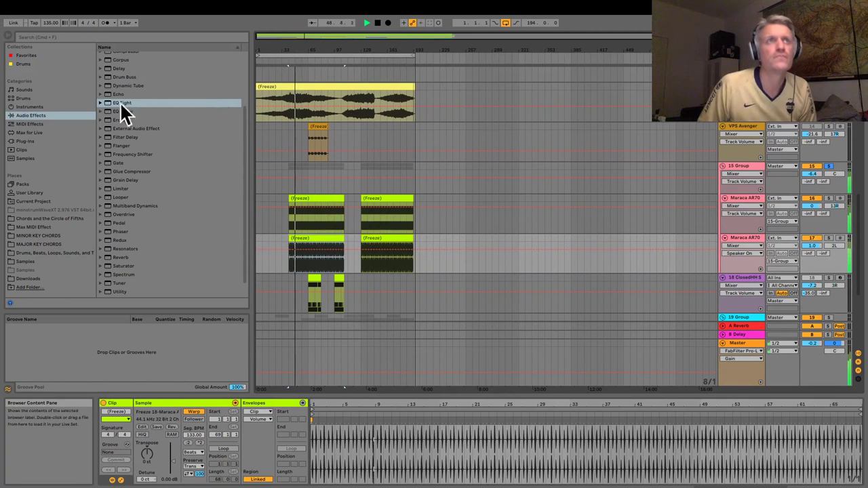
pyautogui.moveTo(124, 102); pyautogui.dragTo(393, 461)
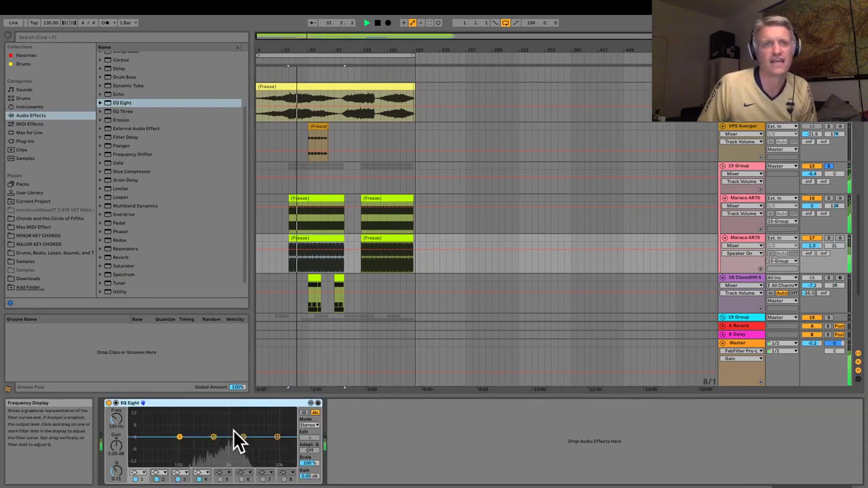
# Solo the second Maraca track and shape EQ Eight band 2 into a narrow 15 dB boost with a Q of 18 around 1.3 kHz.
pyautogui.click(213, 437)
pyautogui.press('space')
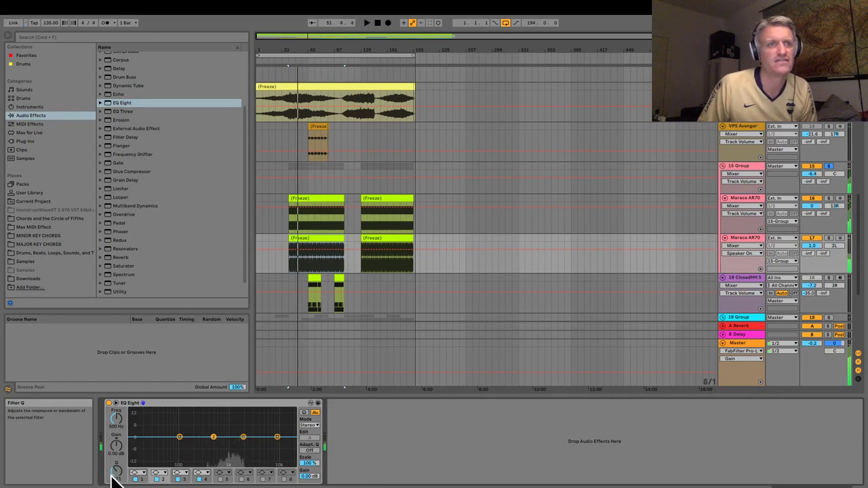
pyautogui.press('space')
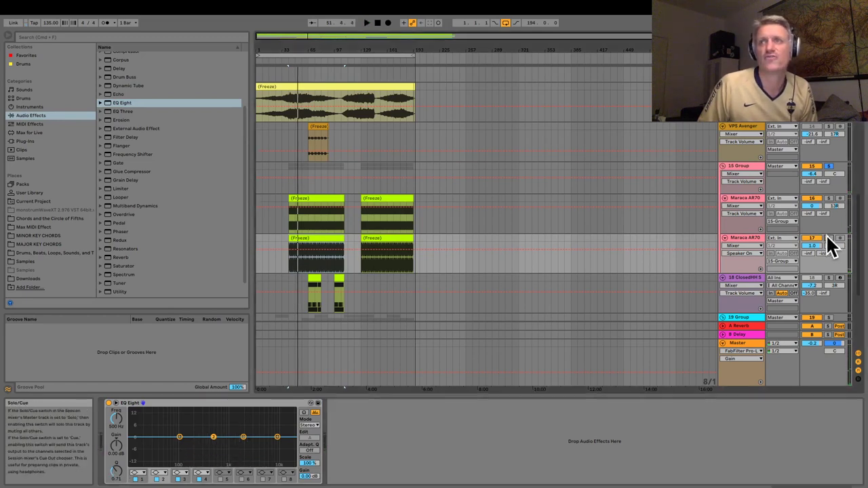
pyautogui.click(828, 238)
pyautogui.moveTo(115, 474); pyautogui.dragTo(115, 427)
pyautogui.moveTo(213, 437); pyautogui.dragTo(235, 410)
pyautogui.press('space')
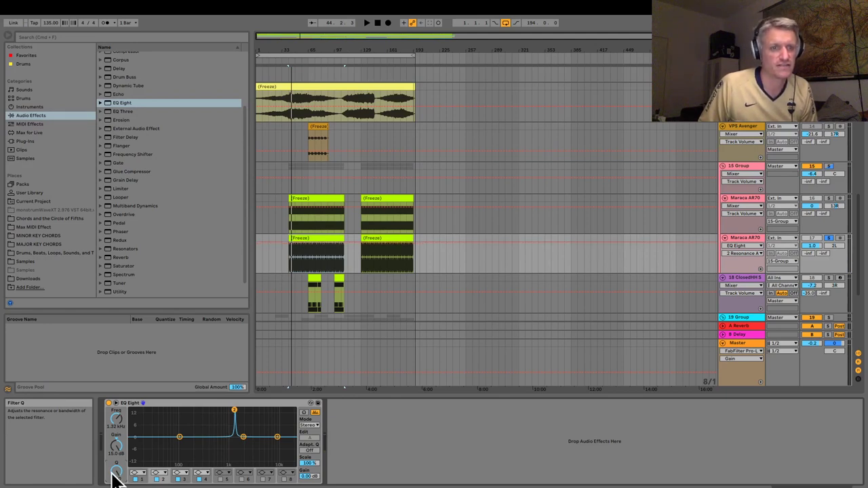
pyautogui.press('space')
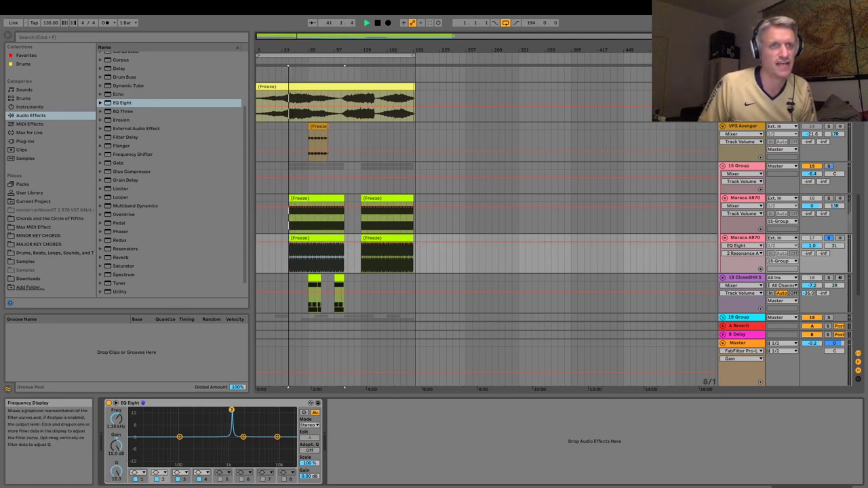
# Sweep EQ Eight band 2 down to 979 Hz, cut its gain to -5.24 dB, and unsolo the second Maraca track.
pyautogui.moveTo(234, 410)
pyautogui.mouseDown()
pyautogui.moveTo(197, 412)
pyautogui.moveTo(239, 410)
pyautogui.moveTo(227, 410)
pyautogui.mouseUp()
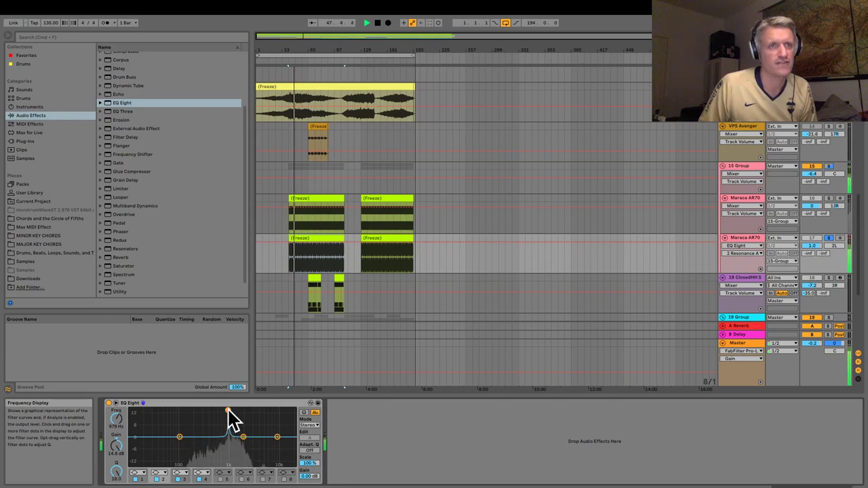
pyautogui.click(116, 446)
pyautogui.moveTo(116, 445); pyautogui.dragTo(116, 474)
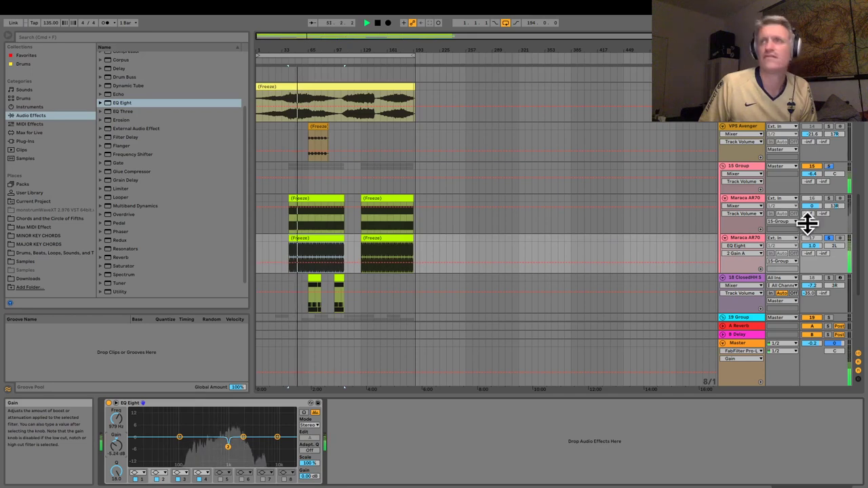
pyautogui.click(828, 238)
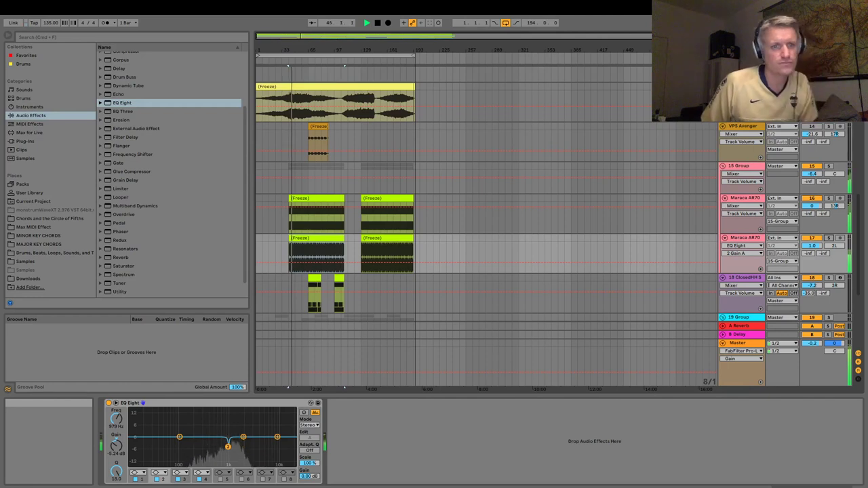
# Bypass the FabFilter Pro-L 2 limiter on the Master track and play the mix with the Session View mixer levels showing.
pyautogui.press('space')
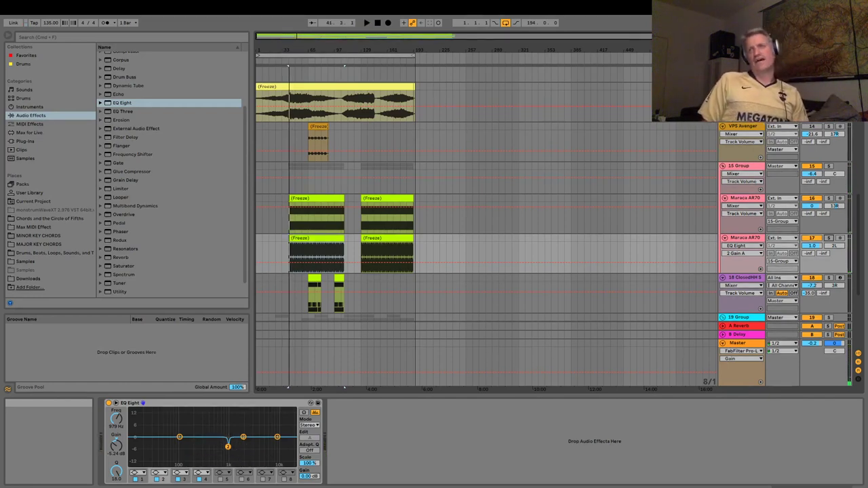
pyautogui.click(741, 343)
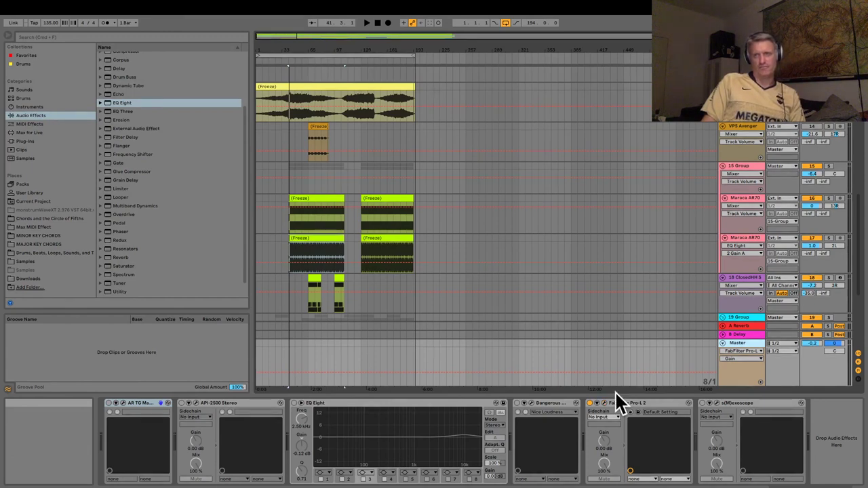
pyautogui.click(595, 404)
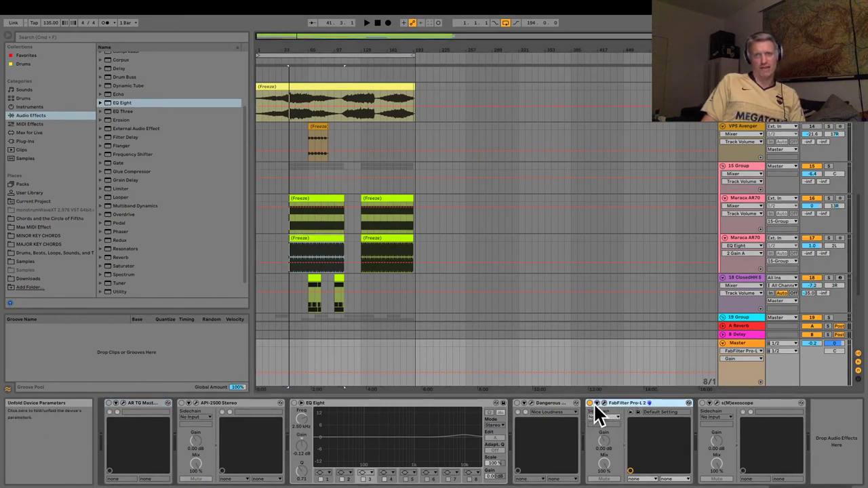
pyautogui.press('Tab')
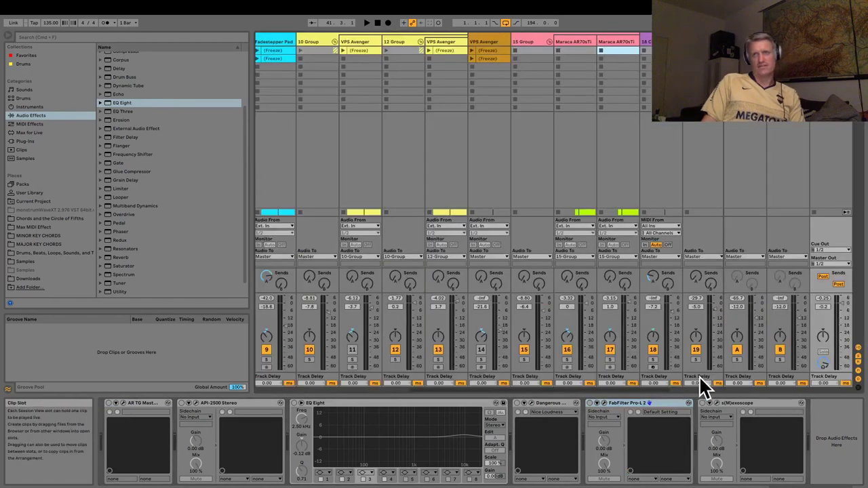
pyautogui.press('space')
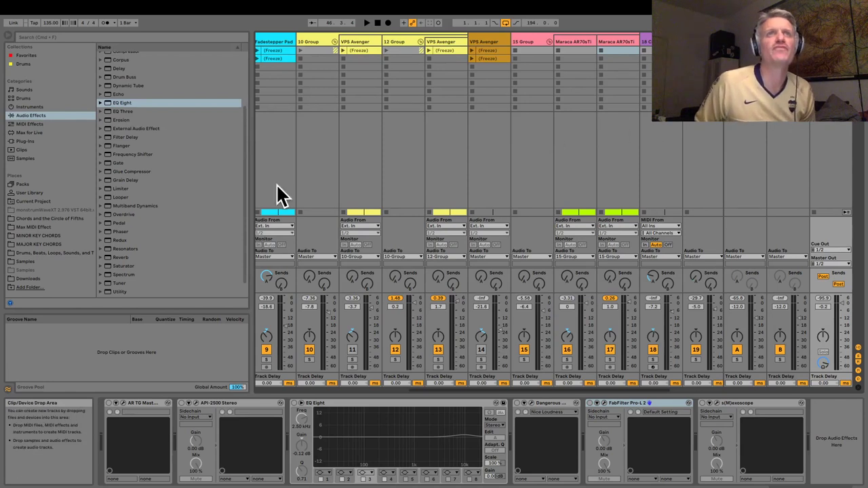
# Inspect the devices on 10 Group and 15 Group, and re-enable Pro-L 2 on the Master before resuming Arrangement playback.
pyautogui.click(315, 41)
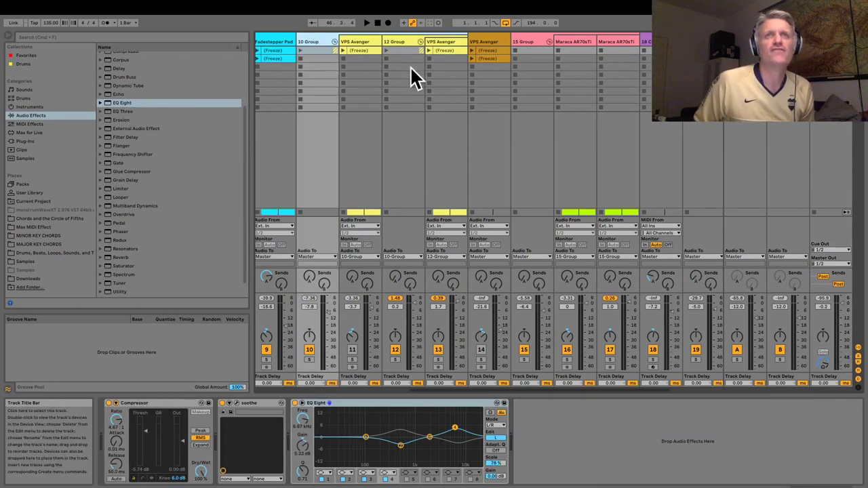
pyautogui.click(526, 51)
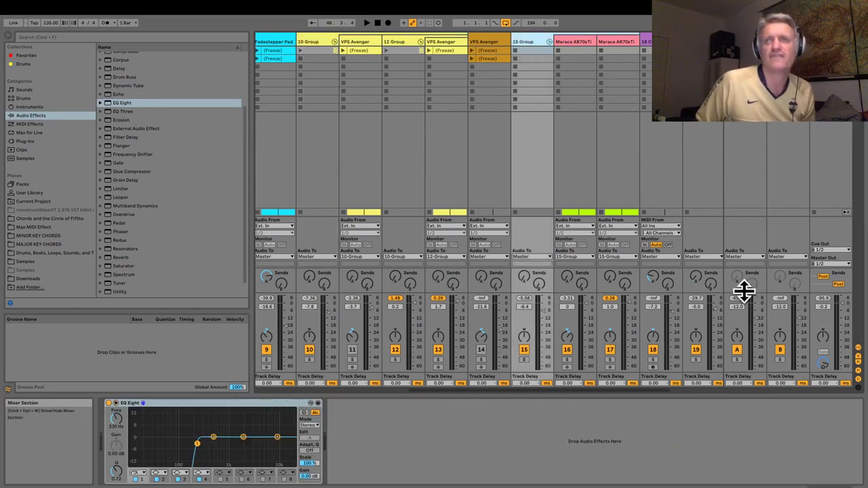
pyautogui.click(829, 41)
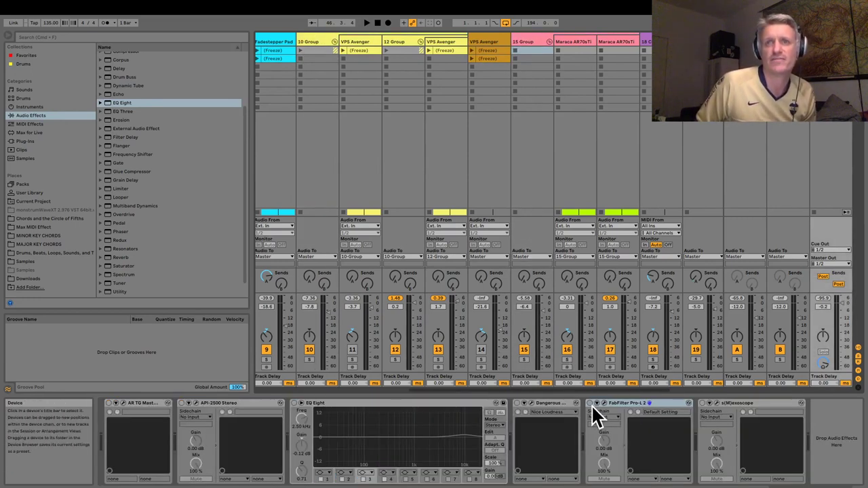
pyautogui.click(588, 403)
pyautogui.press('Tab')
pyautogui.press('space')
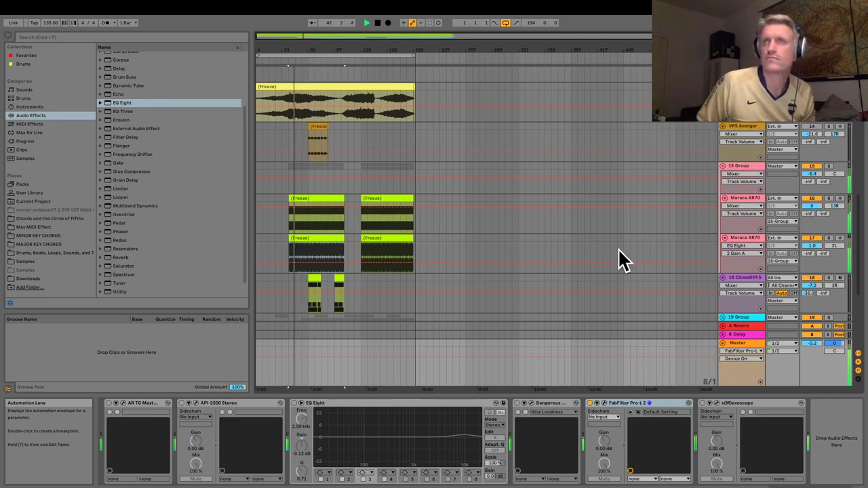
# Solo track 18 ClosedHH and play from its first clip.
pyautogui.scroll(-3, 775, 238)
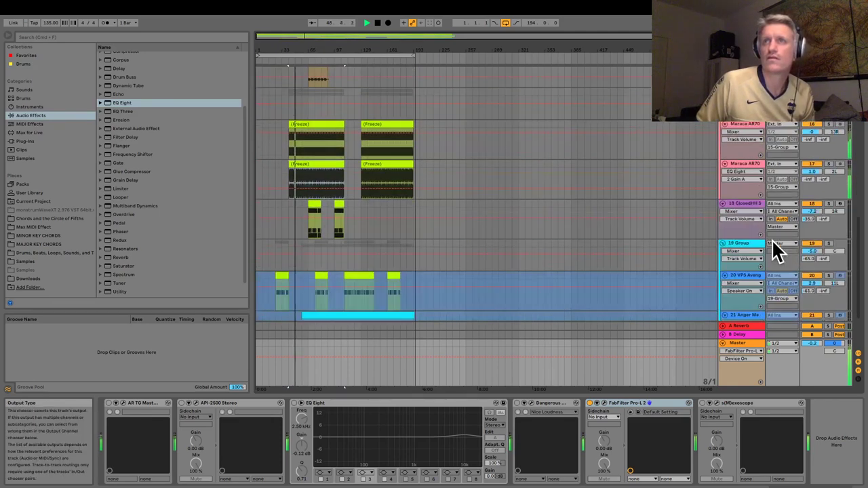
pyautogui.scroll(-2, 442, 262)
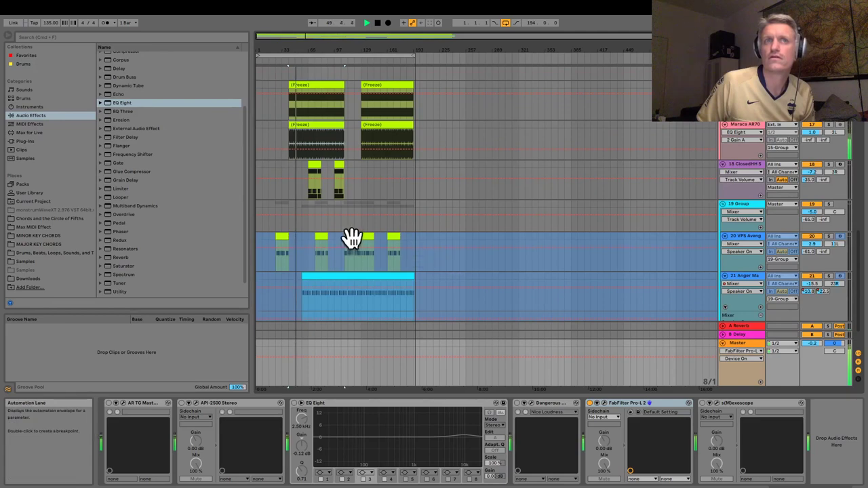
pyautogui.click(311, 164)
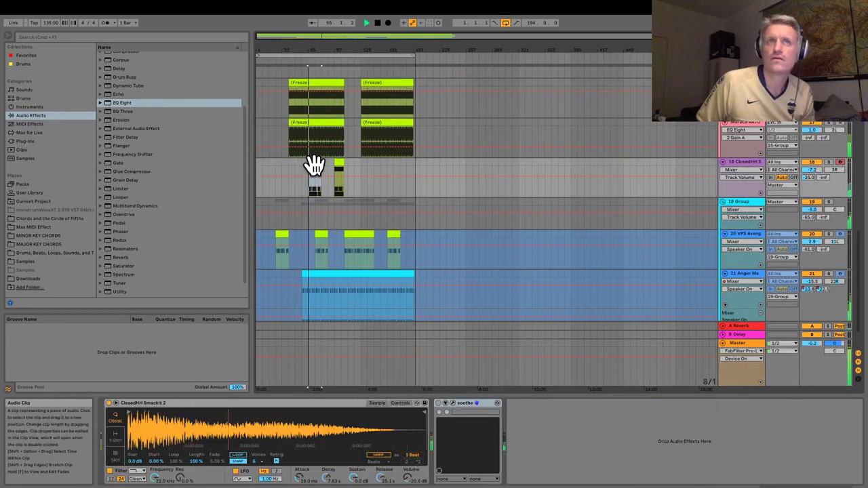
pyautogui.click(827, 162)
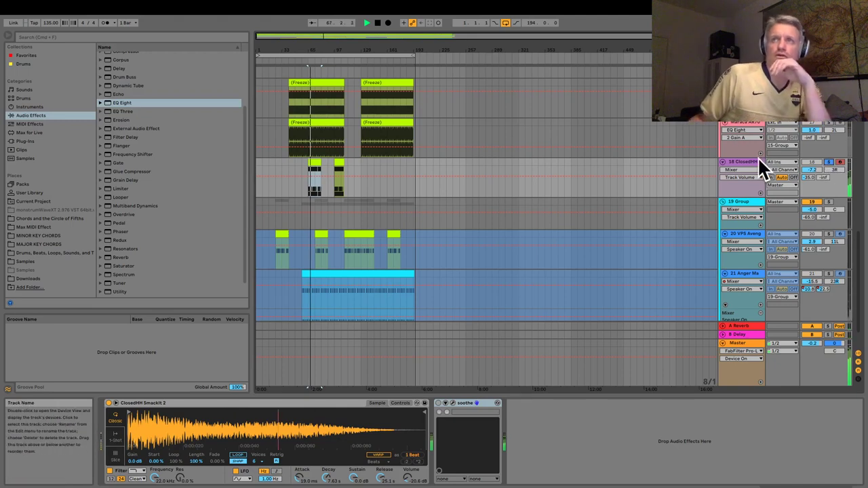
# Enable the soothe plug-in on the closed hi-hat track and bring its editor window fully into view.
pyautogui.click(437, 402)
pyautogui.click(452, 402)
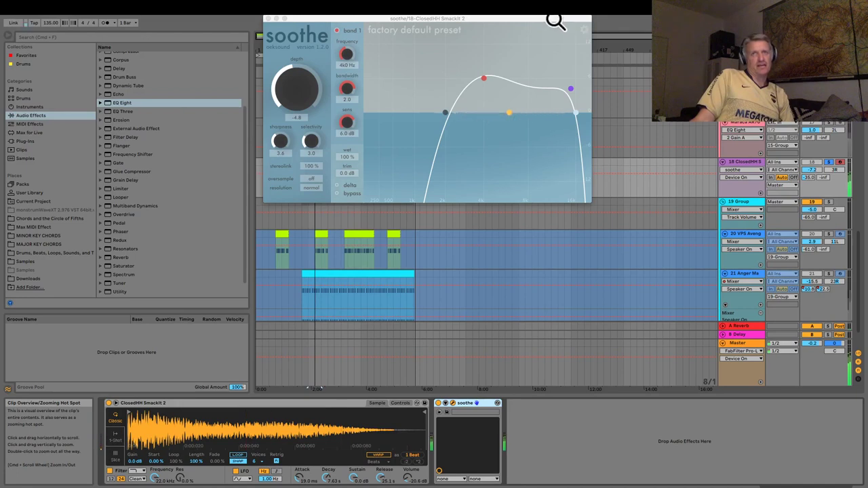
pyautogui.moveTo(555, 19); pyautogui.dragTo(616, 149)
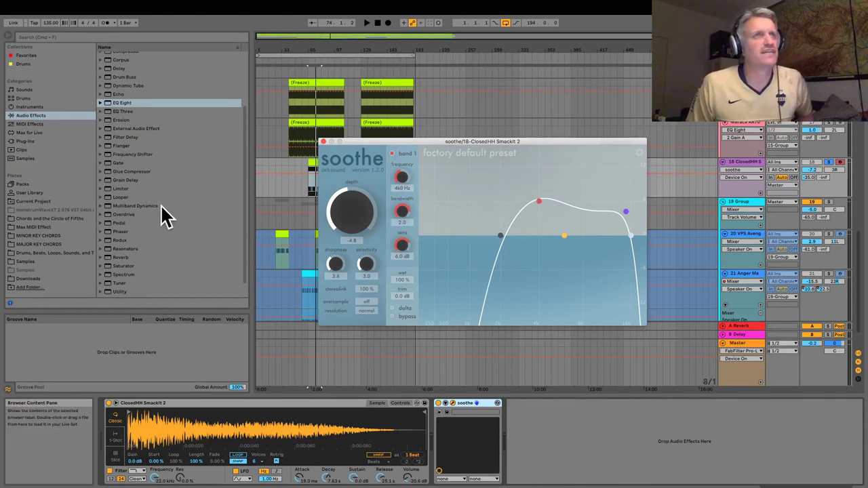
# Add FabFilter Pro-Q 3 from the Favorites collection after soothe on the closed hi-hat track, and bypass soothe.
pyautogui.scroll(3, 136, 184)
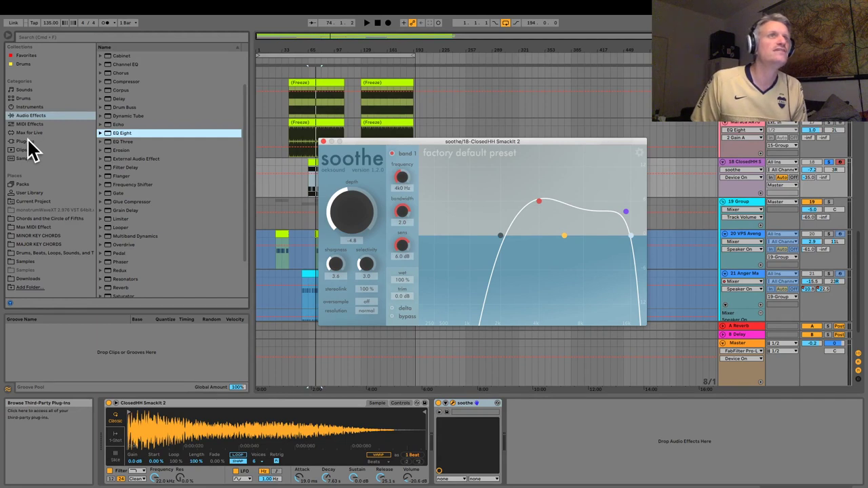
pyautogui.click(22, 55)
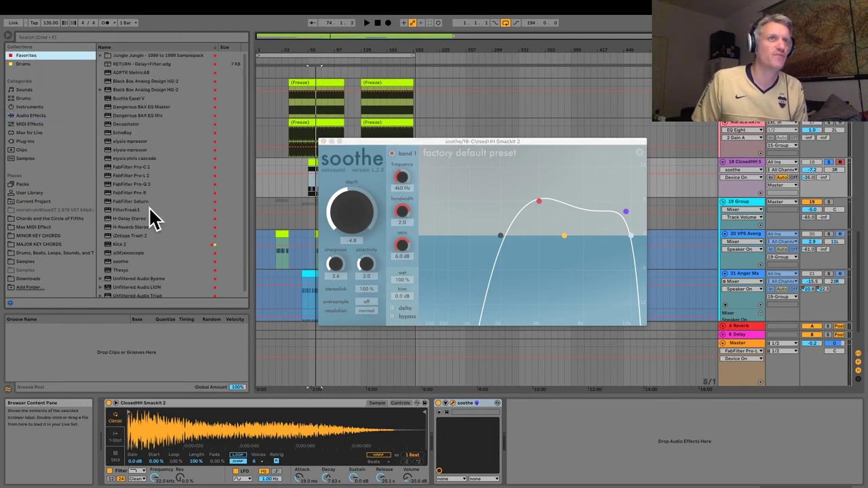
pyautogui.moveTo(134, 183); pyautogui.dragTo(545, 440)
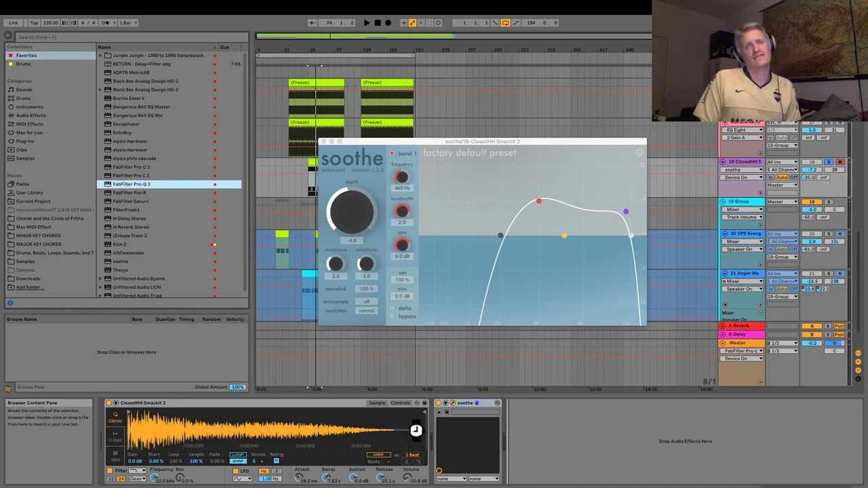
pyautogui.click(439, 402)
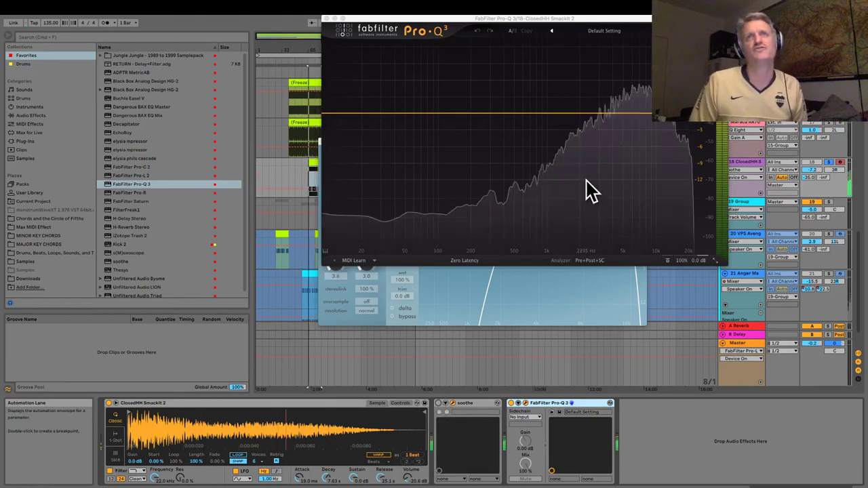
pyautogui.click(640, 111)
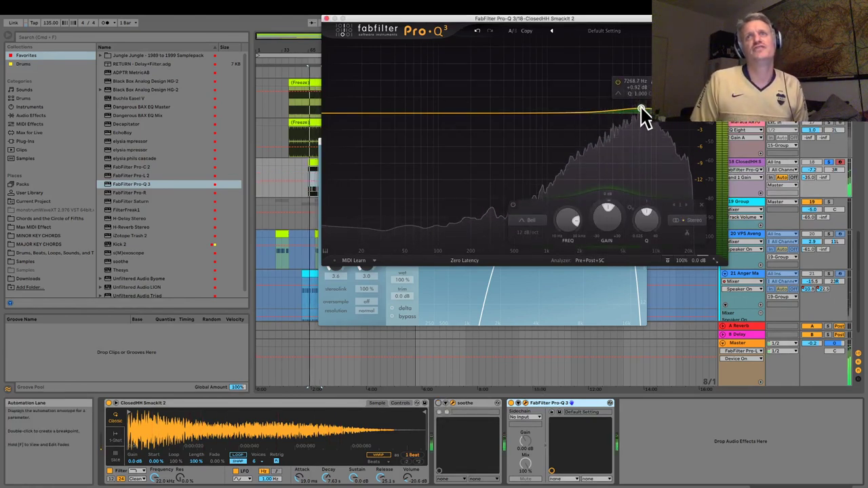
pyautogui.moveTo(609, 211); pyautogui.dragTo(599, 216)
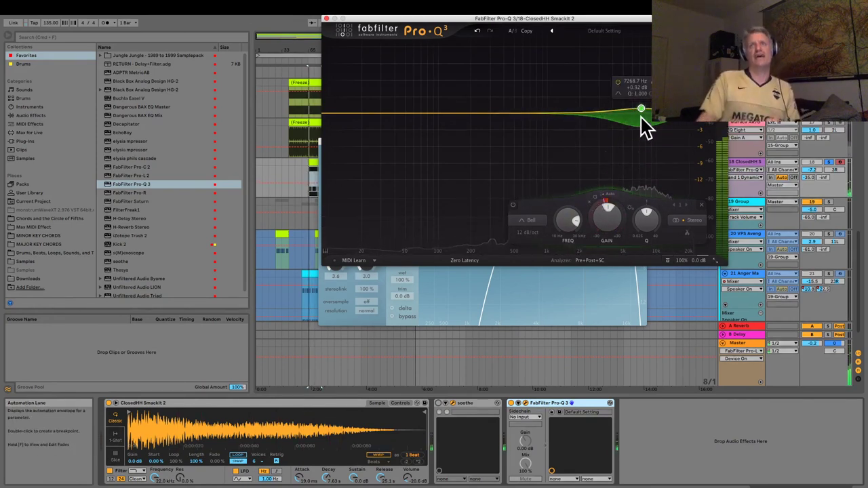
pyautogui.moveTo(641, 103); pyautogui.dragTo(643, 89)
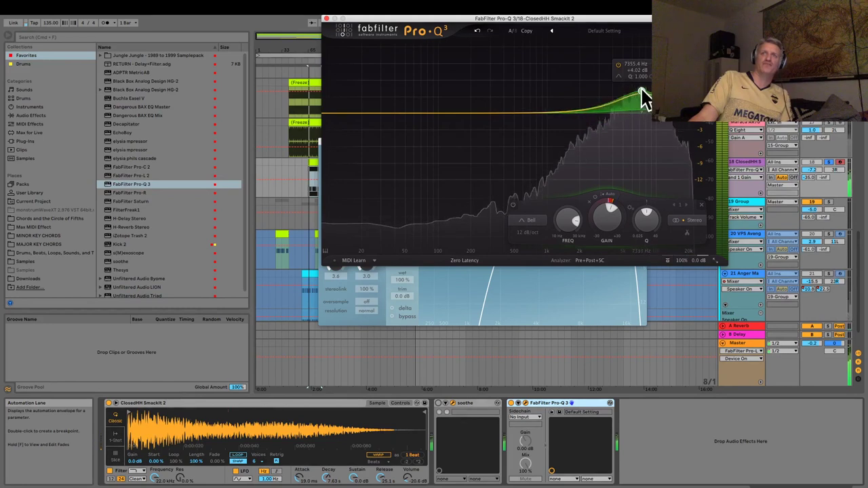
pyautogui.moveTo(644, 99); pyautogui.dragTo(645, 100)
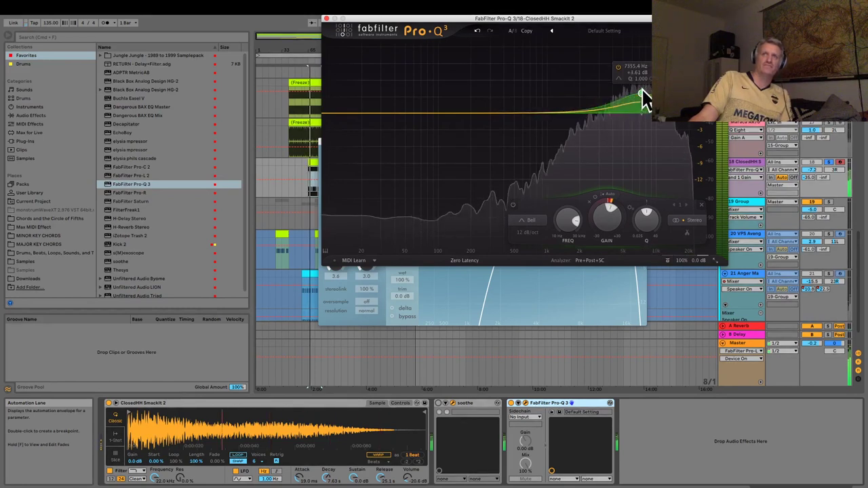
pyautogui.press('Delete')
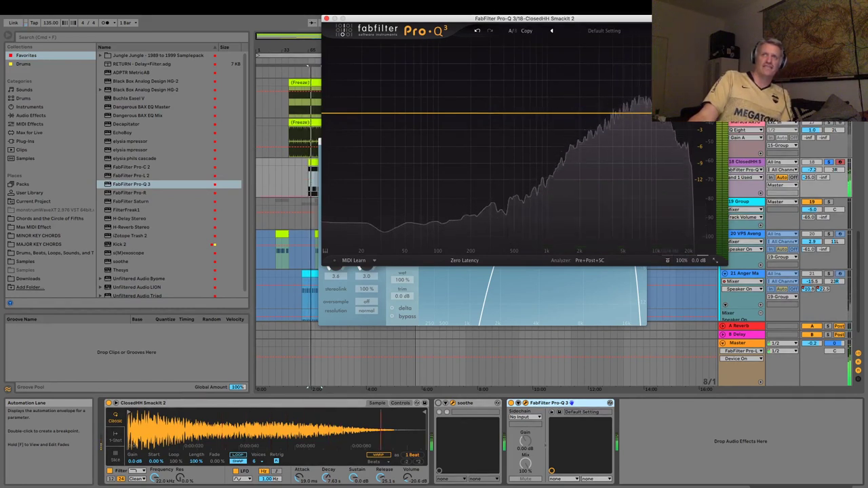
# Add a dynamic bell band near 6.8 kHz with about -30 dB range, auditioning a +26.8 dB boost before setting its gain to about +0.9 dB.
pyautogui.click(637, 115)
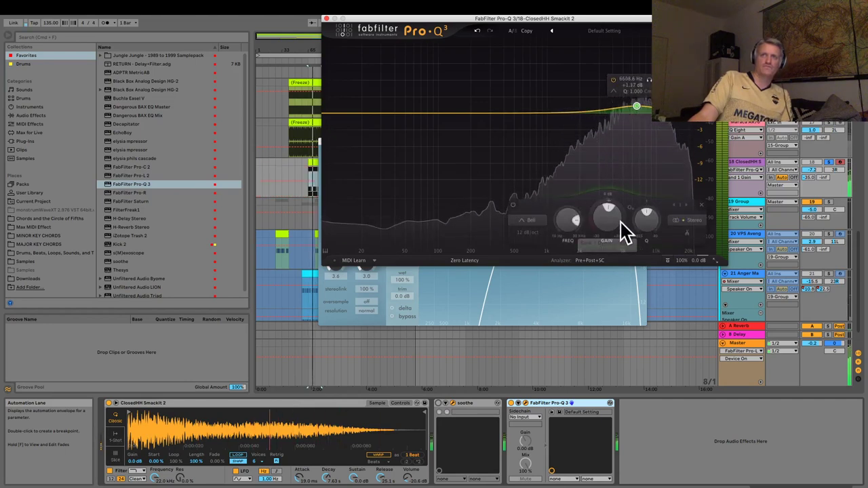
pyautogui.moveTo(600, 217); pyautogui.dragTo(515, 376)
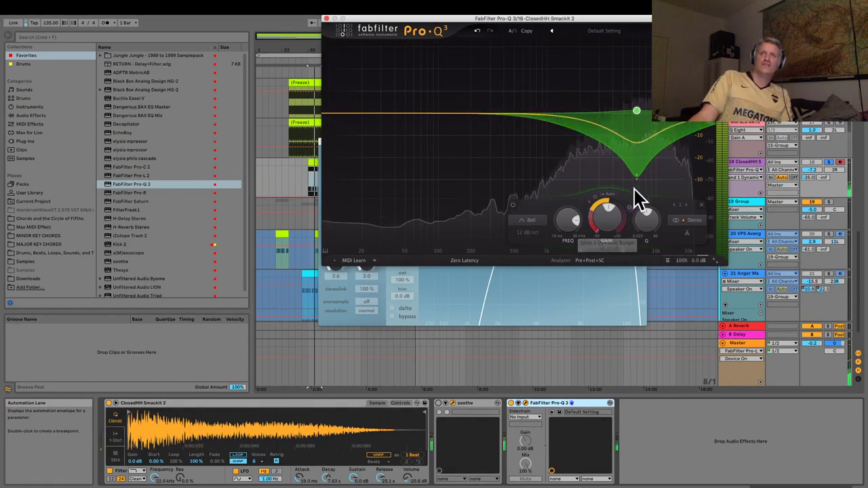
pyautogui.moveTo(635, 107); pyautogui.dragTo(636, 54)
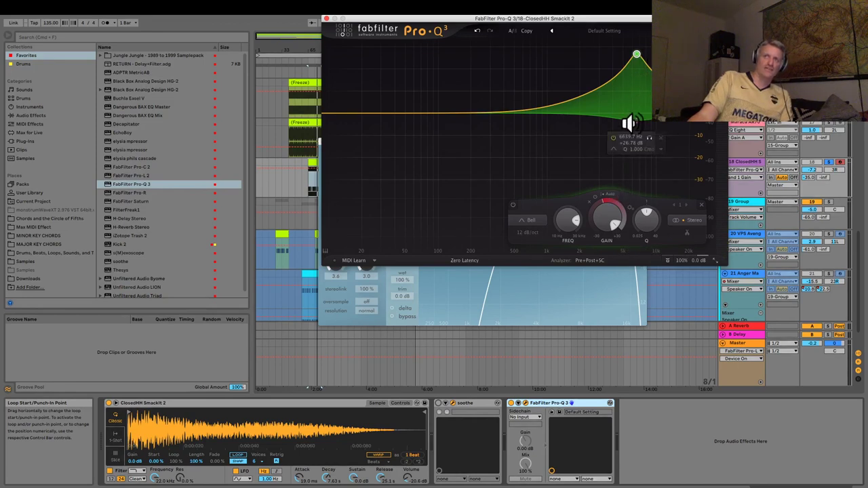
pyautogui.press('space')
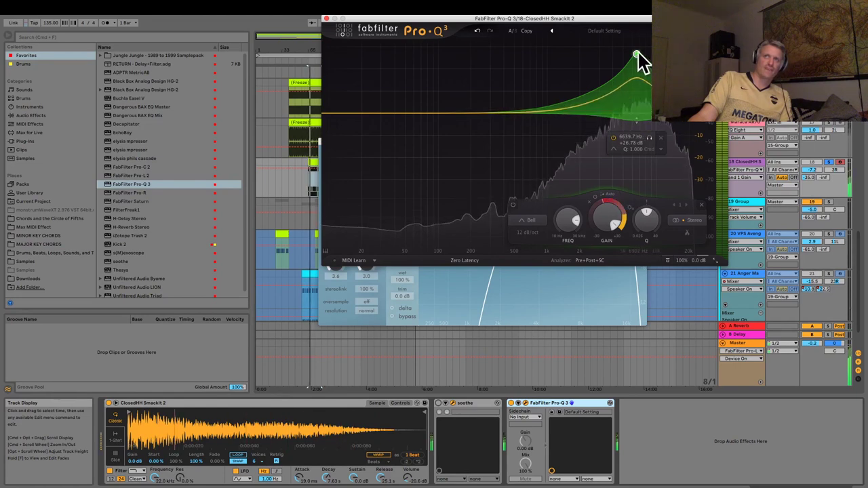
pyautogui.moveTo(638, 55); pyautogui.dragTo(638, 111)
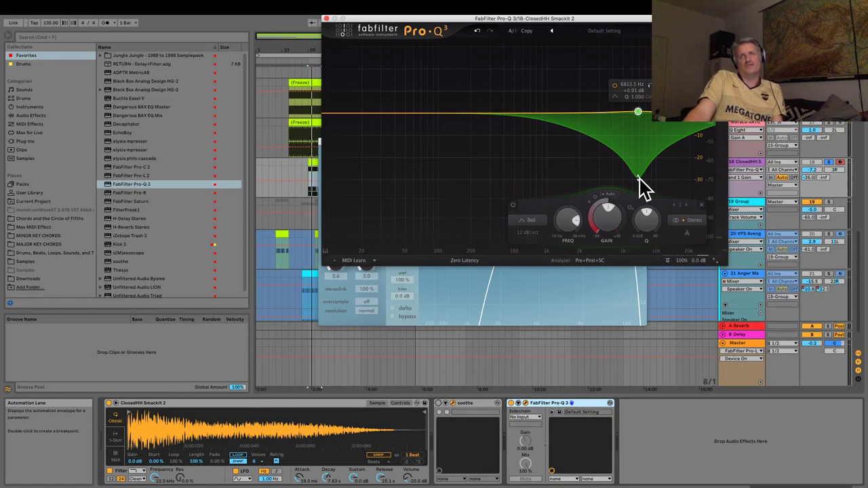
# Move the dynamic band to about 606 Hz at roughly -0.6 dB gain and narrow its Q to about 7.3.
pyautogui.moveTo(638, 112); pyautogui.dragTo(508, 112)
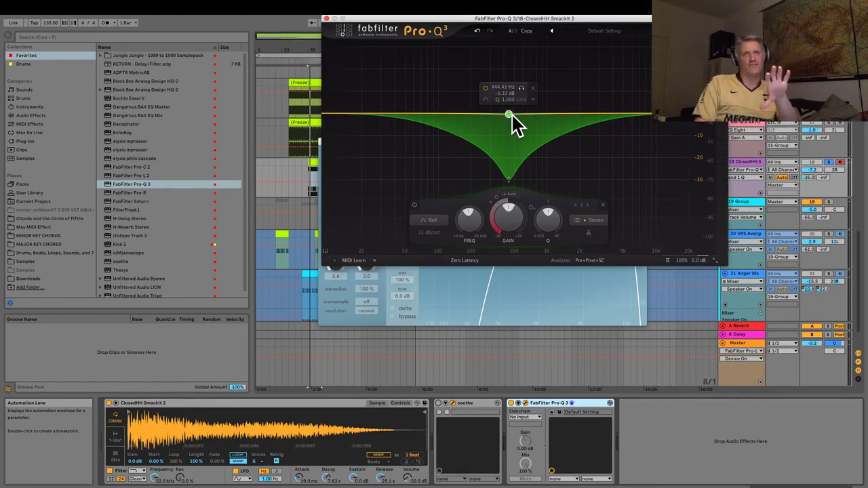
pyautogui.moveTo(509, 116); pyautogui.dragTo(523, 114)
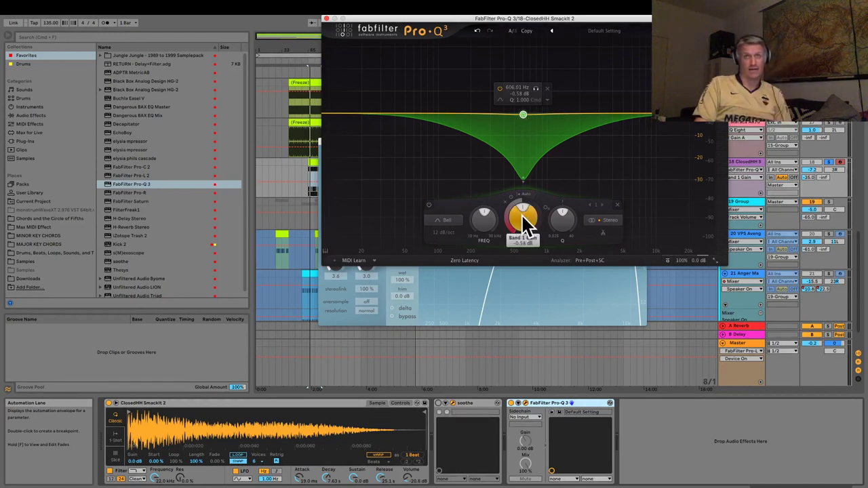
pyautogui.moveTo(560, 219); pyautogui.dragTo(559, 226)
pyautogui.moveTo(559, 223); pyautogui.dragTo(565, 203)
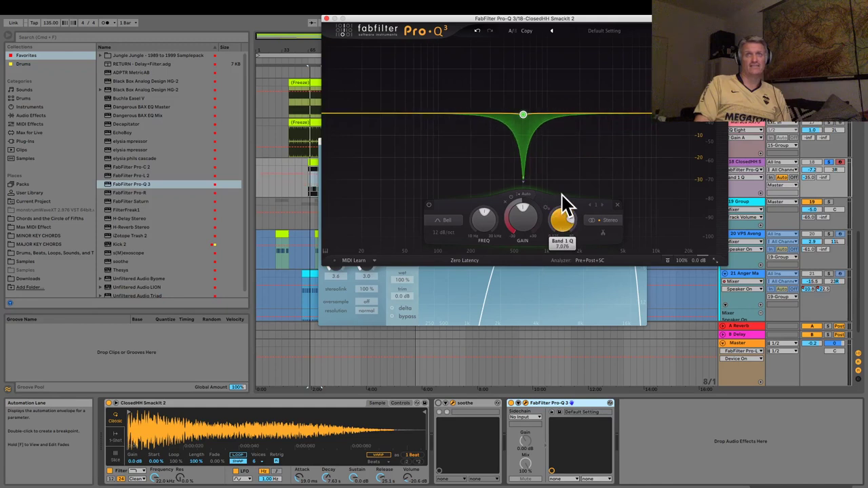
# During playback, sweep the narrow dynamic band boosted to +30 dB, and settle it at about 7.9 kHz with gain near 0 dB.
pyautogui.press('space')
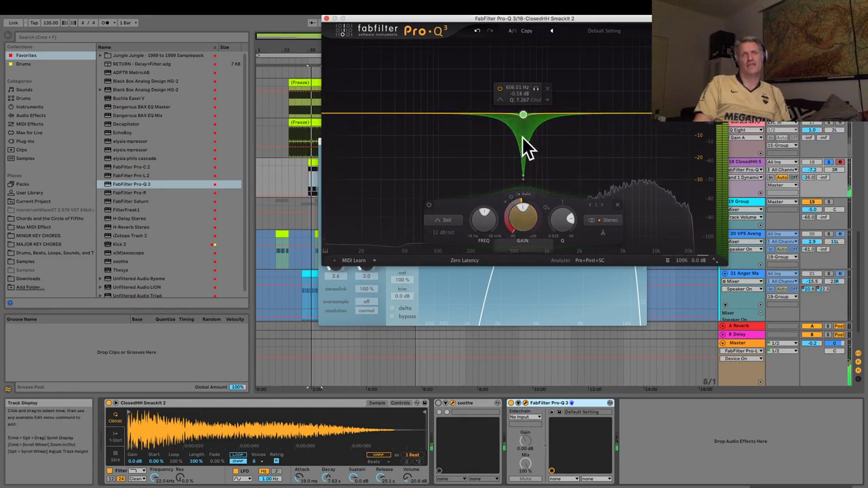
pyautogui.moveTo(522, 114); pyautogui.dragTo(647, 45)
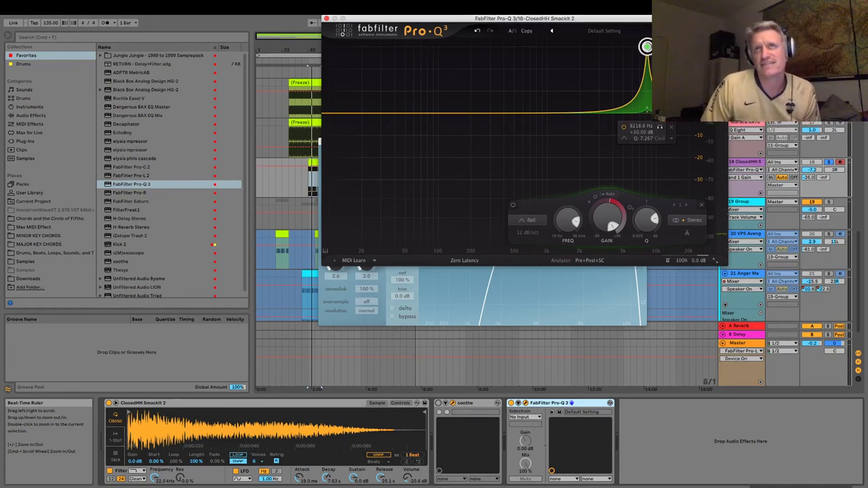
pyautogui.moveTo(646, 46); pyautogui.dragTo(646, 113)
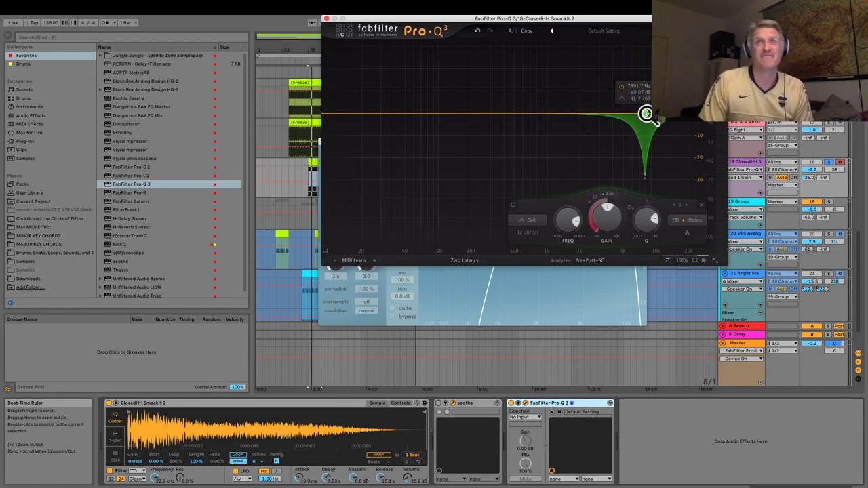
# Switch off the 7.9 kHz band, remove its dynamic range, and delete FabFilter Pro-Q 3 from the closed hi-hat track.
pyautogui.click(621, 88)
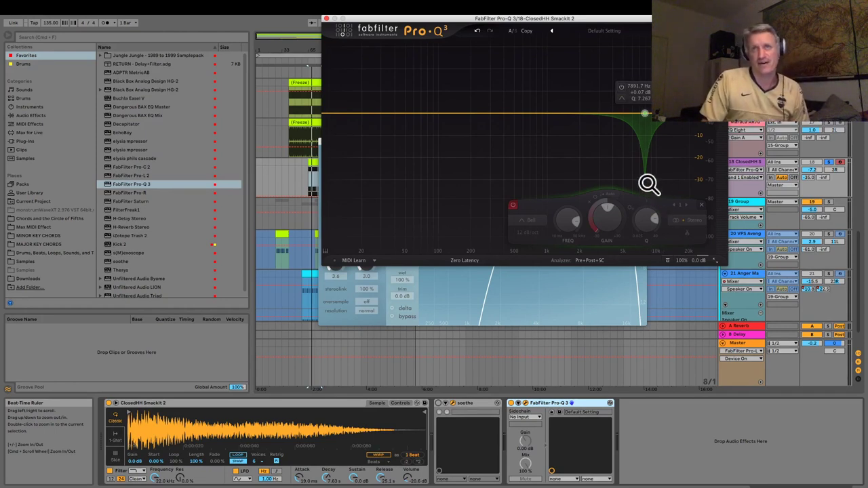
pyautogui.moveTo(647, 180); pyautogui.dragTo(649, 113)
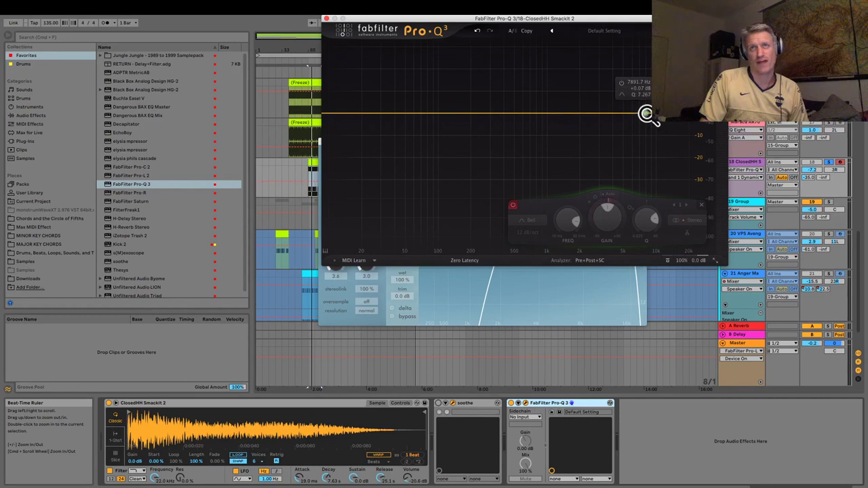
pyautogui.click(559, 404)
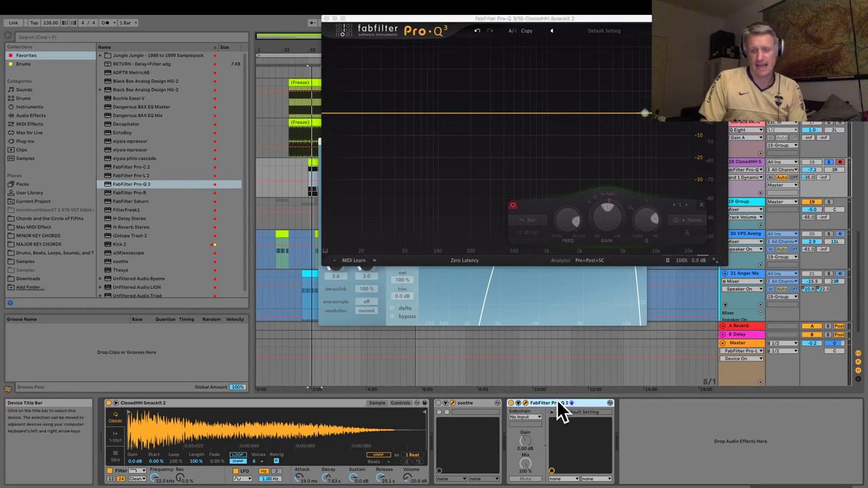
pyautogui.press('Delete')
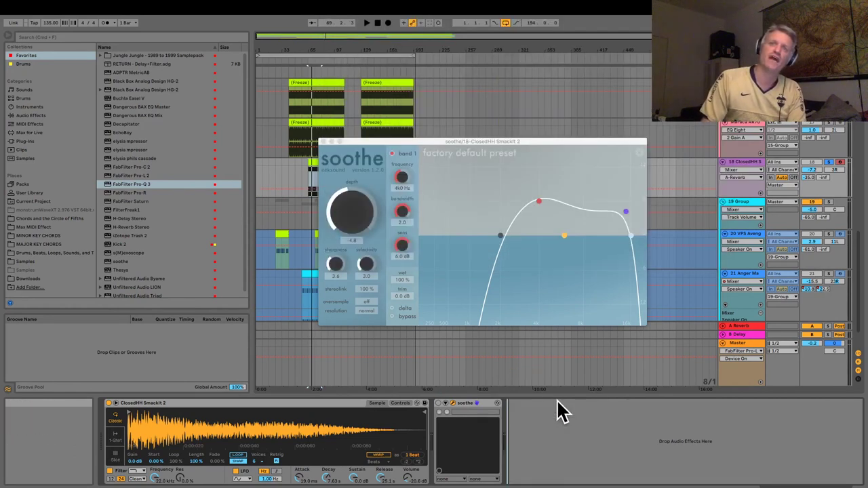
# Add EQ Eight at the end of the Master chain and shift its fourth band to about 5.6 kHz during playback.
pyautogui.click(746, 347)
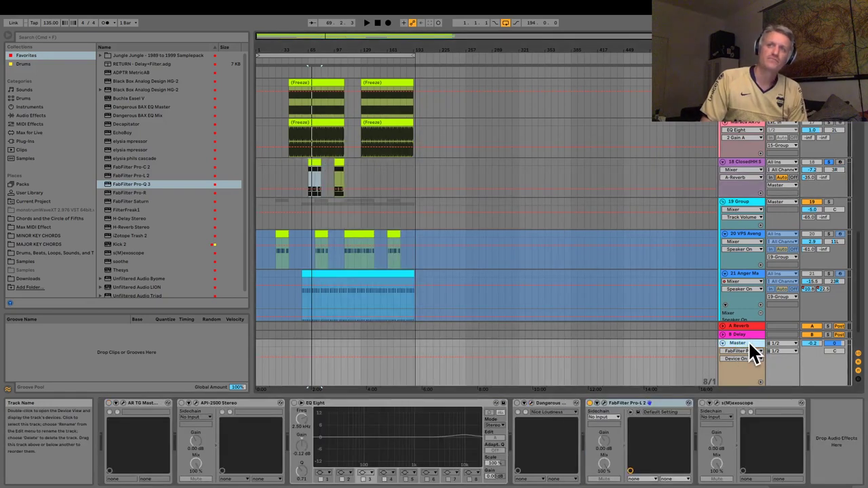
pyautogui.press('space')
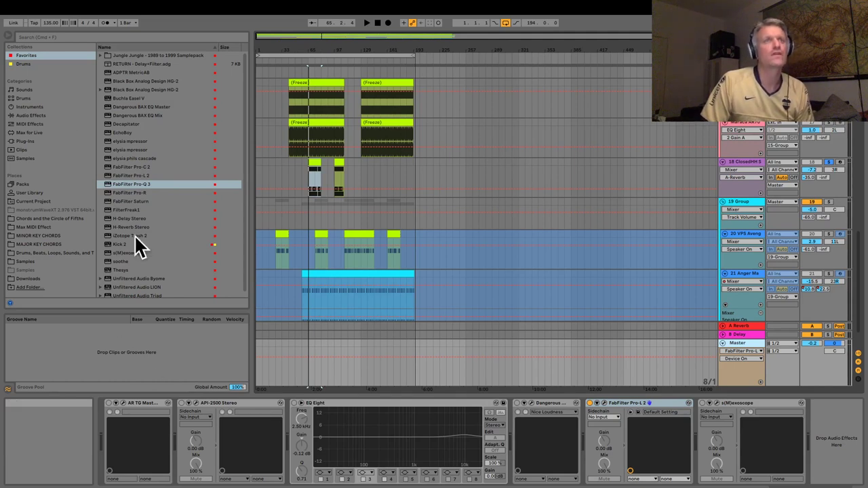
pyautogui.click(28, 115)
pyautogui.moveTo(115, 133); pyautogui.dragTo(827, 422)
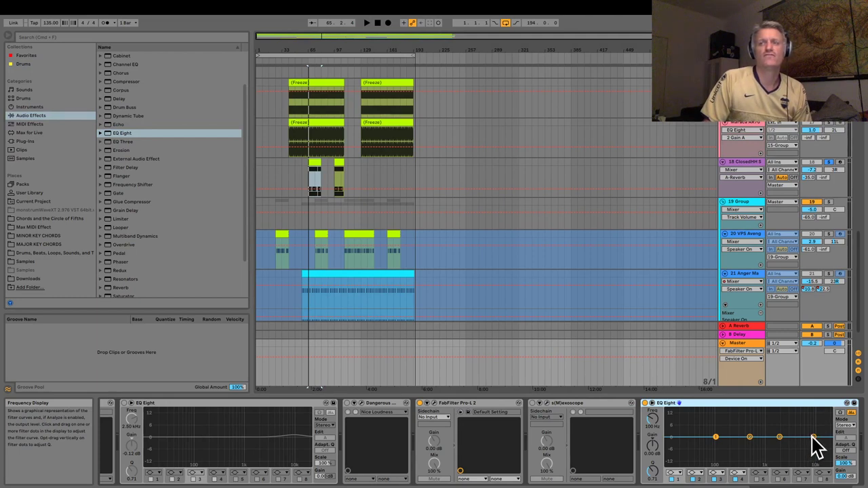
pyautogui.press('space')
pyautogui.moveTo(812, 437)
pyautogui.mouseDown()
pyautogui.moveTo(829, 410)
pyautogui.moveTo(808, 411)
pyautogui.moveTo(801, 437)
pyautogui.mouseUp()
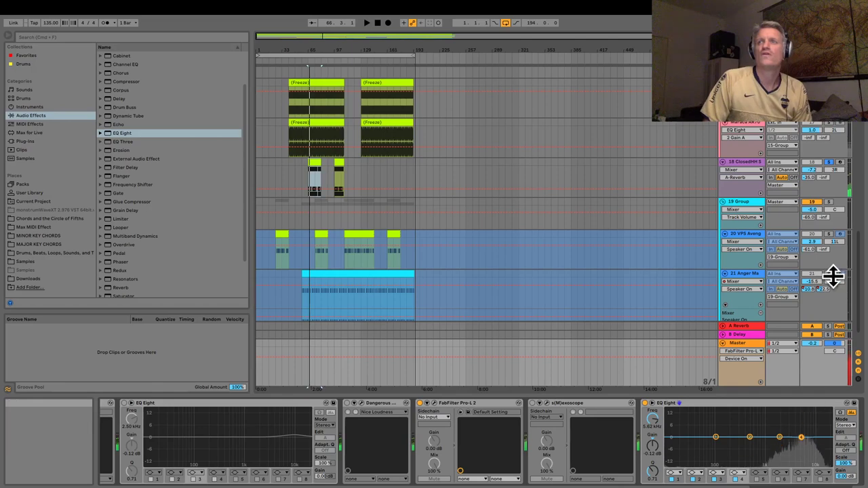
# Unsolo the closed hi-hat track and, during playback, move the Master's new EQ Eight ahead of FabFilter Pro-L 2.
pyautogui.press('space')
pyautogui.click(827, 162)
pyautogui.press('space')
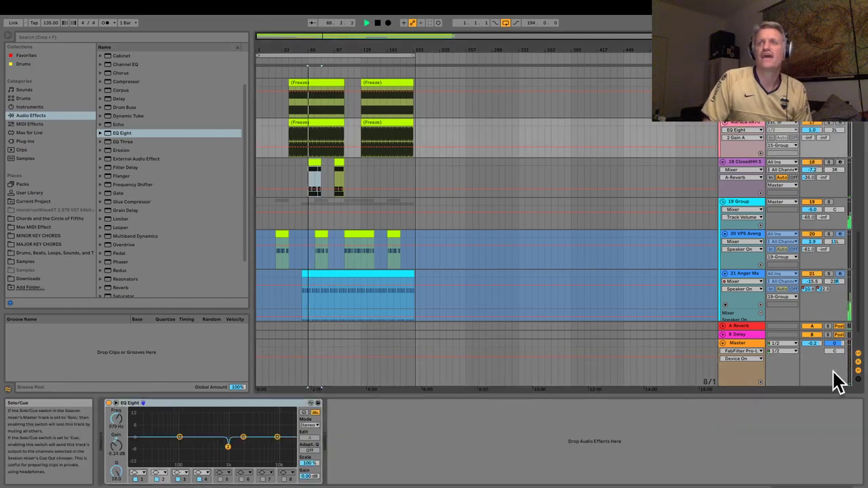
pyautogui.click(742, 343)
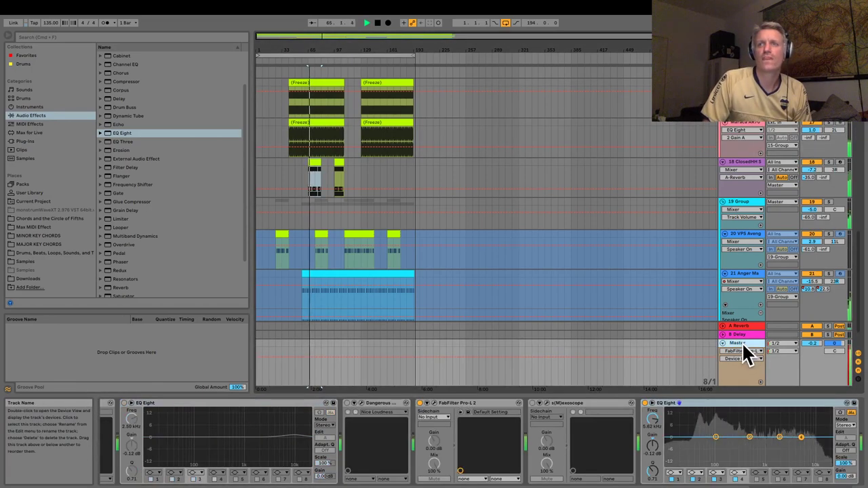
pyautogui.moveTo(779, 404); pyautogui.dragTo(411, 411)
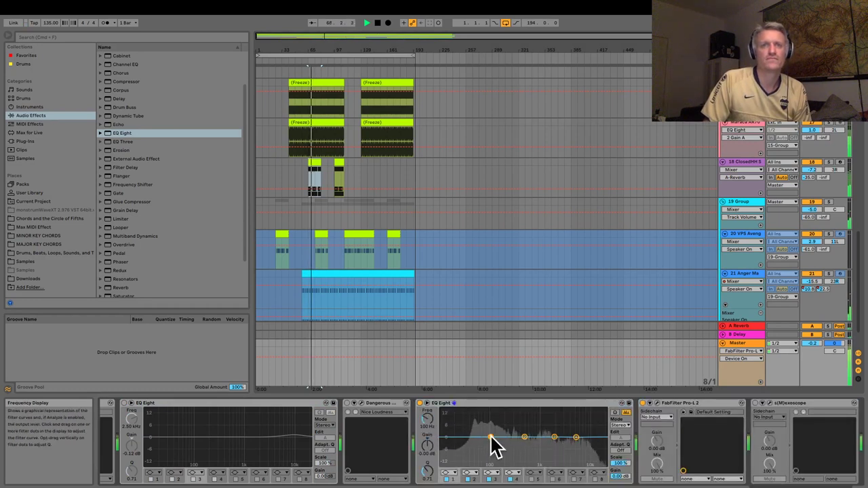
# Narrow band 1 of the Master's EQ Eight to Q 18 and boost it 15 dB at about 310 Hz.
pyautogui.moveTo(429, 473); pyautogui.dragTo(431, 407)
pyautogui.moveTo(491, 437); pyautogui.dragTo(514, 409)
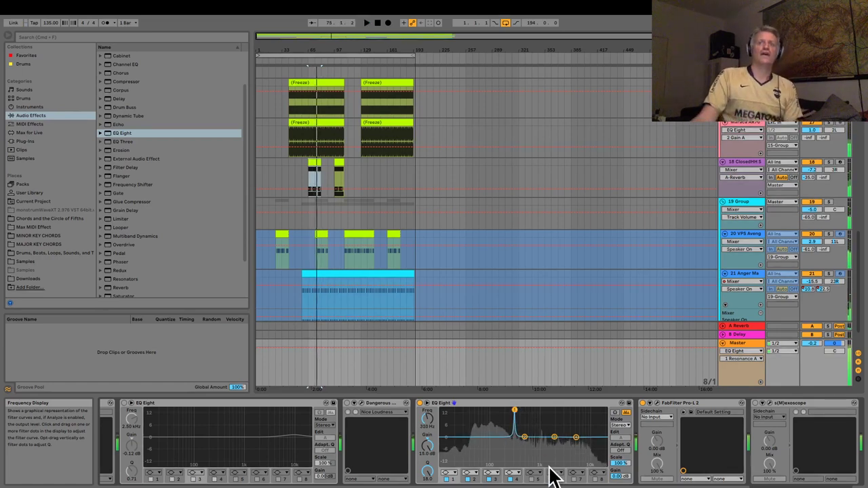
pyautogui.press('space')
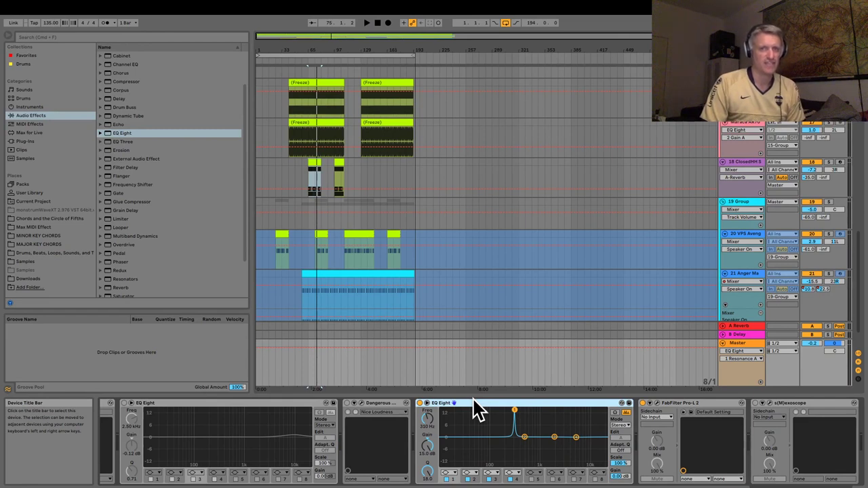
# Sweep the narrow 15 dB boost across the low mids during playback, and return it to about 310 Hz.
pyautogui.press('space')
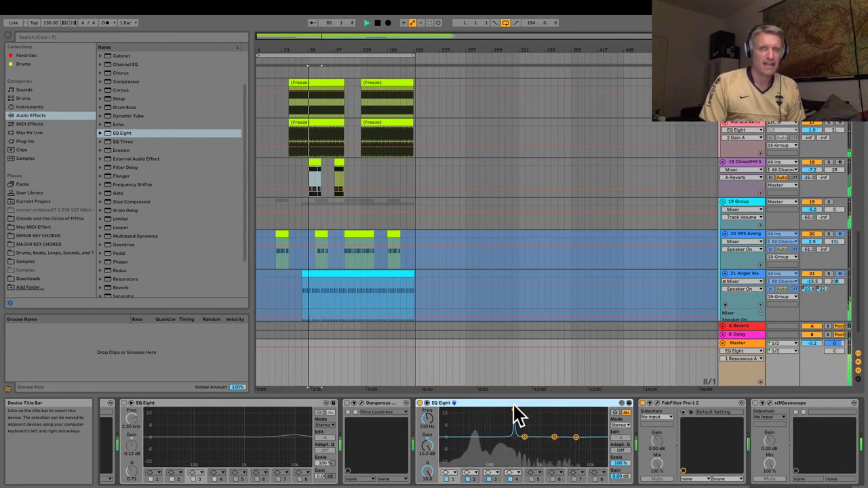
pyautogui.moveTo(513, 407); pyautogui.dragTo(449, 443)
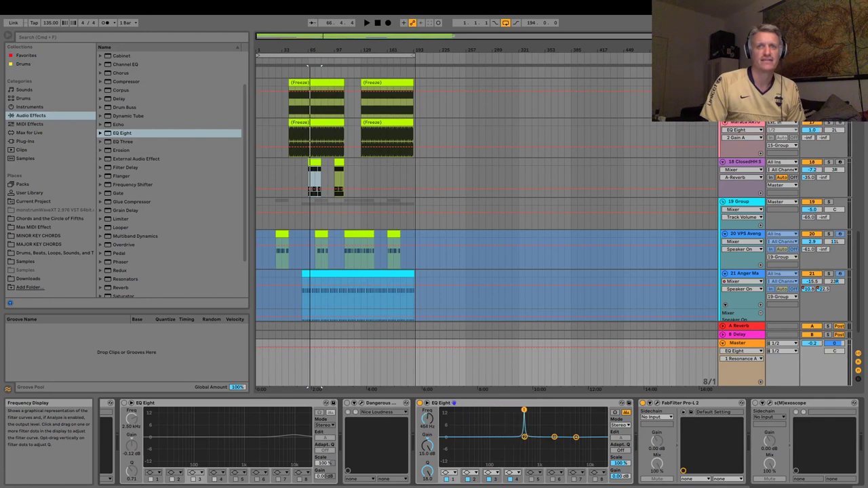
pyautogui.press('space')
pyautogui.moveTo(509, 409)
pyautogui.mouseDown()
pyautogui.moveTo(471, 410)
pyautogui.moveTo(514, 410)
pyautogui.mouseUp()
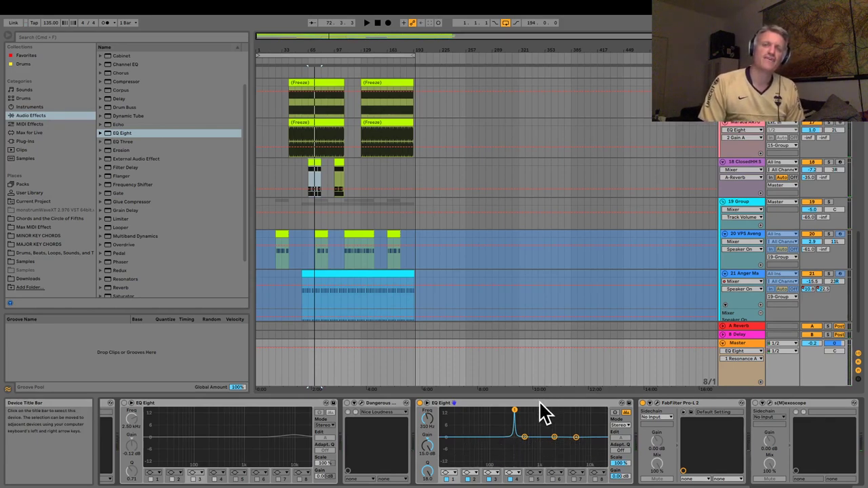
pyautogui.press('space')
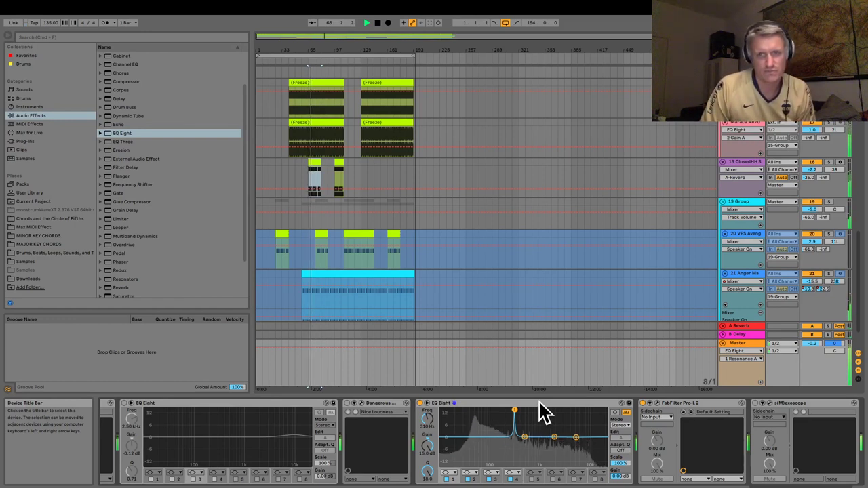
# Cut the EQ Eight with the narrow boost out of the Master chain for pasting.
pyautogui.click(538, 402)
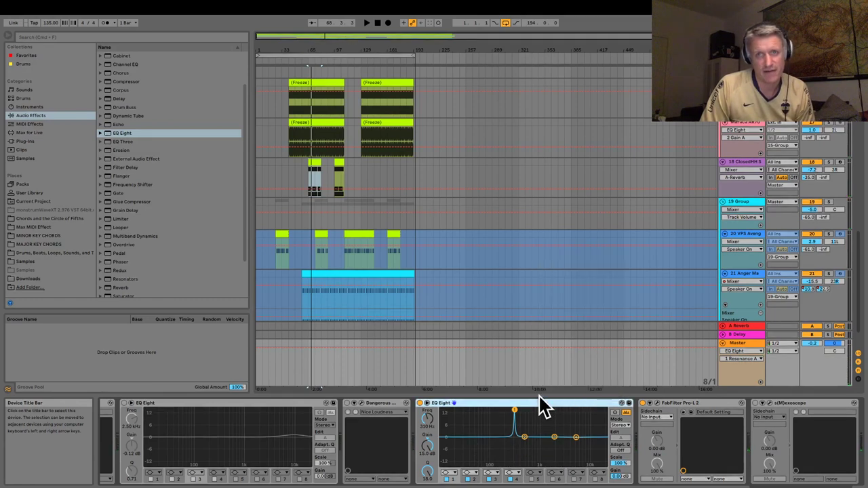
pyautogui.rightClick(538, 403)
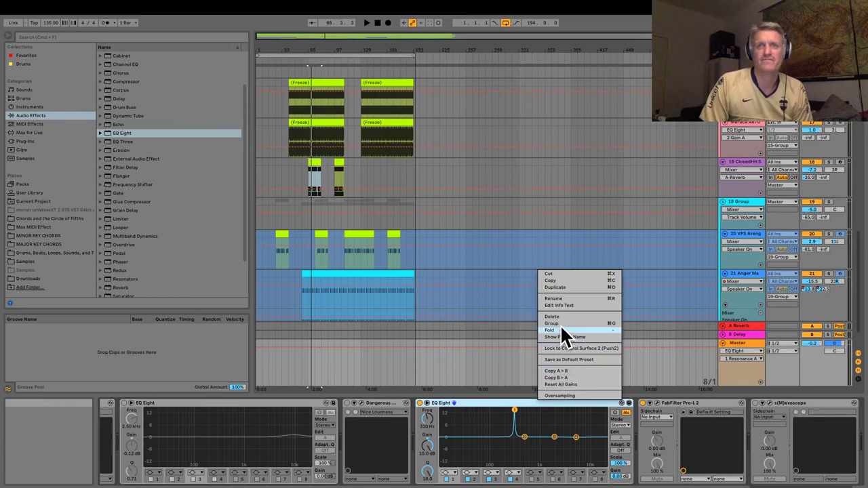
pyautogui.click(556, 273)
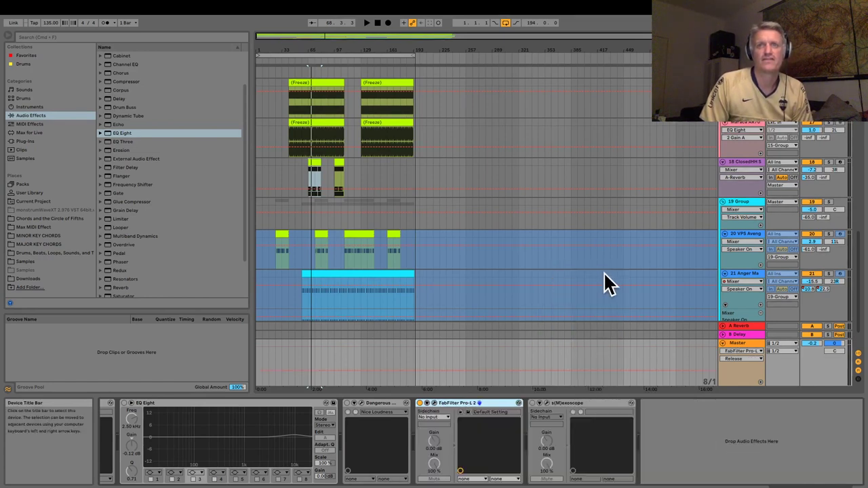
# Audition soloed tracks during playback, and solo 10 Group.
pyautogui.scroll(3, 748, 209)
pyautogui.scroll(2, 748, 209)
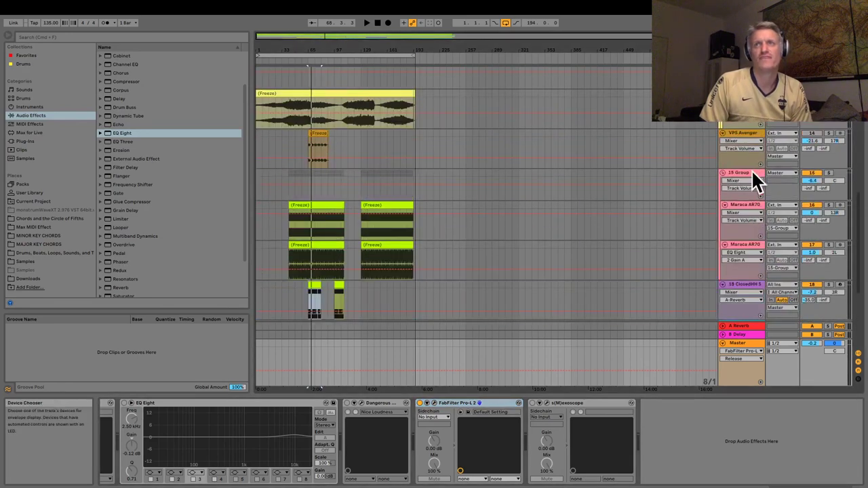
pyautogui.press('space')
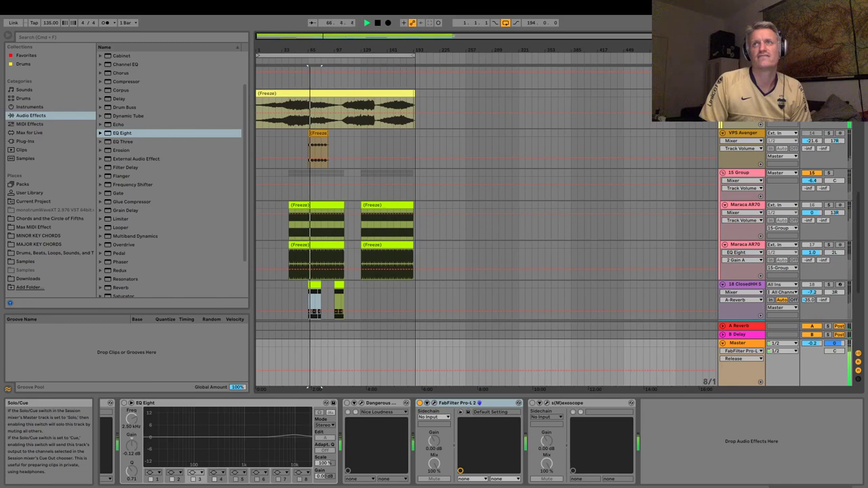
pyautogui.scroll(3, 834, 144)
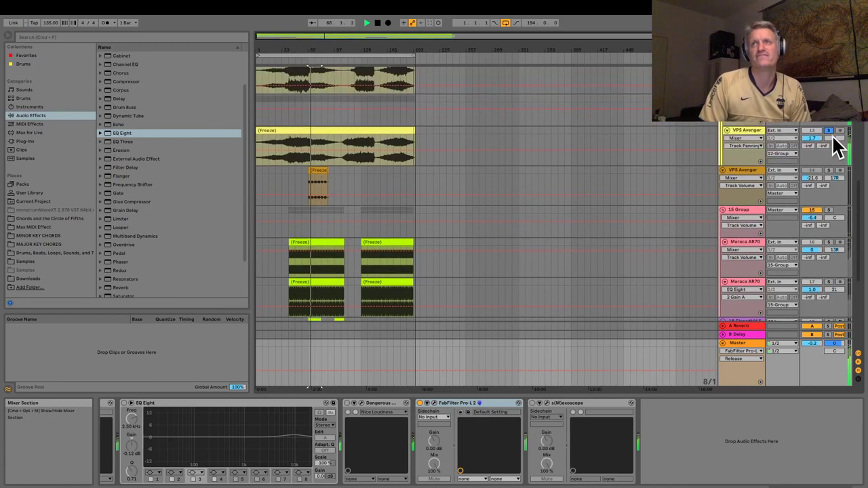
pyautogui.scroll(5, 832, 140)
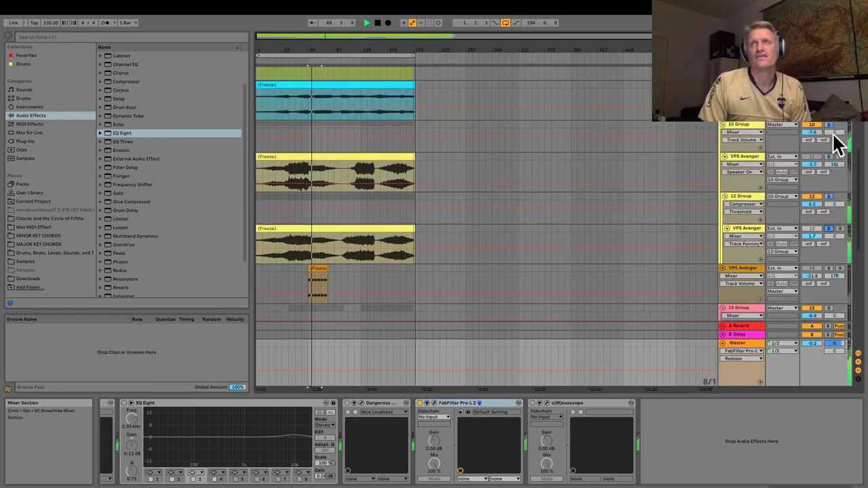
pyautogui.click(829, 122)
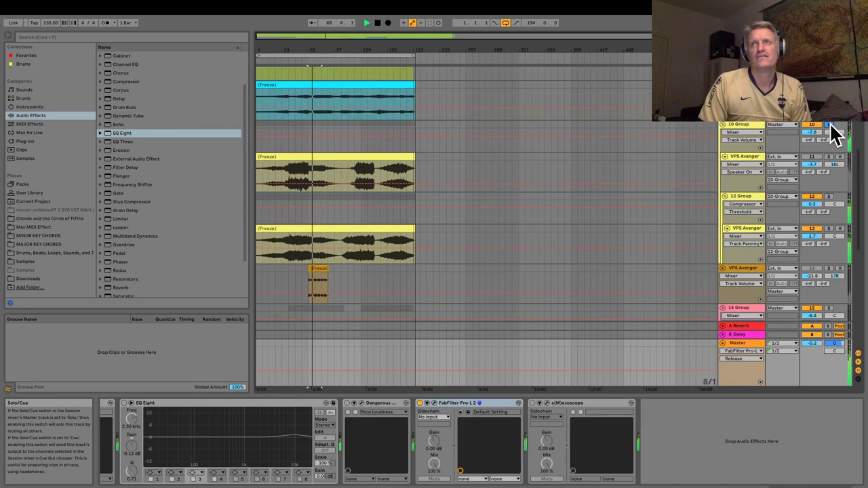
pyautogui.click(745, 123)
pyautogui.rightClick(556, 415)
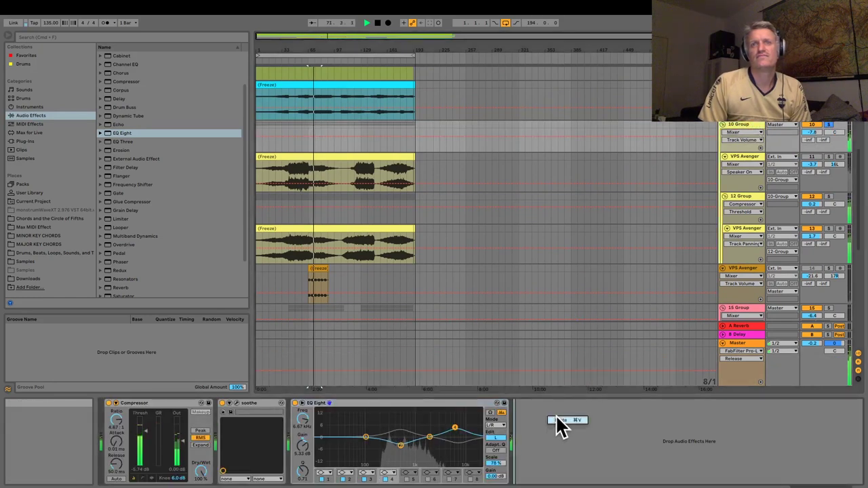
pyautogui.click(561, 420)
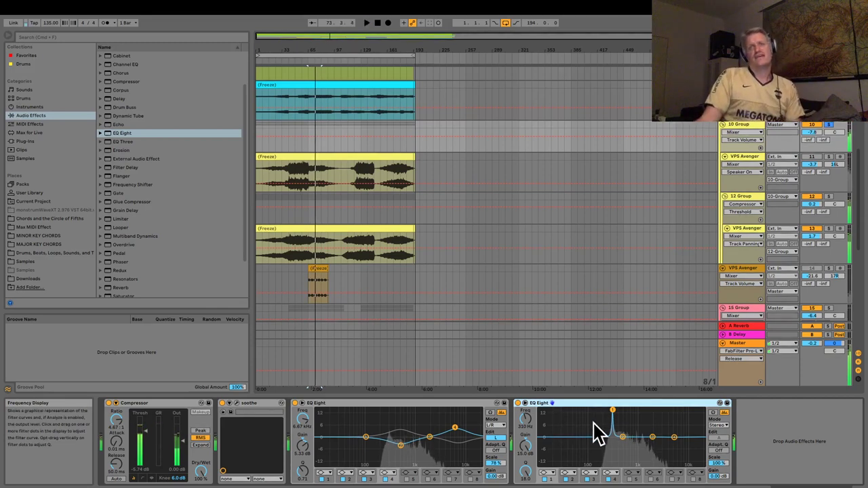
pyautogui.press('space')
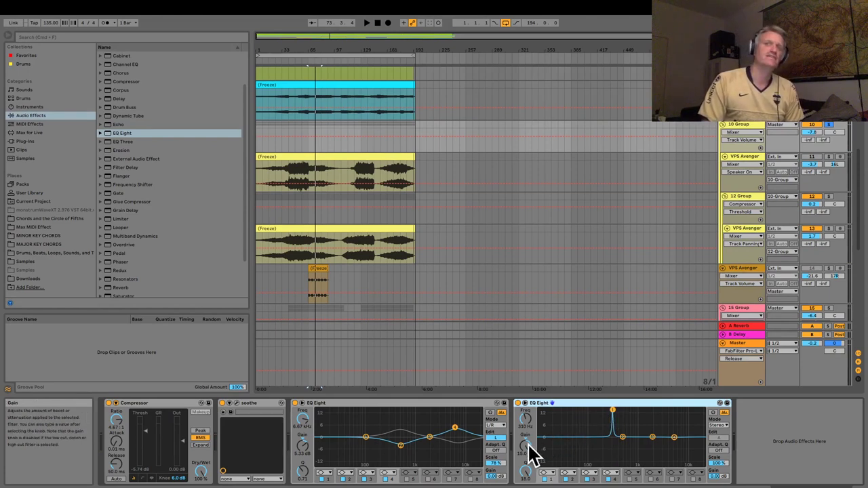
# Turn the narrow 310 Hz boost on 10 Group into a cut of about -5.2 dB and play it back.
pyautogui.moveTo(527, 449); pyautogui.dragTo(527, 470)
pyautogui.press('space')
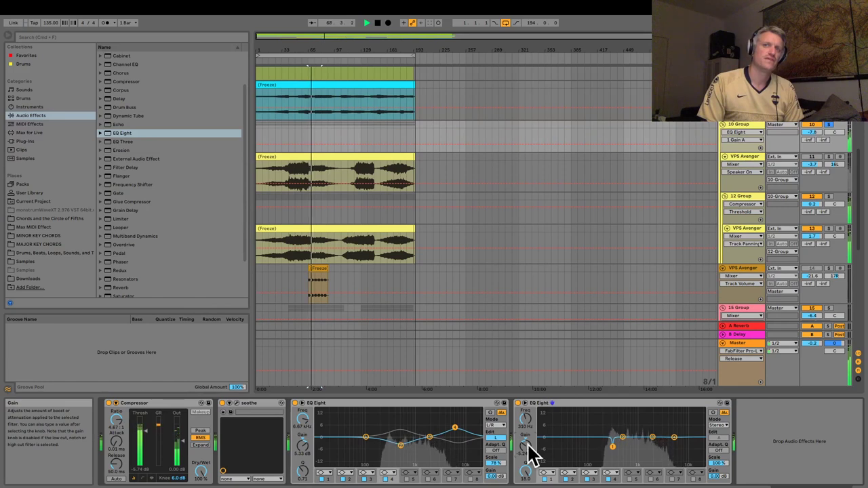
pyautogui.press('space')
# Insert a fresh EQ Eight before FabFilter Pro-L 2 on the Master track and play the full mix through it.
pyautogui.click(734, 343)
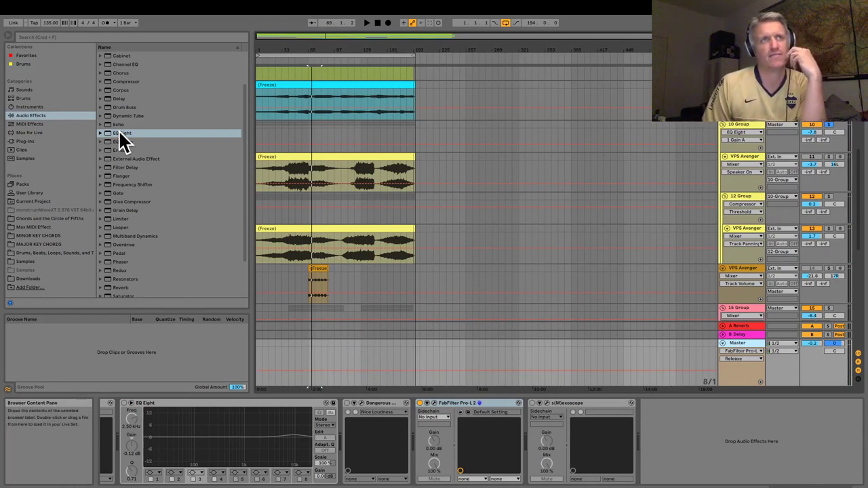
pyautogui.moveTo(120, 133); pyautogui.dragTo(421, 425)
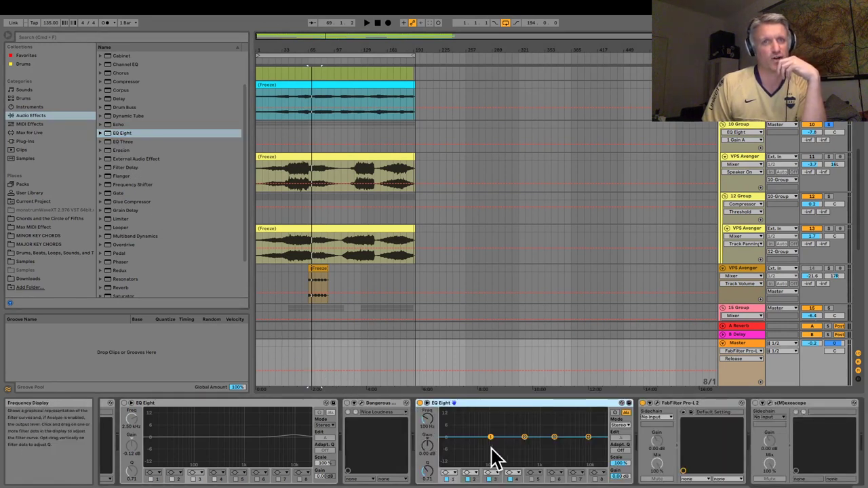
pyautogui.press('space')
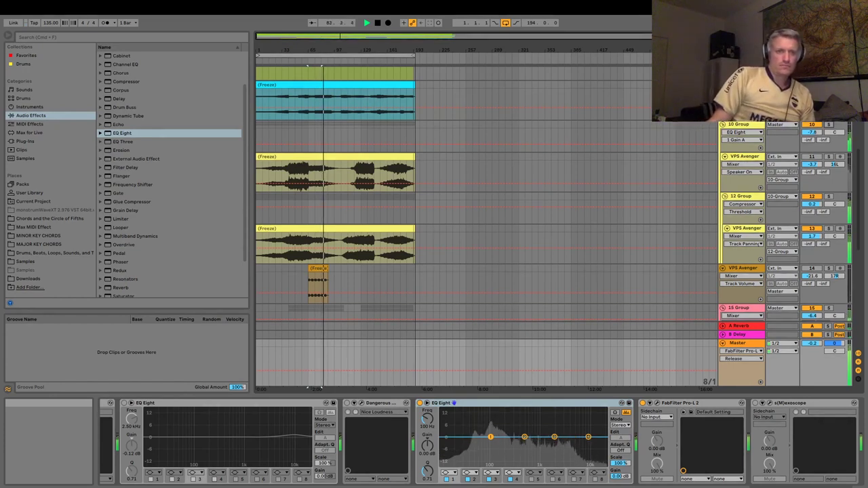
pyautogui.press('space')
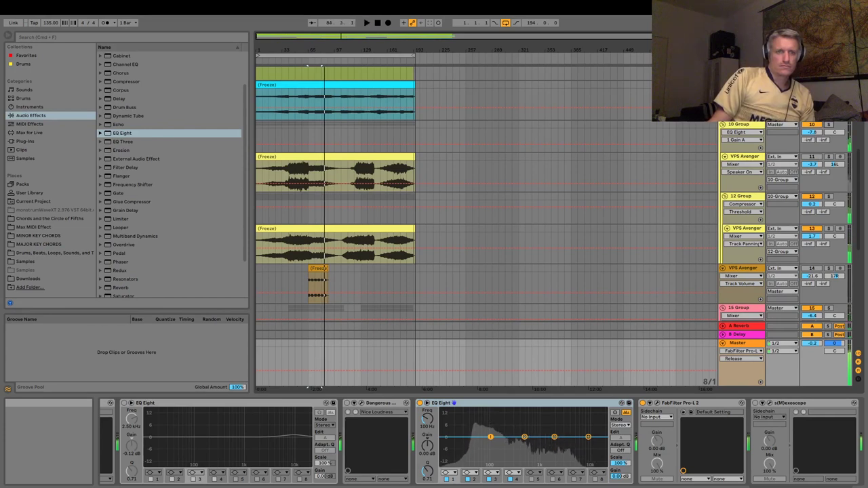
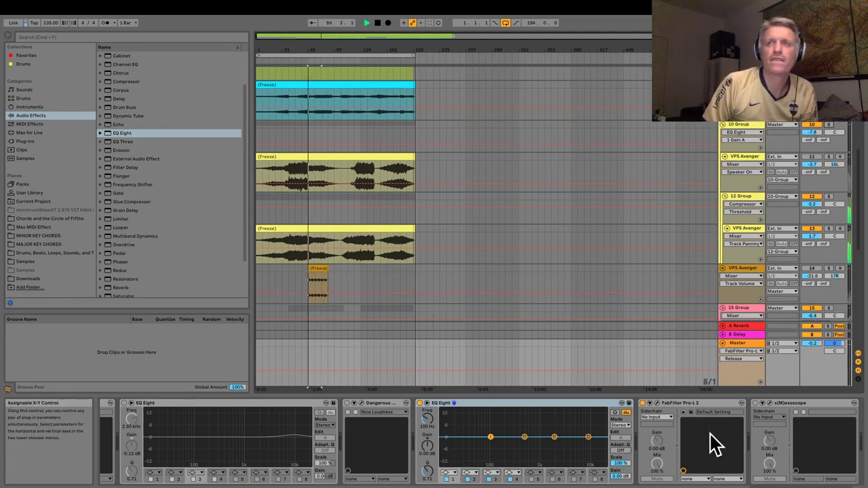
pyautogui.press('space')
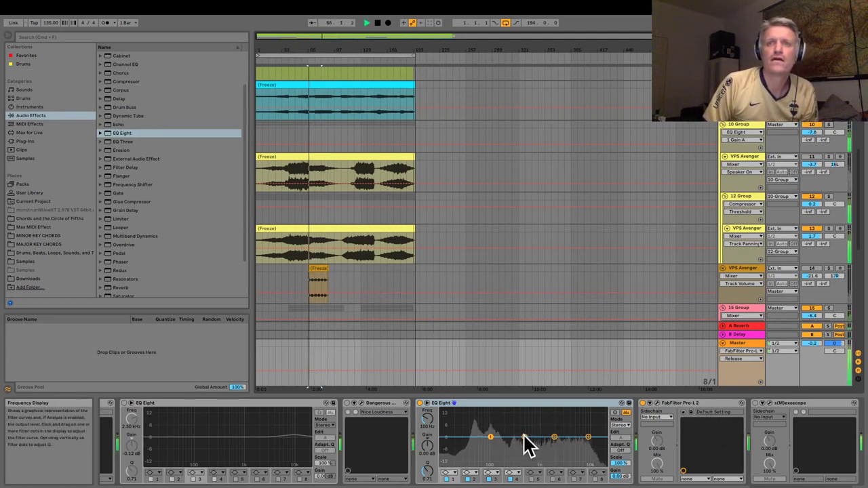
# Shape band 2 of the Master track's new EQ Eight into a narrow boost with Q 17.3 and 15 dB gain, auditioning it.
pyautogui.moveTo(526, 439); pyautogui.dragTo(523, 428)
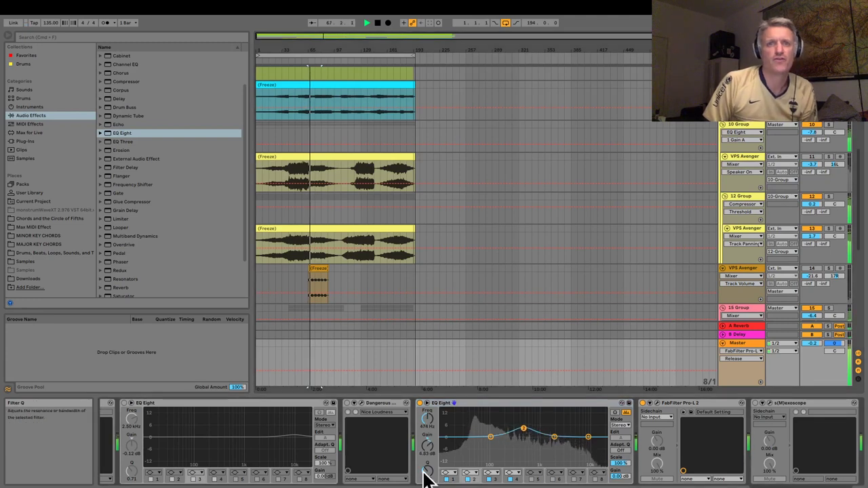
pyautogui.moveTo(426, 471); pyautogui.dragTo(426, 413)
pyautogui.press('space')
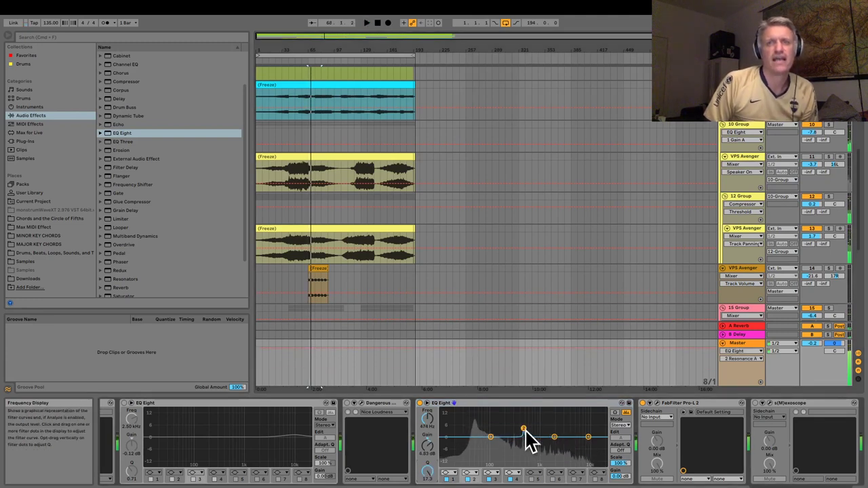
pyautogui.moveTo(523, 429); pyautogui.dragTo(512, 412)
pyautogui.press('space')
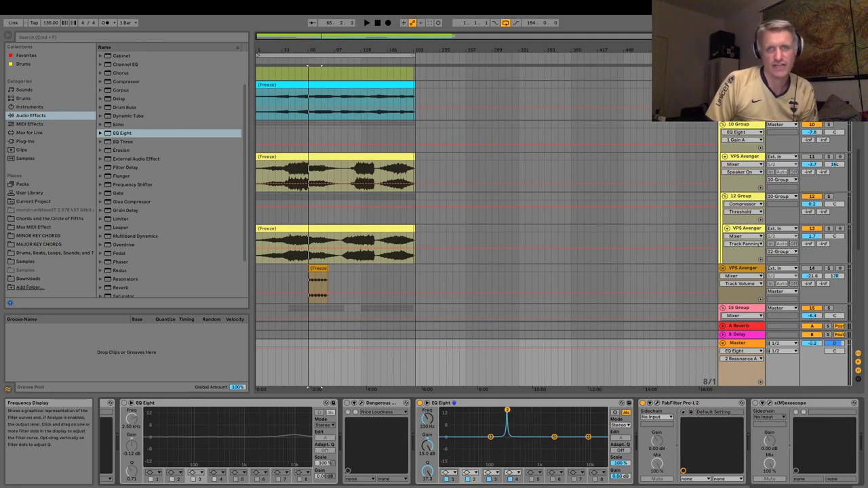
# Sweep the narrow boost up to about 900 Hz during playback, and stop playback there.
pyautogui.press('space')
pyautogui.moveTo(507, 409); pyautogui.dragTo(537, 410)
pyautogui.press('space')
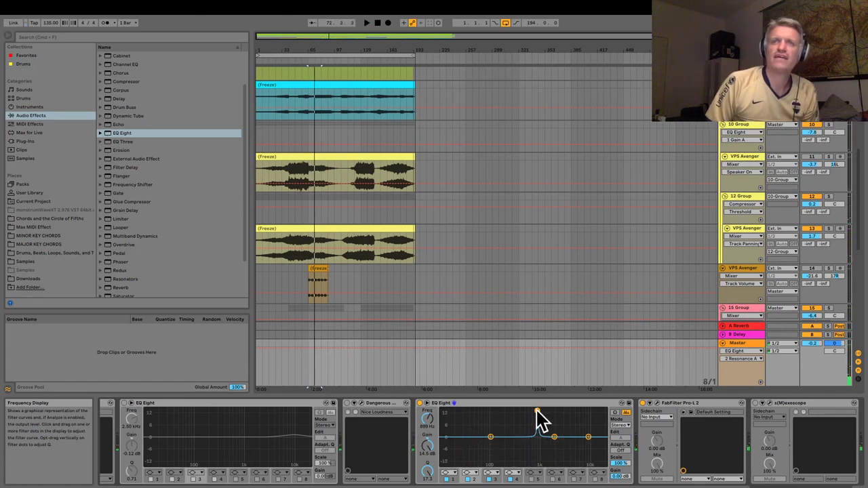
# Solo the Maraca AR70 track 17, play it back and show its device chain.
pyautogui.scroll(5, 612, 285)
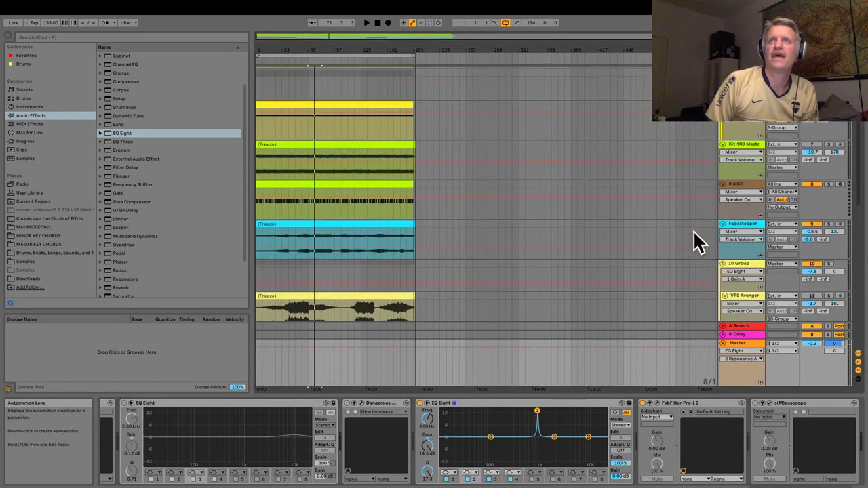
pyautogui.scroll(-3, 701, 202)
pyautogui.scroll(-1, 784, 225)
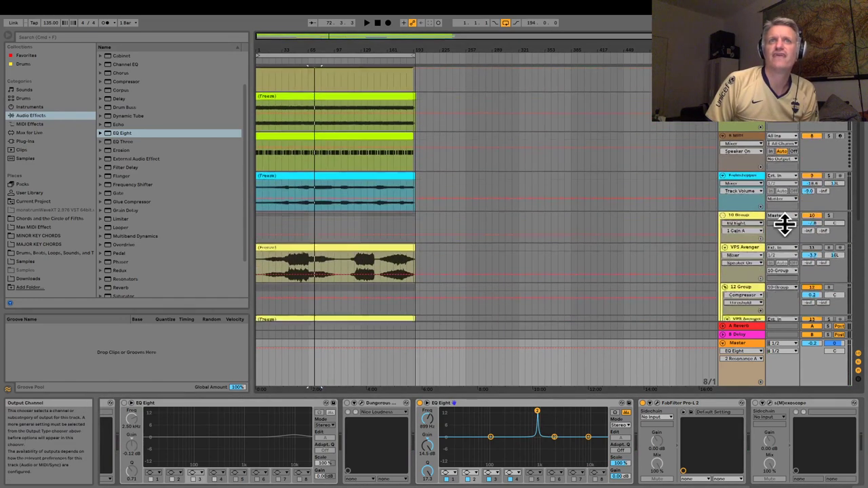
pyautogui.scroll(-5, 785, 225)
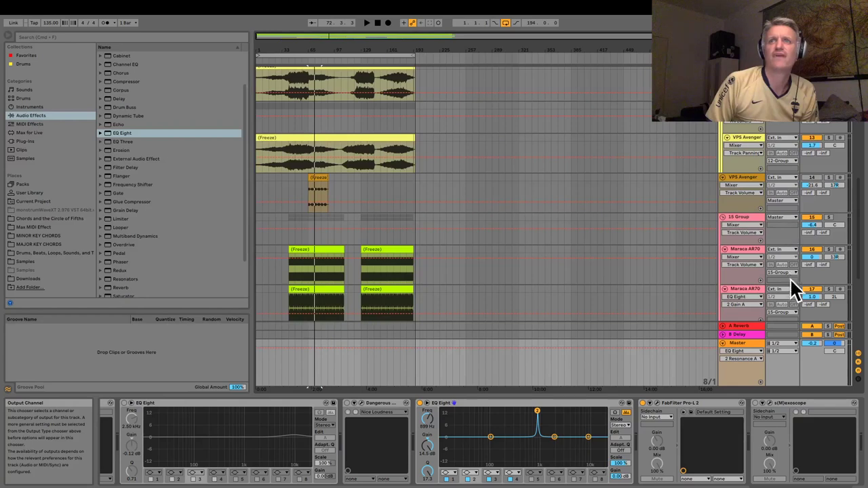
pyautogui.click(828, 287)
pyautogui.press('space')
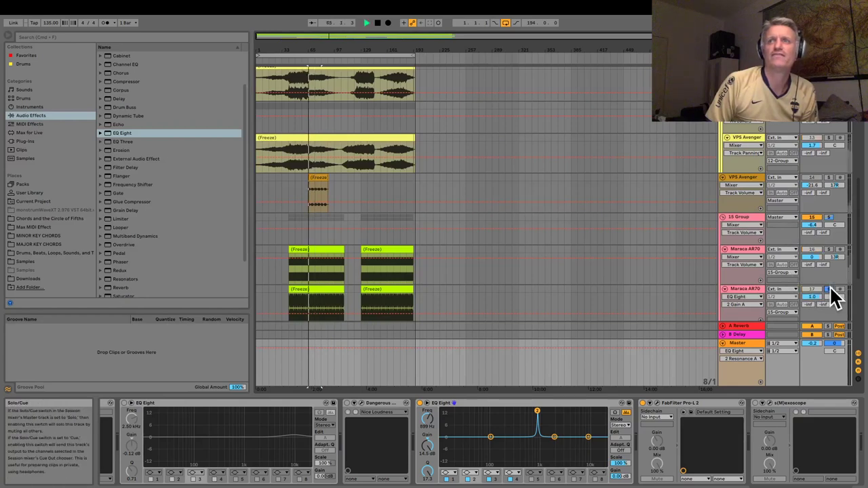
pyautogui.click(741, 288)
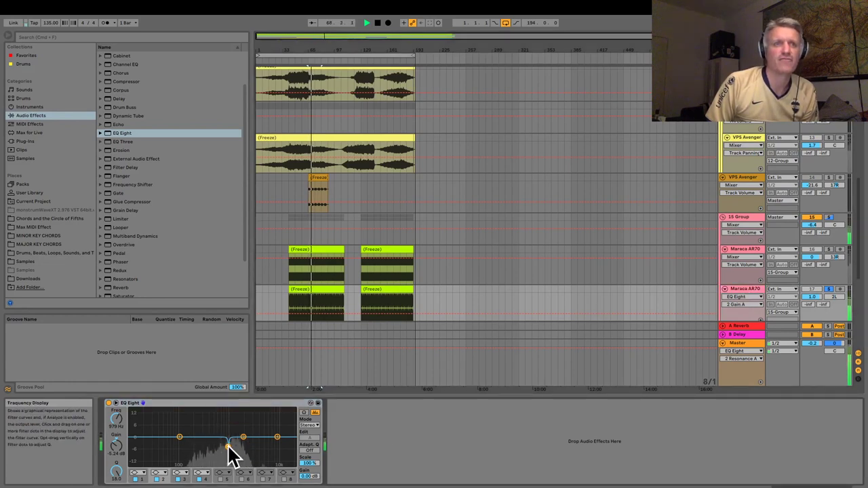
# Deepen and widen the Maraca track 17 EQ Eight cut to about -10.5 dB at 958 Hz with Q 4.62.
pyautogui.moveTo(227, 446); pyautogui.dragTo(227, 448)
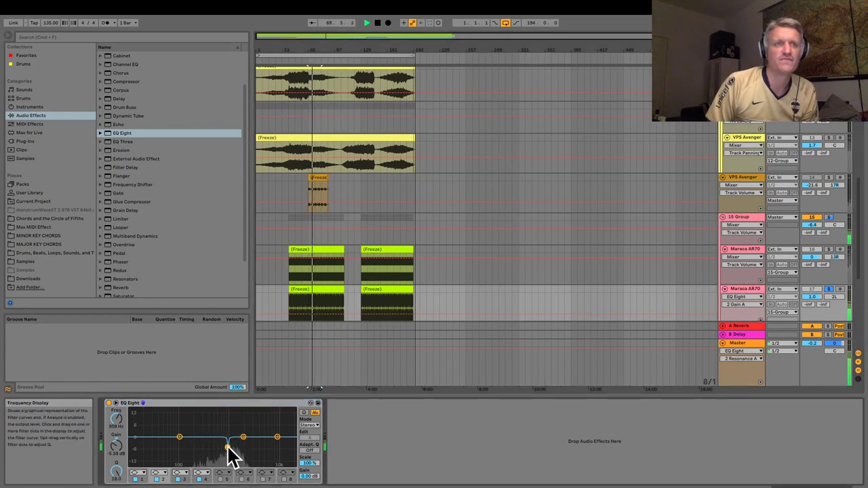
pyautogui.moveTo(118, 446); pyautogui.dragTo(118, 471)
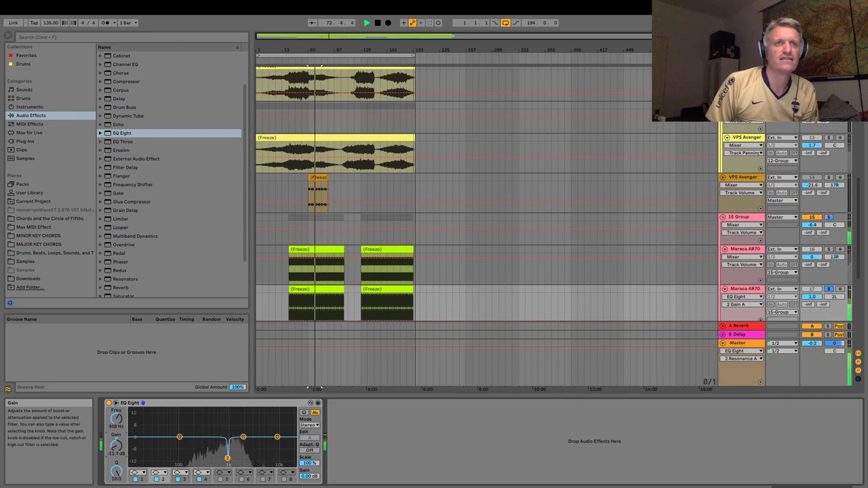
pyautogui.moveTo(118, 470); pyautogui.dragTo(120, 487)
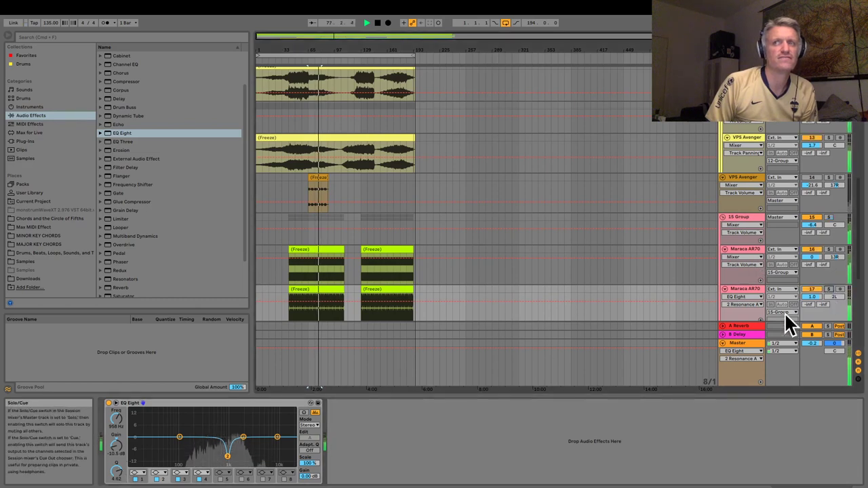
# Deactivate the sweeping EQ Eight on the Master track.
pyautogui.click(741, 343)
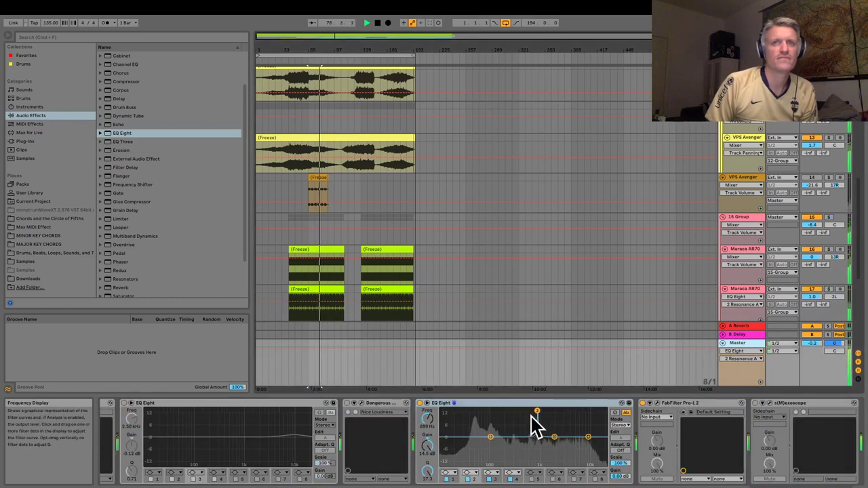
pyautogui.click(419, 403)
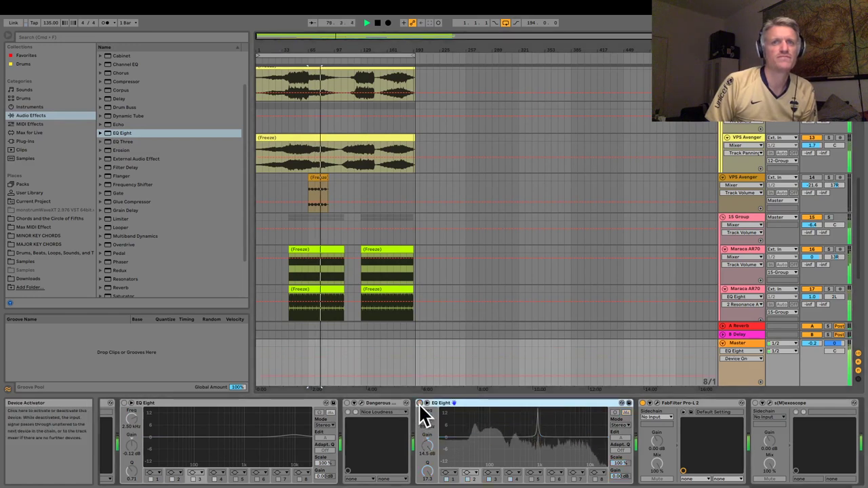
# Adjust the Maraca track 17 EQ Eight cut to about -5.6 dB at 918 Hz and play the full mix.
pyautogui.click(752, 292)
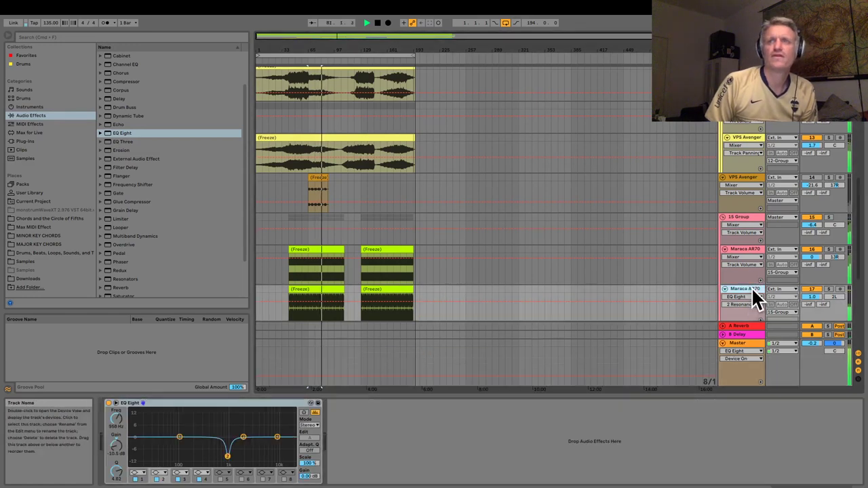
pyautogui.click(228, 456)
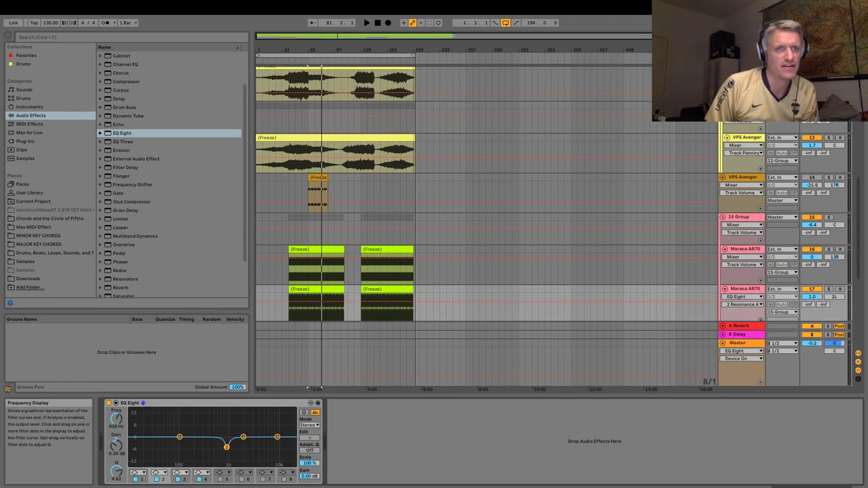
pyautogui.press('space')
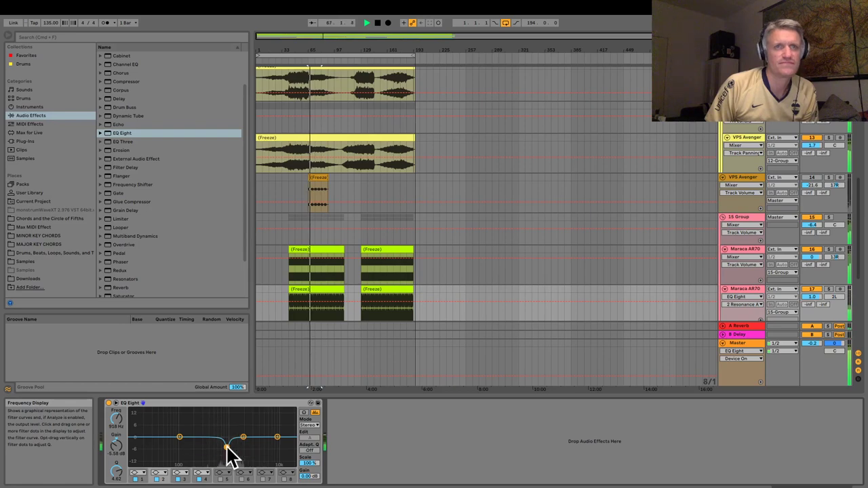
pyautogui.click(742, 289)
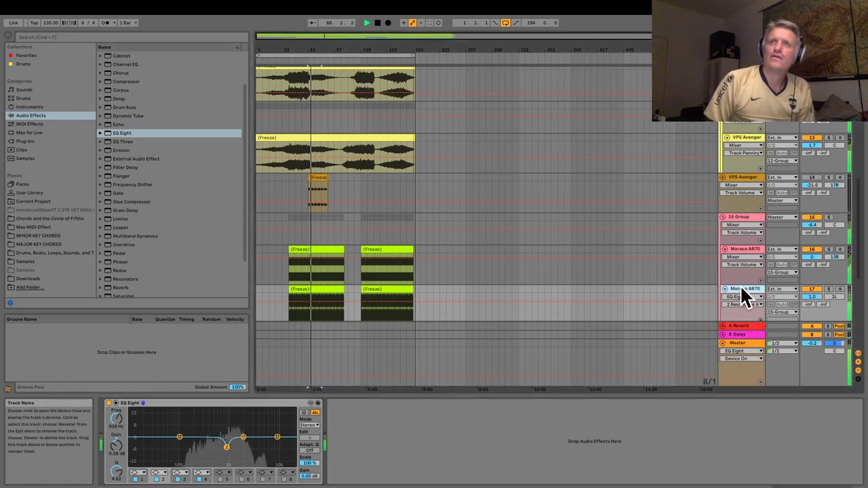
pyautogui.scroll(-4, 741, 285)
pyautogui.click(741, 285)
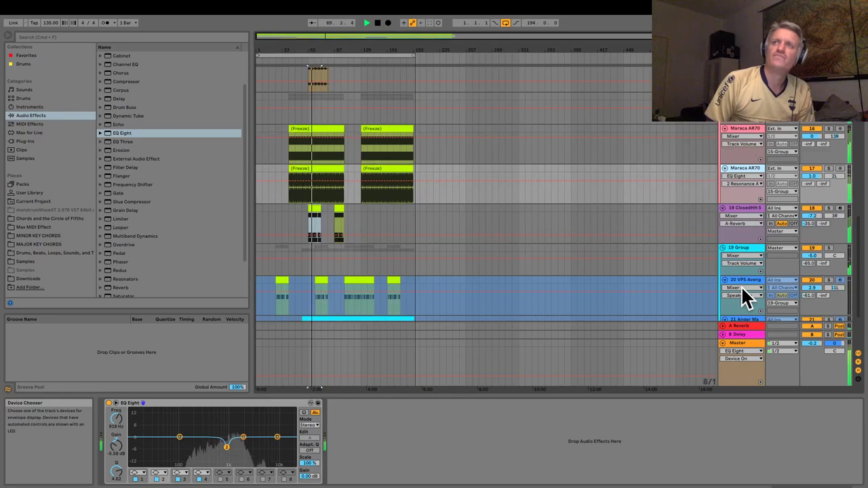
pyautogui.scroll(-3, 740, 286)
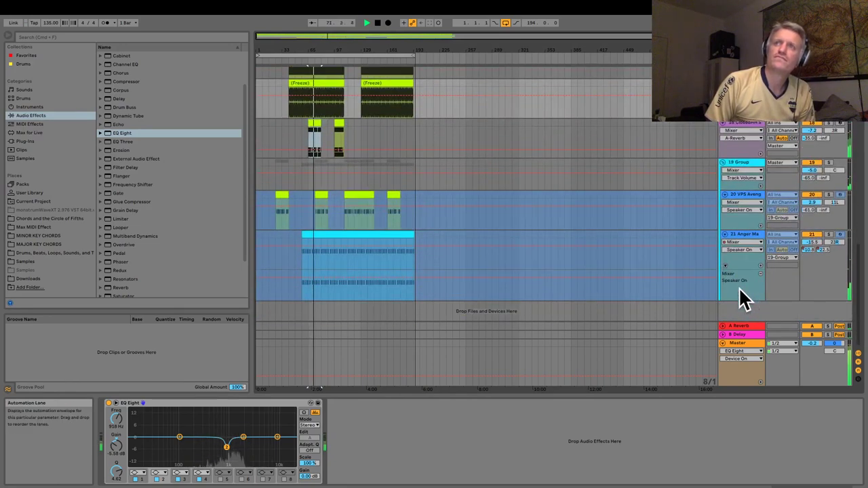
pyautogui.scroll(5, 740, 299)
pyautogui.scroll(-2, 740, 298)
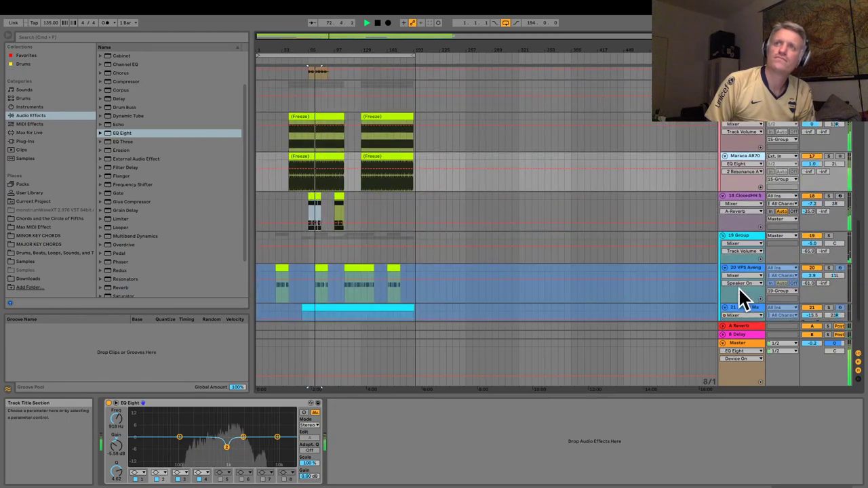
pyautogui.scroll(-1, 740, 298)
pyautogui.click(746, 213)
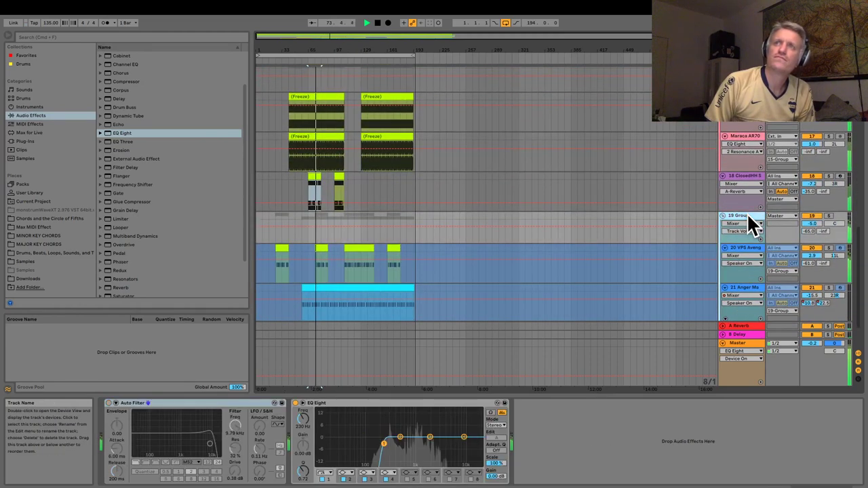
pyautogui.scroll(-2, 744, 214)
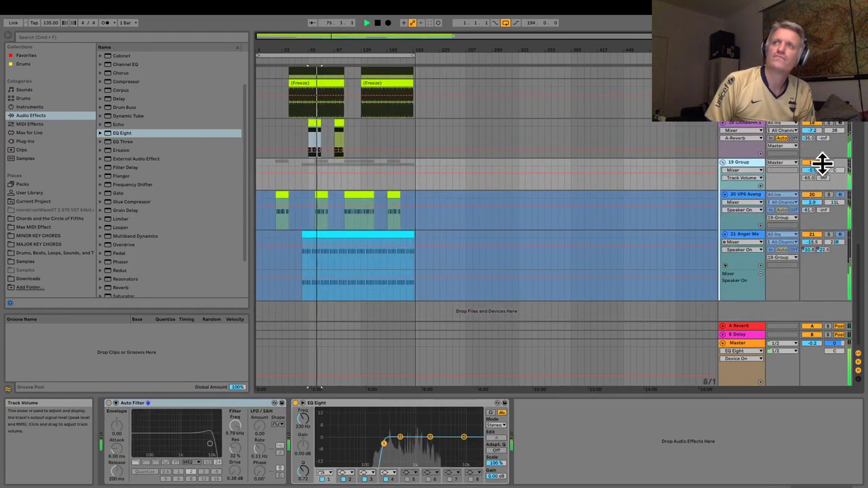
pyautogui.click(828, 162)
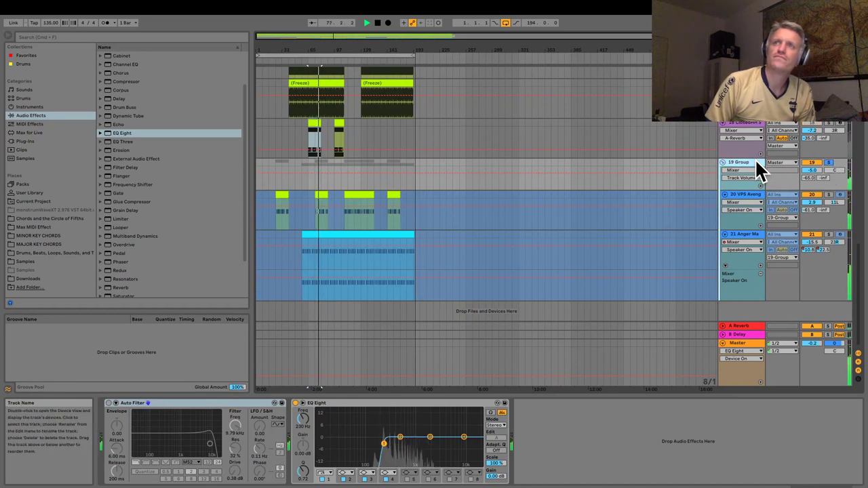
# Audition 21 Anger Management soloed, inspect the EQ Eight at the end of its device chain, and turn the solo off.
pyautogui.click(828, 234)
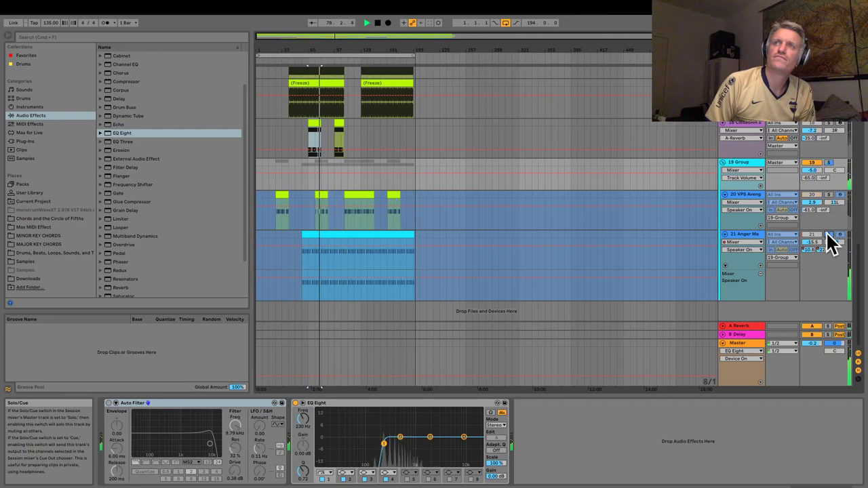
pyautogui.click(741, 235)
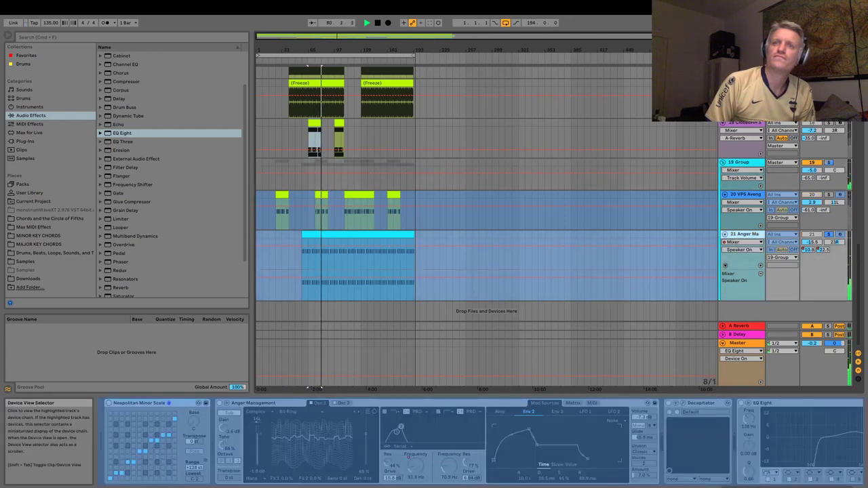
pyautogui.click(759, 487)
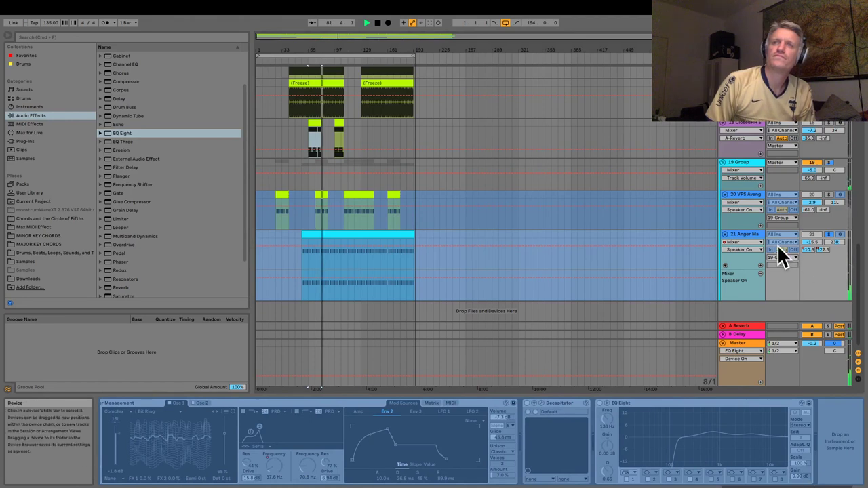
pyautogui.click(814, 233)
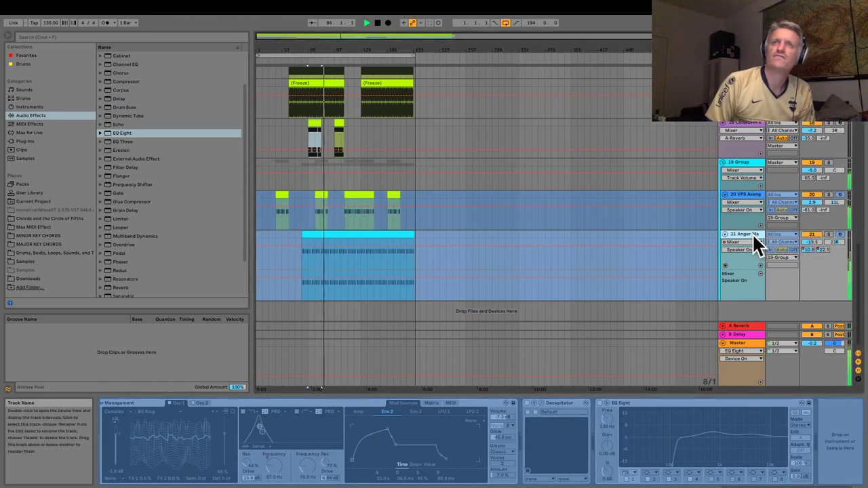
# Try unfreezing the 21 Anger Management track and playing it back, and undo the unfreeze.
pyautogui.press('space')
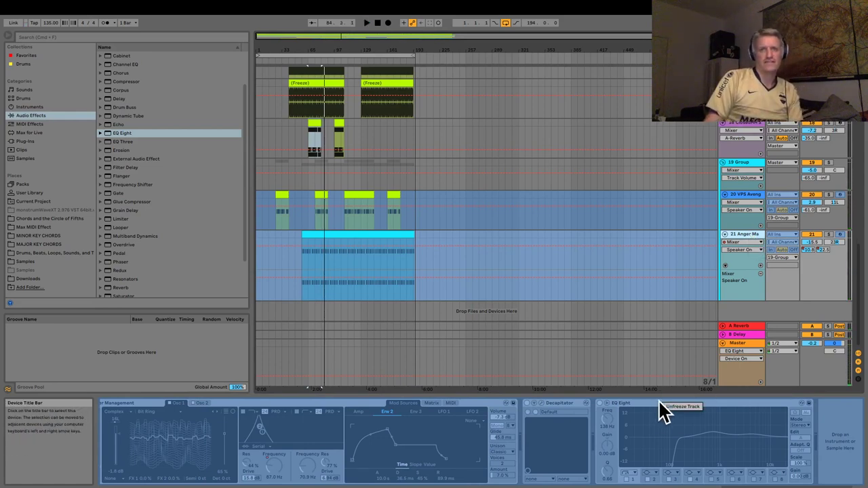
pyautogui.press('space')
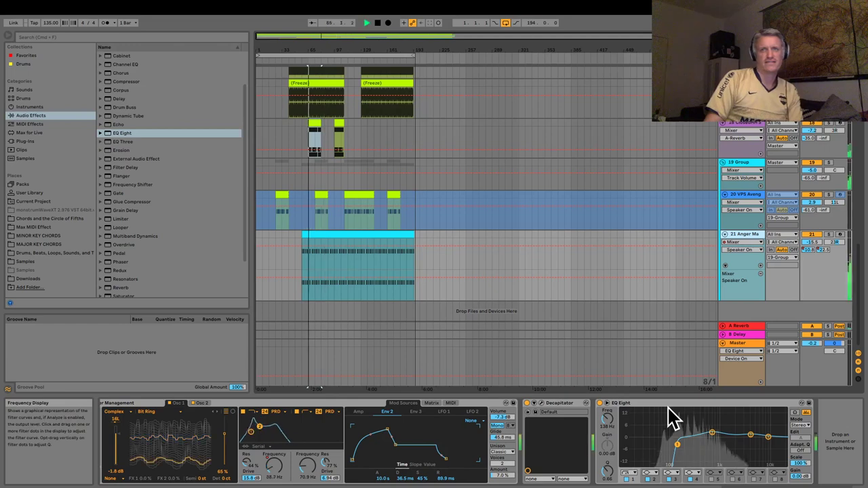
pyautogui.press('space')
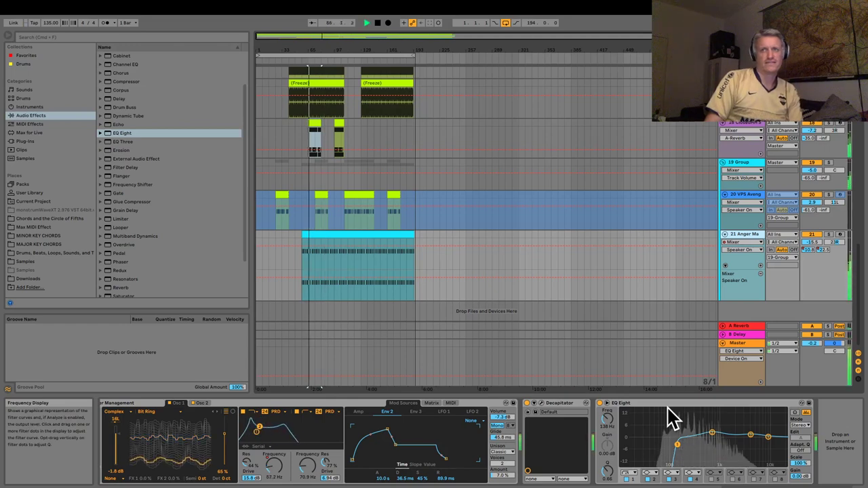
pyautogui.press('super+z')
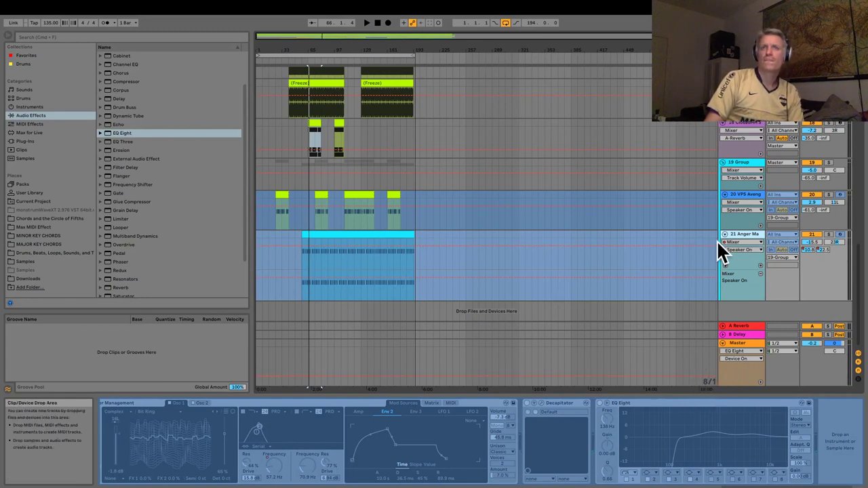
# Solo 21 Anger Management during playback, and show its mixer channel in Session View.
pyautogui.press('space')
pyautogui.click(827, 234)
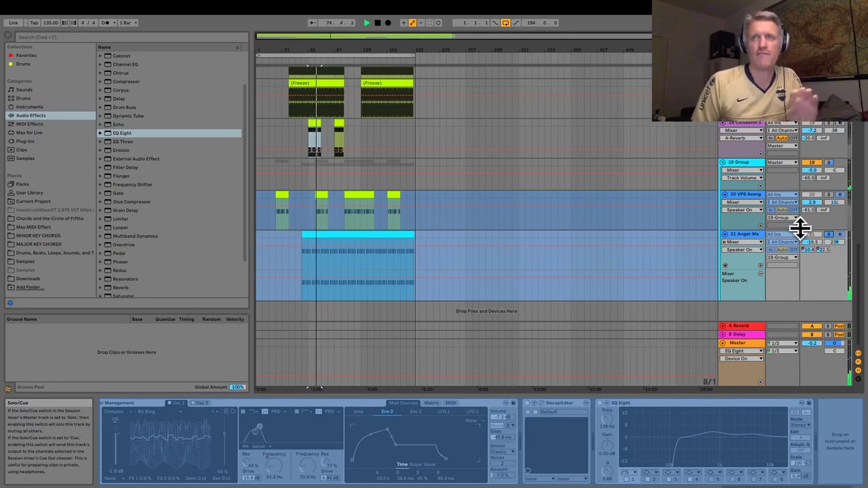
pyautogui.press('Tab')
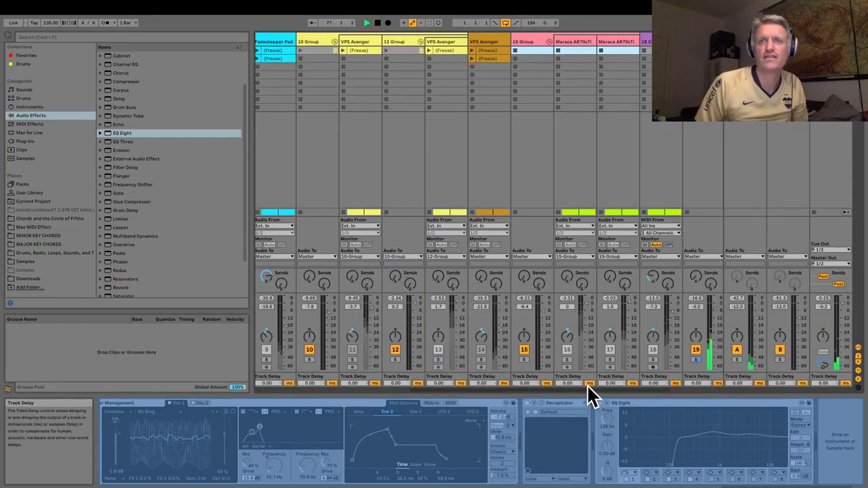
pyautogui.hscroll(3, 610, 385)
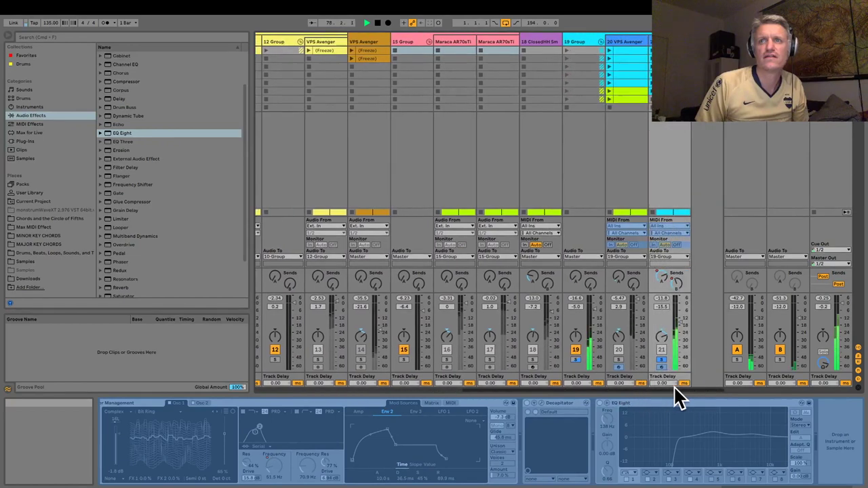
# Turn off the solo on 21 Anger Management and set its track volume to -13.6 dB while listening to the full mix.
pyautogui.moveTo(688, 339); pyautogui.dragTo(680, 318)
pyautogui.click(657, 360)
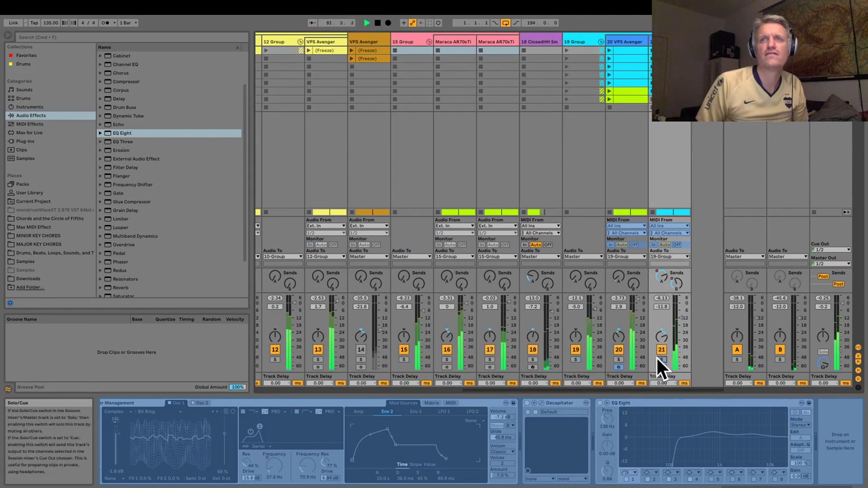
pyautogui.moveTo(678, 325); pyautogui.dragTo(678, 319)
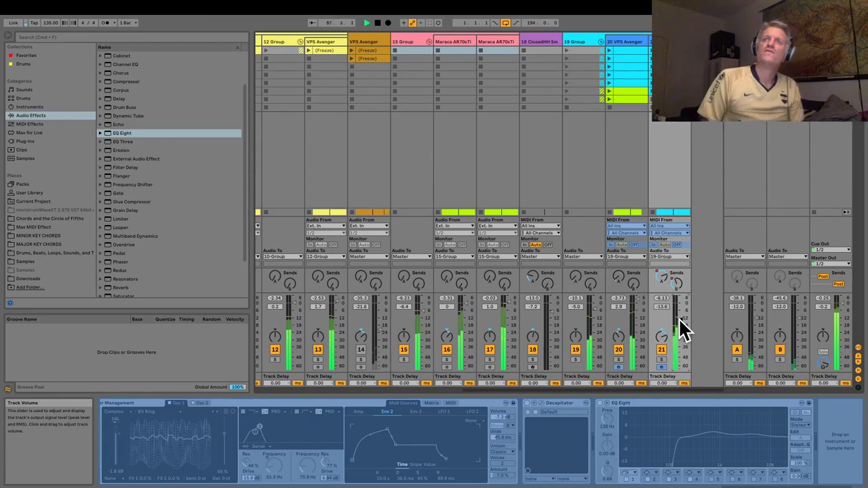
pyautogui.press('space')
# Go back to the first tracks and show the device chains of 1 Group, the 909 kick, 3 ClosedHH and 4 Kick 2.
pyautogui.moveTo(468, 390); pyautogui.dragTo(112, 388)
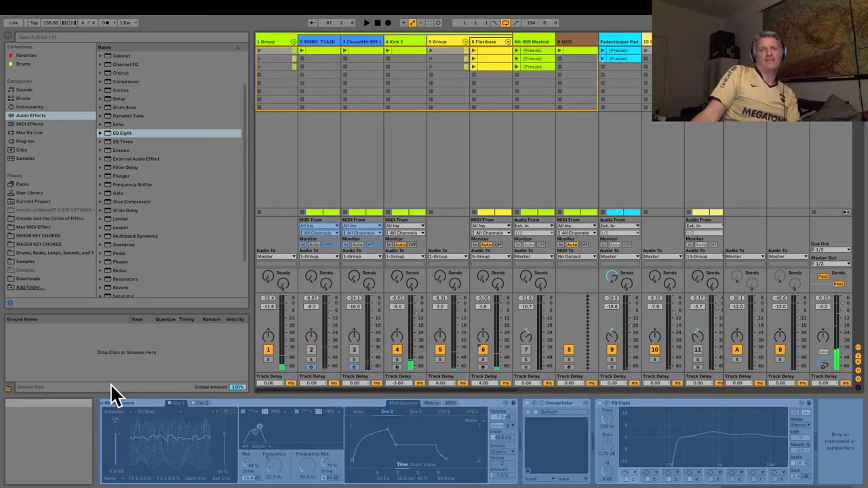
pyautogui.click(275, 41)
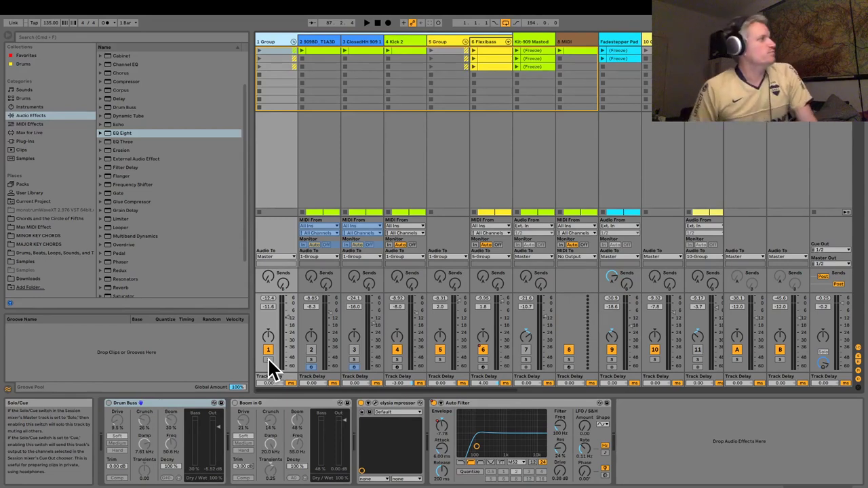
pyautogui.click(321, 42)
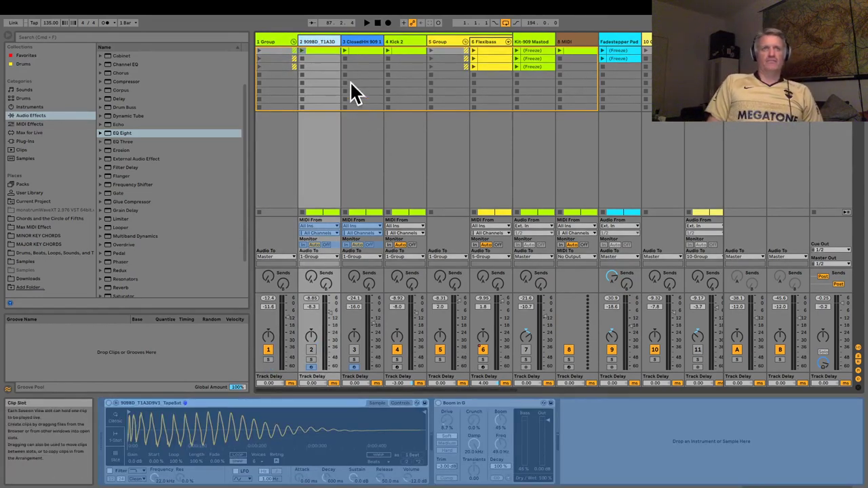
pyautogui.click(349, 38)
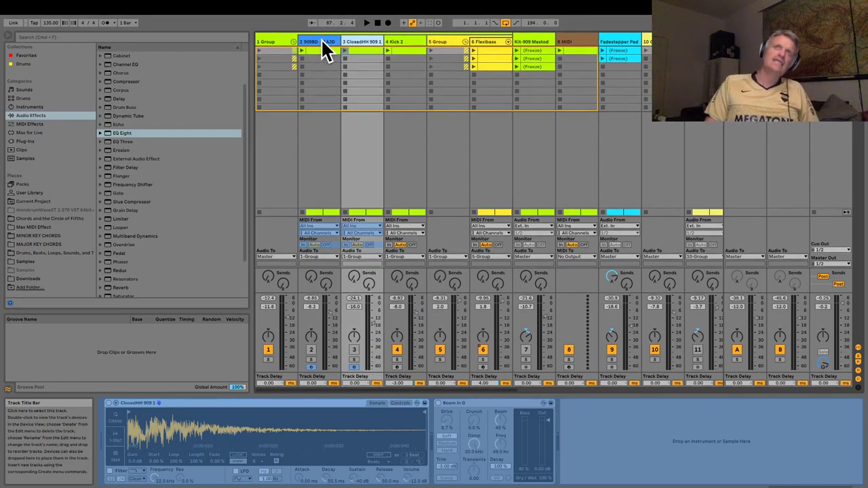
pyautogui.click(398, 41)
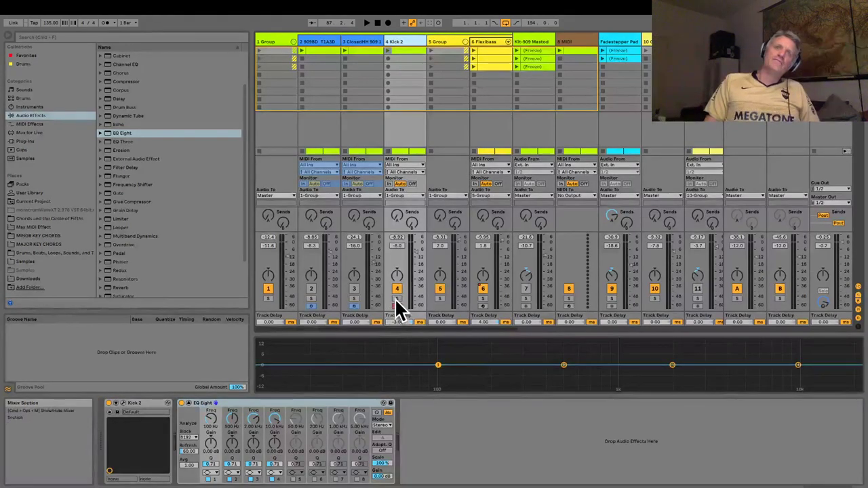
# Audition 4 Kick 2 and 5 Group soloed together, compare their device chains, and turn the solos off.
pyautogui.click(396, 300)
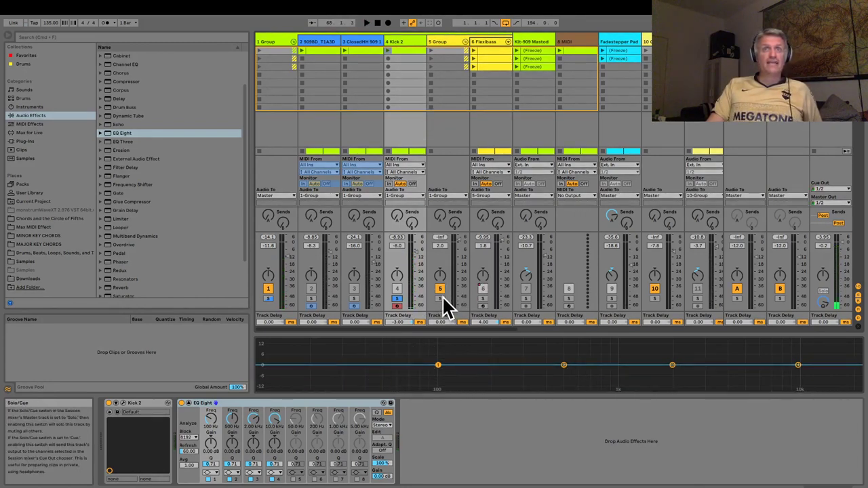
pyautogui.press('space')
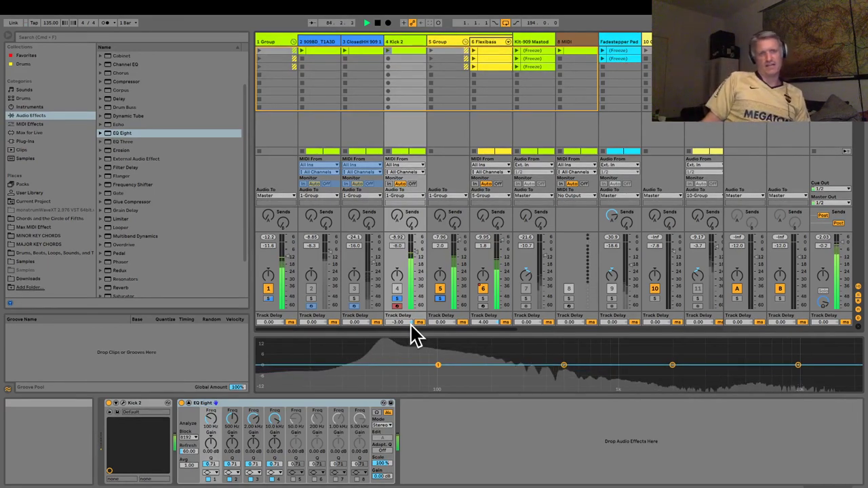
pyautogui.press('space')
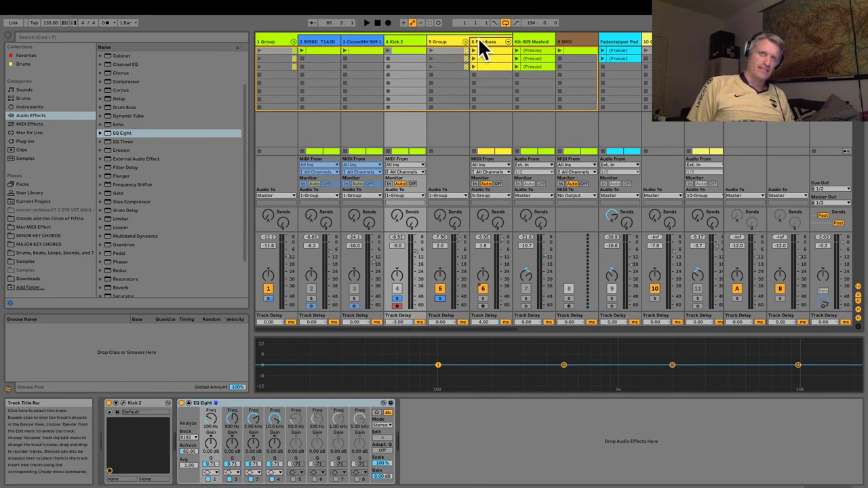
pyautogui.click(441, 42)
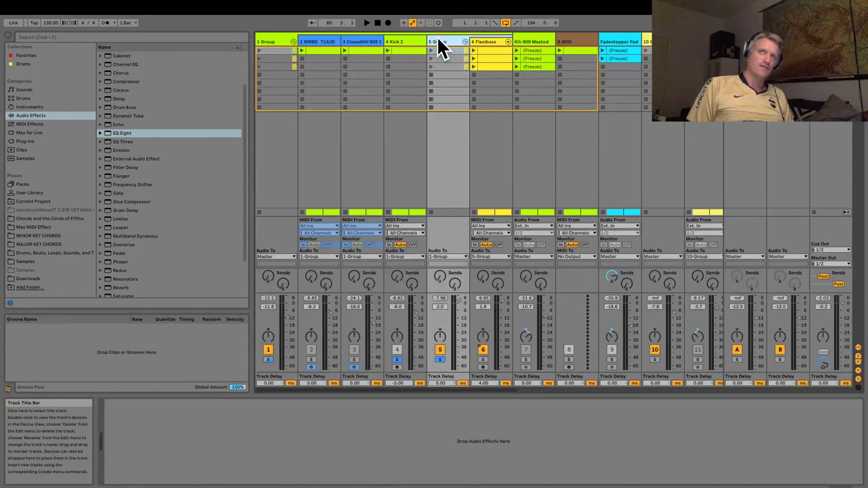
pyautogui.click(402, 42)
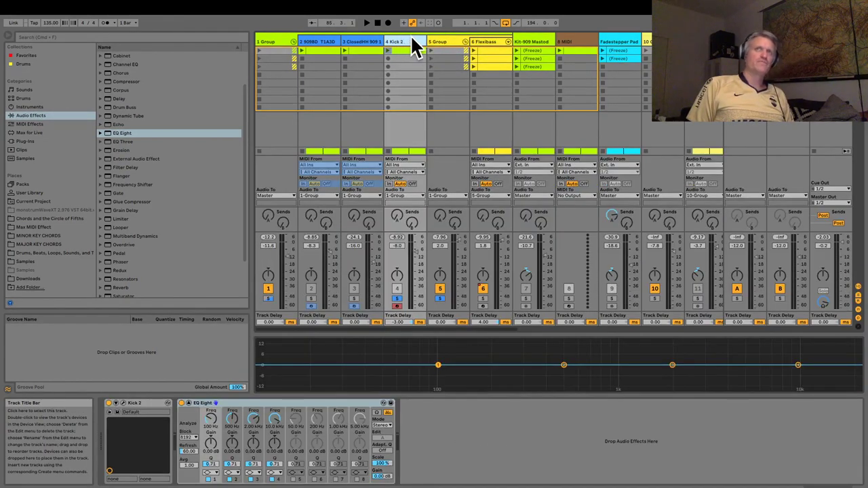
pyautogui.click(447, 42)
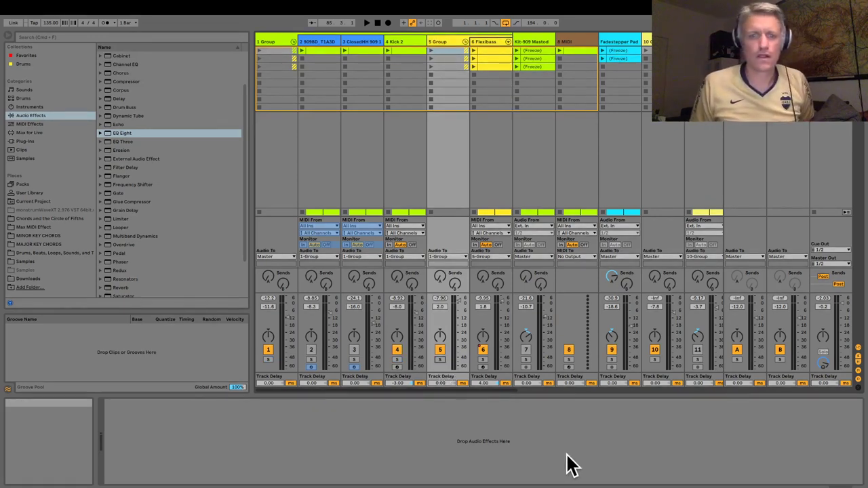
# Play the full mix and raise the track volume of 21 Anger Management to -10.4 dB.
pyautogui.press('space')
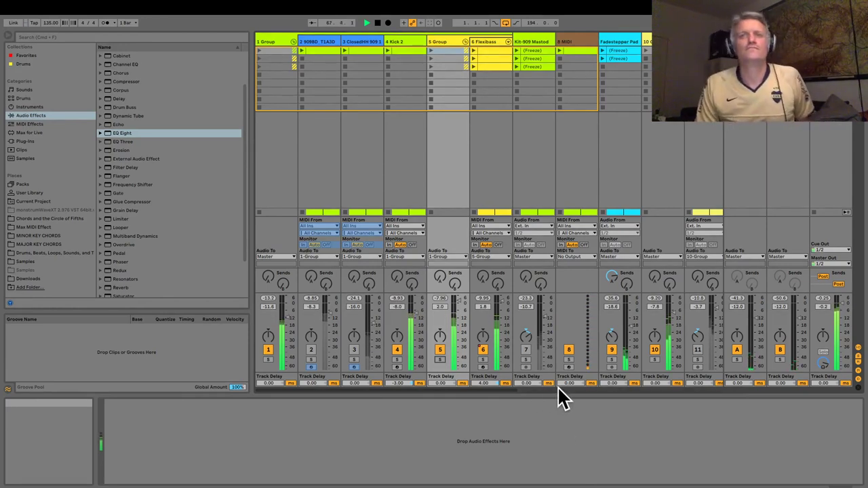
pyautogui.hscroll(10, 557, 385)
pyautogui.hscroll(1, 560, 386)
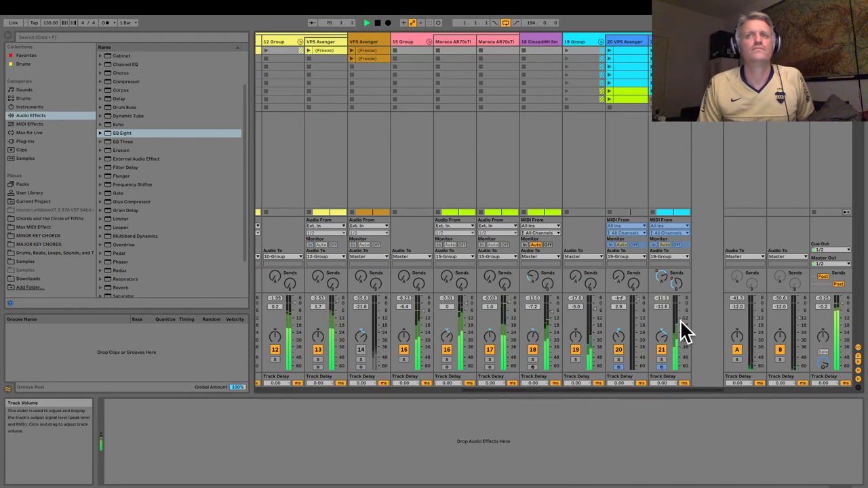
pyautogui.moveTo(680, 321); pyautogui.dragTo(681, 315)
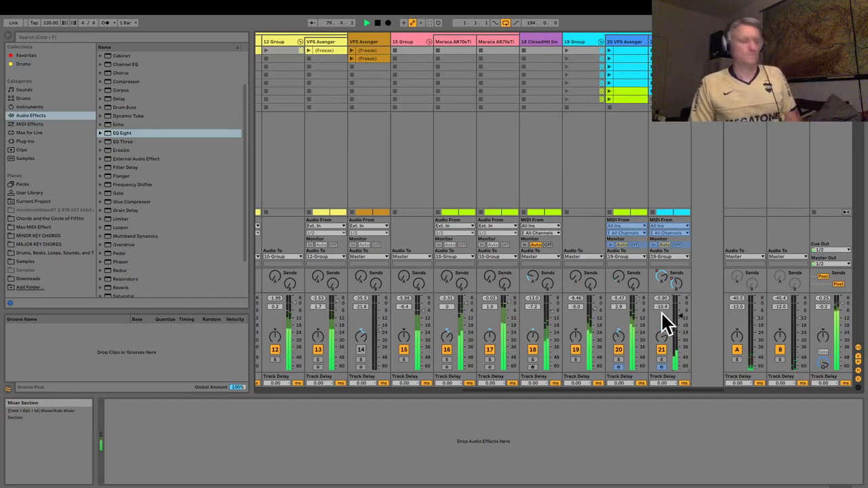
# In Arrangement View, show the 18 ClosedHH device chain and play the mix from several positions around its clips.
pyautogui.press('Tab')
pyautogui.press('space')
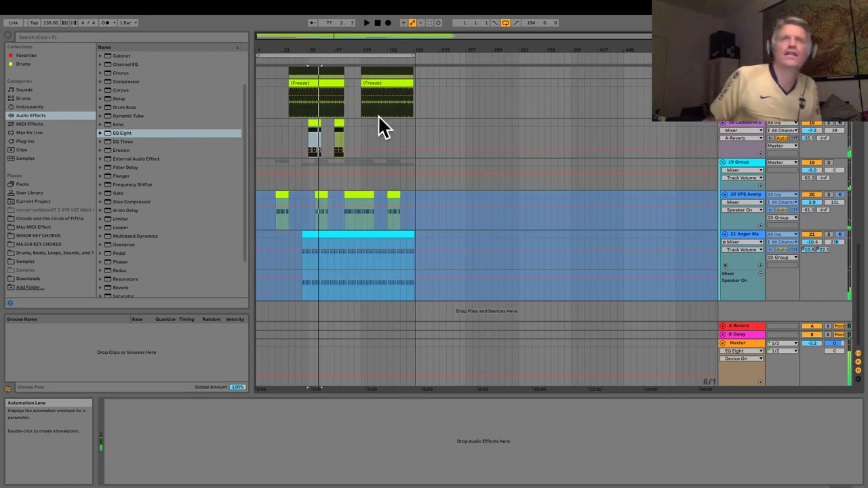
pyautogui.click(339, 122)
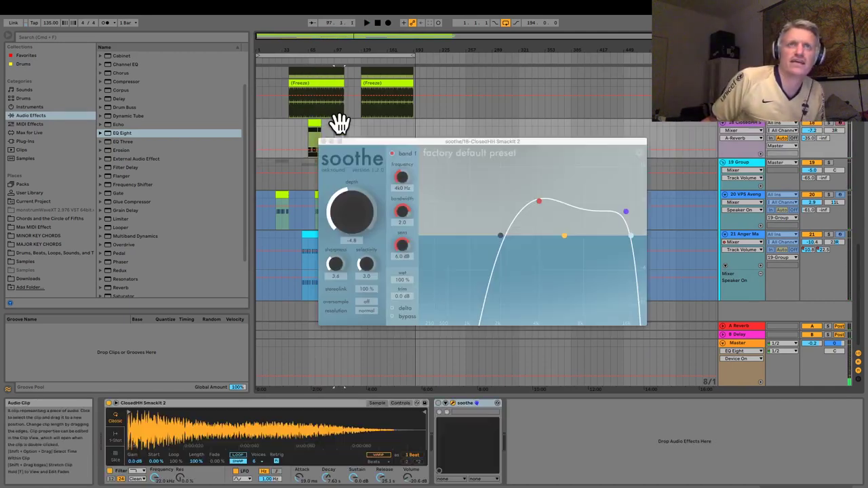
pyautogui.press('space')
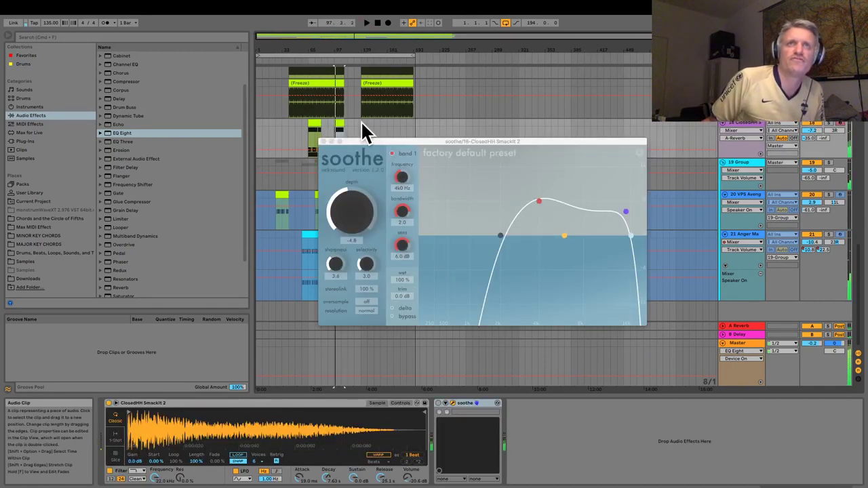
pyautogui.click(322, 124)
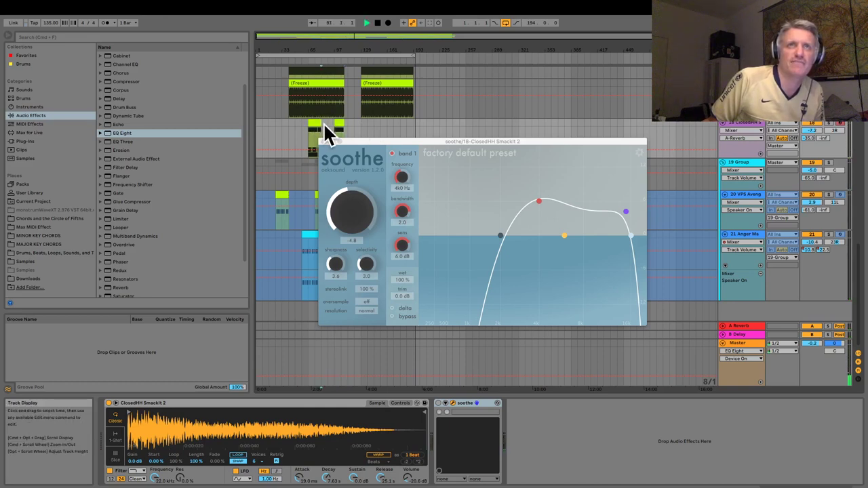
pyautogui.click(327, 121)
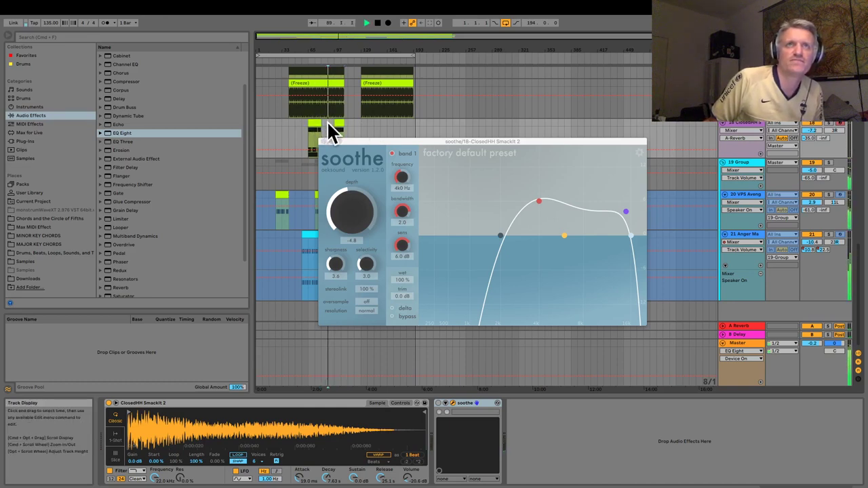
pyautogui.click(366, 120)
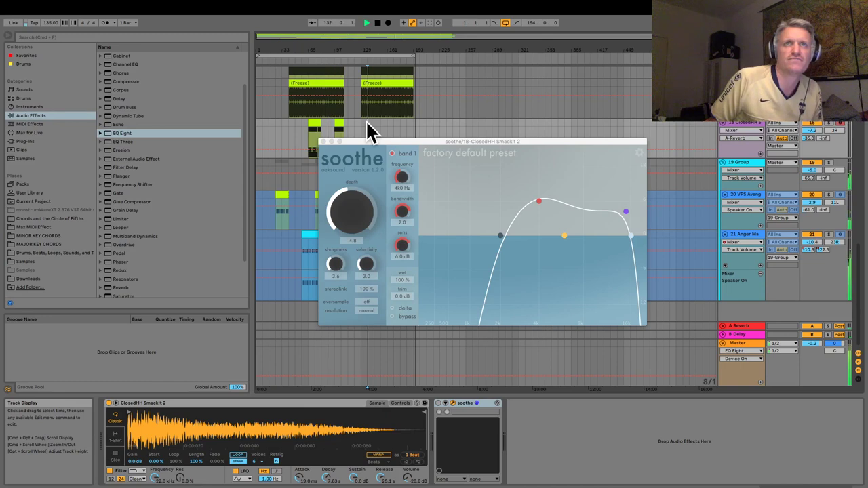
pyautogui.click(359, 121)
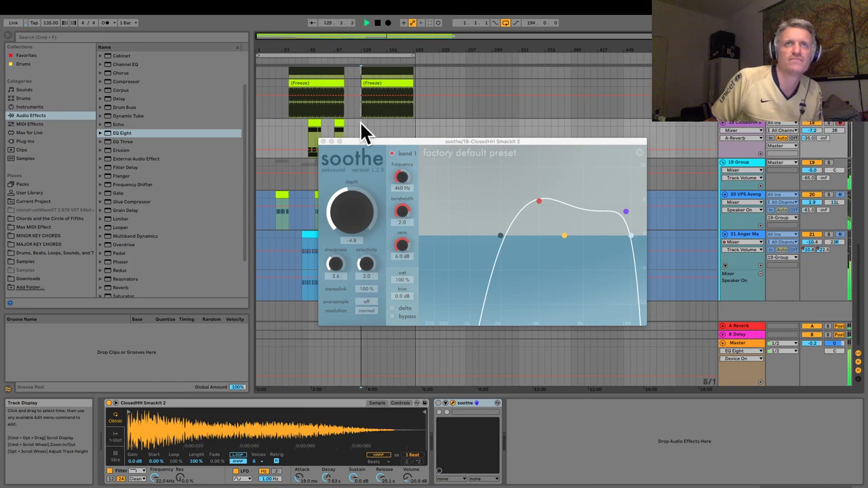
pyautogui.click(307, 123)
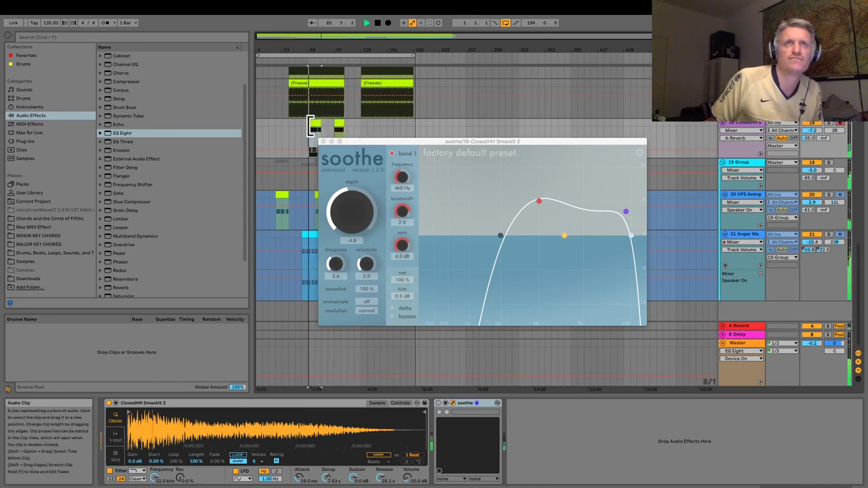
# Shorten the arrangement loop to 72 bars and raise the A-Reverb send automation on 18 ClosedHH to about -14.9 dB.
pyautogui.moveTo(411, 56); pyautogui.dragTo(313, 56)
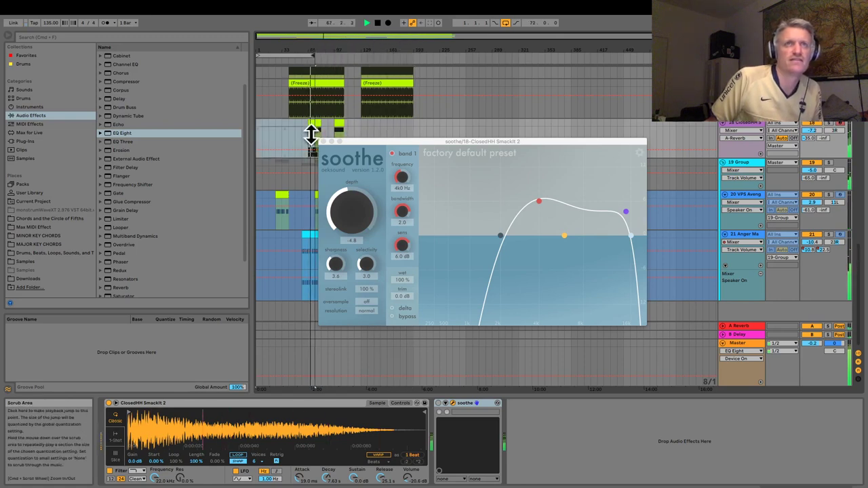
pyautogui.doubleClick(307, 137)
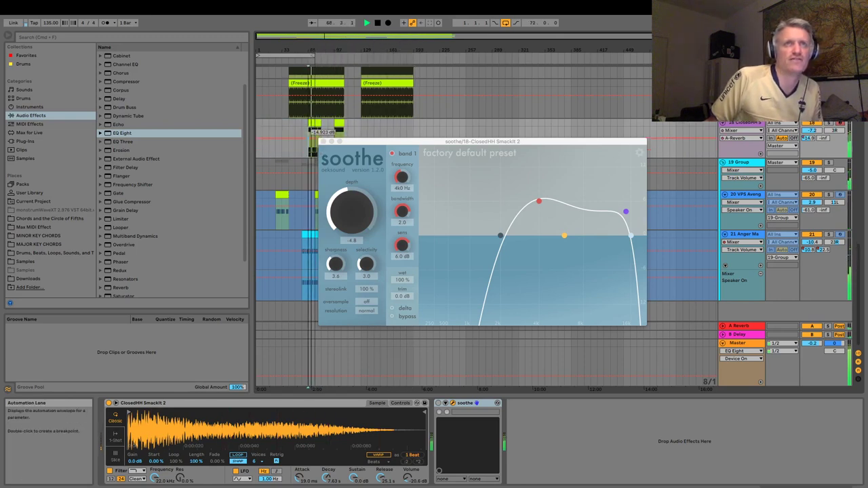
pyautogui.click(324, 141)
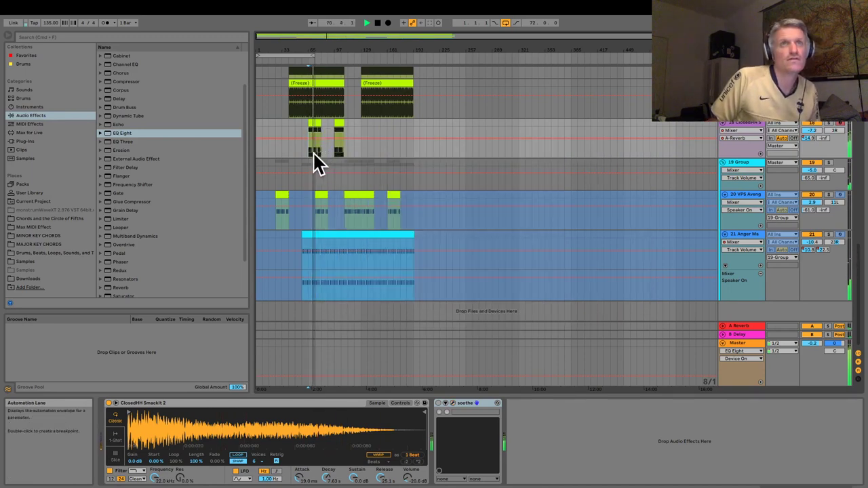
# Set the arrangement loop to start at bar 65 with a length of 8 bars.
pyautogui.click(306, 133)
pyautogui.click(309, 124)
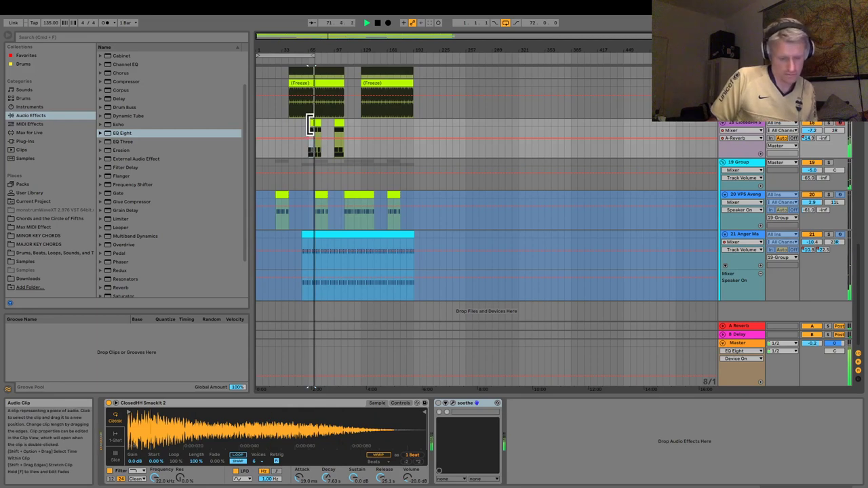
pyautogui.press('shift+super+l')
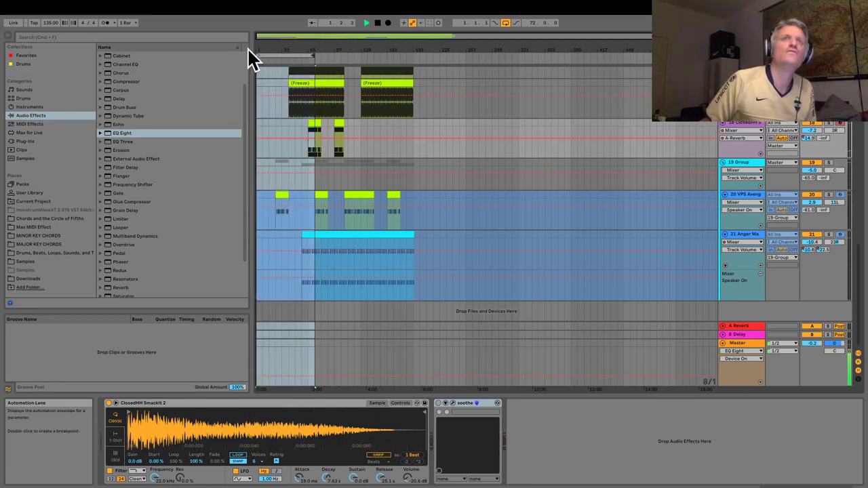
pyautogui.moveTo(261, 56); pyautogui.dragTo(308, 60)
pyautogui.click(305, 58)
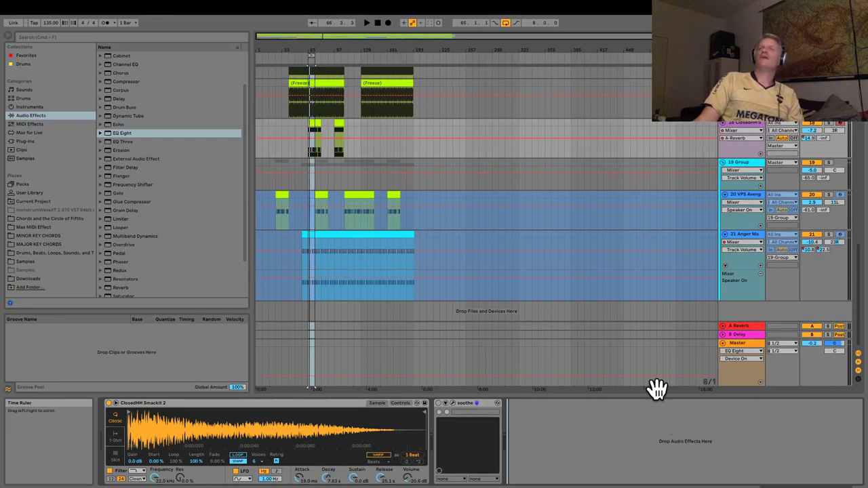
# Audition 4 Kick 2 soloed in the looped section, examine its EQ Eight spectrum, and look through the lower tracks.
pyautogui.scroll(5, 796, 186)
pyautogui.scroll(10, 798, 160)
pyautogui.click(794, 153)
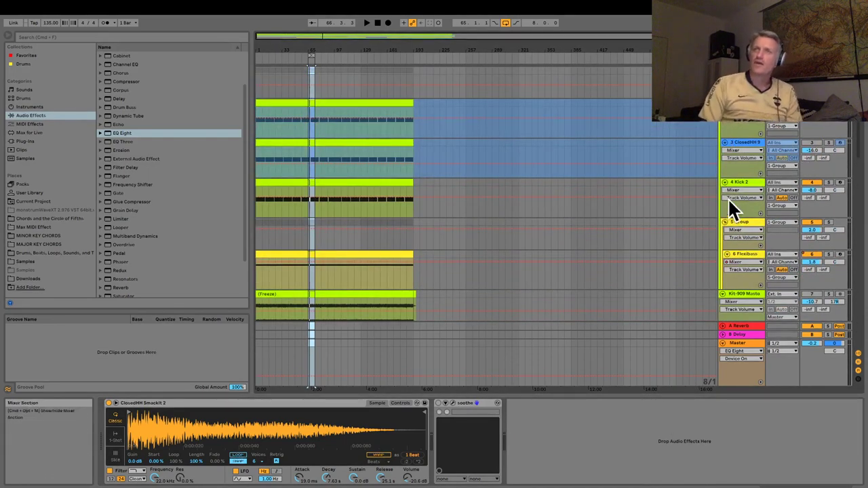
pyautogui.click(827, 183)
pyautogui.press('space')
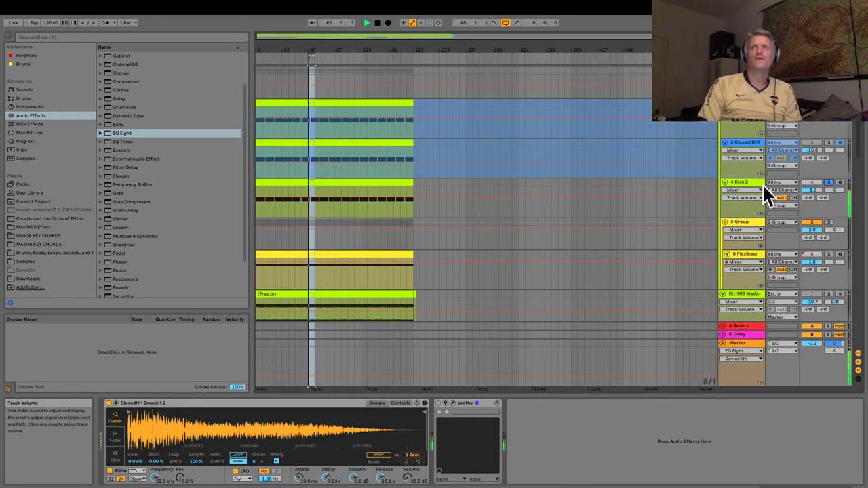
pyautogui.click(752, 180)
pyautogui.press('space')
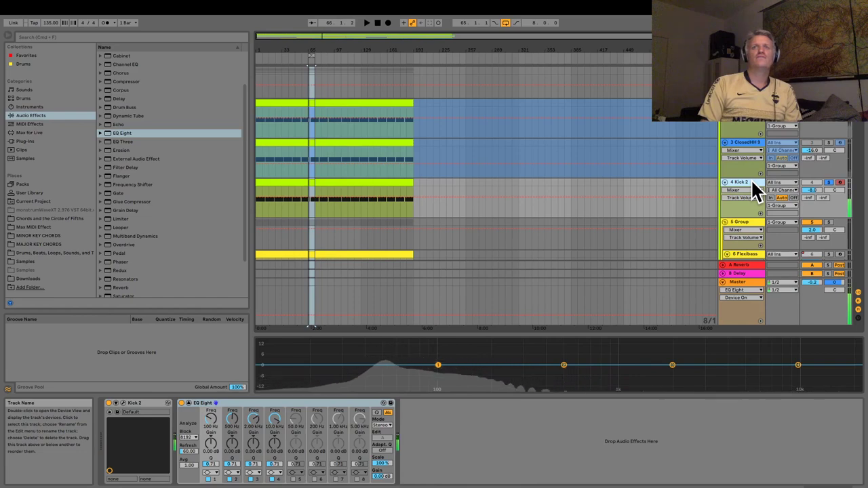
pyautogui.scroll(-10, 747, 212)
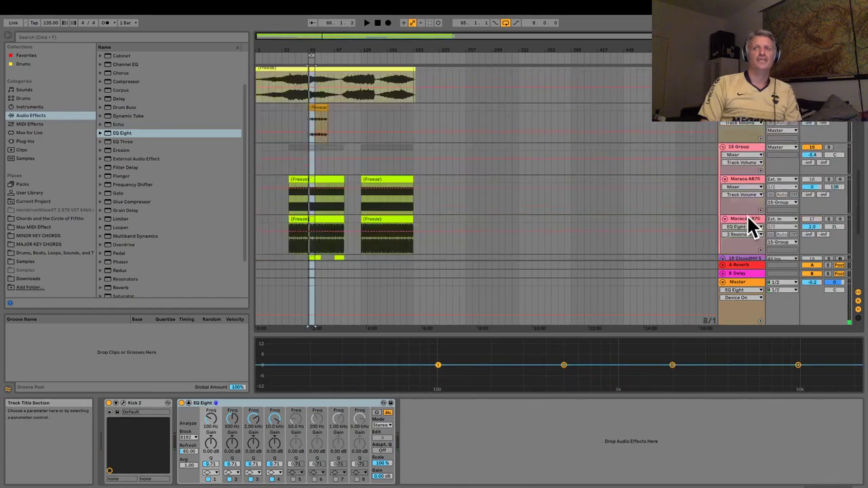
pyautogui.scroll(-1, 752, 227)
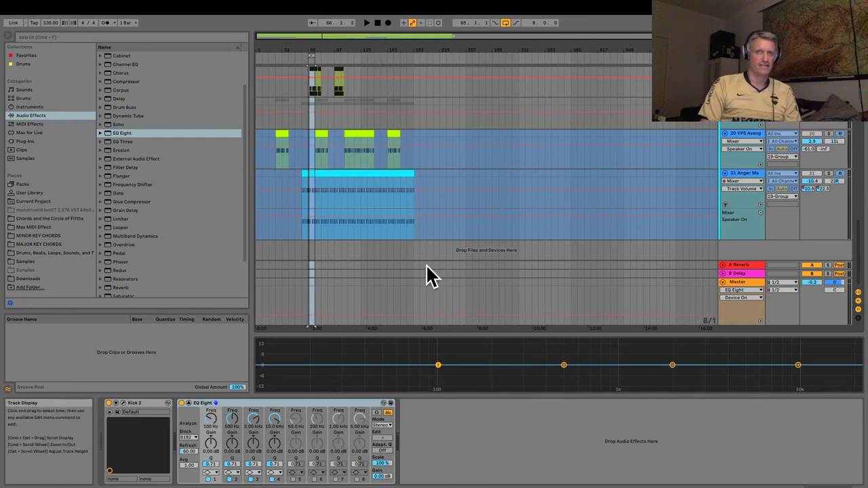
# Add the ADPTR MetricAB plug-in from the Favorites collection to the end of the Master device chain.
pyautogui.click(744, 169)
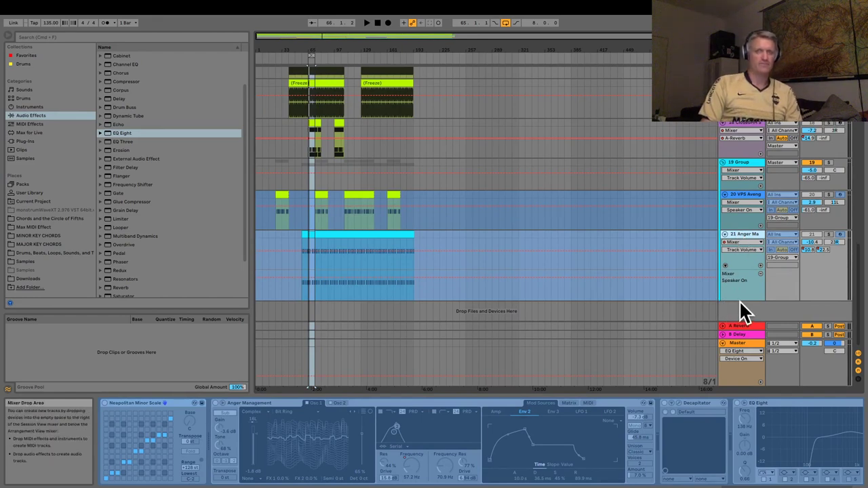
pyautogui.click(740, 343)
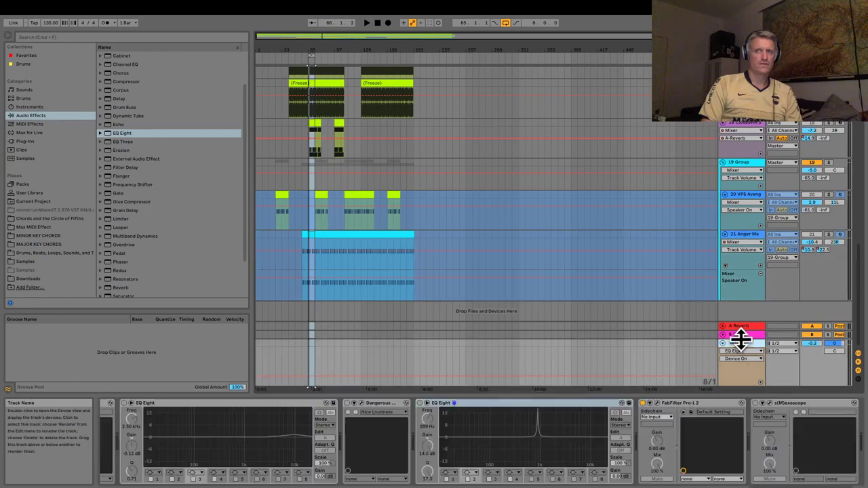
pyautogui.scroll(3, 162, 102)
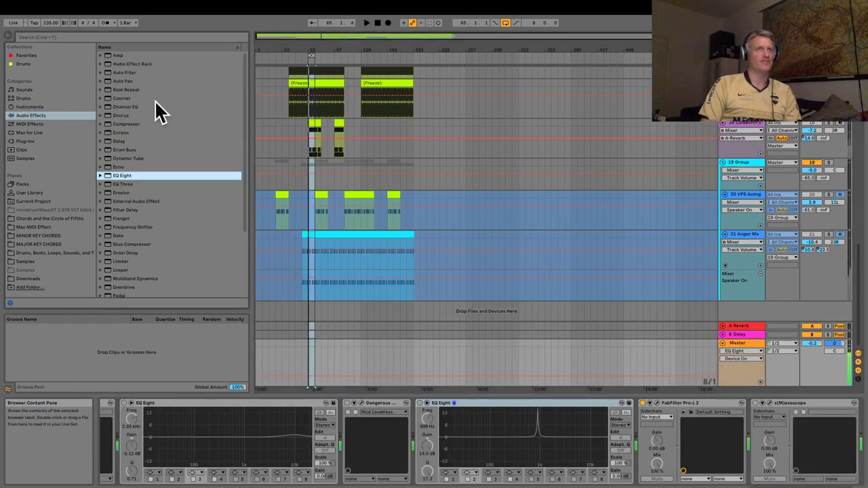
pyautogui.click(20, 54)
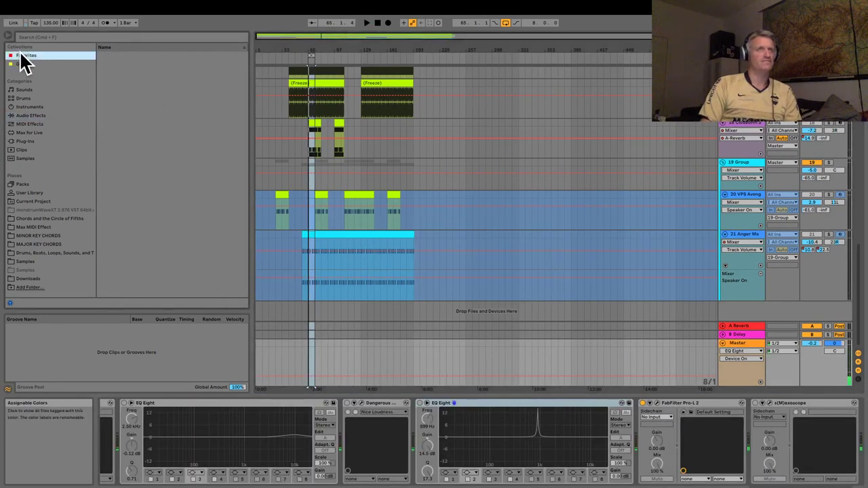
pyautogui.moveTo(138, 71); pyautogui.dragTo(789, 368)
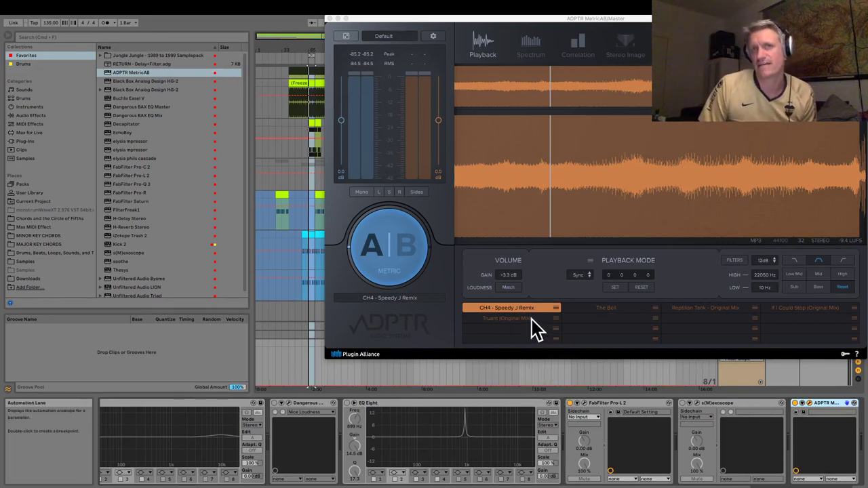
# Select Truant (Original Mix) as the MetricAB reference, play it and examine its spectrum.
pyautogui.click(515, 318)
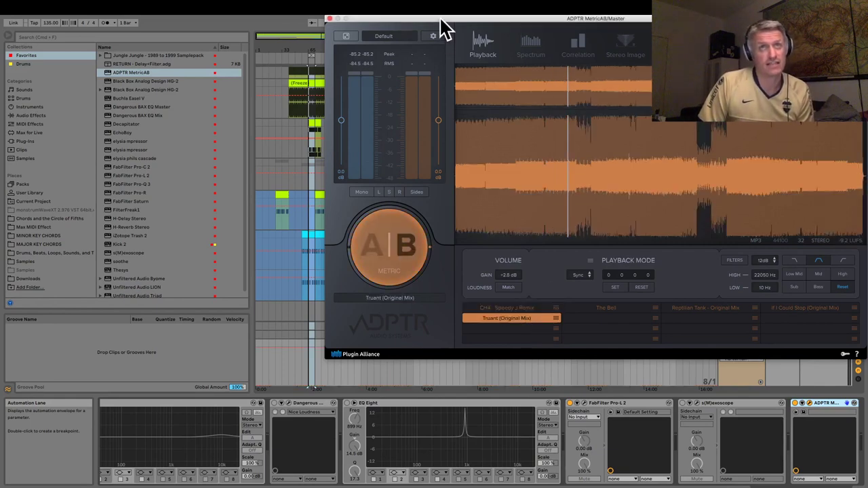
pyautogui.moveTo(439, 20); pyautogui.dragTo(435, 44)
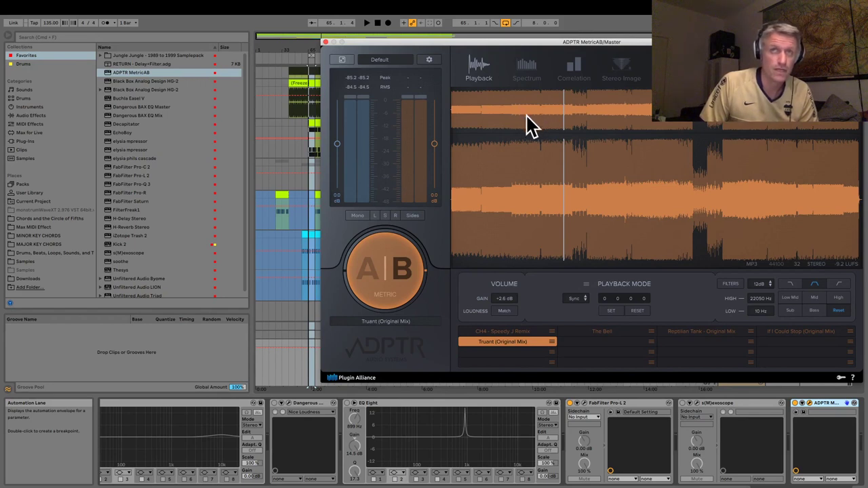
pyautogui.press('space')
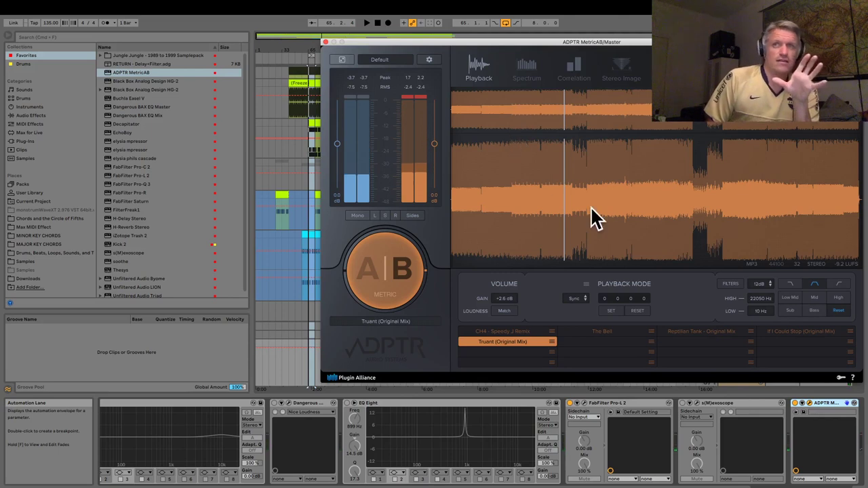
pyautogui.press('space')
pyautogui.click(527, 68)
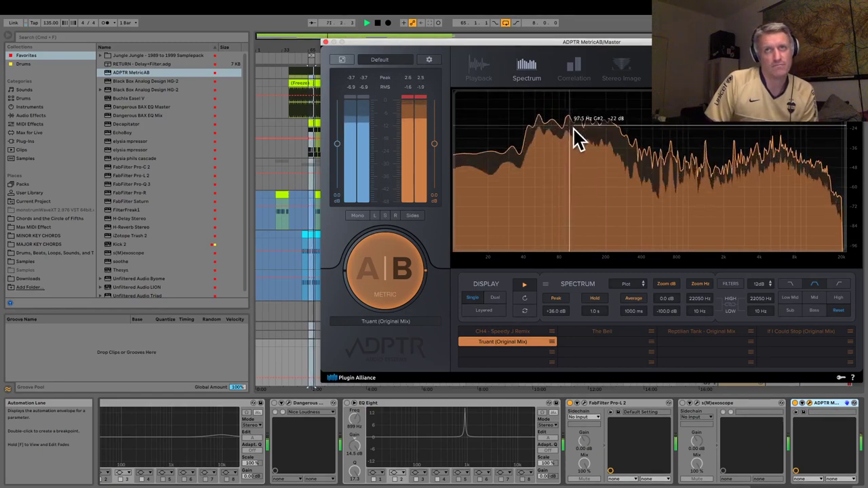
pyautogui.click(325, 42)
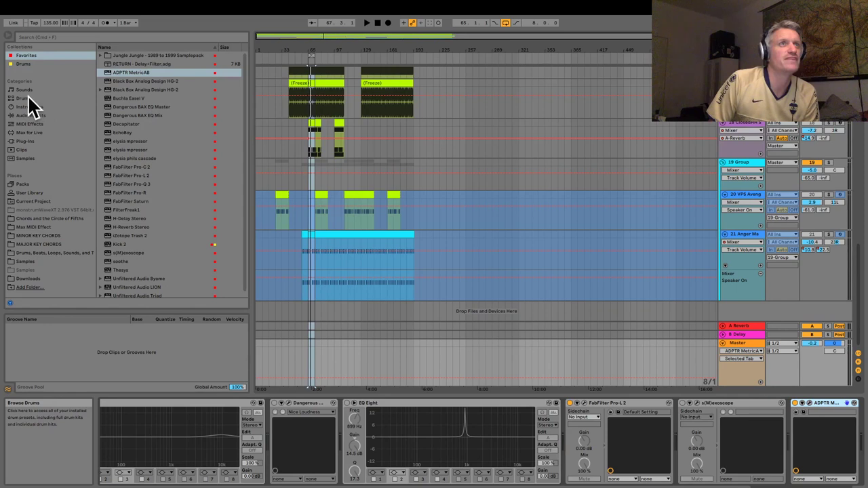
# Add an EQ Eight after MetricAB on the Master and set its first band to about 129 Hz and 0.37 dB during playback.
pyautogui.click(31, 115)
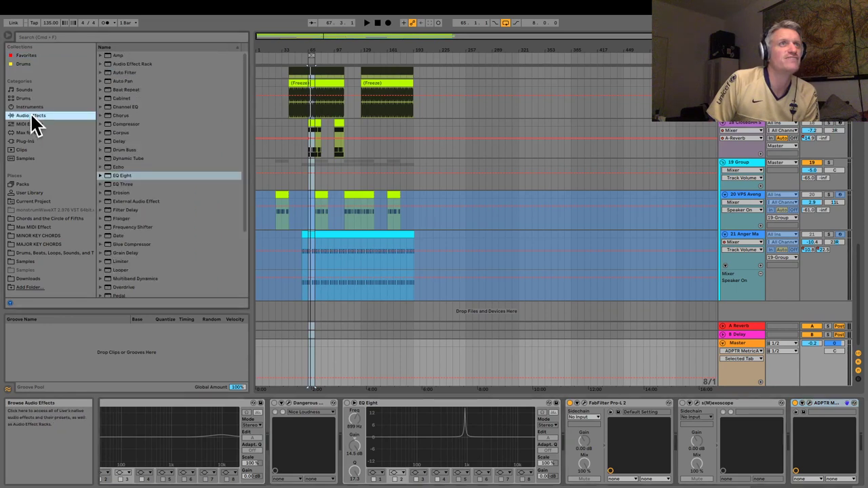
pyautogui.click(121, 175)
pyautogui.hscroll(3, 854, 438)
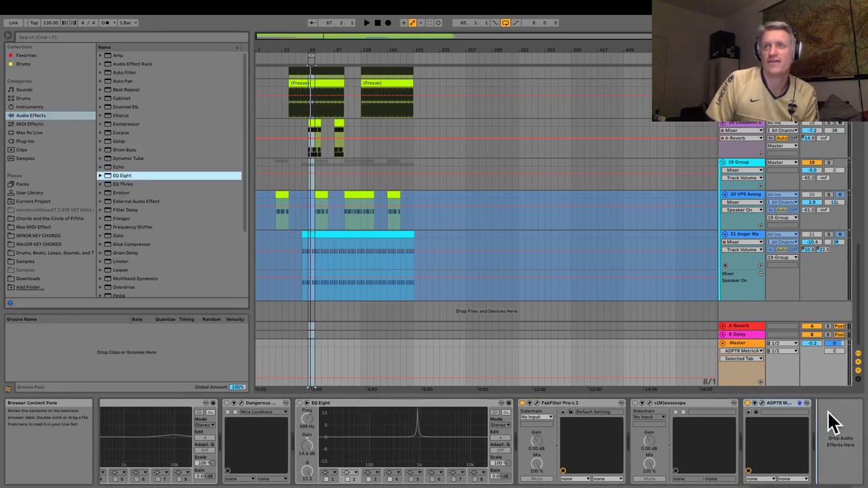
pyautogui.moveTo(814, 414); pyautogui.dragTo(817, 420)
pyautogui.press('space')
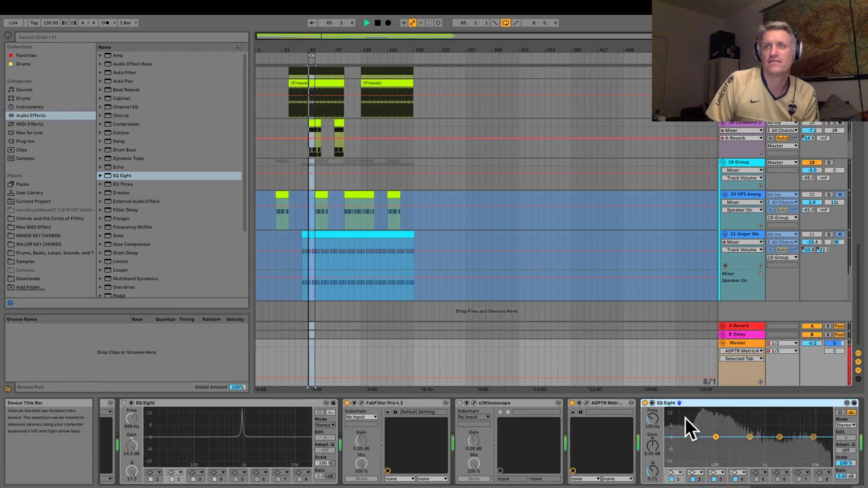
pyautogui.moveTo(715, 437)
pyautogui.mouseDown()
pyautogui.moveTo(733, 417)
pyautogui.moveTo(721, 437)
pyautogui.mouseUp()
pyautogui.press('space')
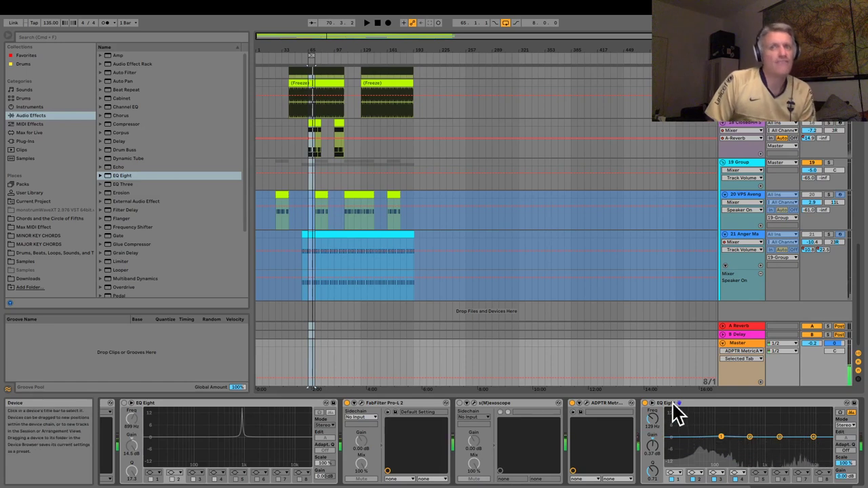
# Compare the spectrum of the reference track with the soloed kick in MetricAB during playback.
pyautogui.click(587, 405)
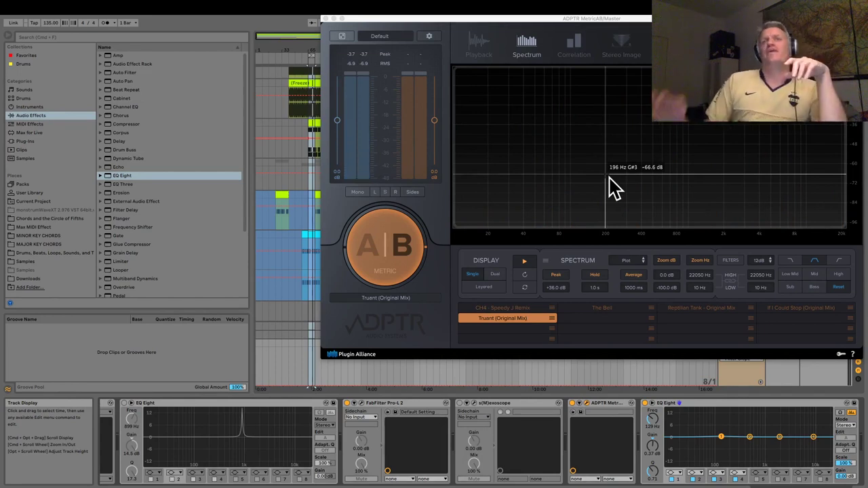
pyautogui.press('space')
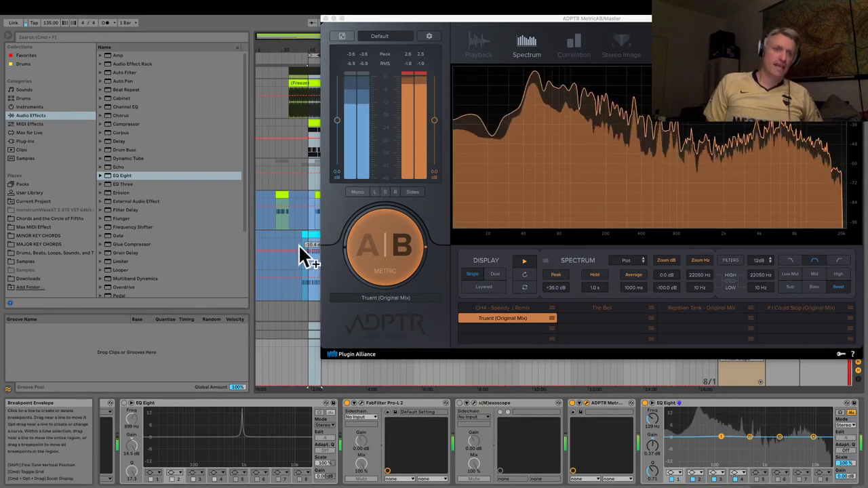
pyautogui.click(373, 250)
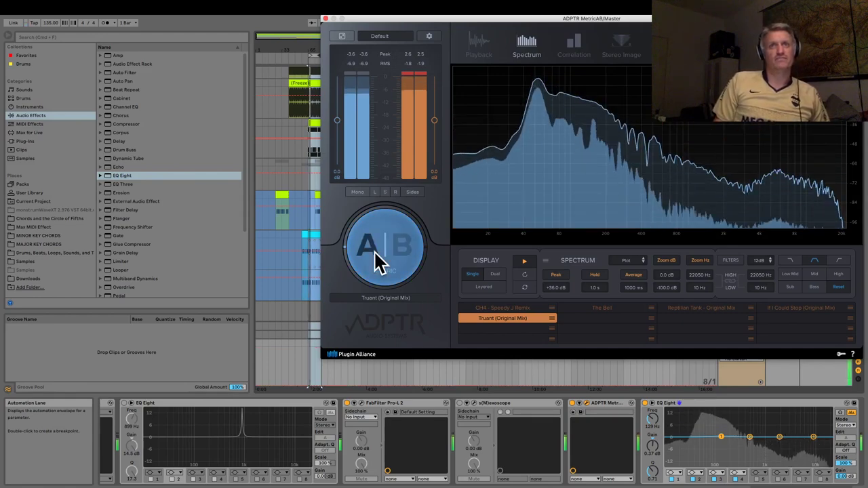
pyautogui.click(325, 18)
# Turn off the solo on the 4 Kick 2 track.
pyautogui.scroll(10, 753, 150)
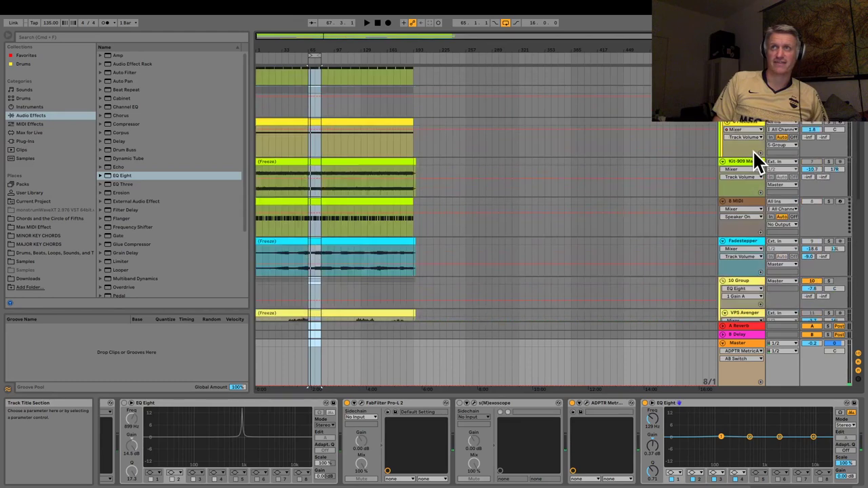
pyautogui.click(752, 149)
pyautogui.click(828, 181)
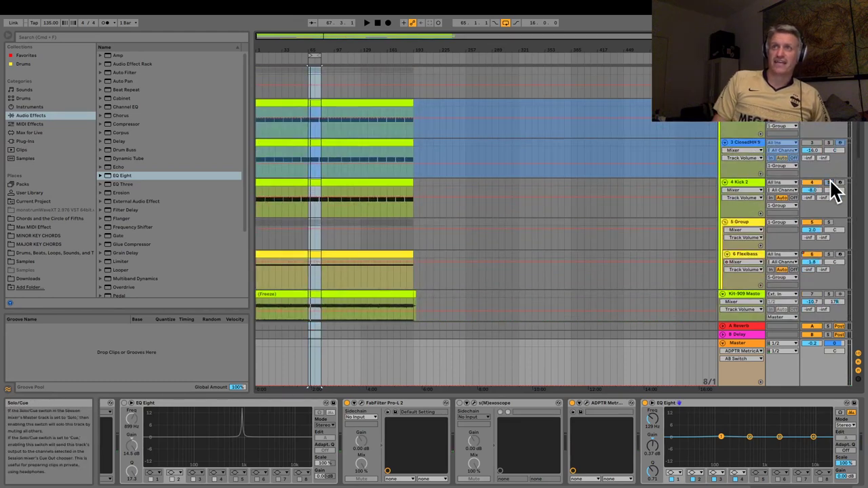
# In MetricAB on the Master, lower the reference level to about -4.7 dB while switching between the full mix and the reference.
pyautogui.click(739, 344)
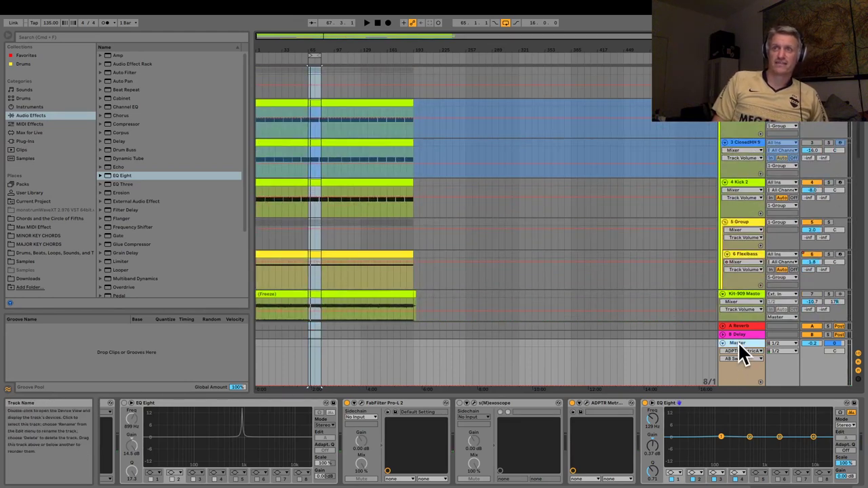
pyautogui.click(587, 404)
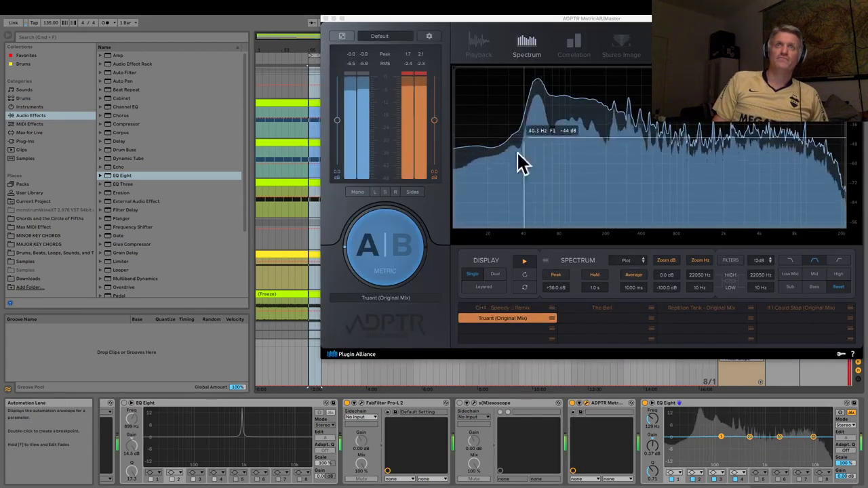
pyautogui.click(401, 245)
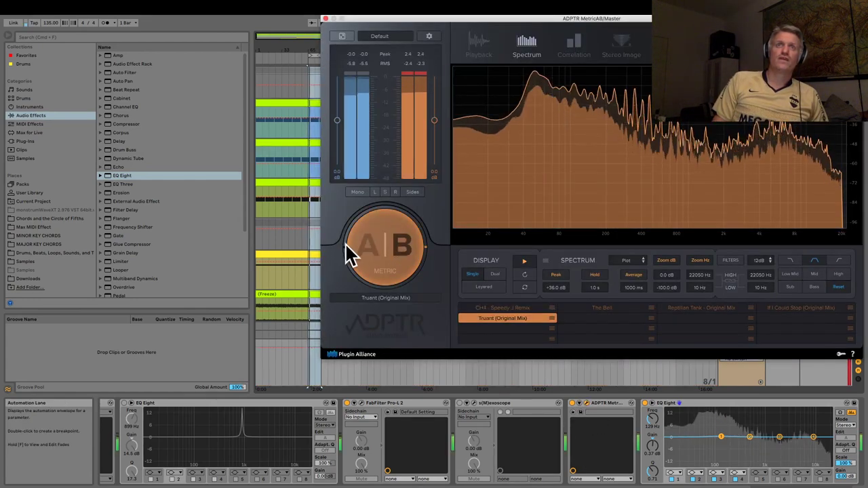
pyautogui.click(357, 249)
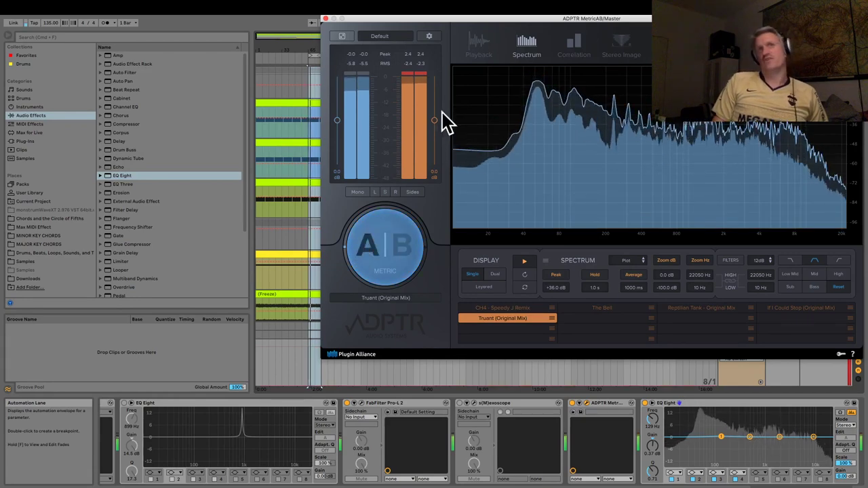
pyautogui.moveTo(432, 120); pyautogui.dragTo(432, 132)
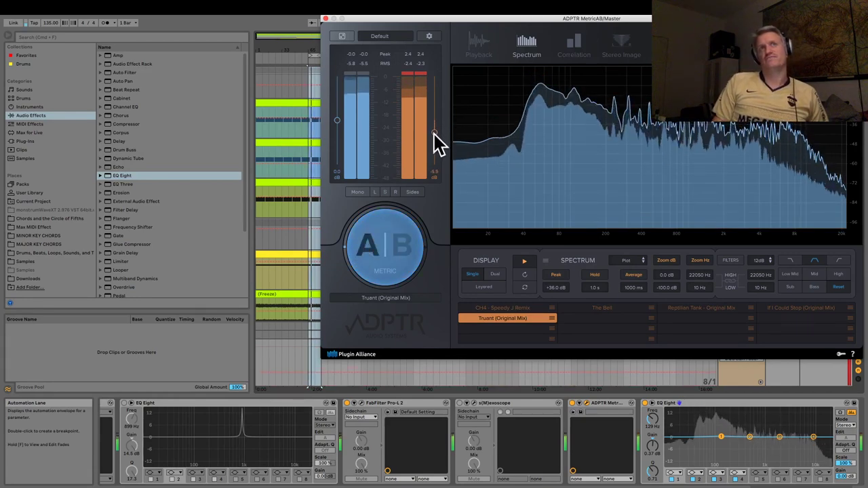
pyautogui.click(397, 244)
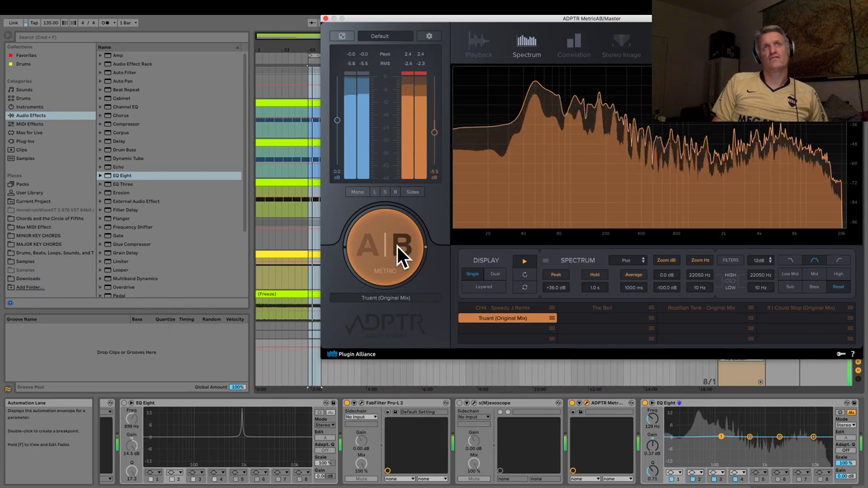
pyautogui.click(373, 246)
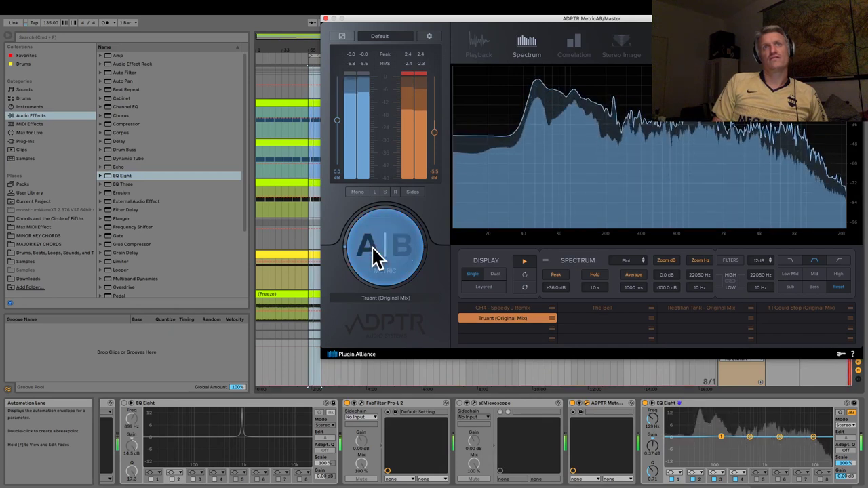
pyautogui.click(397, 250)
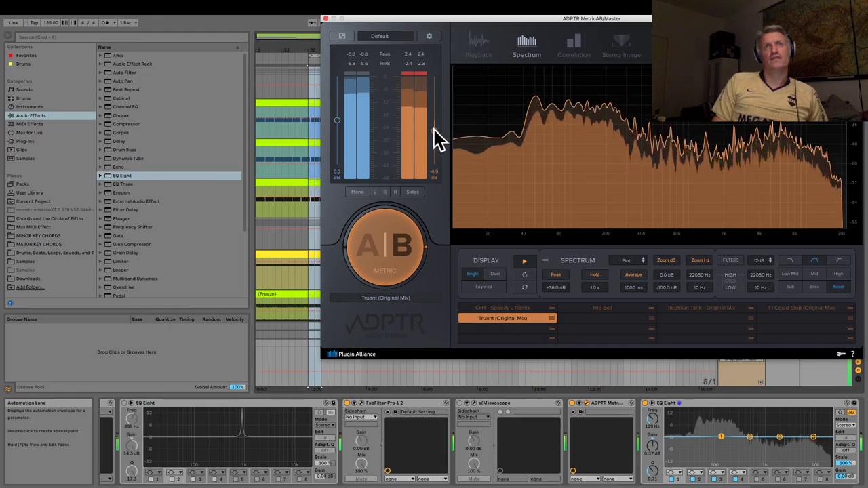
pyautogui.click(359, 252)
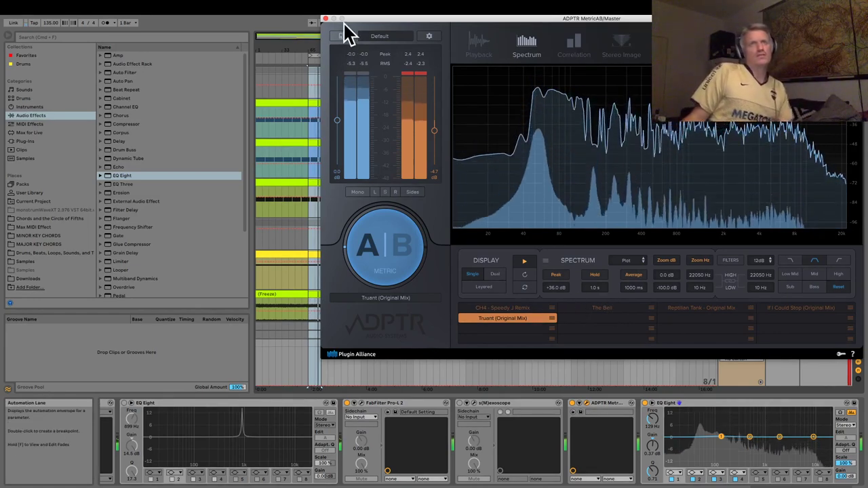
pyautogui.click(325, 18)
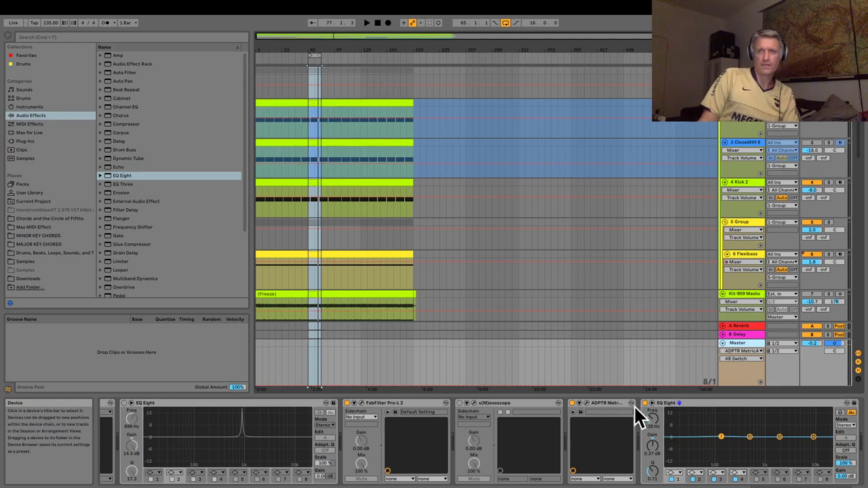
# Look through the device chains of 21 Anger Ma, 20 VPS Aveng, 18 ClosedHH and the drum group.
pyautogui.scroll(-3, 623, 305)
pyautogui.scroll(-10, 624, 294)
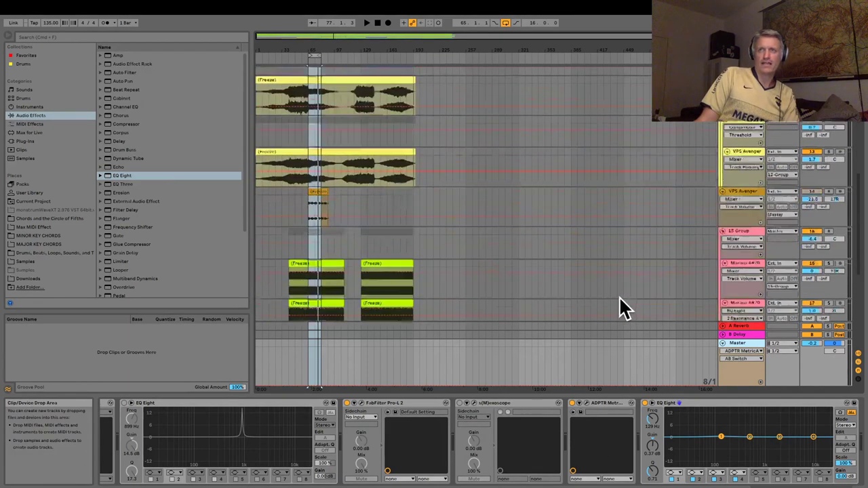
pyautogui.scroll(-2, 624, 309)
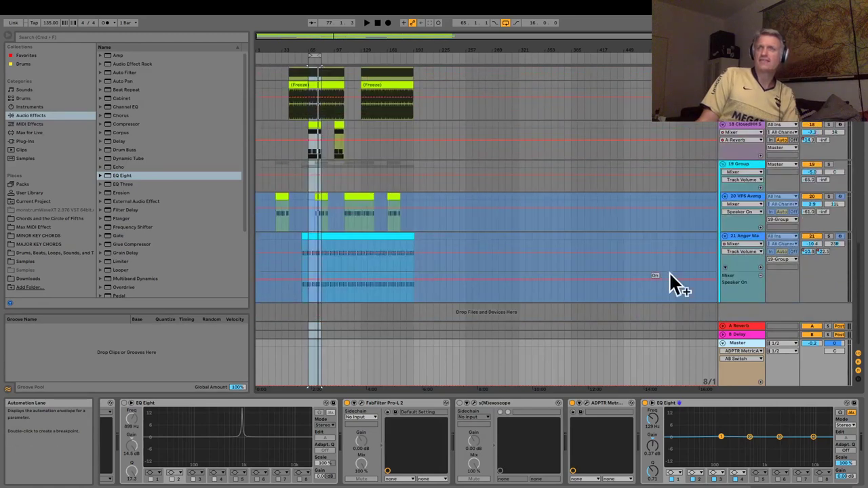
pyautogui.click(754, 234)
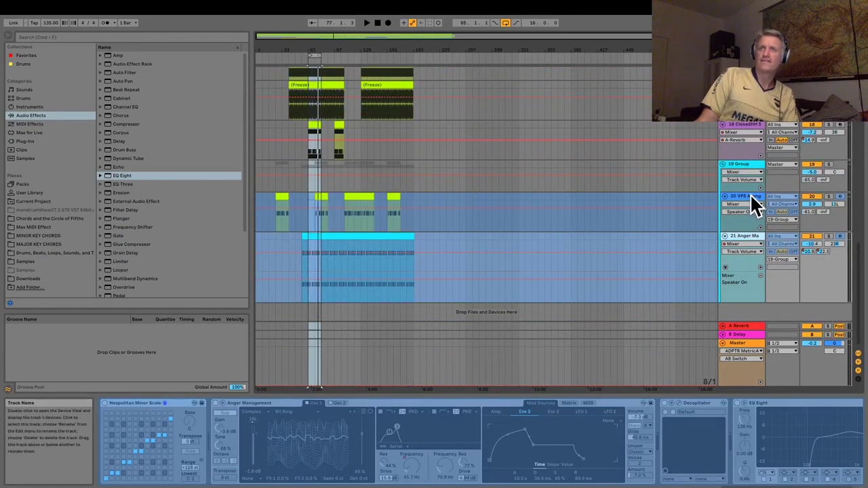
pyautogui.click(748, 196)
pyautogui.scroll(1, 746, 183)
pyautogui.click(740, 139)
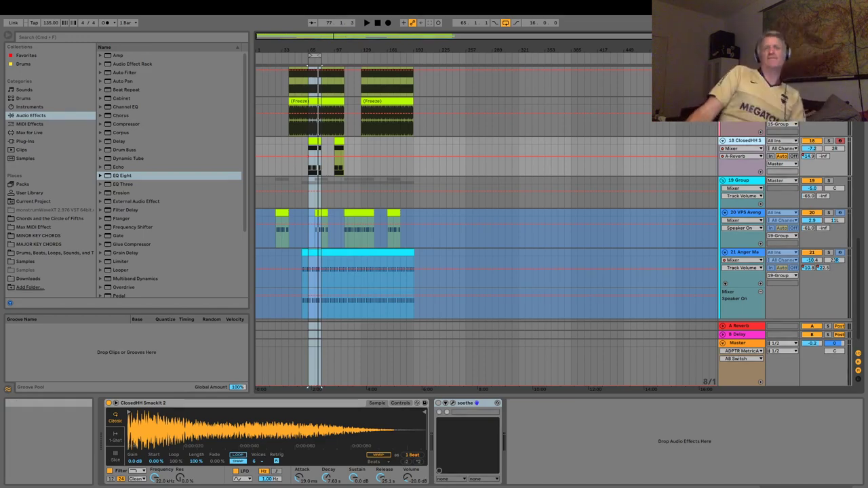
pyautogui.scroll(5, 543, 304)
pyautogui.scroll(10, 543, 254)
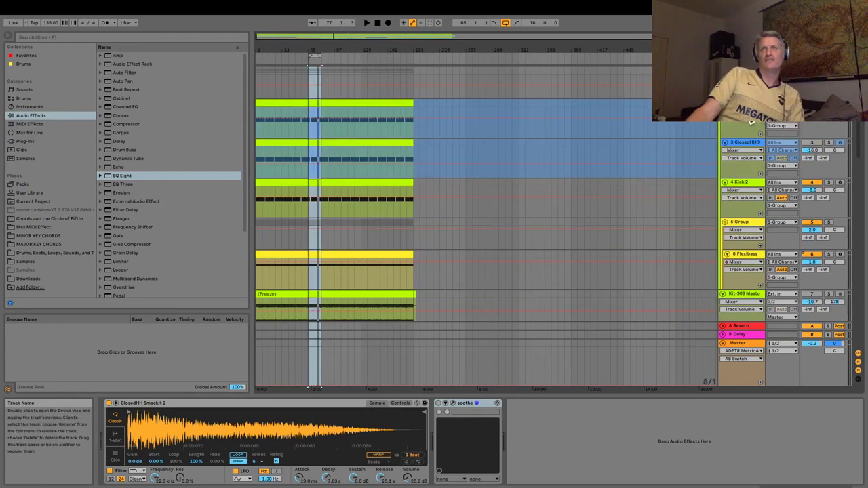
pyautogui.click(746, 103)
pyautogui.click(744, 70)
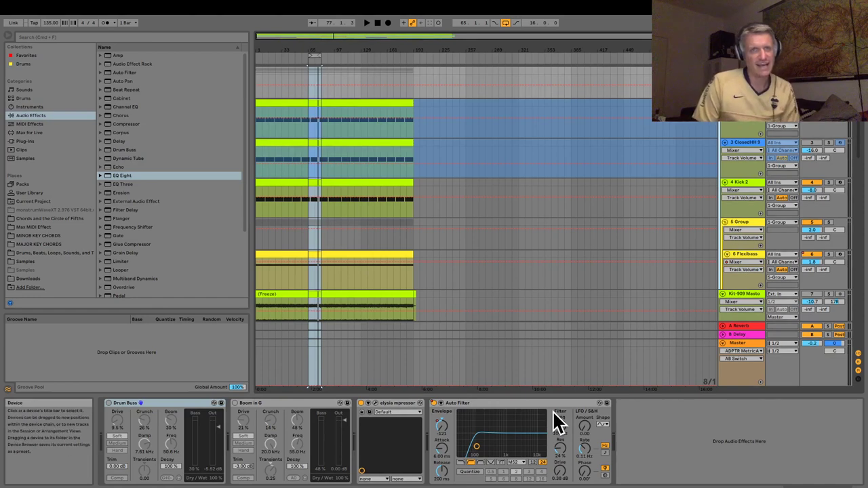
# Play the loop and compare the drum group with its Boom in G and Drum Buss devices switched on and off.
pyautogui.press('space')
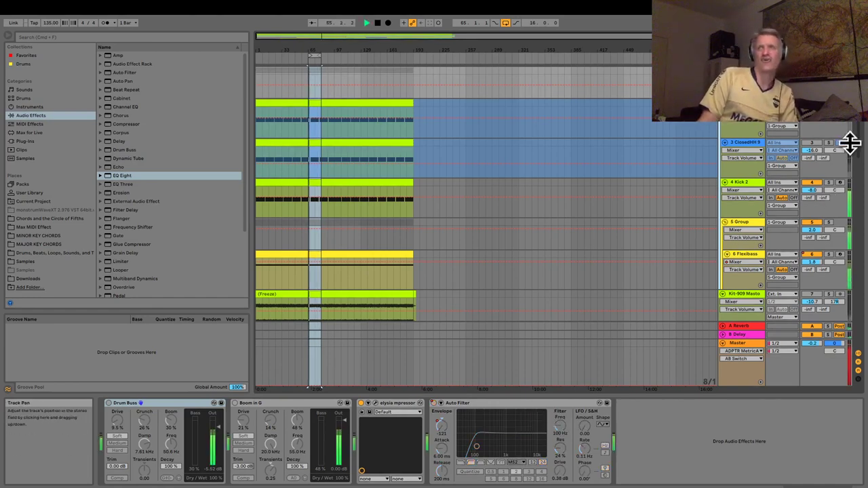
pyautogui.press('space')
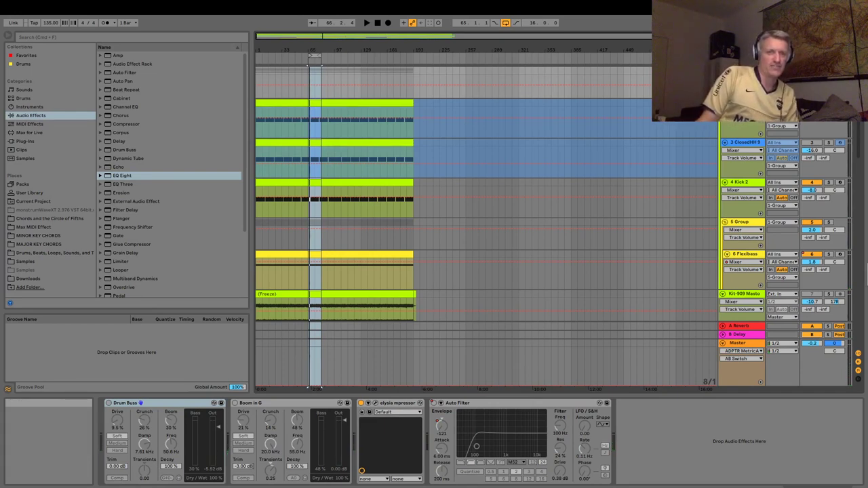
pyautogui.press('space')
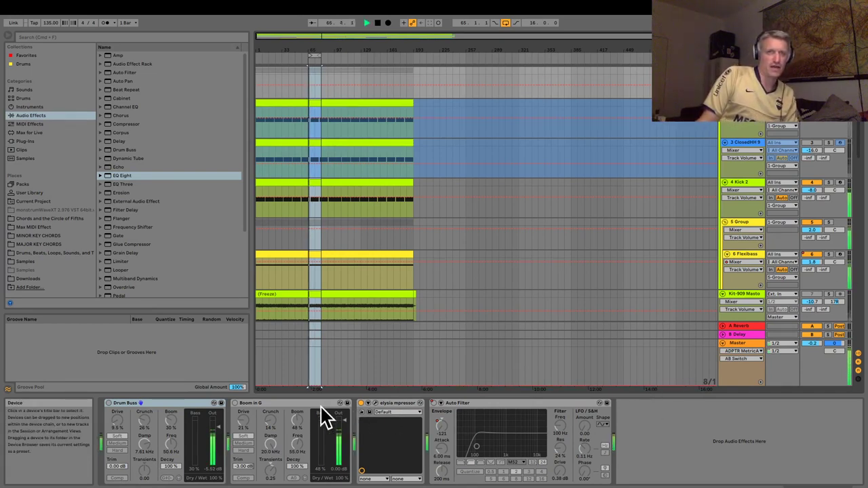
pyautogui.click(235, 403)
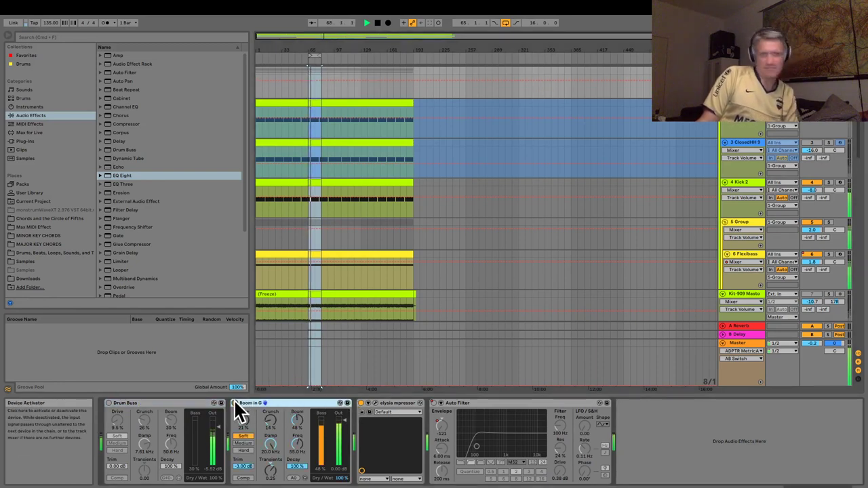
pyautogui.click(235, 403)
pyautogui.click(111, 403)
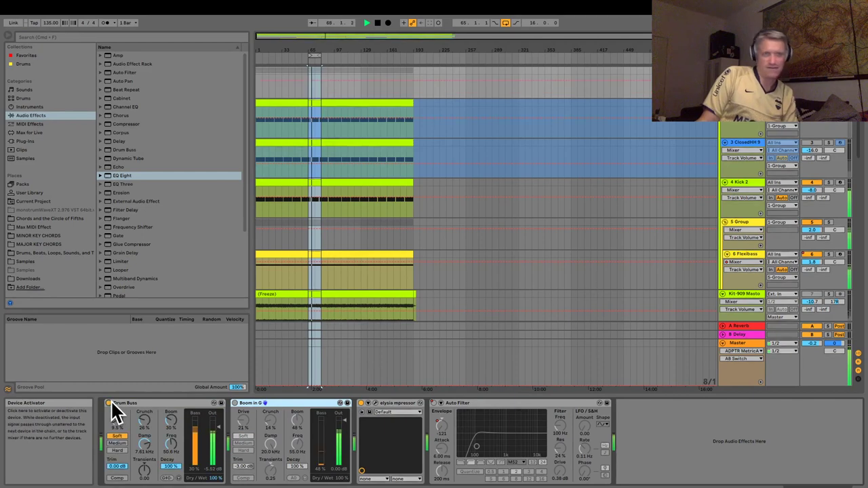
pyautogui.click(110, 404)
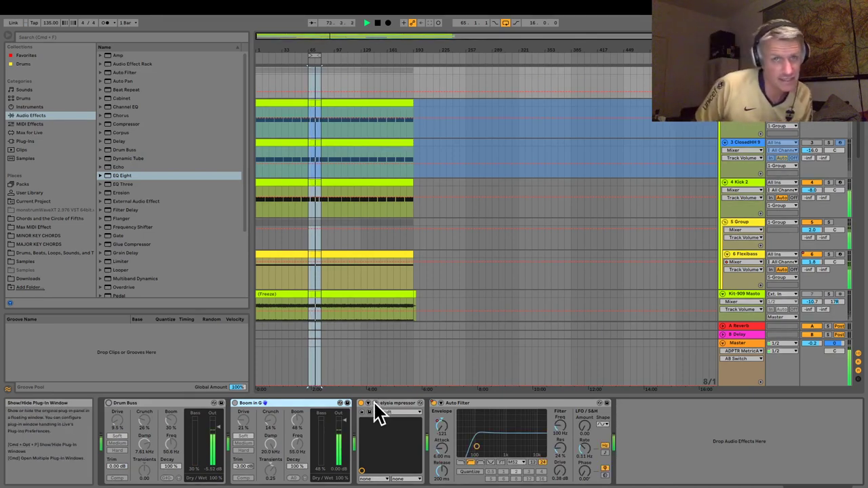
# Open the elysia mpressor on the drum group and adjust its Attack while the loop plays.
pyautogui.click(375, 403)
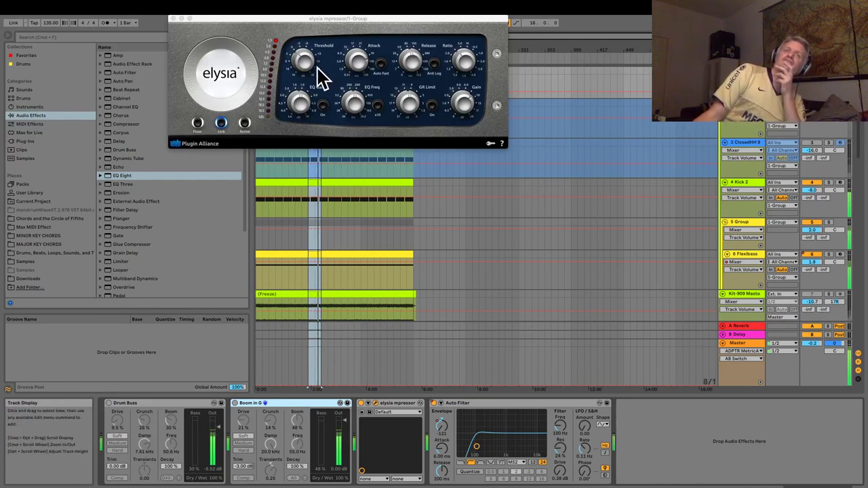
pyautogui.click(361, 71)
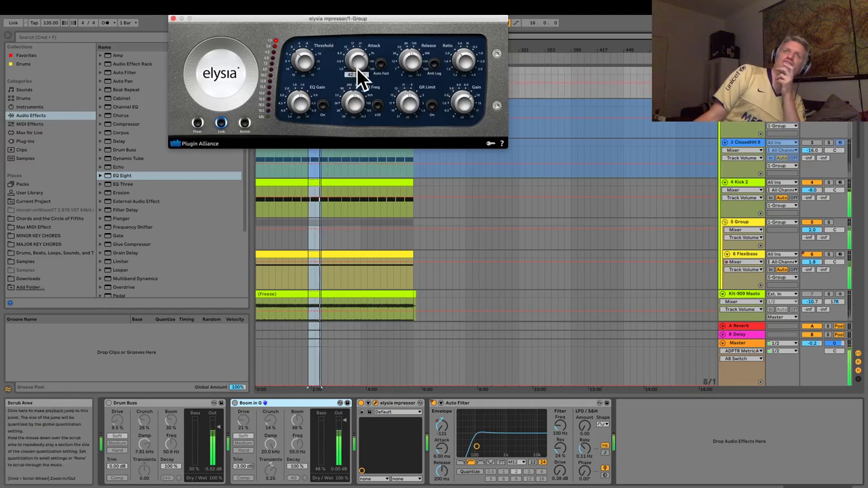
pyautogui.moveTo(359, 72); pyautogui.dragTo(357, 64)
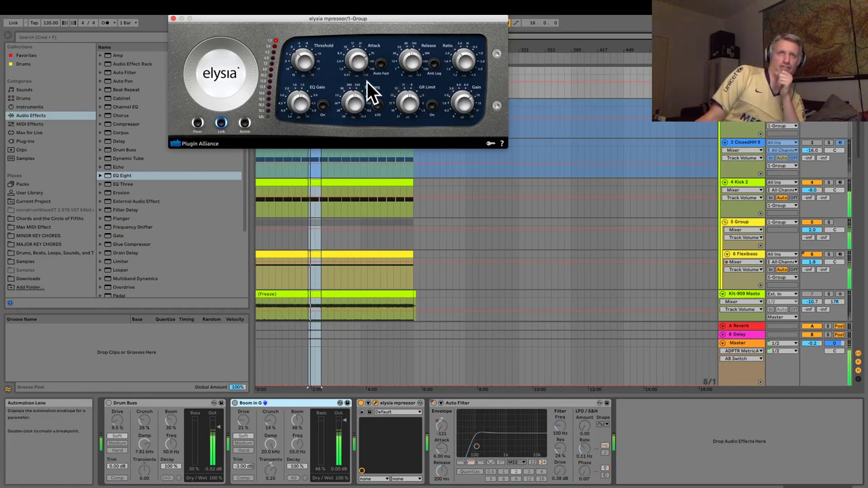
pyautogui.moveTo(359, 59); pyautogui.dragTo(360, 60)
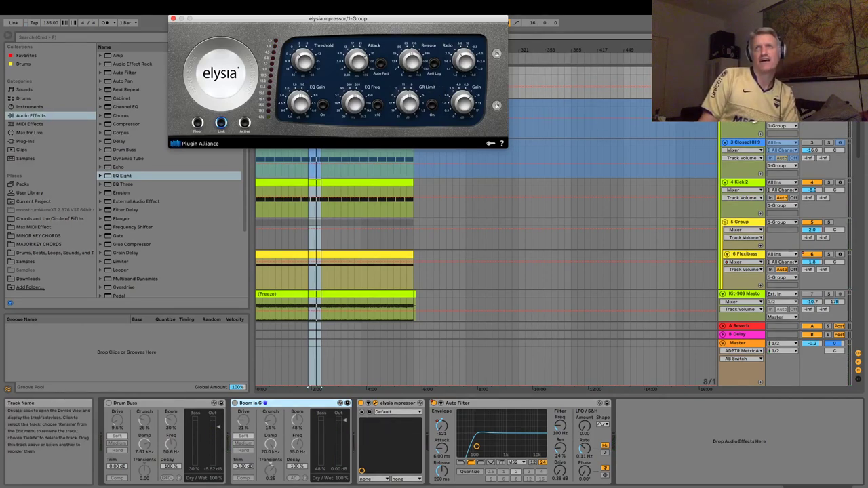
# Show the device chain of 4 Kick 2, play the loop and solo the track.
pyautogui.click(744, 103)
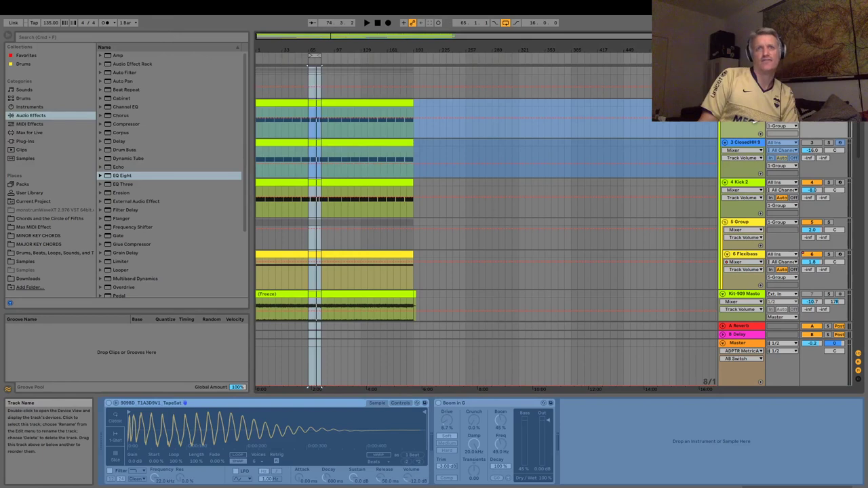
pyautogui.click(746, 182)
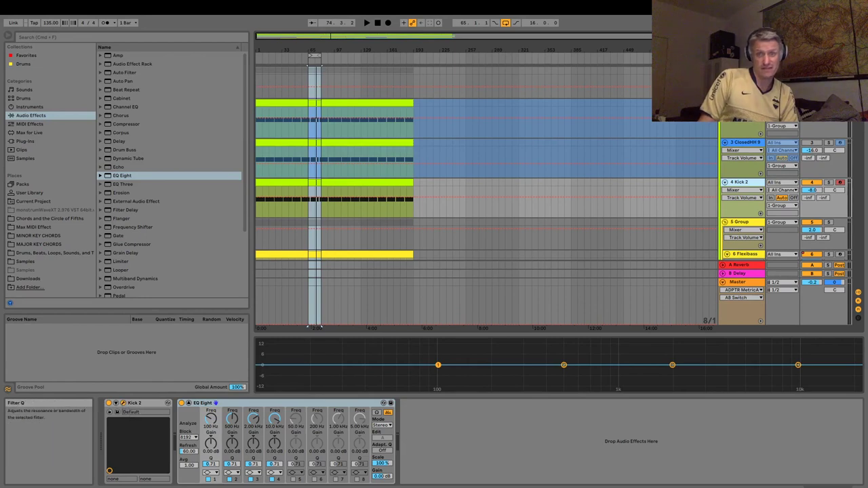
pyautogui.press('space')
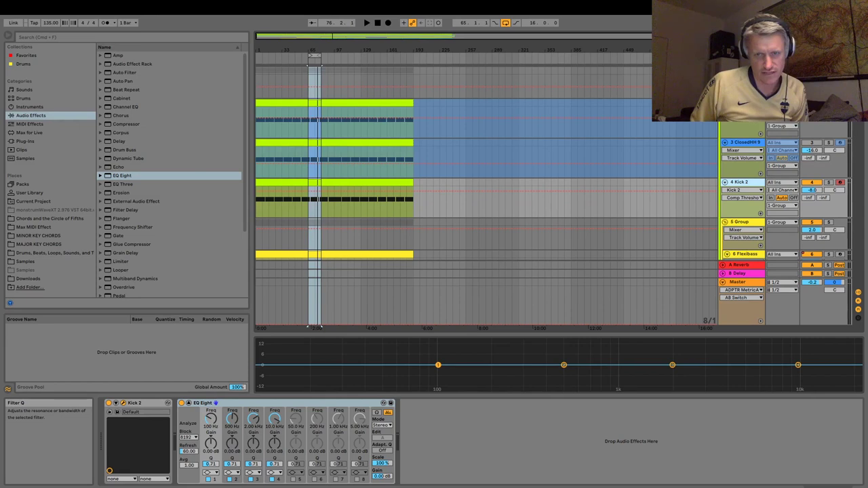
pyautogui.press('space')
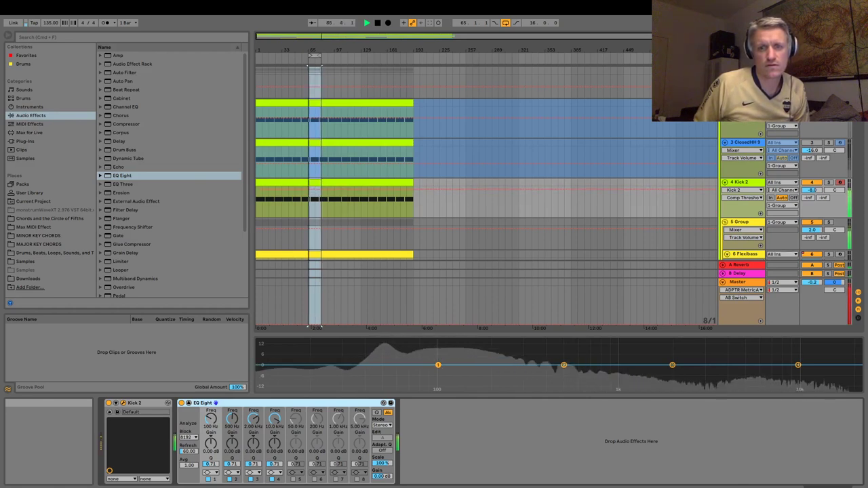
pyautogui.press('space')
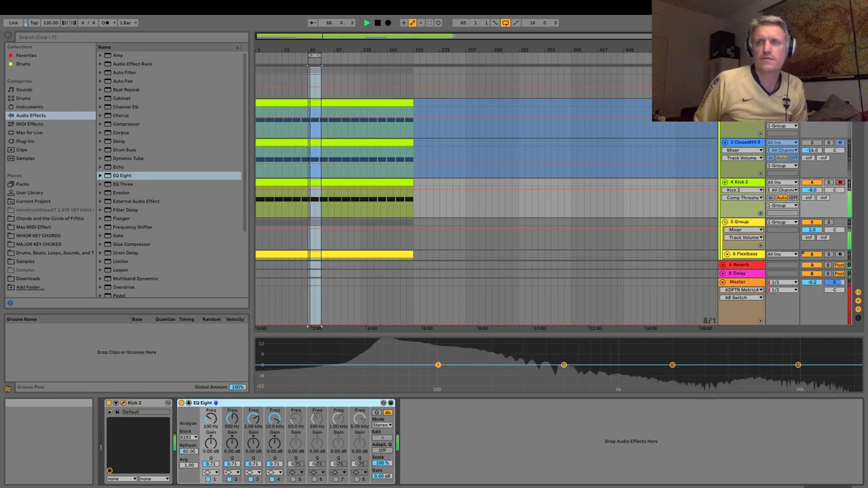
pyautogui.click(828, 183)
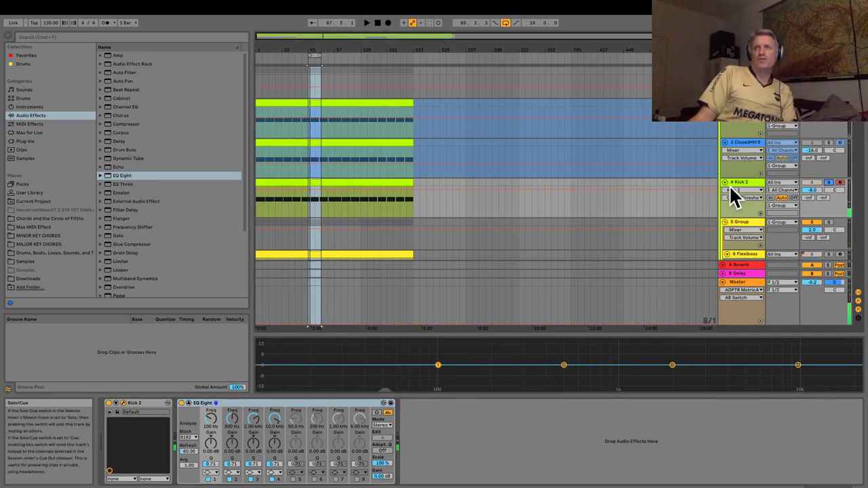
# Add a Compressor after the EQ Eight on 4 Kick 2 and audition the soloed kick.
pyautogui.click(746, 182)
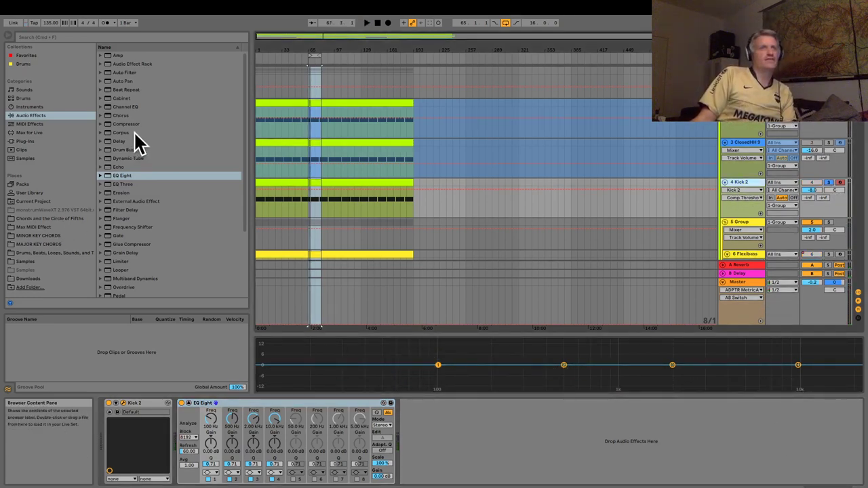
pyautogui.moveTo(128, 124); pyautogui.dragTo(439, 441)
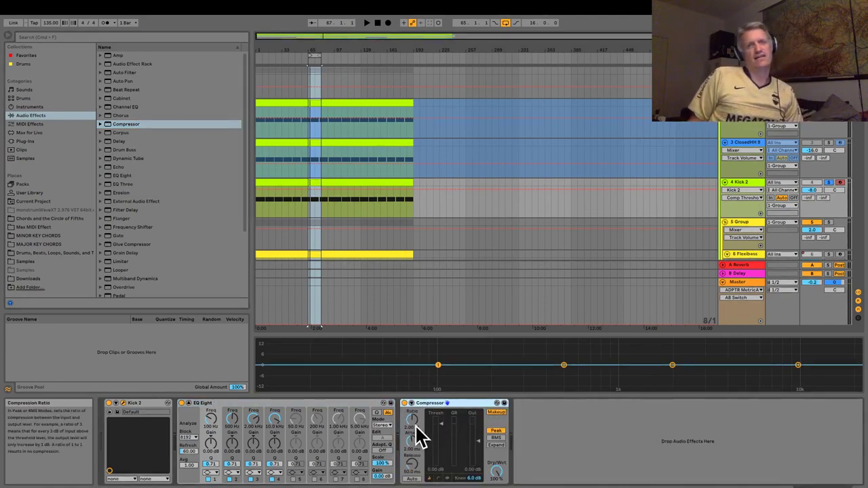
pyautogui.press('space')
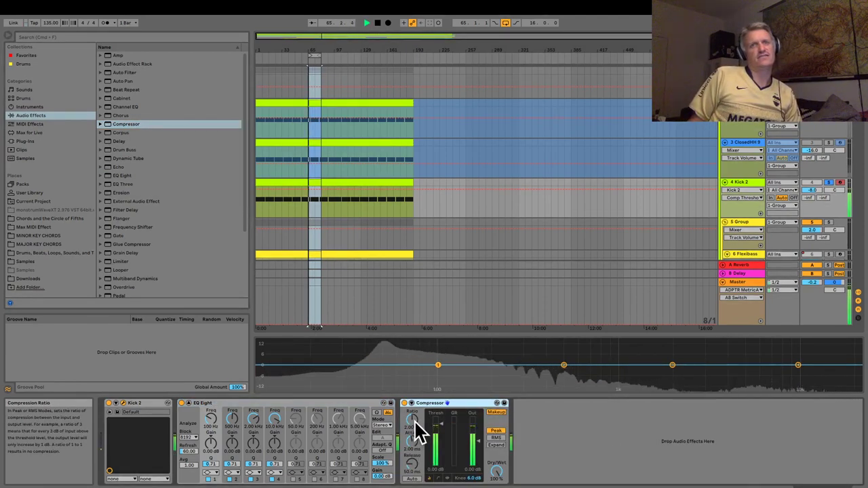
pyautogui.press('space')
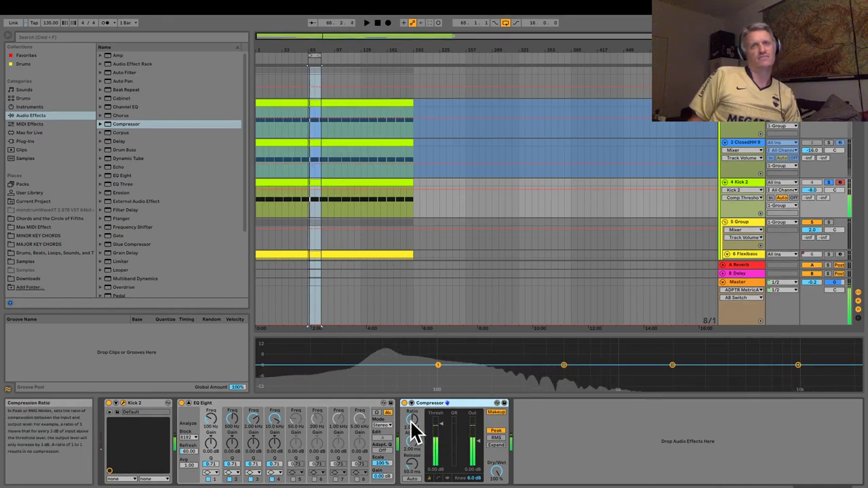
# Try extreme Compressor settings on the kick: inf:1 ratio, 0.01 ms attack, 3.00 s release, with a lowered threshold raised back to -3.17 dB.
pyautogui.click(412, 419)
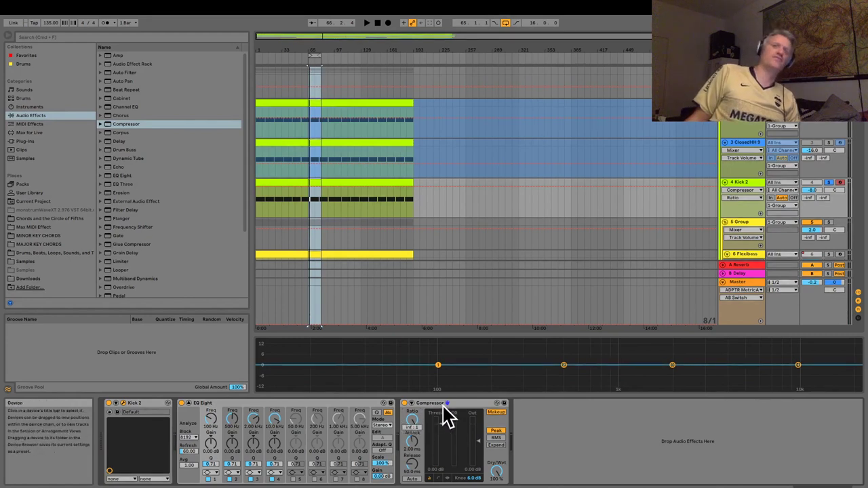
pyautogui.moveTo(416, 449); pyautogui.dragTo(416, 475)
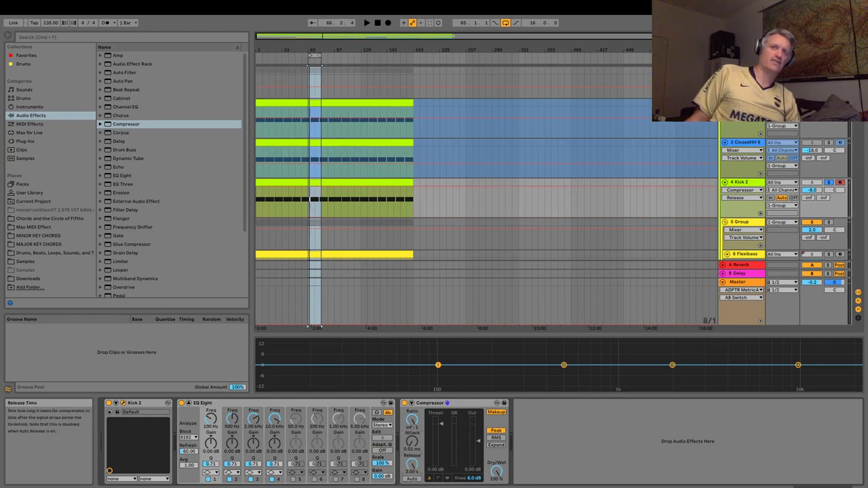
pyautogui.click(442, 428)
pyautogui.press('space')
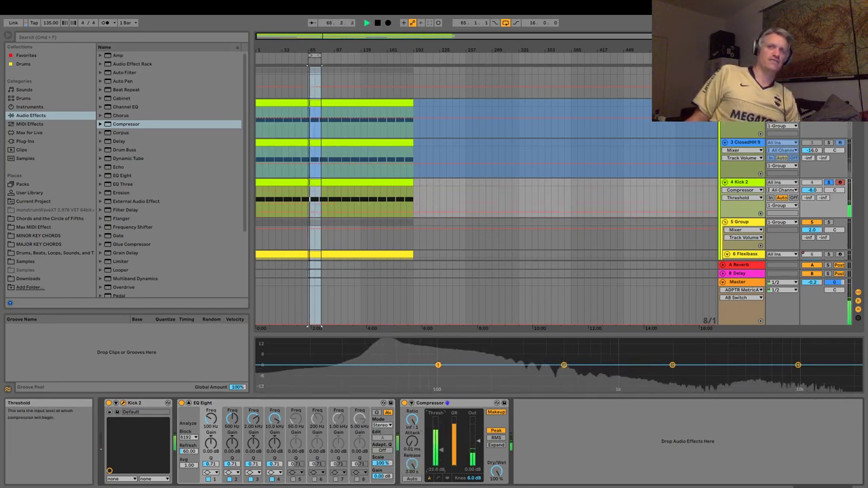
pyautogui.moveTo(441, 450); pyautogui.dragTo(441, 417)
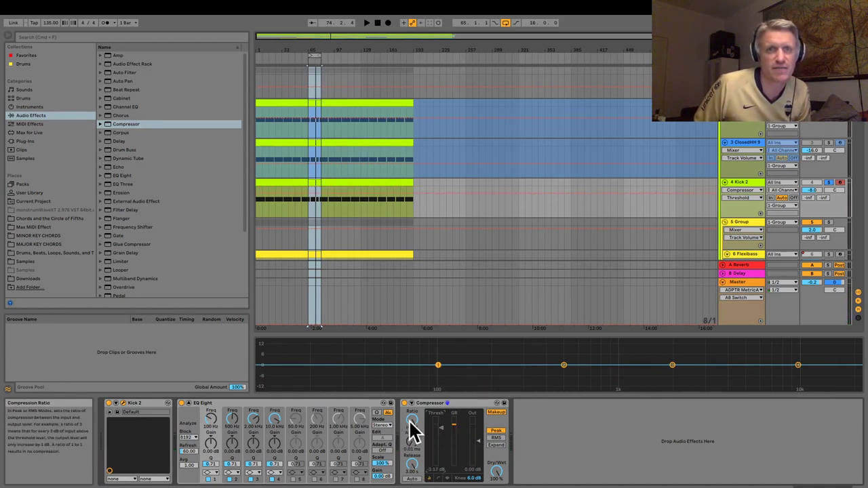
# Set the kick Compressor to a 3.71:1 ratio, 64.0 ms attack, 198 ms release and -5.37 dB threshold during playback.
pyautogui.moveTo(411, 430)
pyautogui.mouseDown()
pyautogui.moveTo(411, 447)
pyautogui.moveTo(411, 414)
pyautogui.mouseUp()
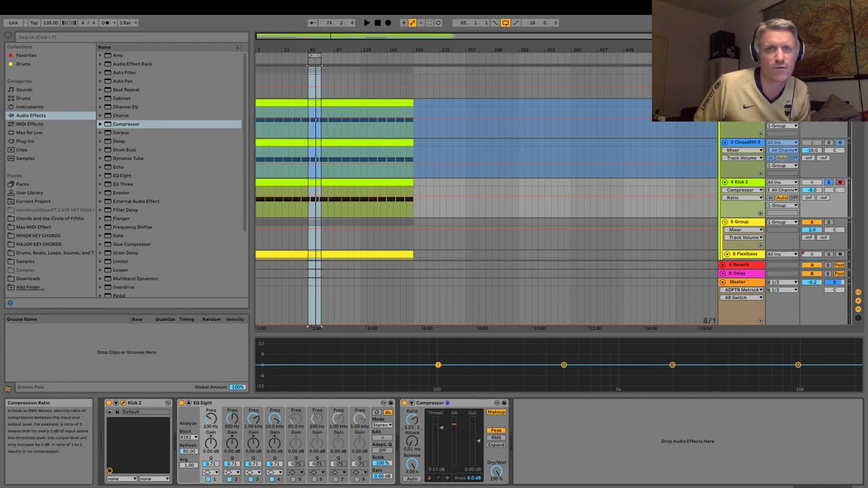
pyautogui.press('space')
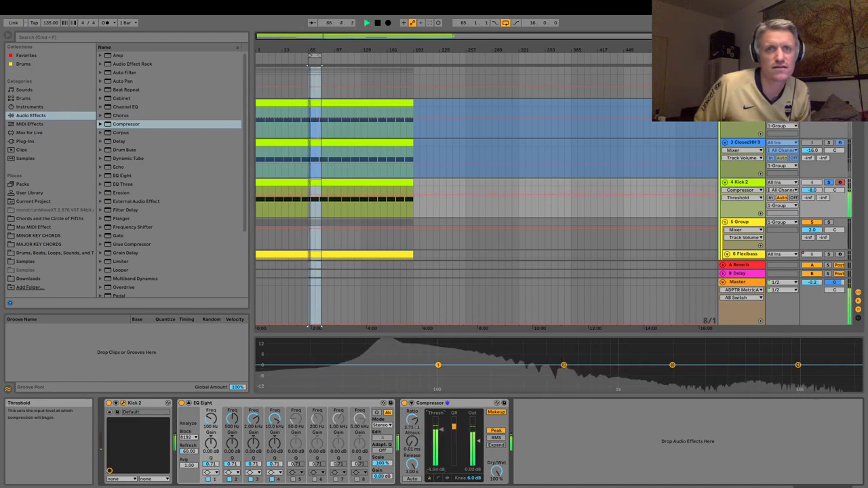
pyautogui.moveTo(420, 451); pyautogui.dragTo(411, 473)
pyautogui.click(410, 465)
pyautogui.click(450, 443)
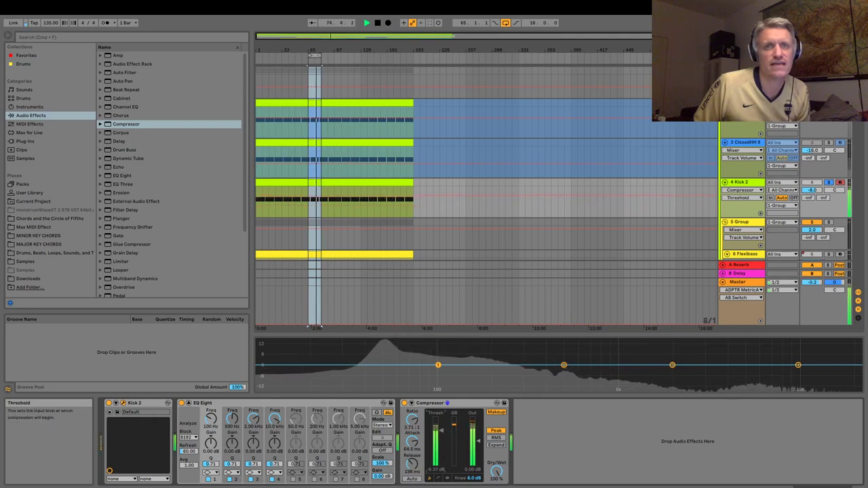
# Try a 0.01 ms attack on the kick Compressor, and settle on 37.3 ms while listening.
pyautogui.moveTo(441, 431); pyautogui.dragTo(412, 442)
pyautogui.click(411, 438)
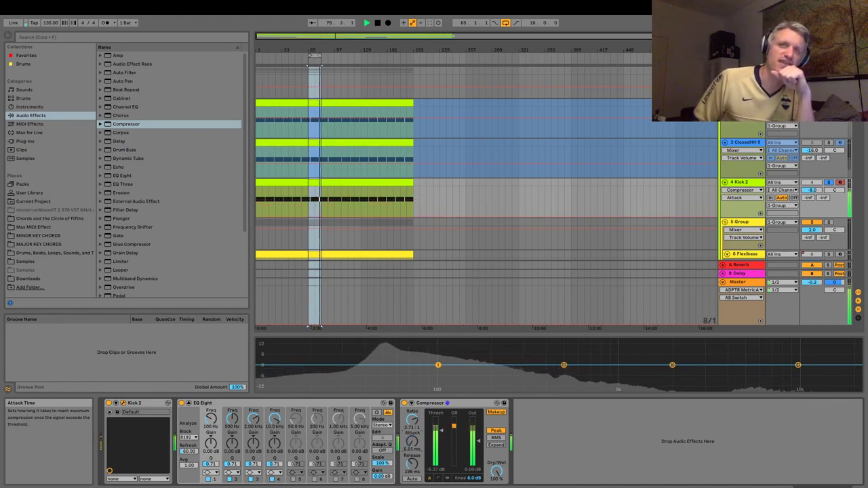
pyautogui.moveTo(411, 442); pyautogui.dragTo(411, 425)
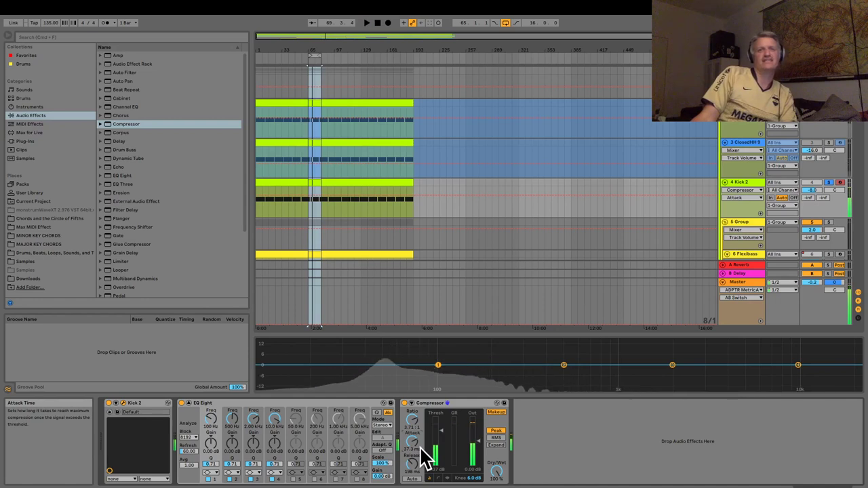
pyautogui.press('space')
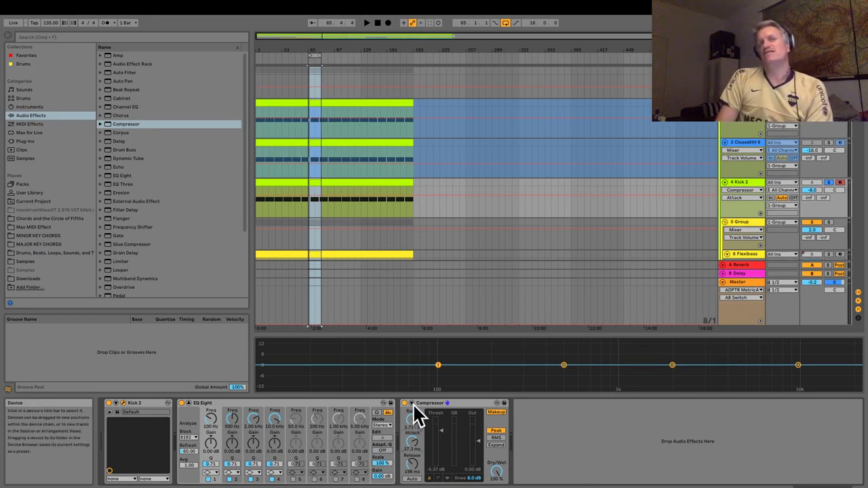
# Pull the kick Compressor's threshold far down during playback, raise it to -4.27 dB and bypass the device.
pyautogui.press('space')
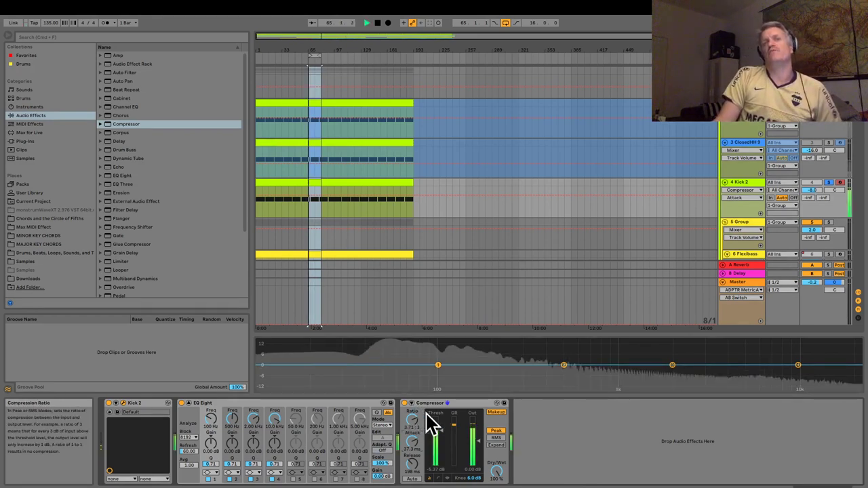
pyautogui.moveTo(440, 430); pyautogui.dragTo(441, 427)
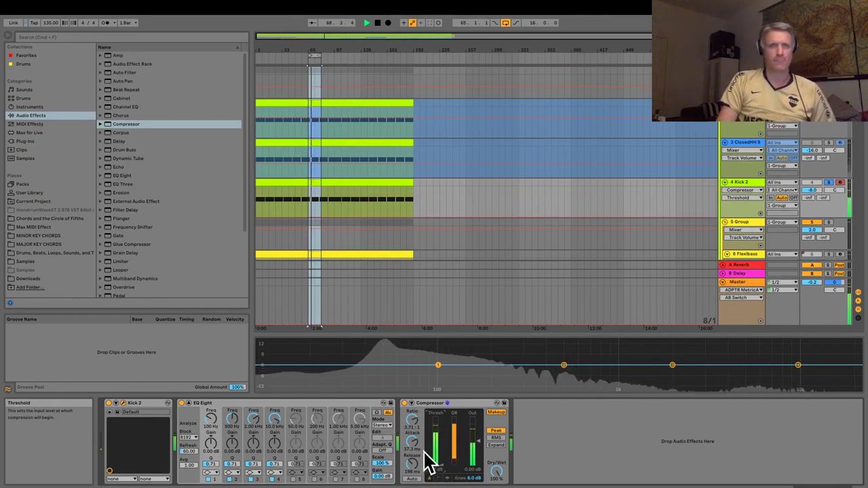
pyautogui.moveTo(441, 466); pyautogui.dragTo(442, 467)
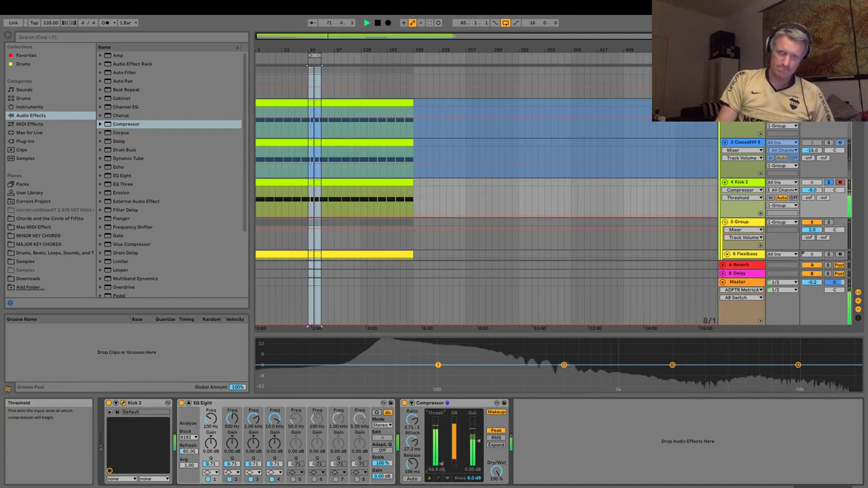
pyautogui.moveTo(442, 466); pyautogui.dragTo(442, 429)
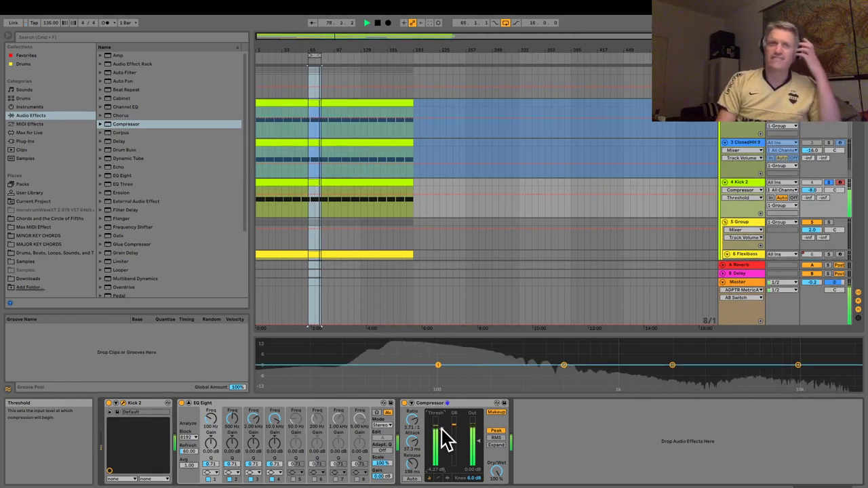
pyautogui.click(404, 403)
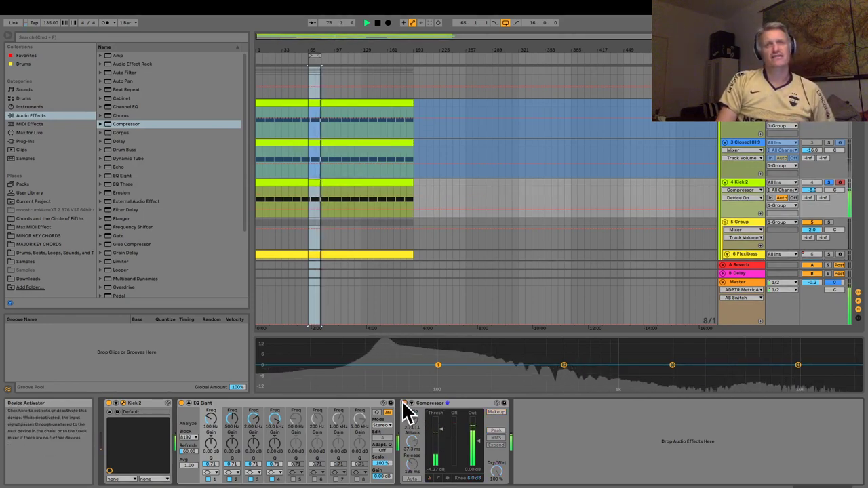
# Compare the kick with and without its Compressor, set a 155 ms release and -6.48 dB threshold, and leave the device bypassed.
pyautogui.click(404, 403)
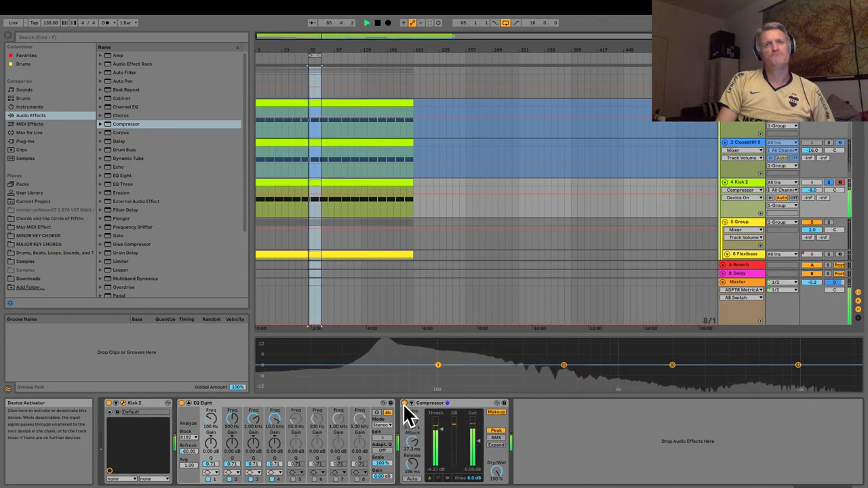
pyautogui.click(404, 403)
pyautogui.click(404, 406)
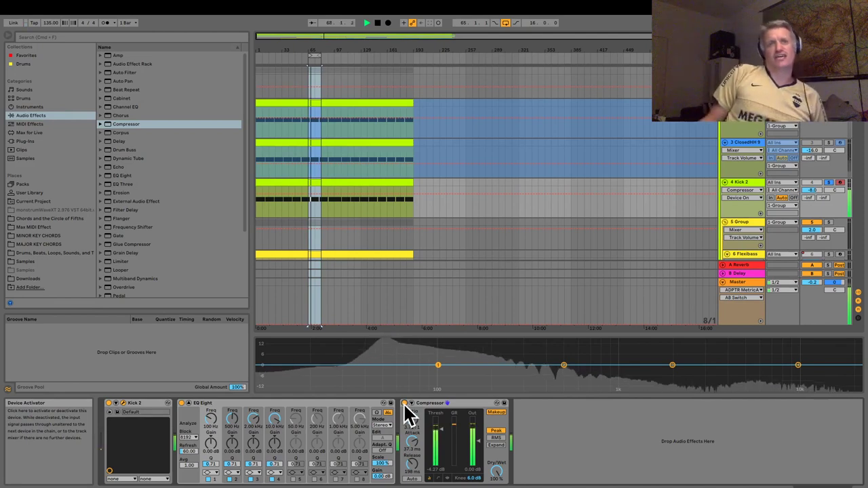
pyautogui.click(419, 466)
pyautogui.moveTo(416, 462); pyautogui.dragTo(441, 449)
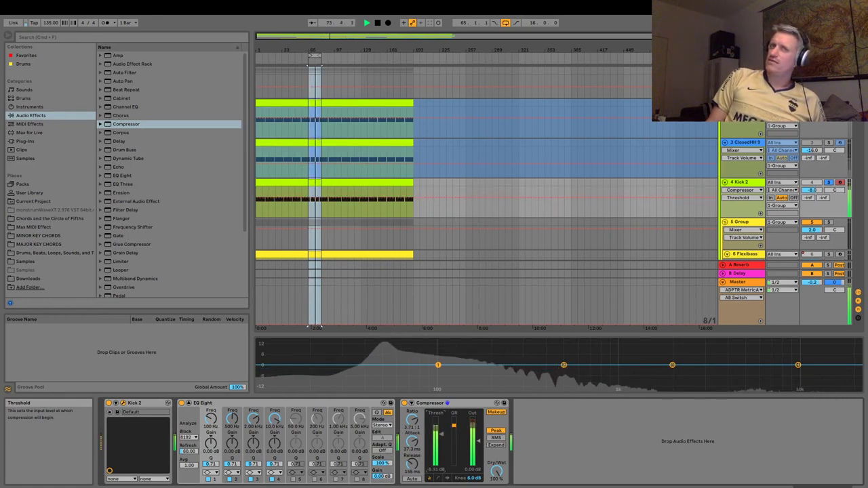
pyautogui.press('space')
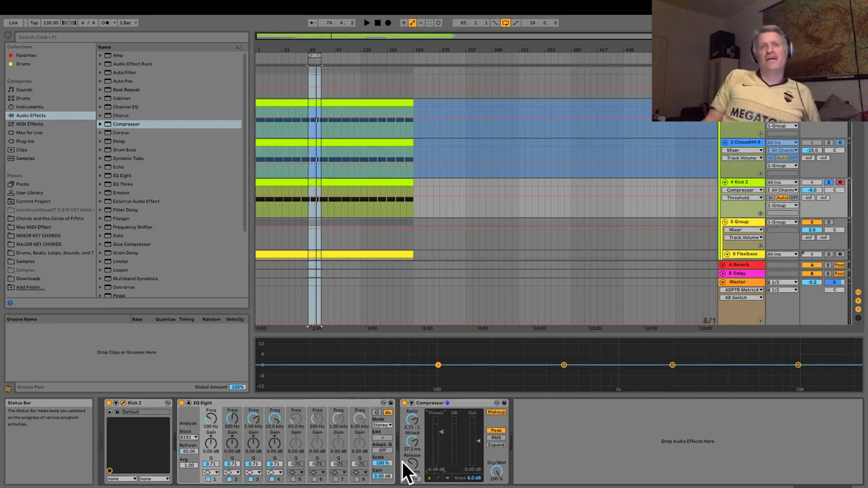
pyautogui.click(404, 402)
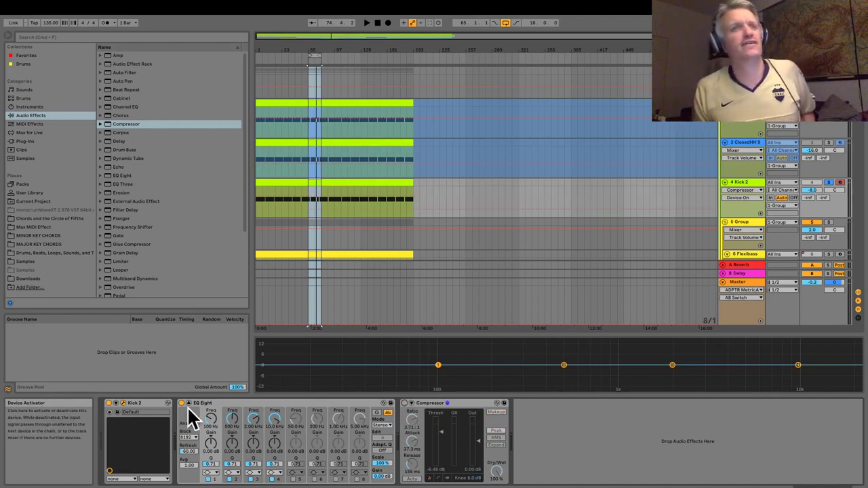
# Resume playback and move the solo from Kick 2 to the 5 Group containing Flexibass.
pyautogui.press('space')
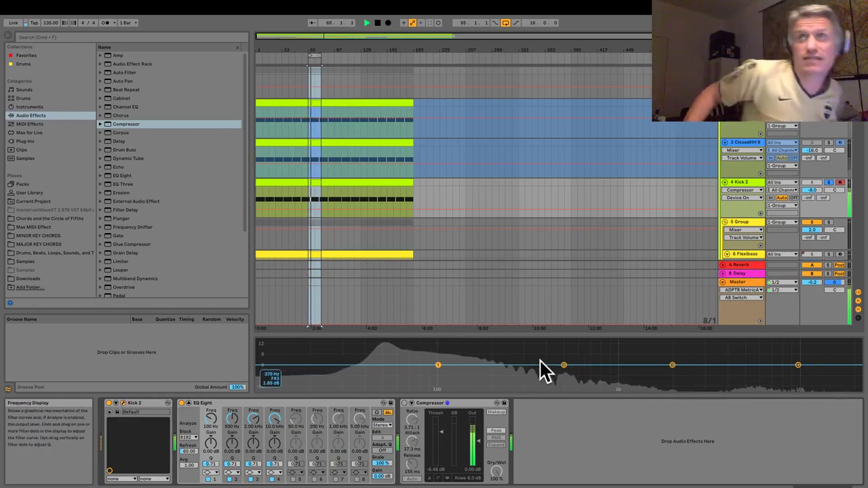
pyautogui.scroll(-8, 792, 197)
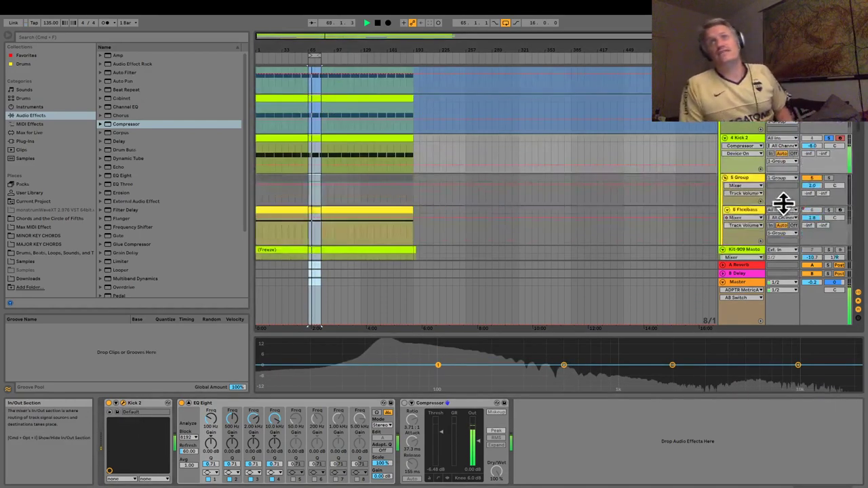
pyautogui.scroll(3, 784, 242)
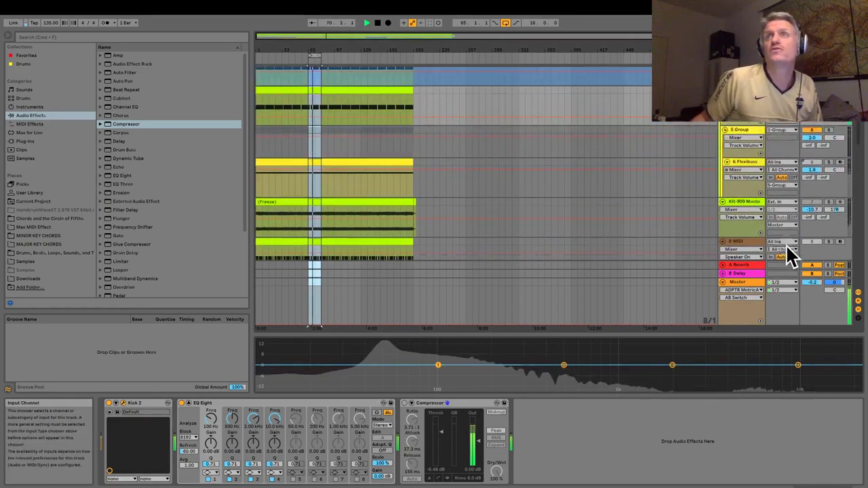
pyautogui.click(828, 90)
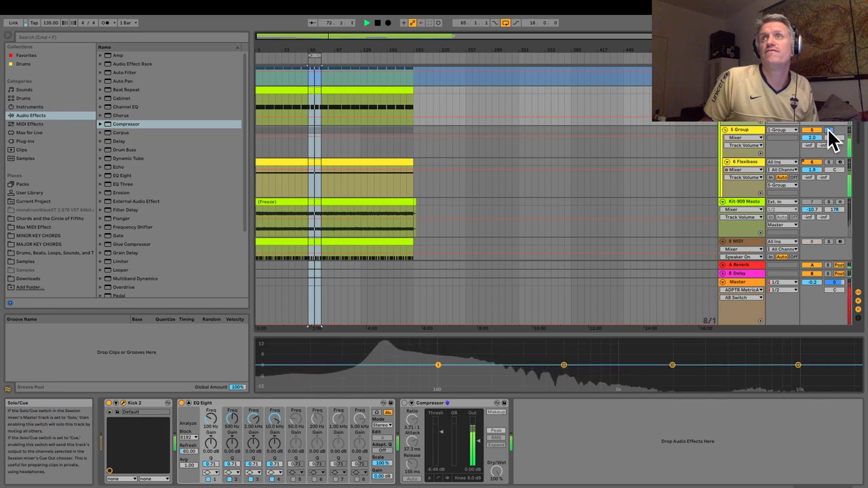
pyautogui.click(828, 129)
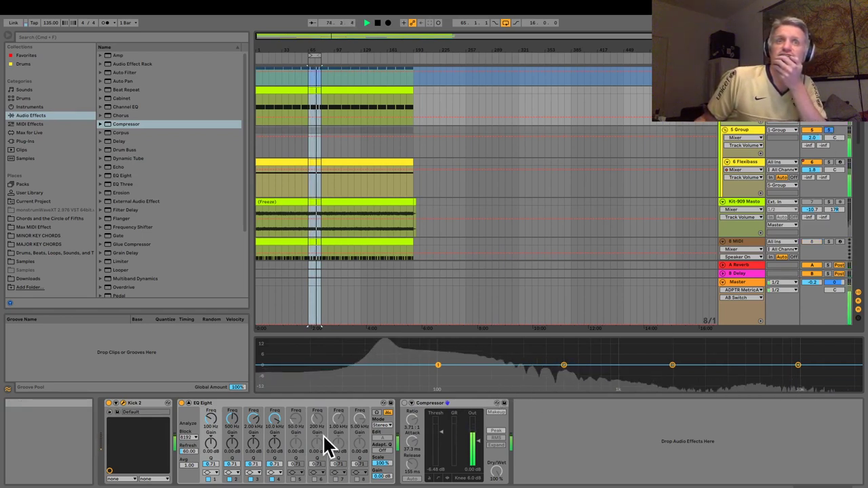
# Inspect the Flexibass effects and Compressor ratio, and return to hearing the full mix without solo.
pyautogui.click(751, 164)
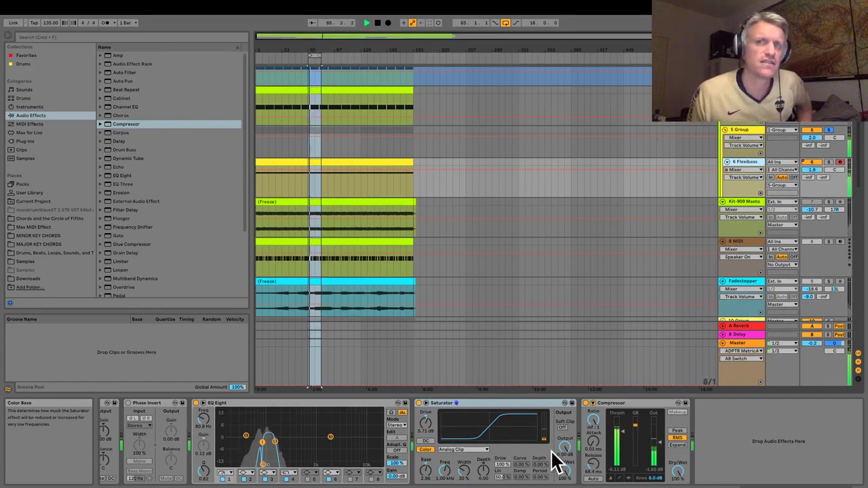
pyautogui.click(592, 423)
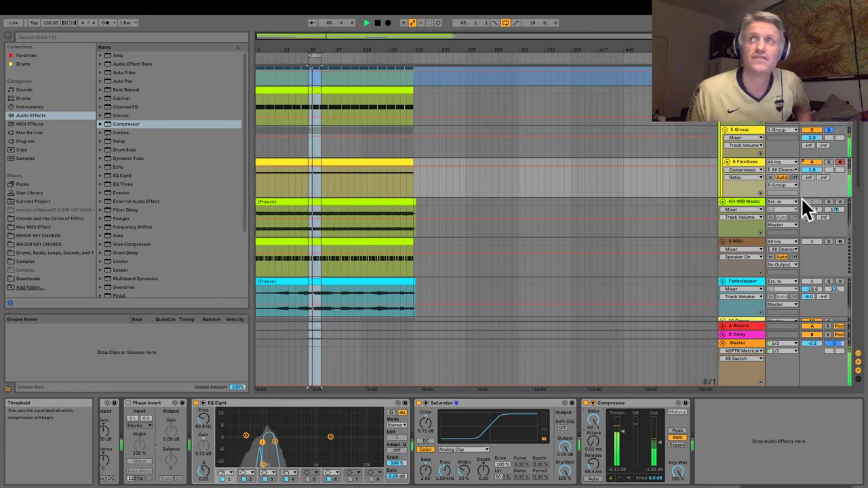
pyautogui.scroll(3, 827, 135)
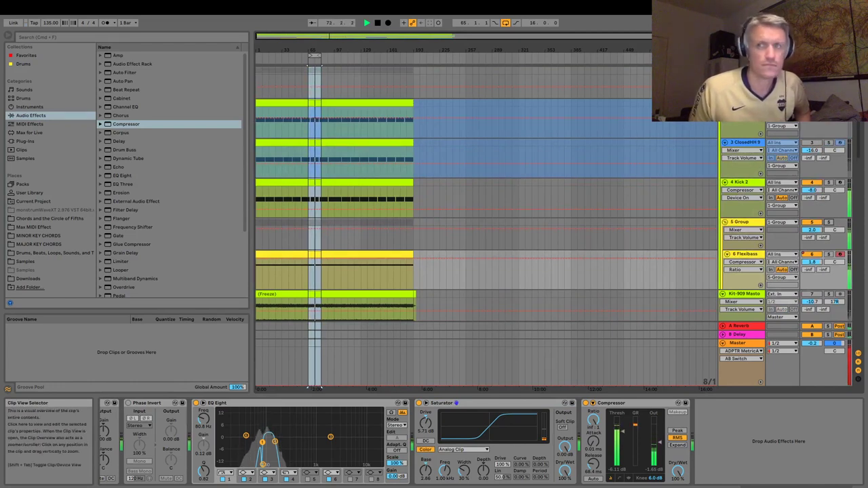
# Bypass the ADPTR Metric plug-in and the last EQ Eight on the Master track.
pyautogui.click(740, 342)
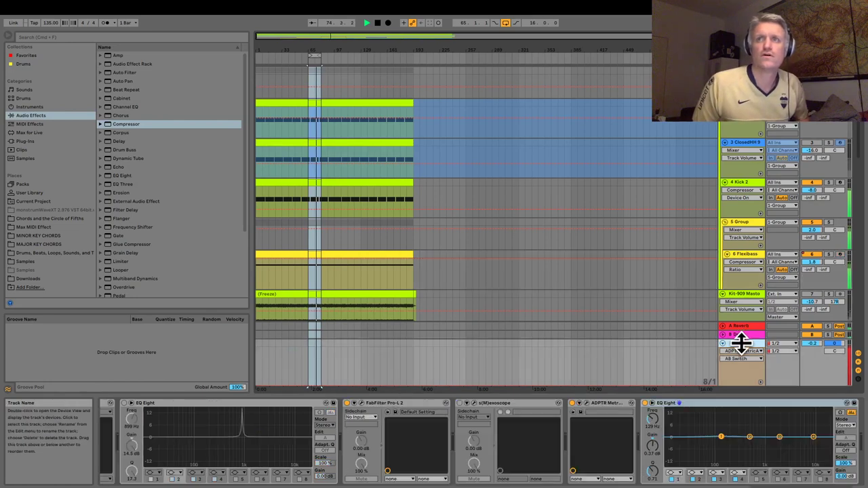
pyautogui.click(572, 403)
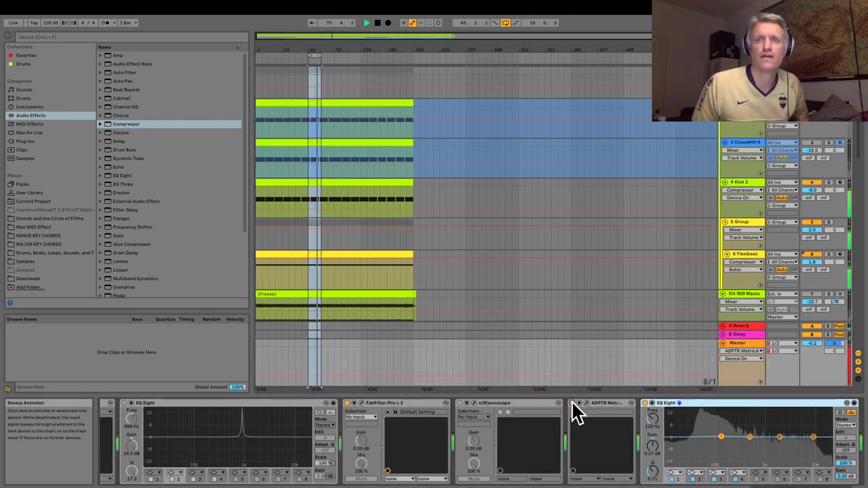
pyautogui.click(642, 402)
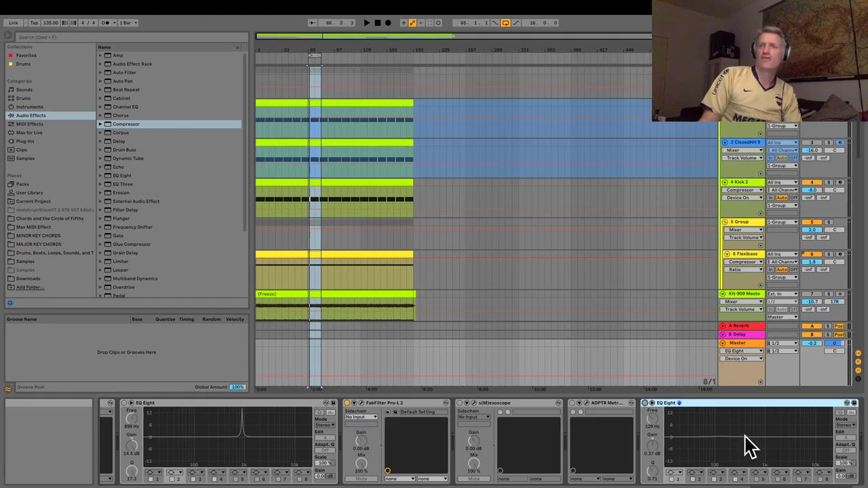
pyautogui.click(752, 342)
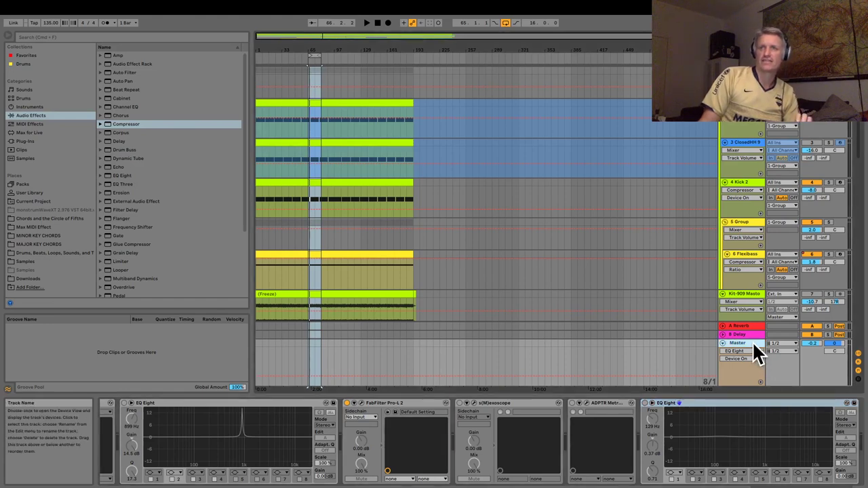
# Switch to the Session mixer, set the Master volume to 0 dB and check its peak level during playback.
pyautogui.press('Tab')
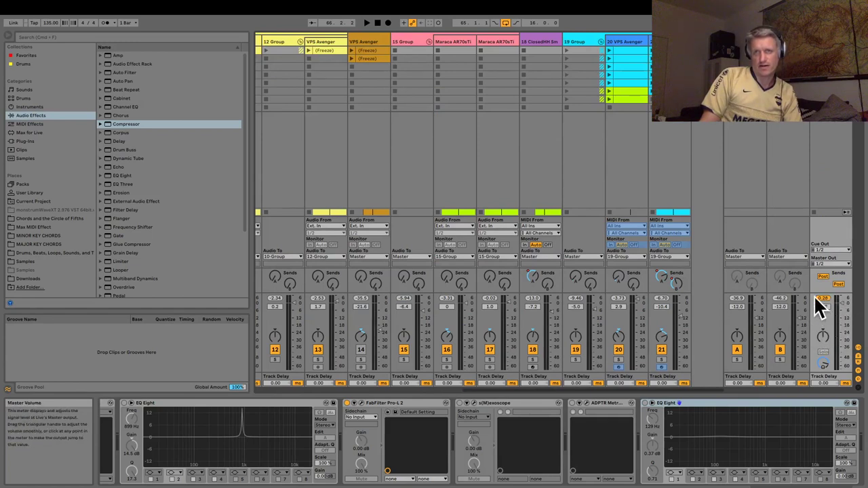
pyautogui.press('space')
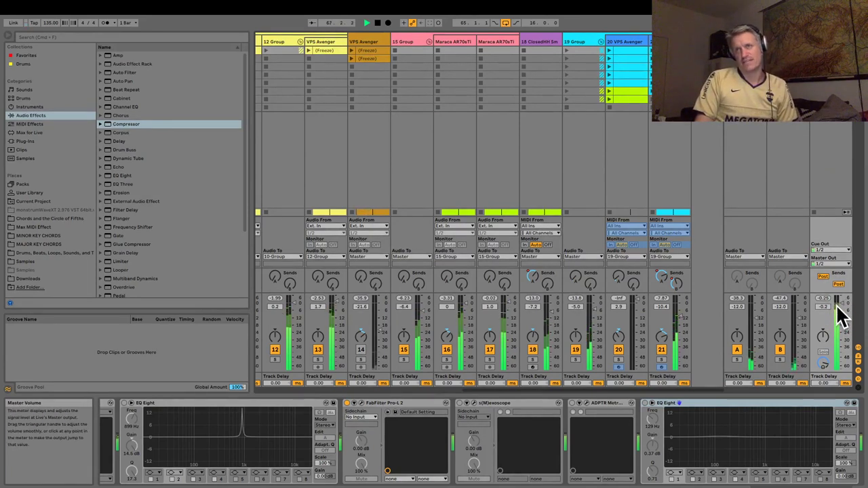
pyautogui.moveTo(841, 304); pyautogui.dragTo(840, 301)
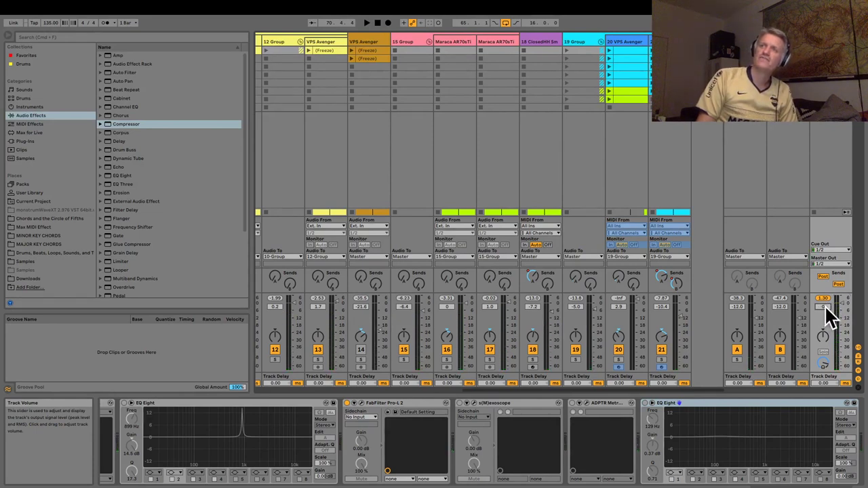
pyautogui.press('space')
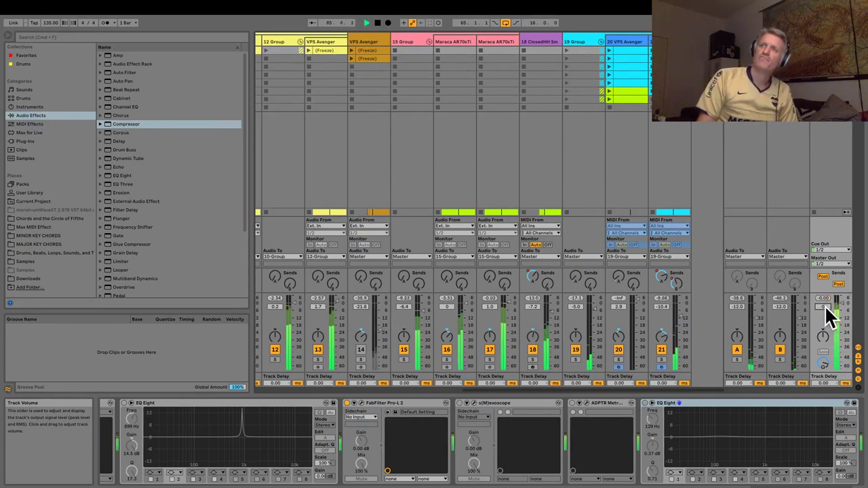
pyautogui.press('space')
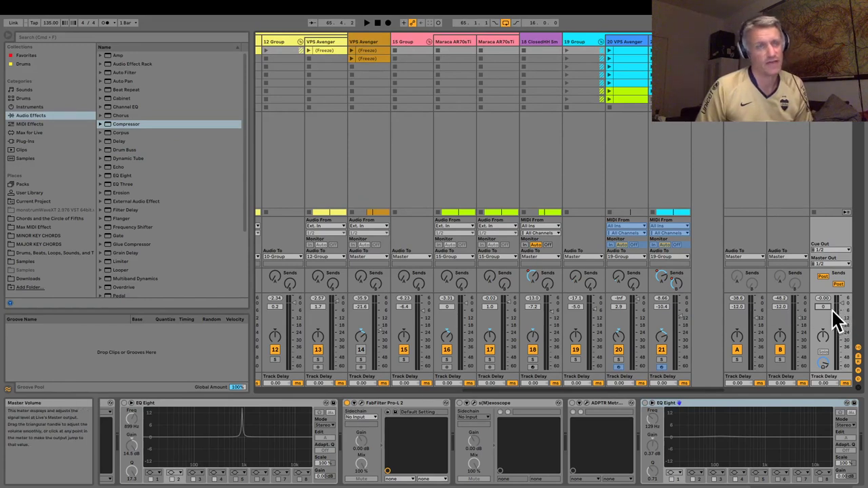
# Try playing the mix with FabFilter Pro-L 2 bypassed, and bring the earlier Master devices into view.
pyautogui.press('space')
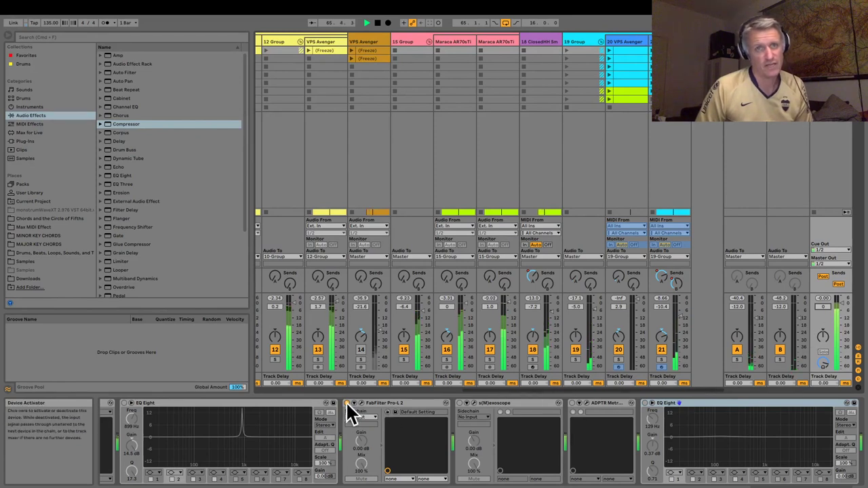
pyautogui.click(790, 486)
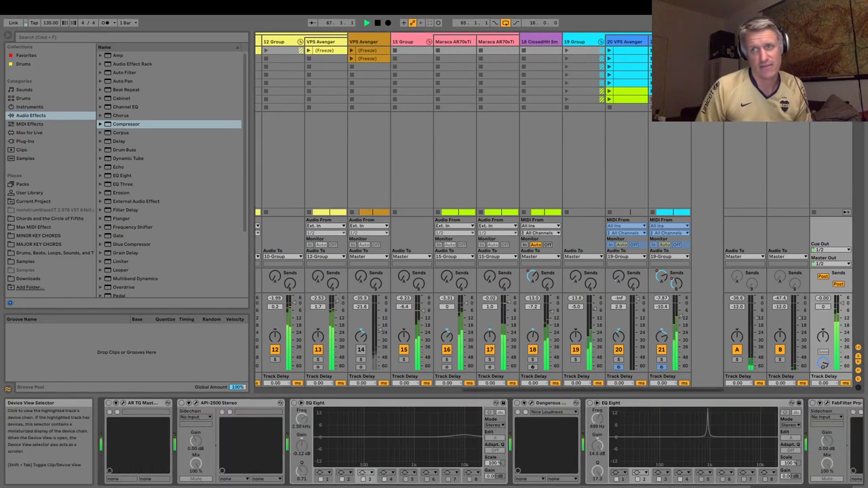
pyautogui.moveTo(790, 486); pyautogui.dragTo(791, 487)
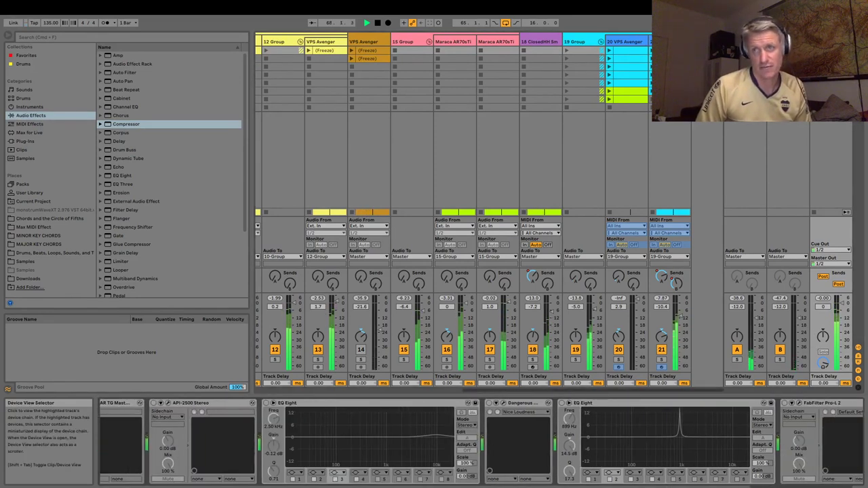
pyautogui.press('space')
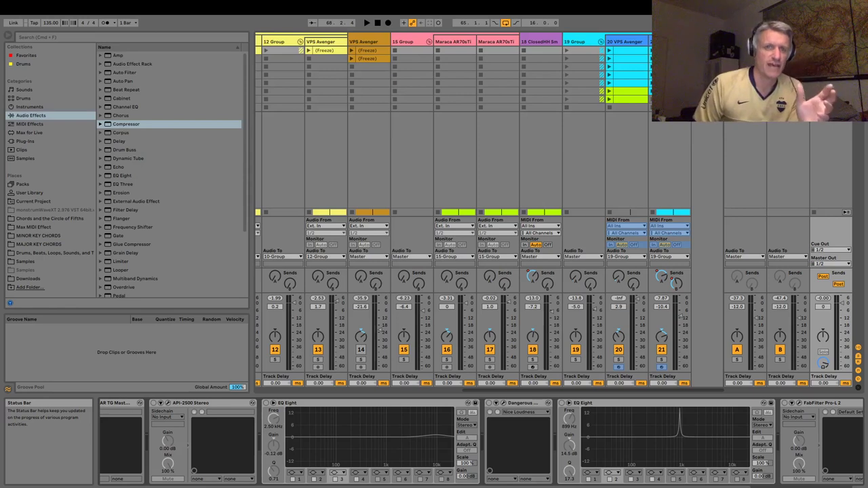
# Enable the Master EQ Eight between API-2500 Stereo and the Dangerous plug-in, and check the Master peak level during playback.
pyautogui.click(265, 403)
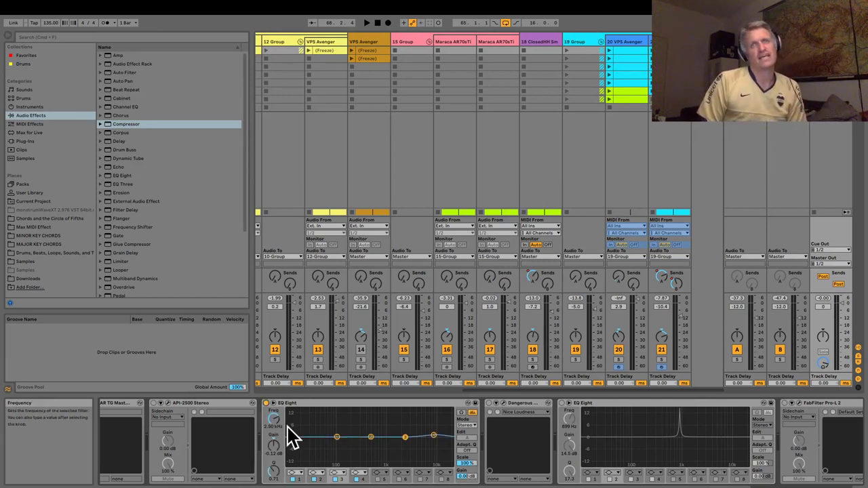
pyautogui.press('space')
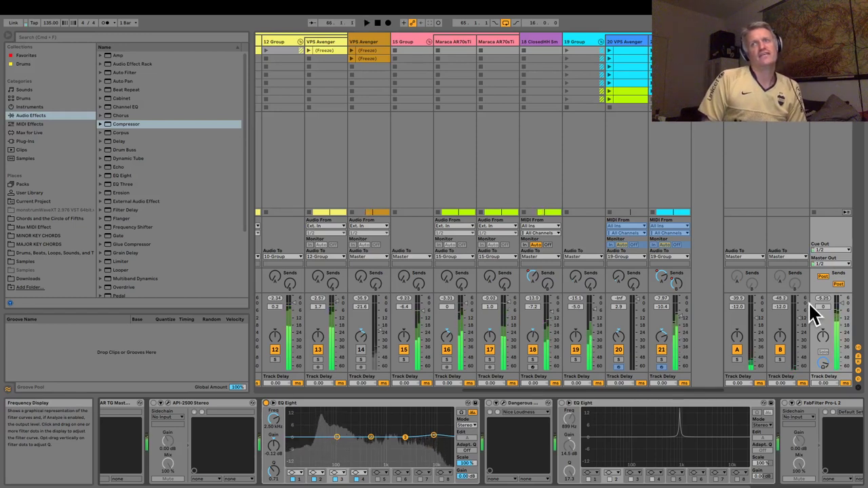
pyautogui.press('space')
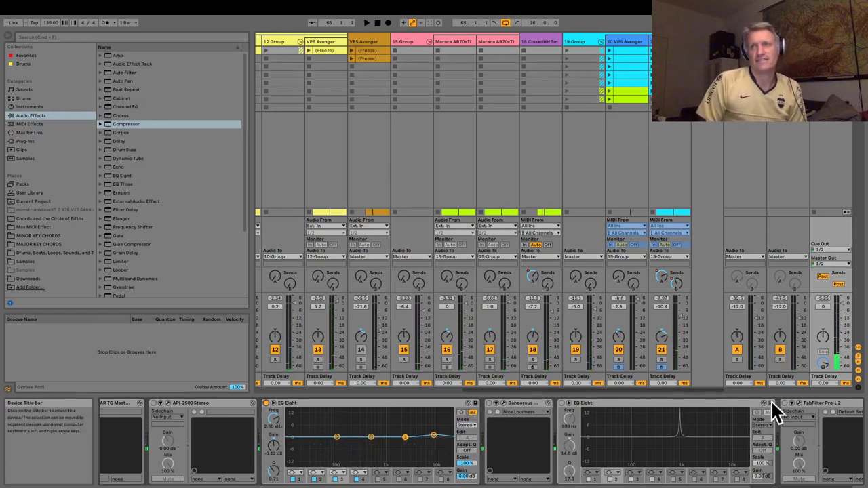
# Re-enable FabFilter Pro-L 2 and the last EQ Eight on the Master, and play the mix to check its level.
pyautogui.click(784, 403)
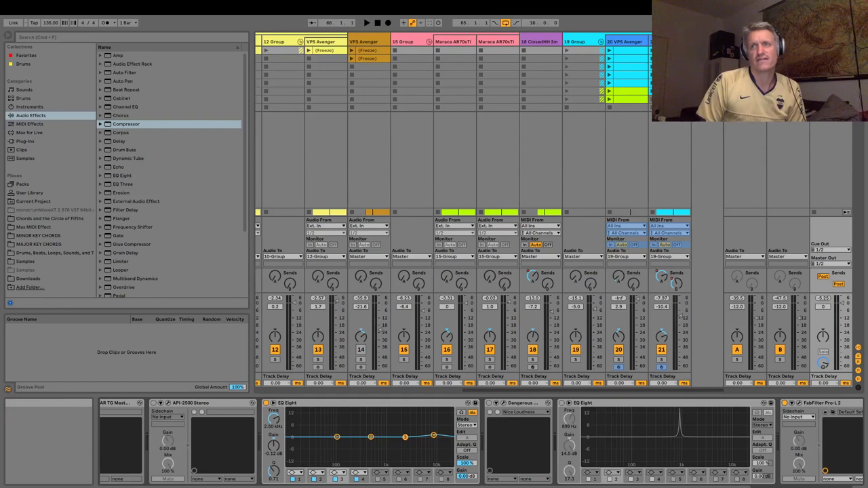
pyautogui.click(844, 487)
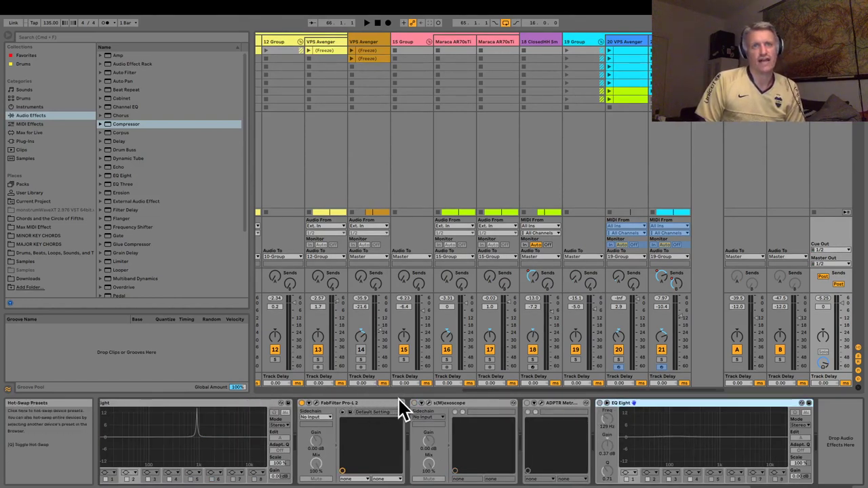
pyautogui.click(457, 404)
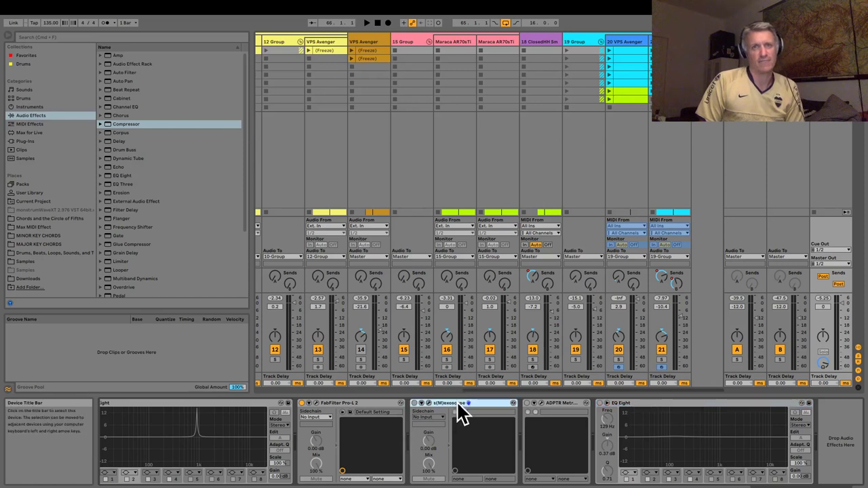
pyautogui.click(600, 404)
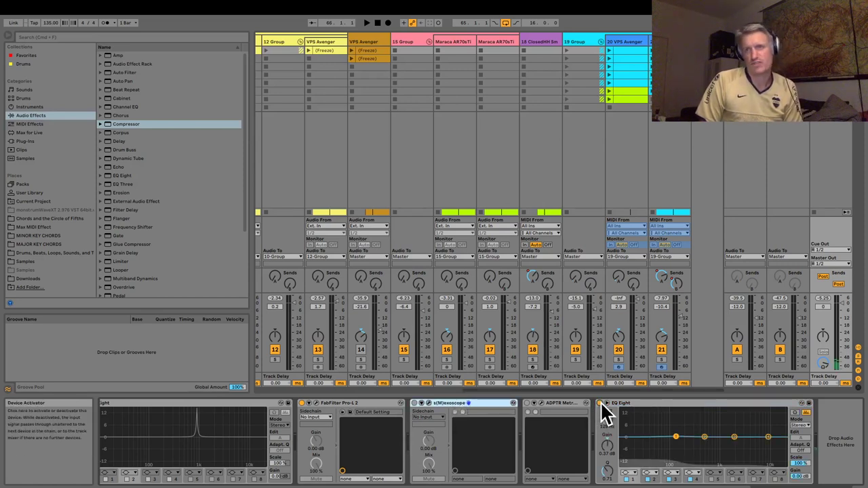
pyautogui.press('space')
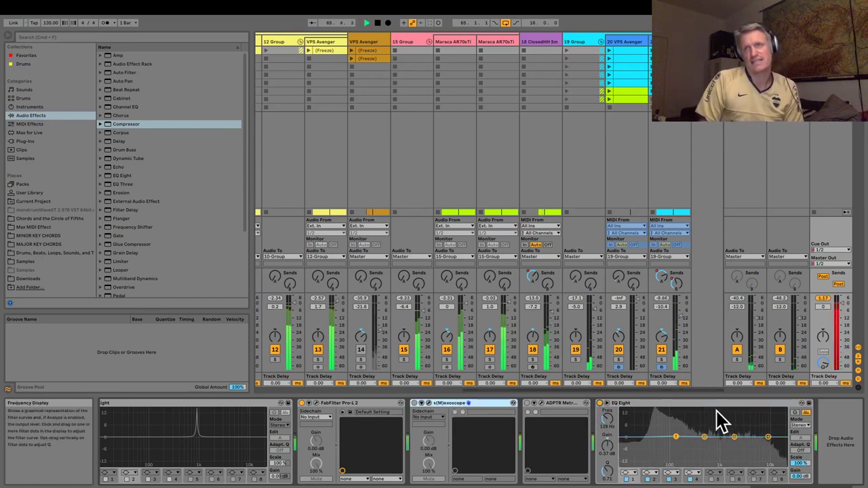
pyautogui.press('space')
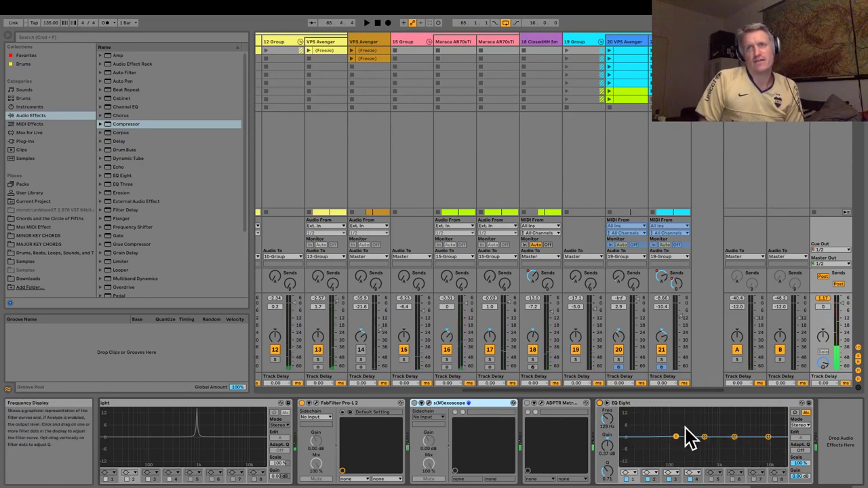
# Boost band 1 of the last Master EQ Eight by 3.60 dB around 84 Hz and play the mix to hear it.
pyautogui.moveTo(676, 437); pyautogui.dragTo(677, 437)
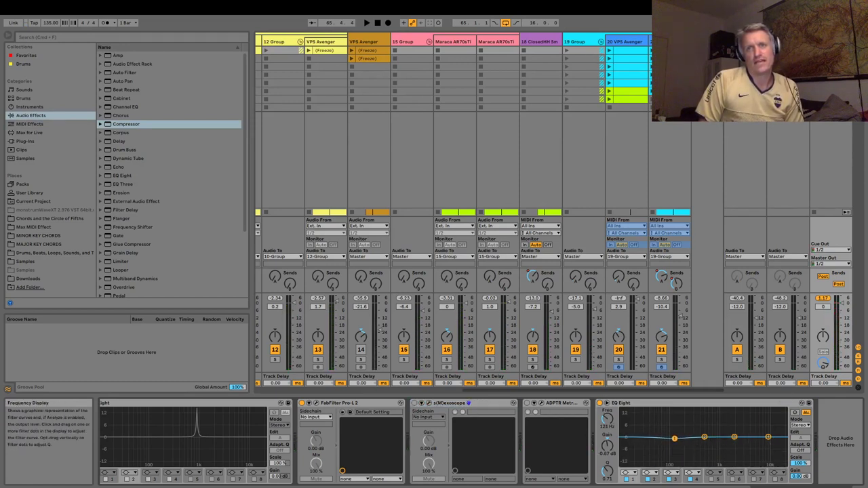
pyautogui.press('space')
pyautogui.moveTo(674, 439); pyautogui.dragTo(667, 430)
pyautogui.press('space')
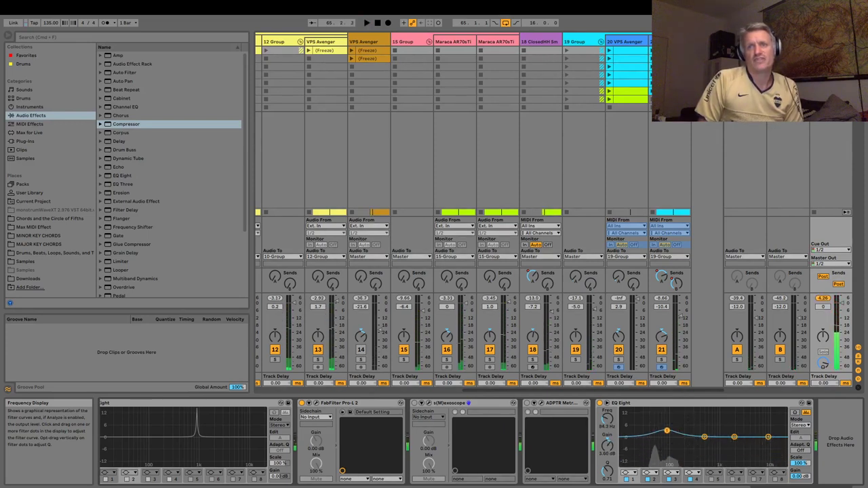
pyautogui.press('space')
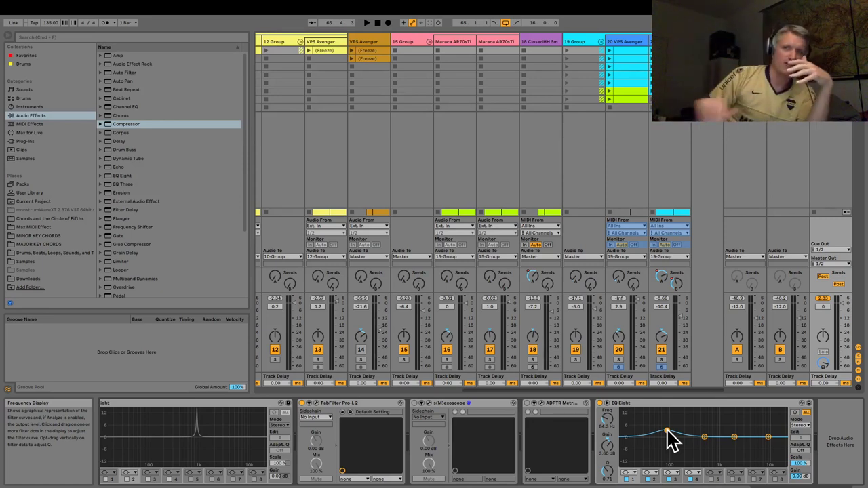
# Play the mix, open the 6 Flexibass track's devices and add an EQ Eight after its Compressor.
pyautogui.click(746, 487)
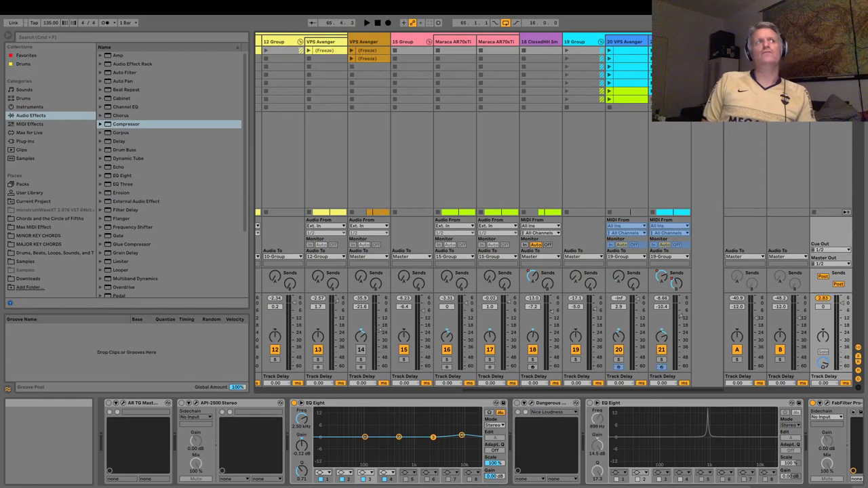
pyautogui.click(378, 391)
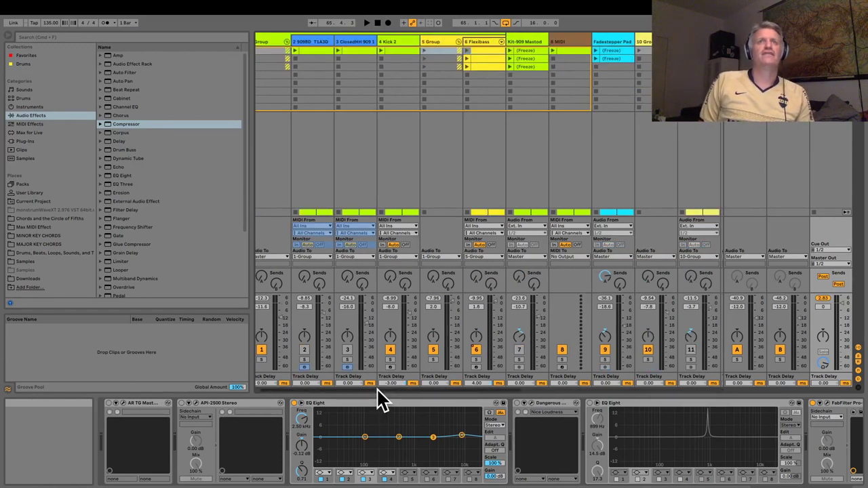
pyautogui.click(438, 38)
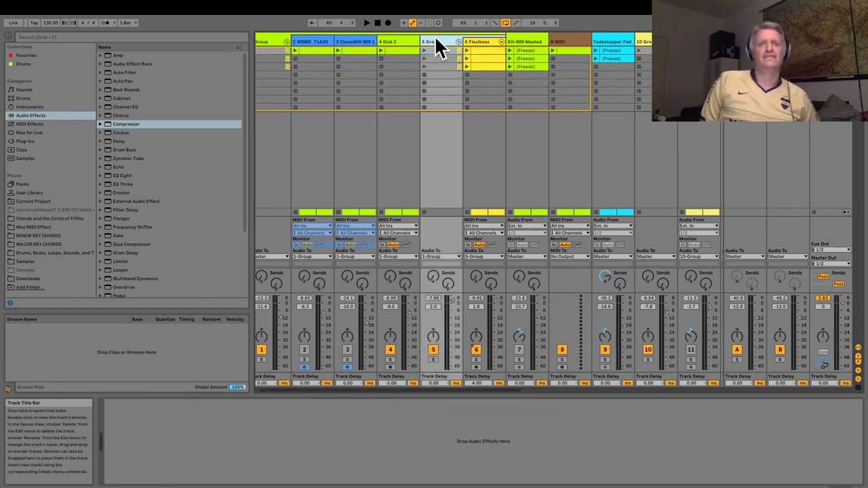
pyautogui.press('space')
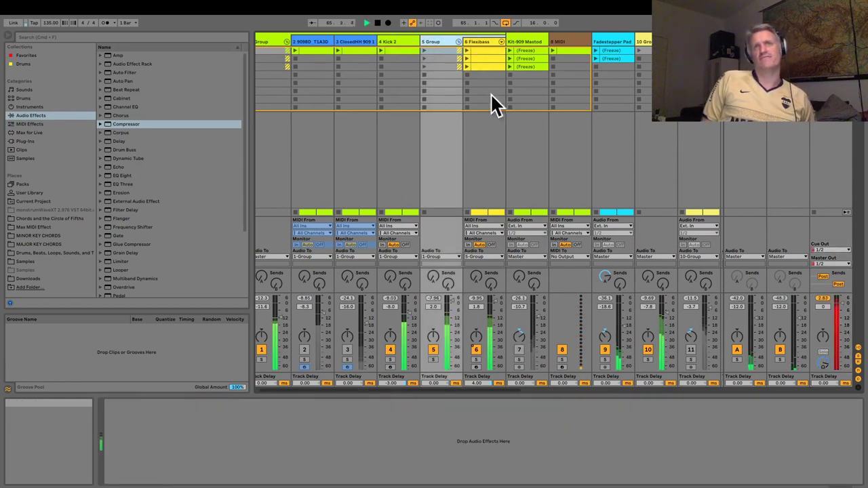
pyautogui.click(476, 39)
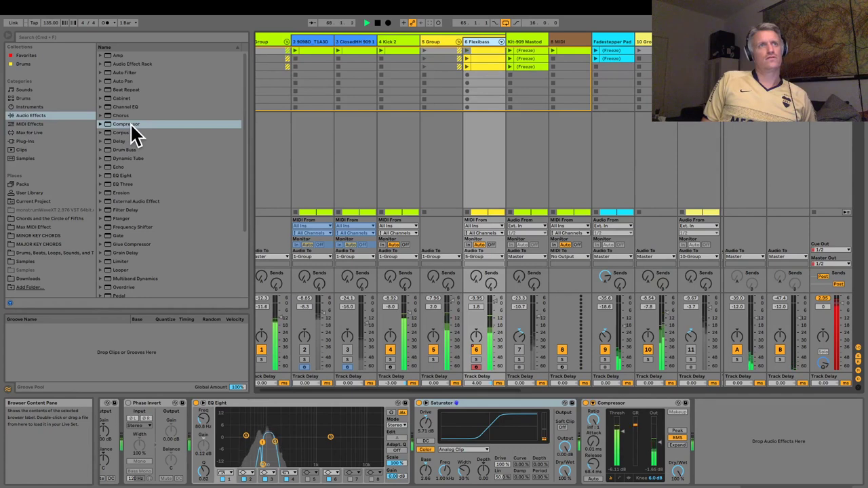
pyautogui.moveTo(122, 175); pyautogui.dragTo(732, 438)
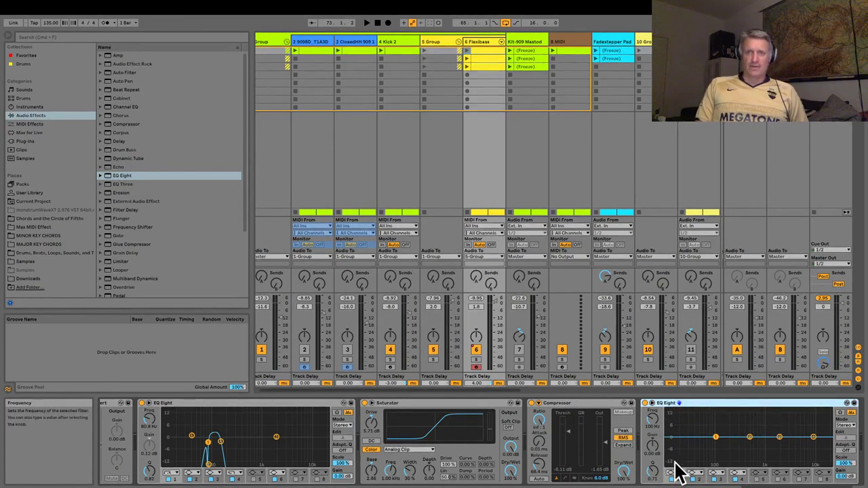
# Move band 1 of the new EQ Eight on Flexibass down to about 48 Hz during playback.
pyautogui.press('space')
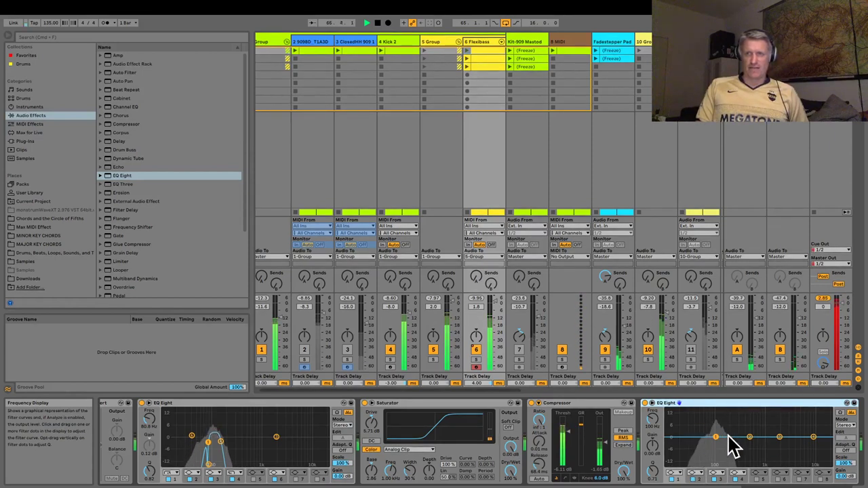
pyautogui.moveTo(715, 437); pyautogui.dragTo(699, 436)
pyautogui.press('space')
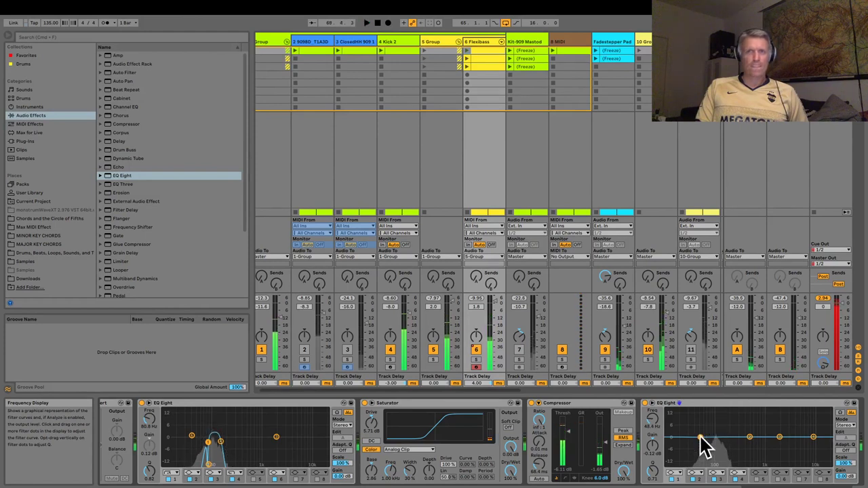
# Compare the Flexibass sound with band 1 of the EQ Eight before Saturator disabled and re-enabled during playback.
pyautogui.click(169, 479)
pyautogui.press('space')
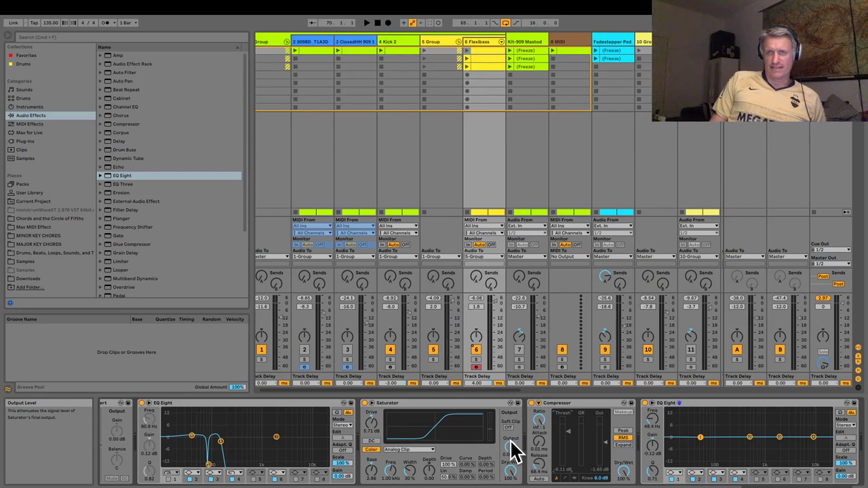
pyautogui.press('space')
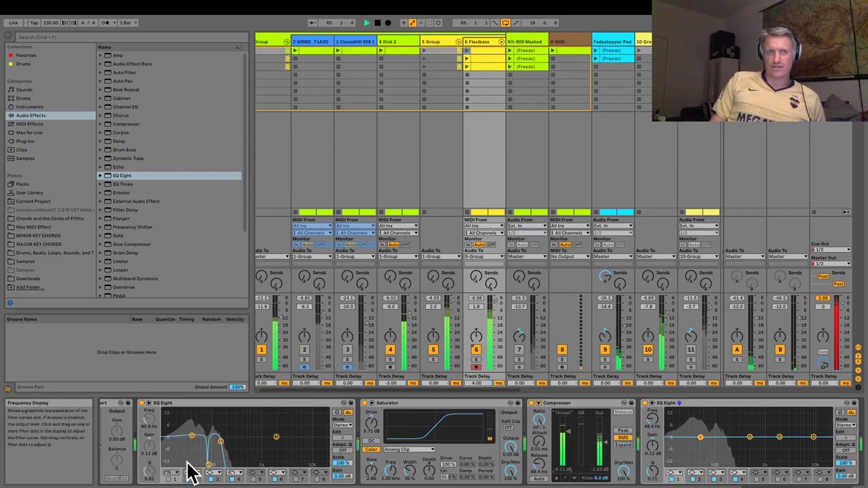
pyautogui.click(168, 476)
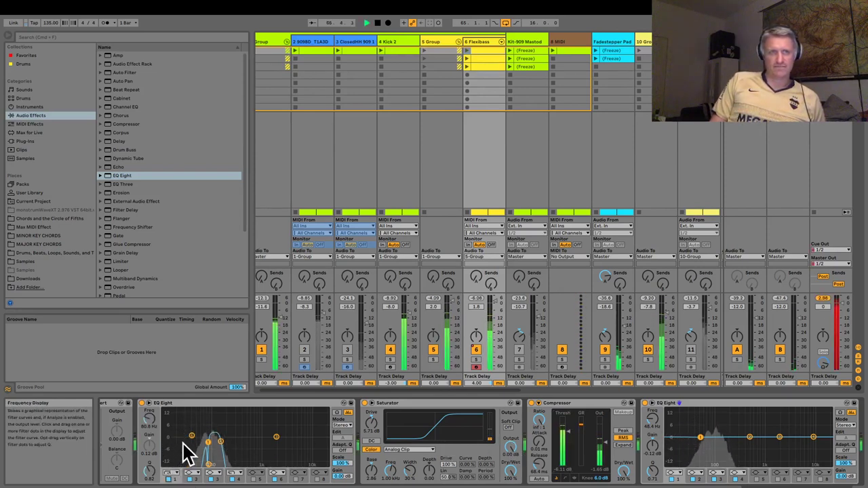